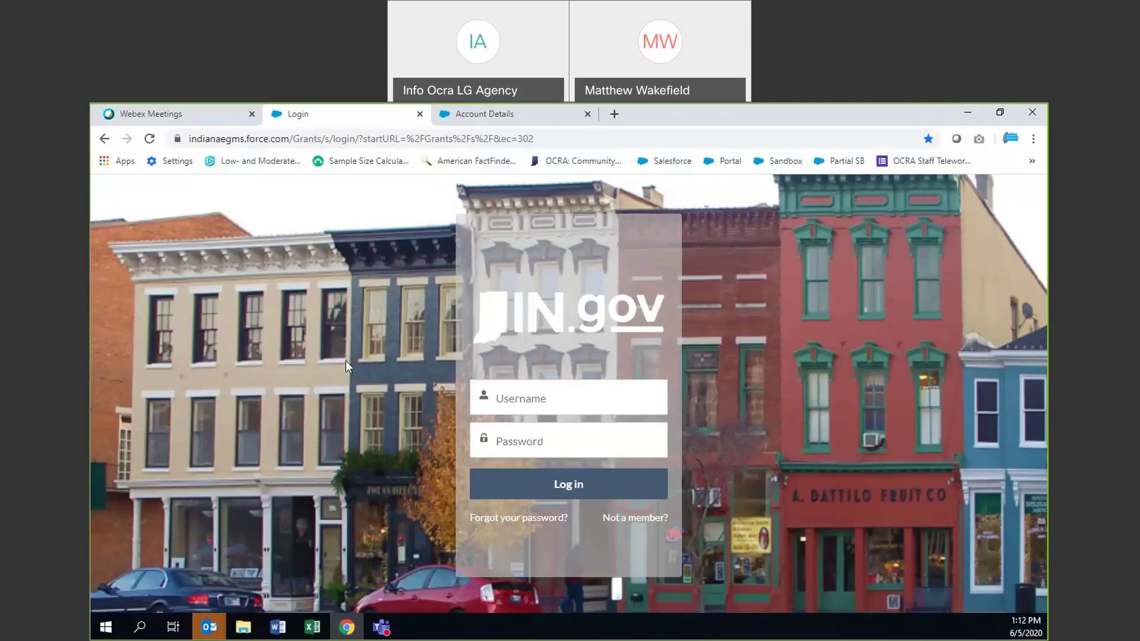
# Switch to the logged-in grants portal and open the Community Development Block Grants program page from its home page
pyautogui.click(482, 116)
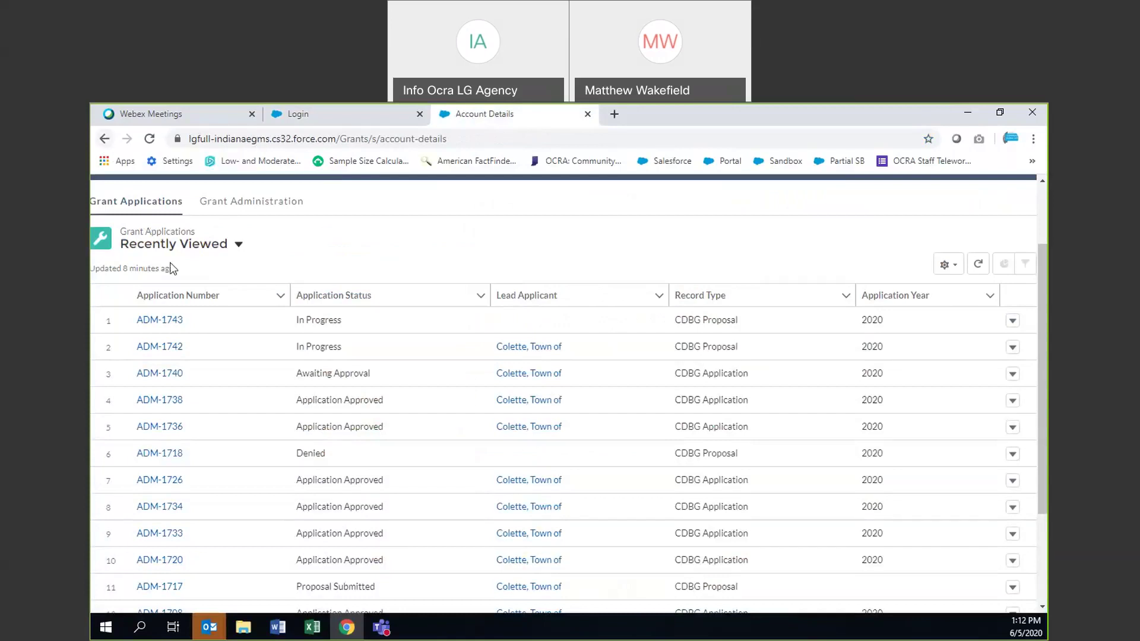
pyautogui.scroll(2, 172, 269)
pyautogui.click(170, 228)
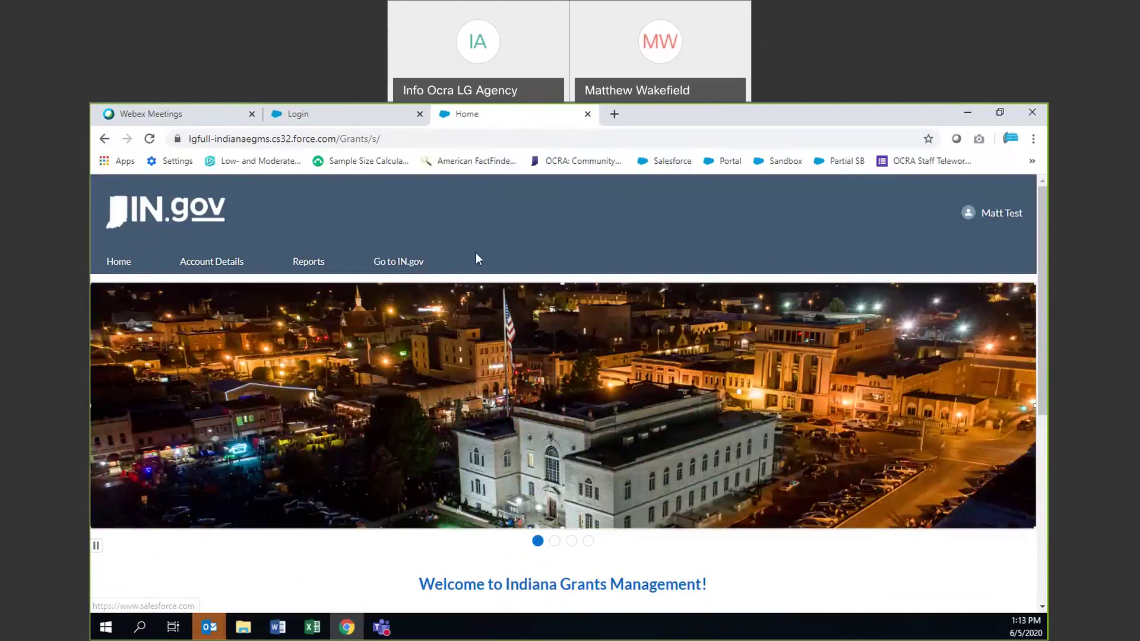
pyautogui.scroll(-6, 561, 235)
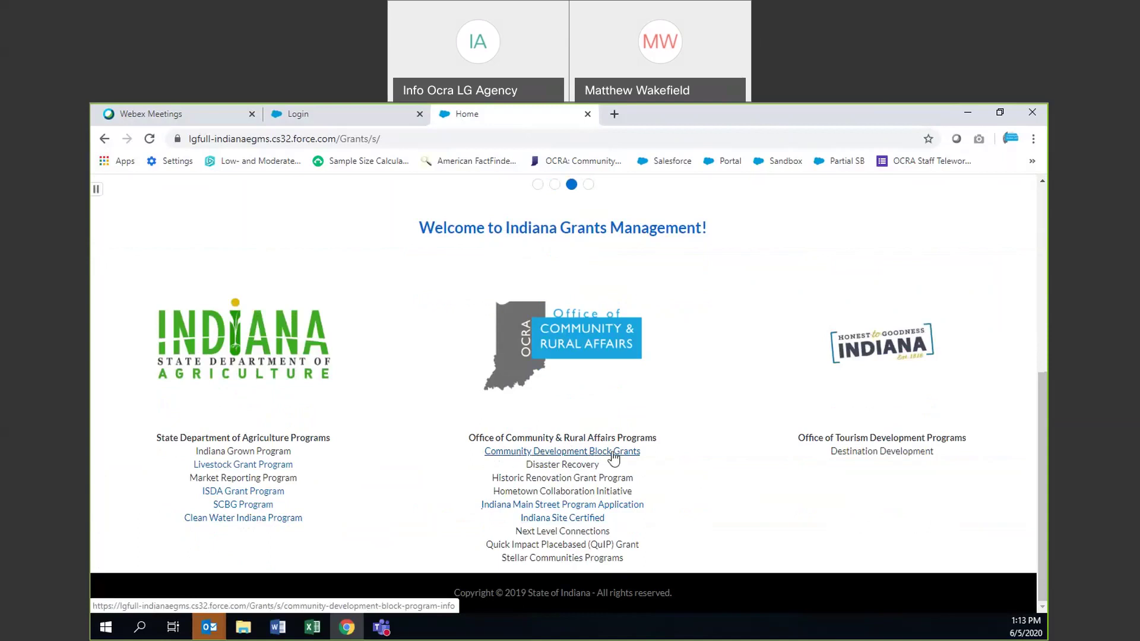
pyautogui.click(562, 453)
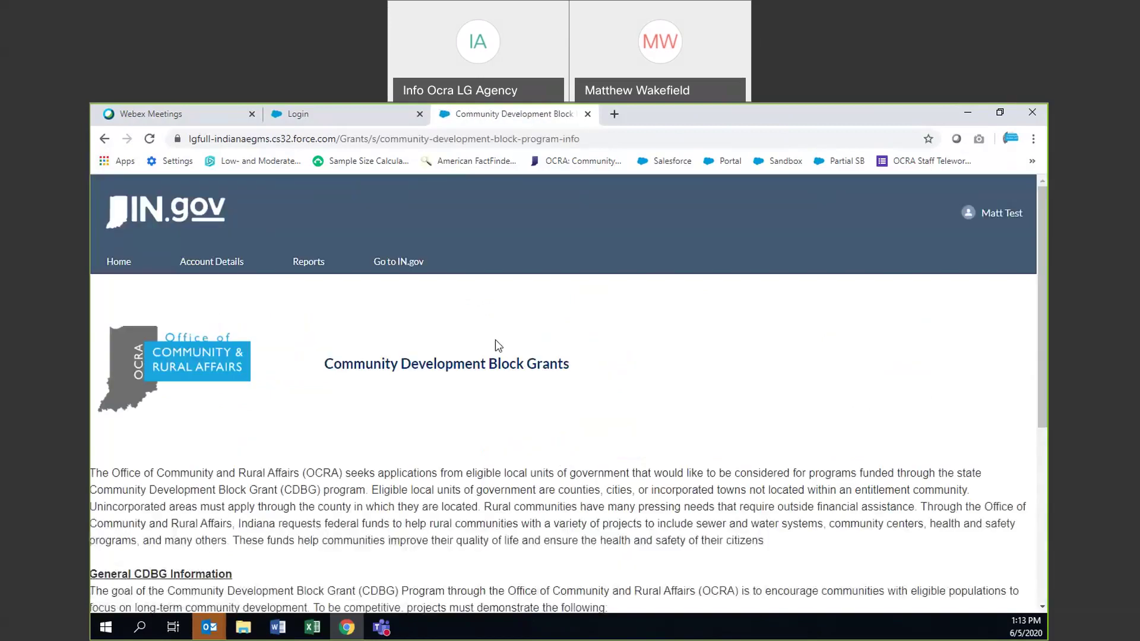
# Open the CDBG proposal application from the Community Development Block Grants program page
pyautogui.scroll(-4, 308, 358)
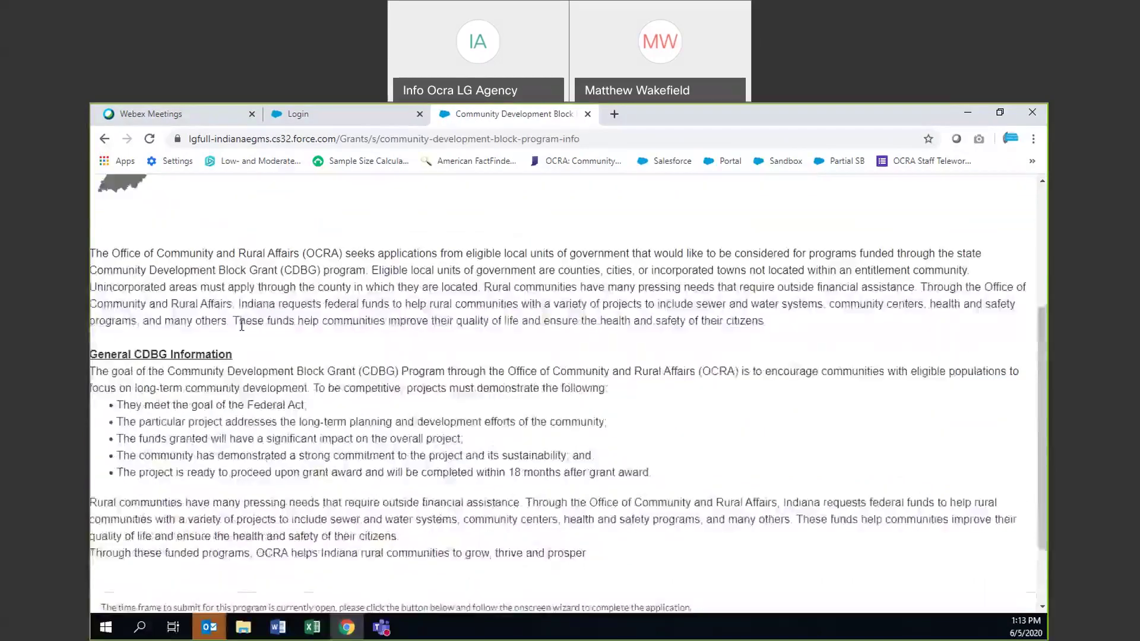
pyautogui.scroll(-1, 242, 324)
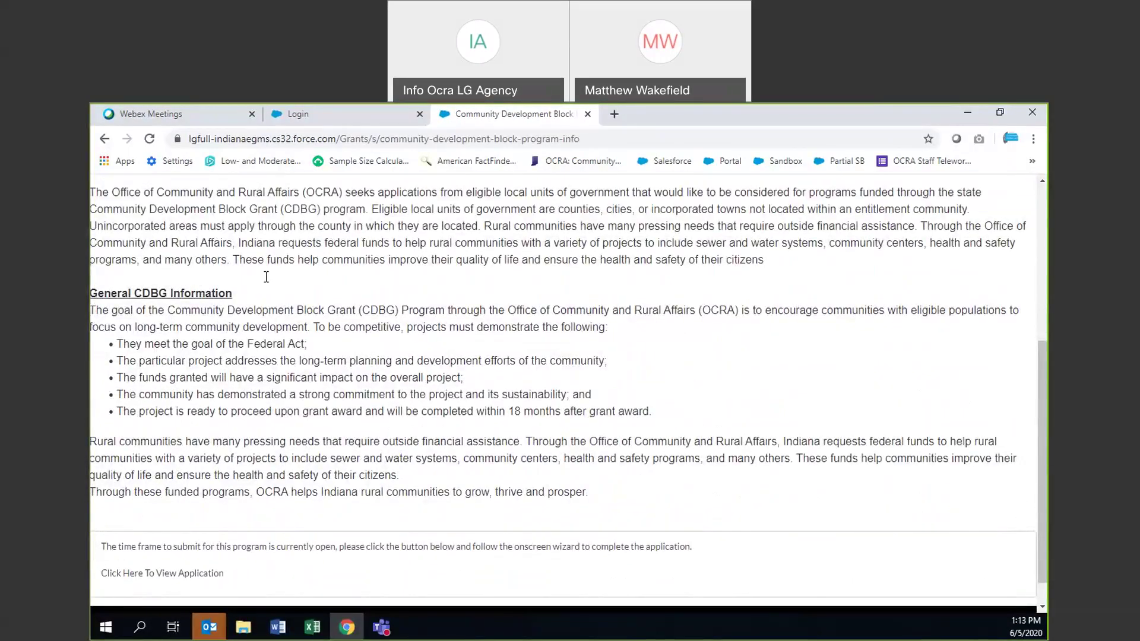
pyautogui.scroll(-1, 190, 511)
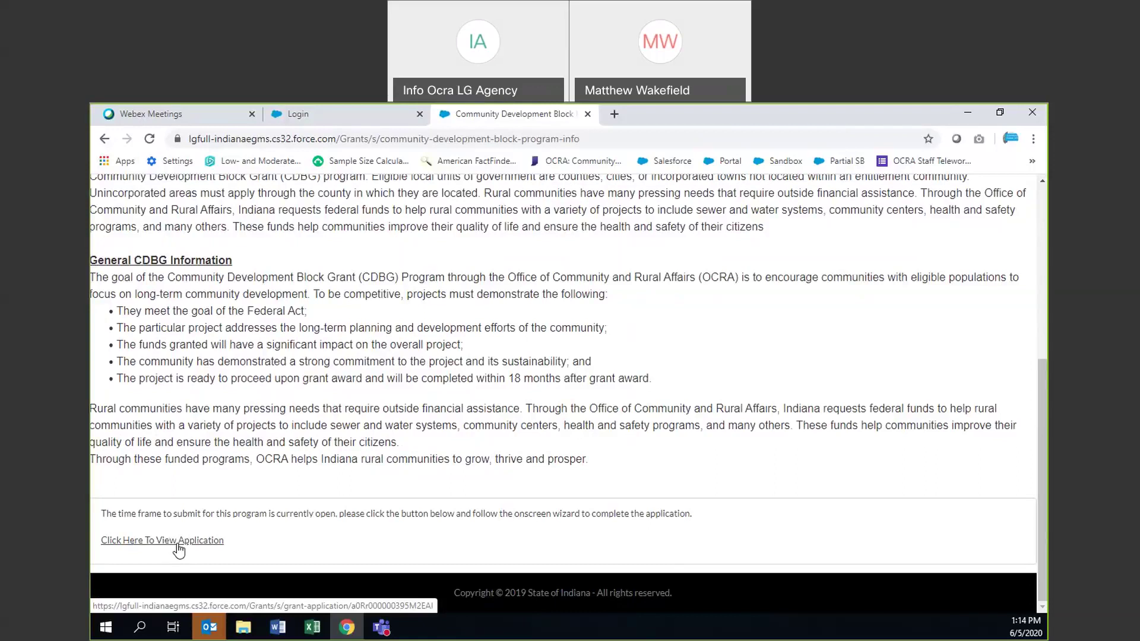
pyautogui.click(177, 542)
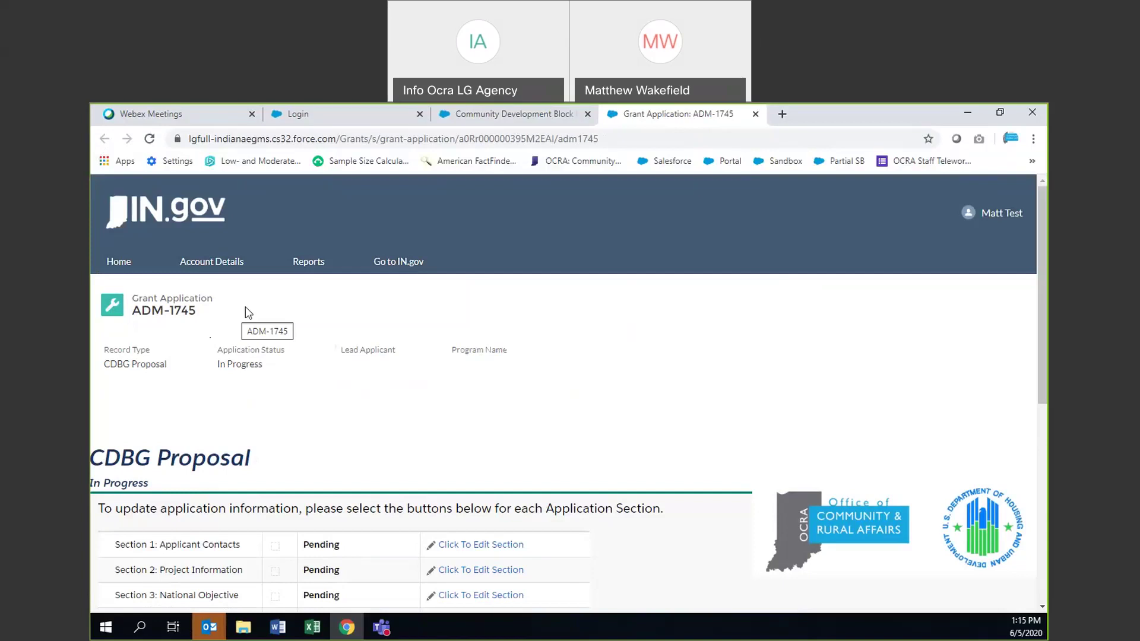
pyautogui.scroll(-3, 245, 306)
pyautogui.scroll(2, 356, 332)
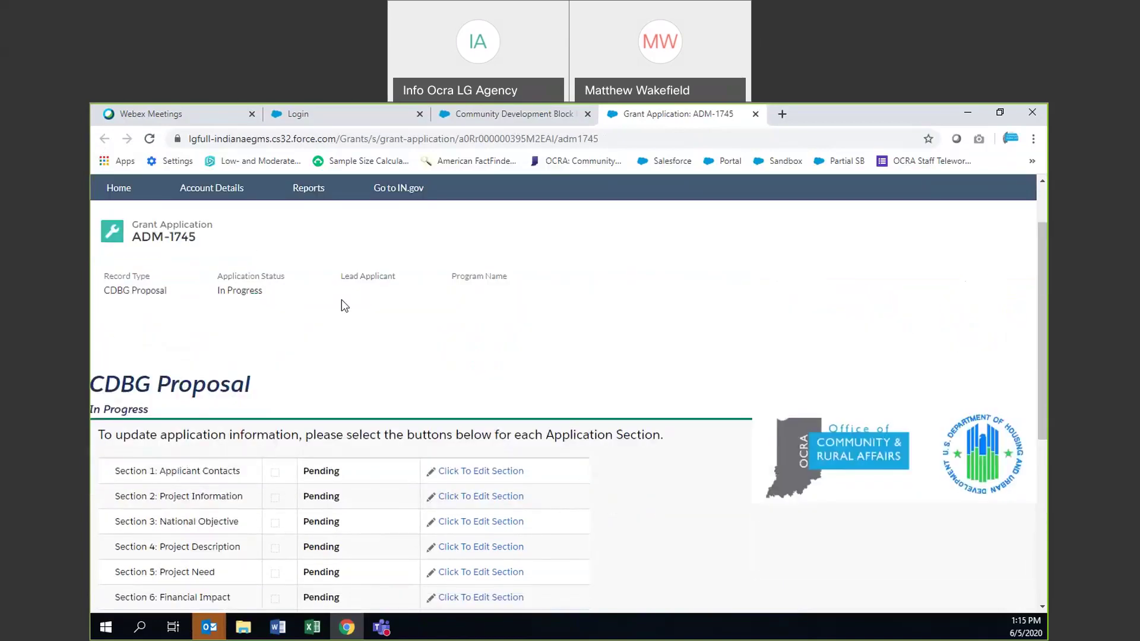
pyautogui.scroll(2, 343, 304)
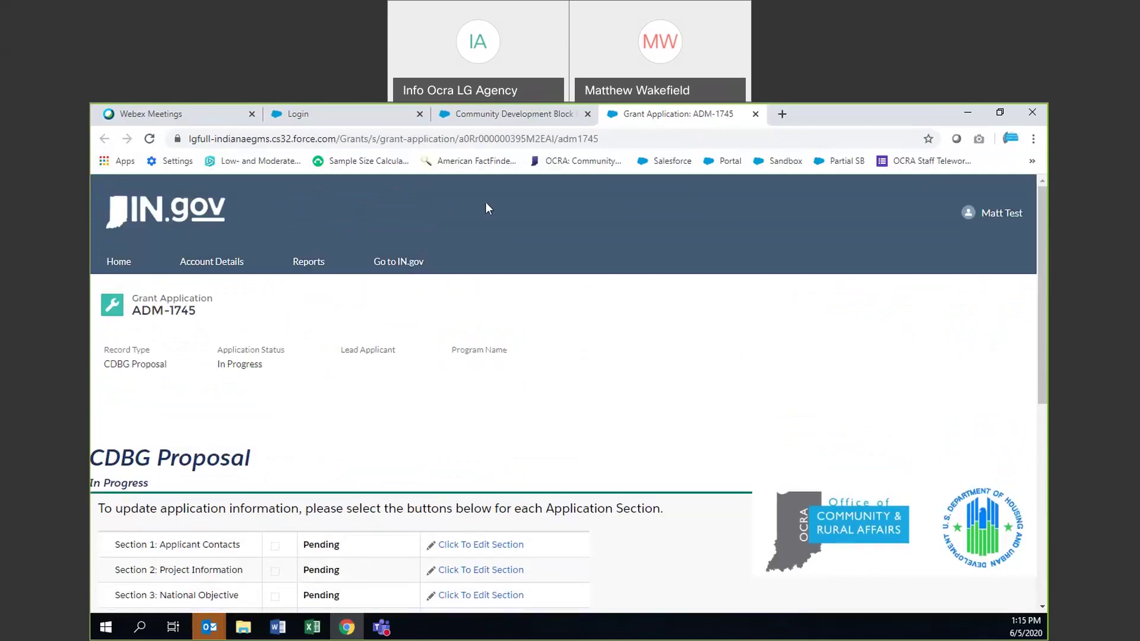
# Show the My CDBG Grant Proposals list in the account details and open proposal ADM-1745
pyautogui.click(122, 264)
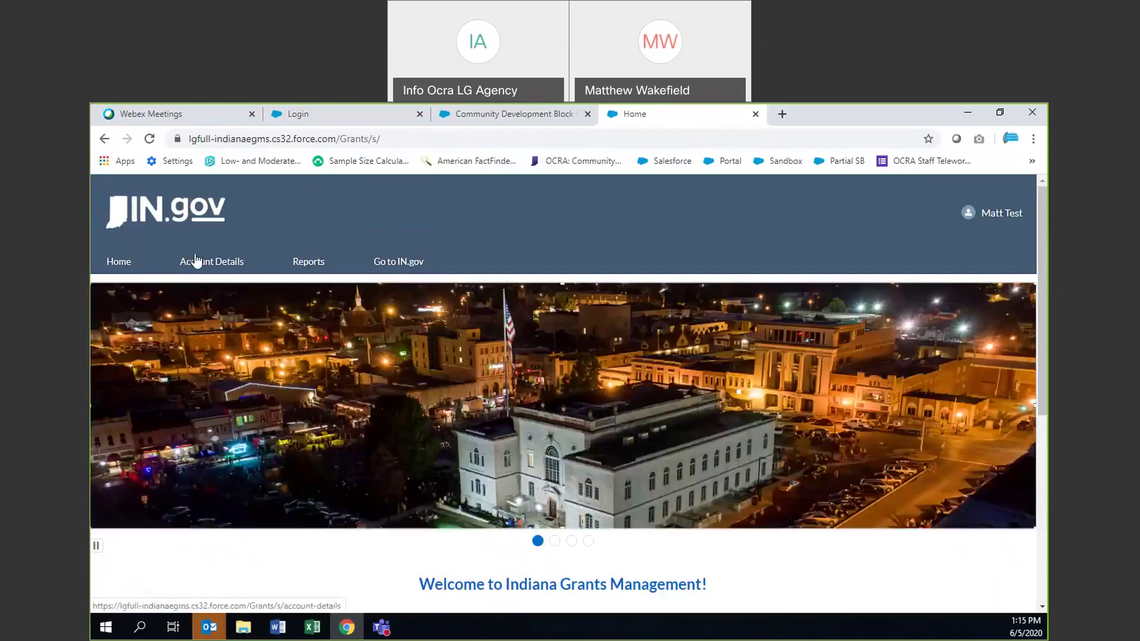
pyautogui.click(198, 261)
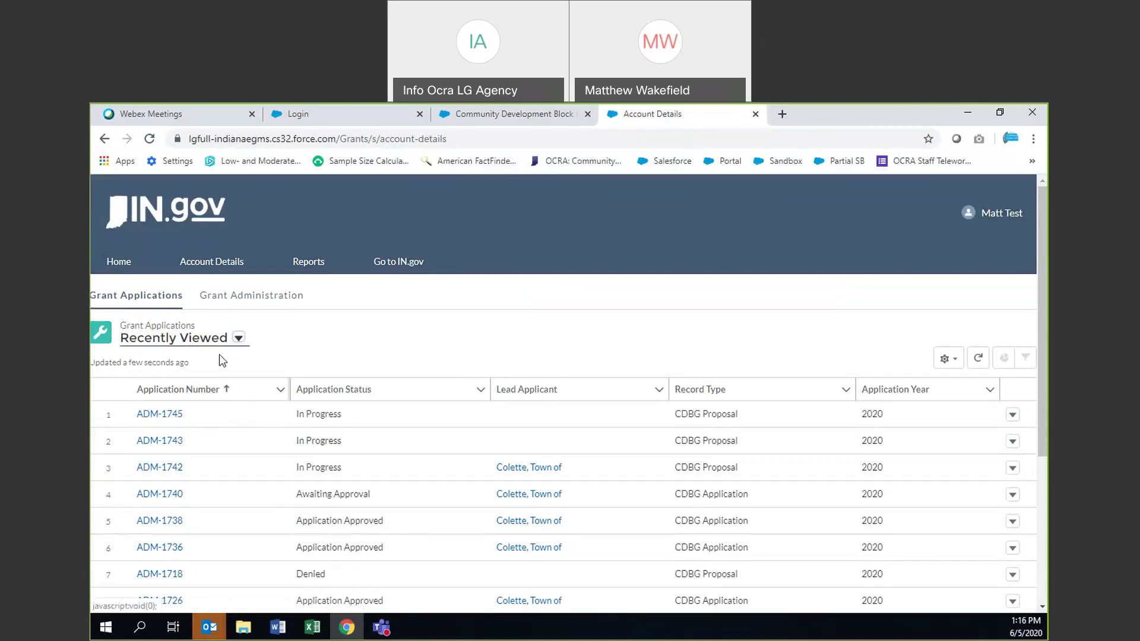
pyautogui.click(238, 339)
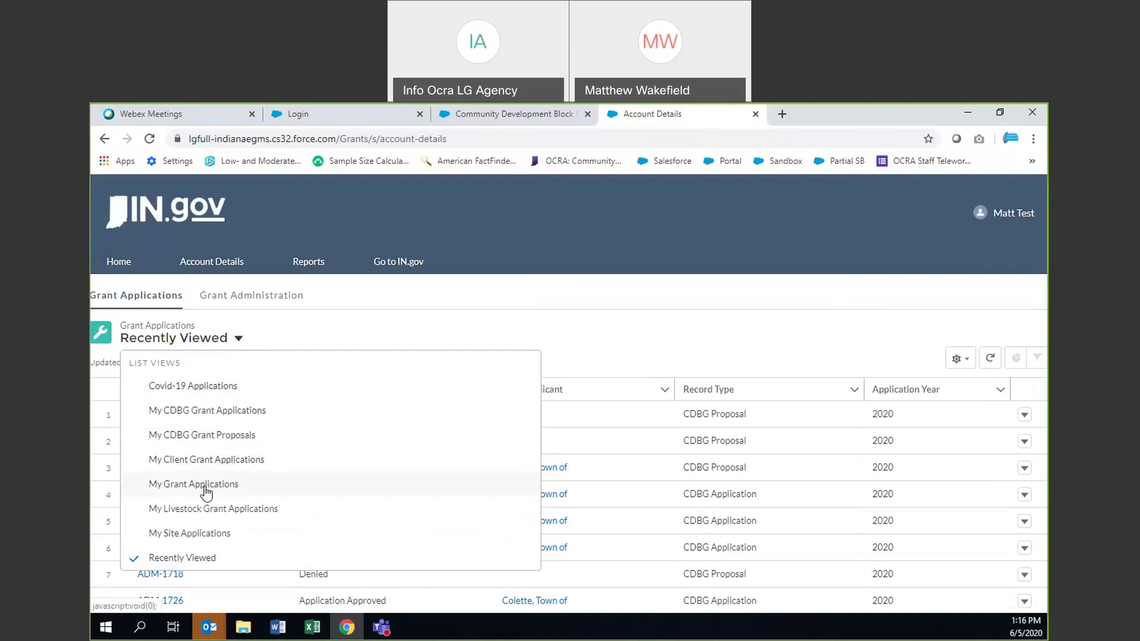
pyautogui.click(213, 436)
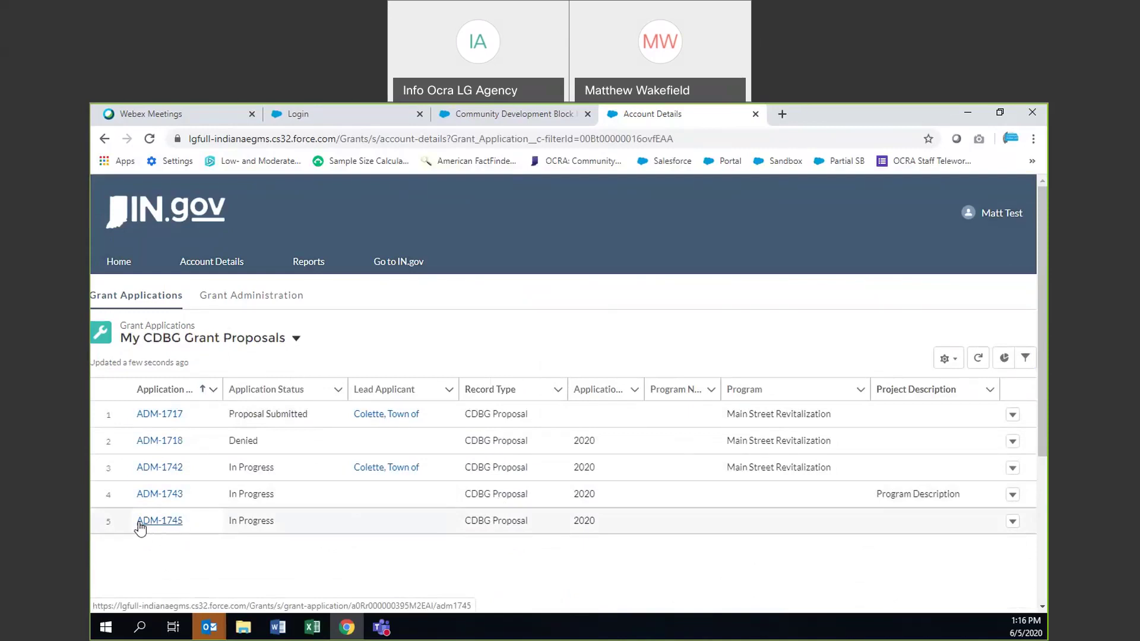
pyautogui.click(170, 523)
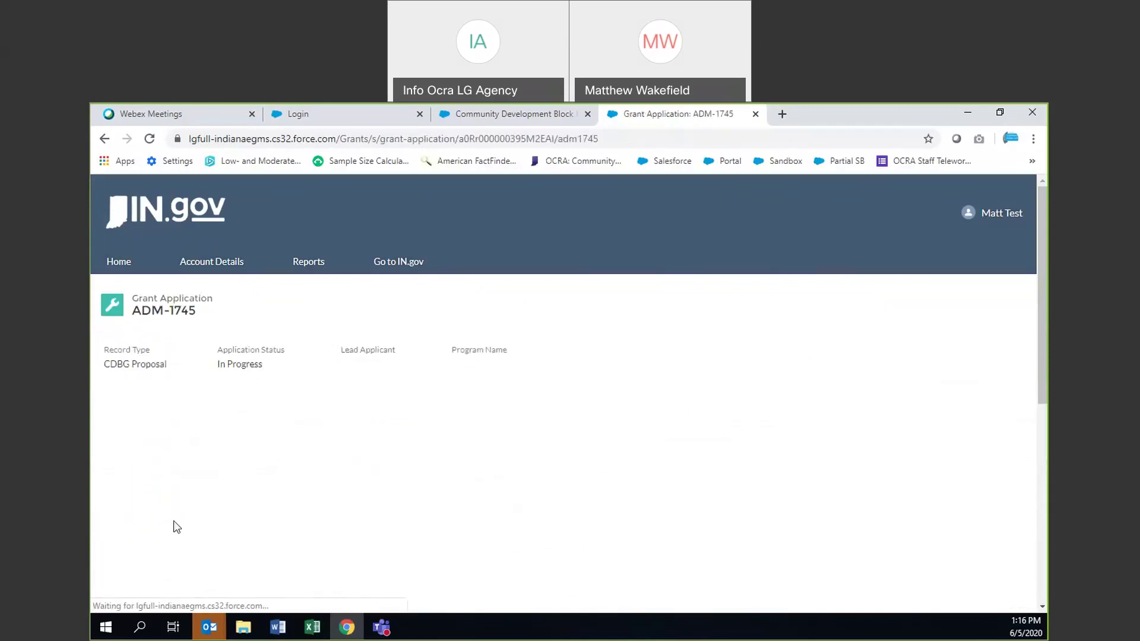
# Try to submit the CDBG proposal with its sections still pending
pyautogui.scroll(-1, 383, 414)
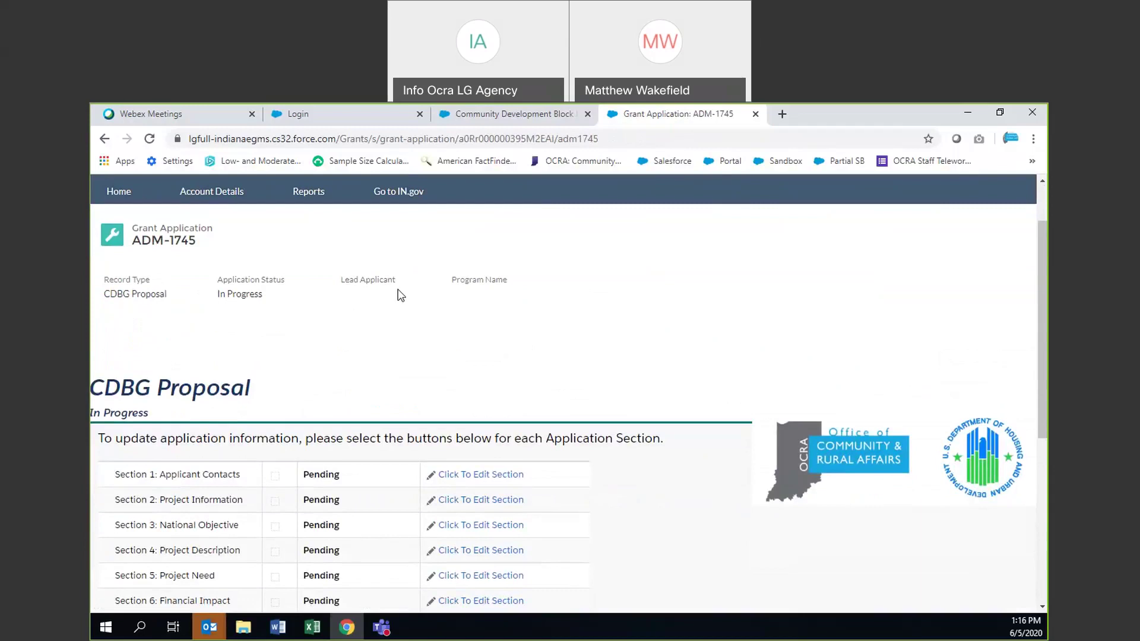
pyautogui.scroll(-5, 397, 295)
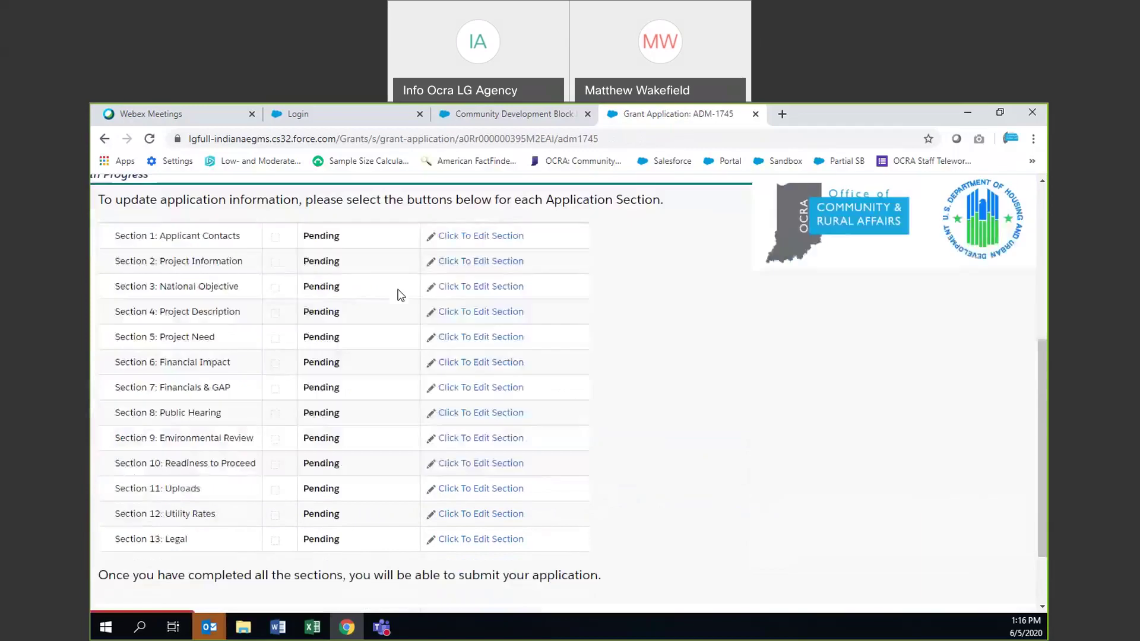
pyautogui.scroll(2, 473, 374)
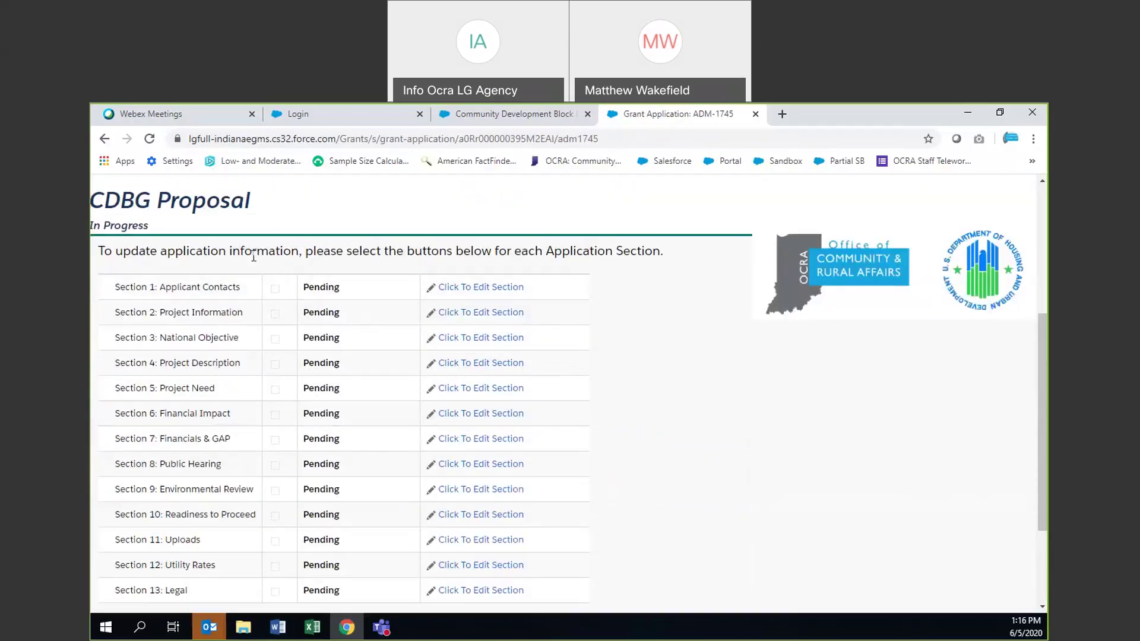
pyautogui.scroll(-2, 203, 264)
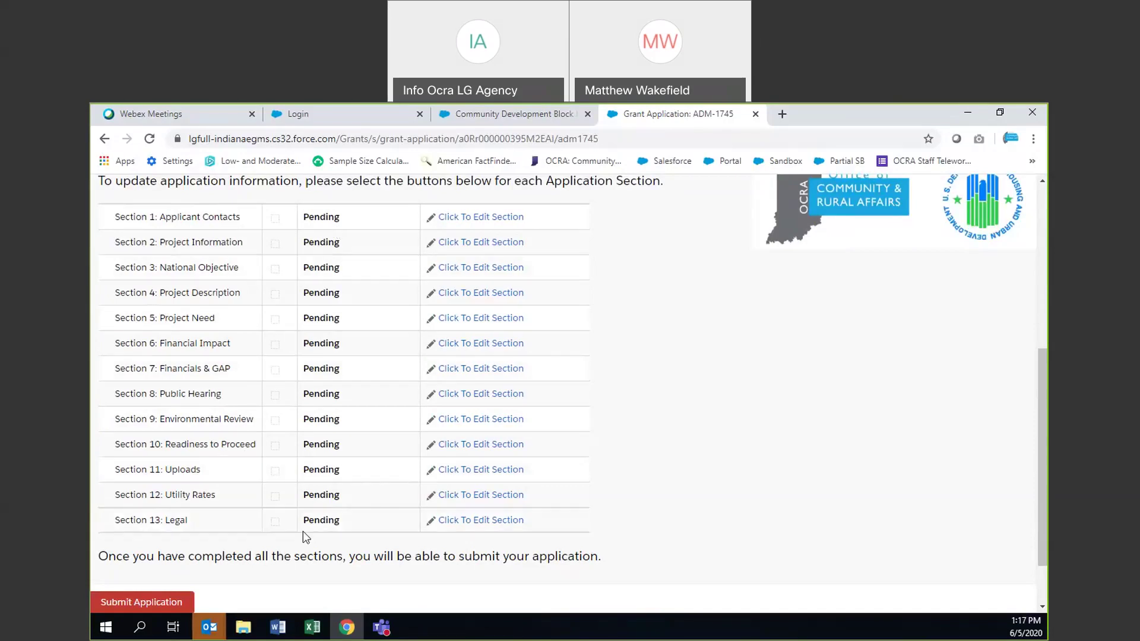
pyautogui.scroll(-2, 195, 570)
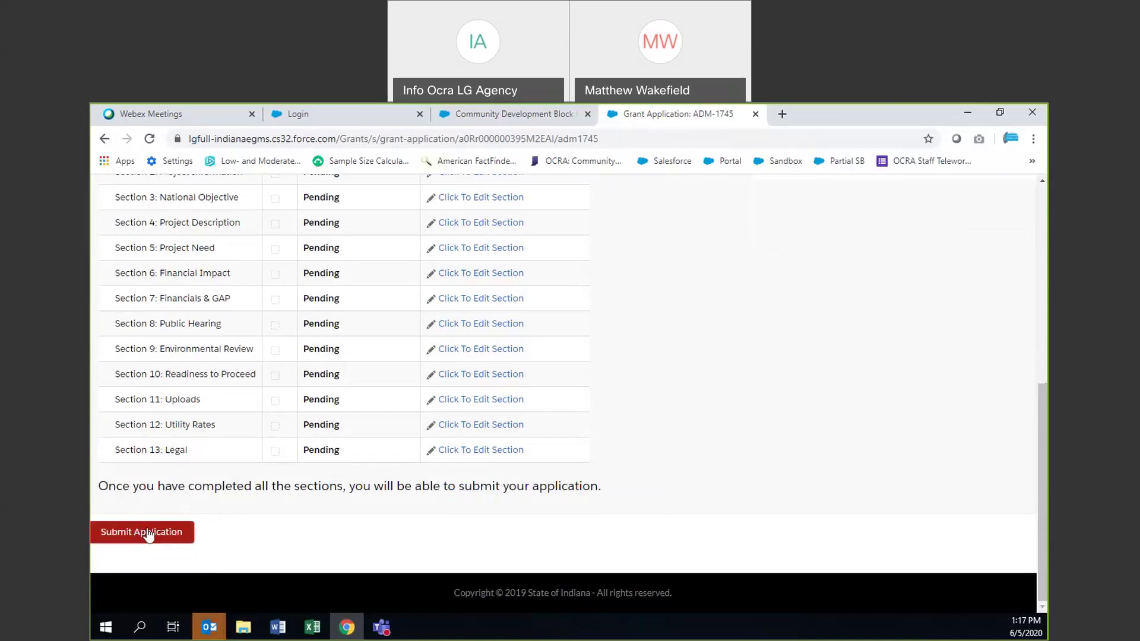
pyautogui.click(147, 534)
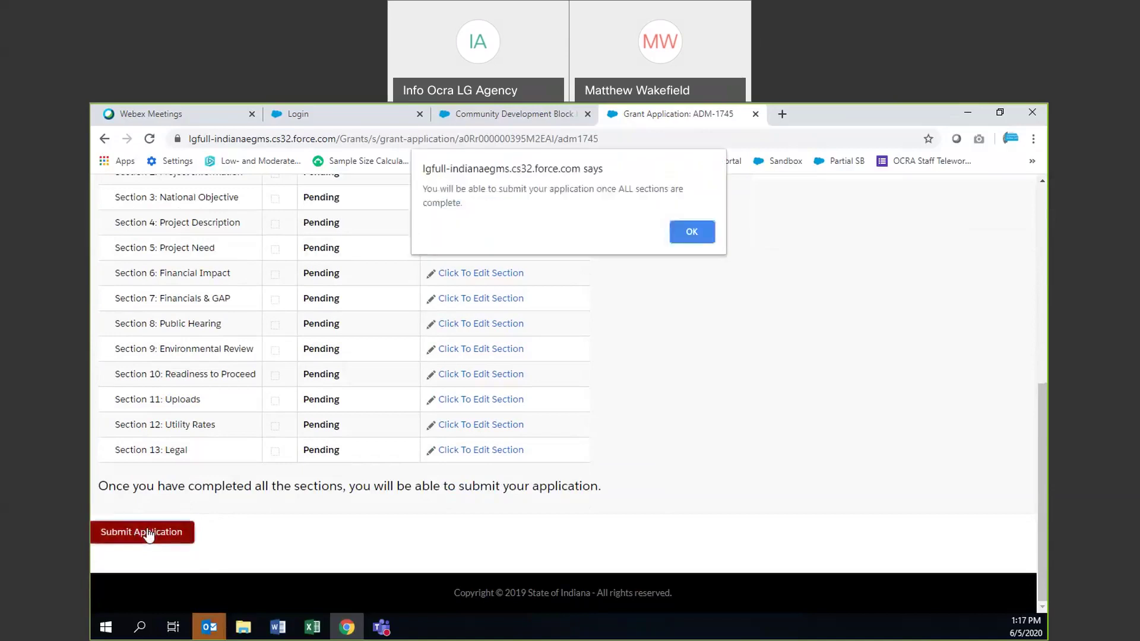
pyautogui.click(691, 233)
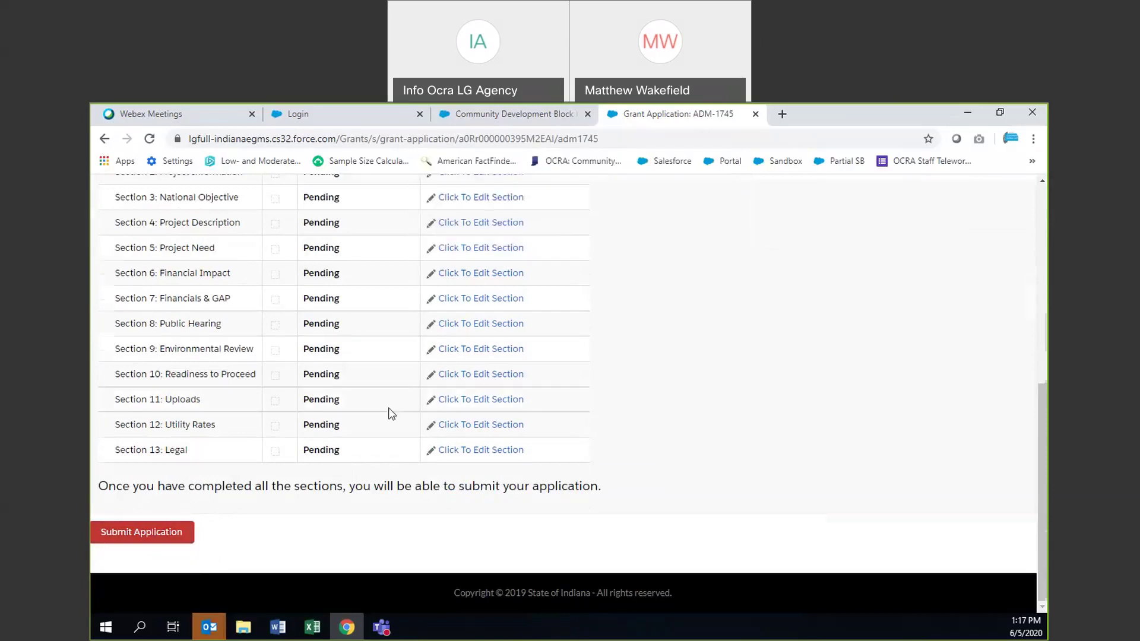
# Open Section 1: Applicant Contacts of the CDBG proposal for editing
pyautogui.scroll(2, 389, 412)
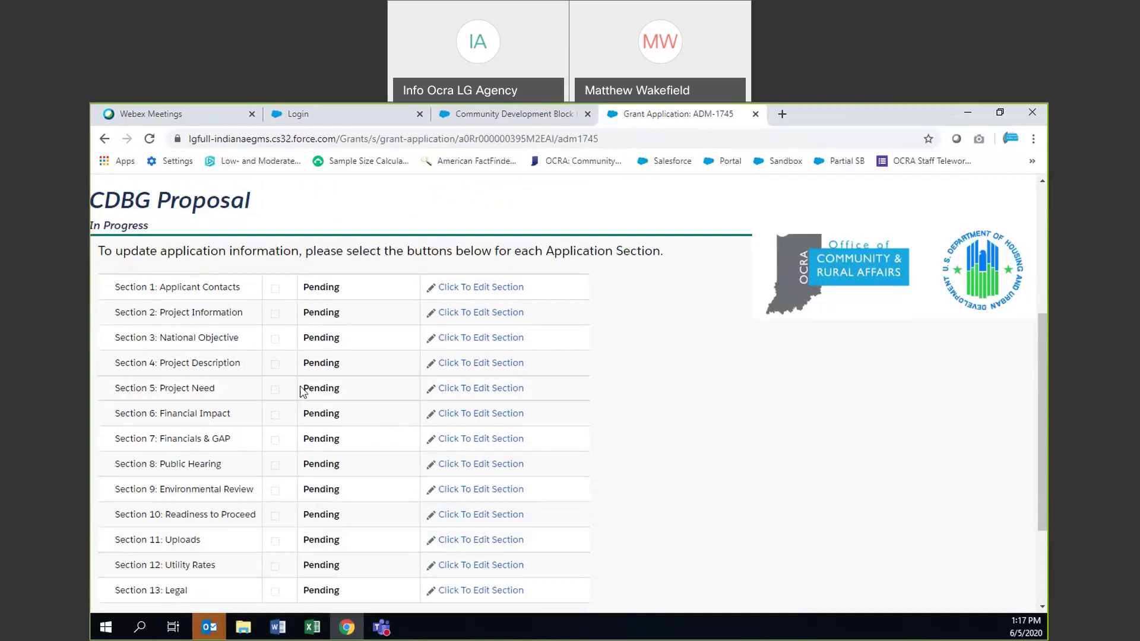
pyautogui.scroll(-1, 300, 386)
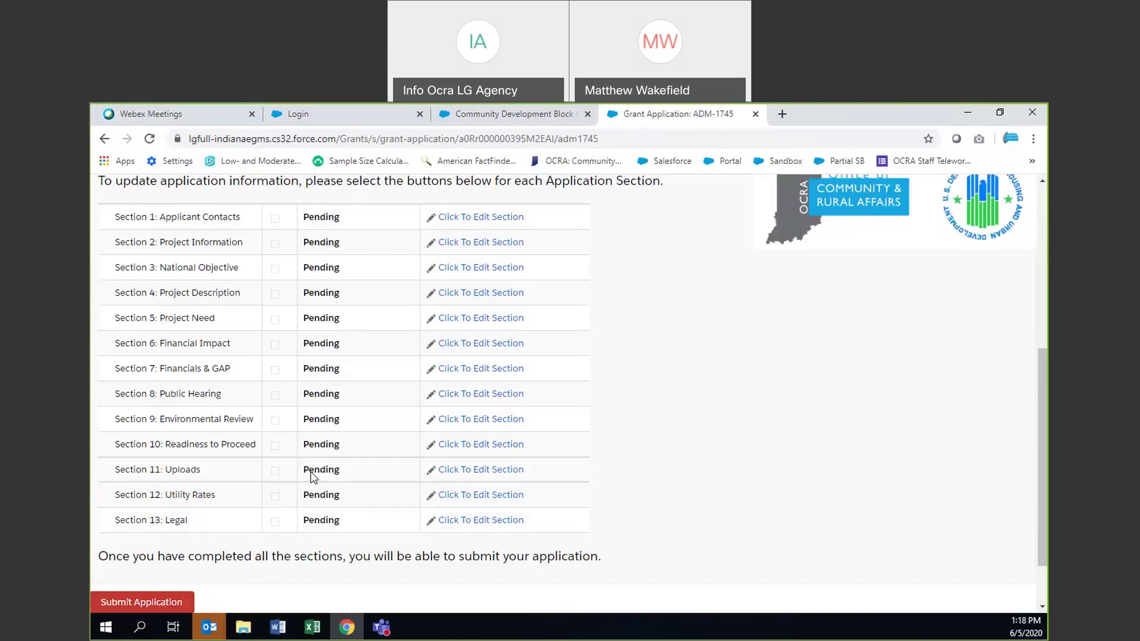
pyautogui.scroll(2, 312, 436)
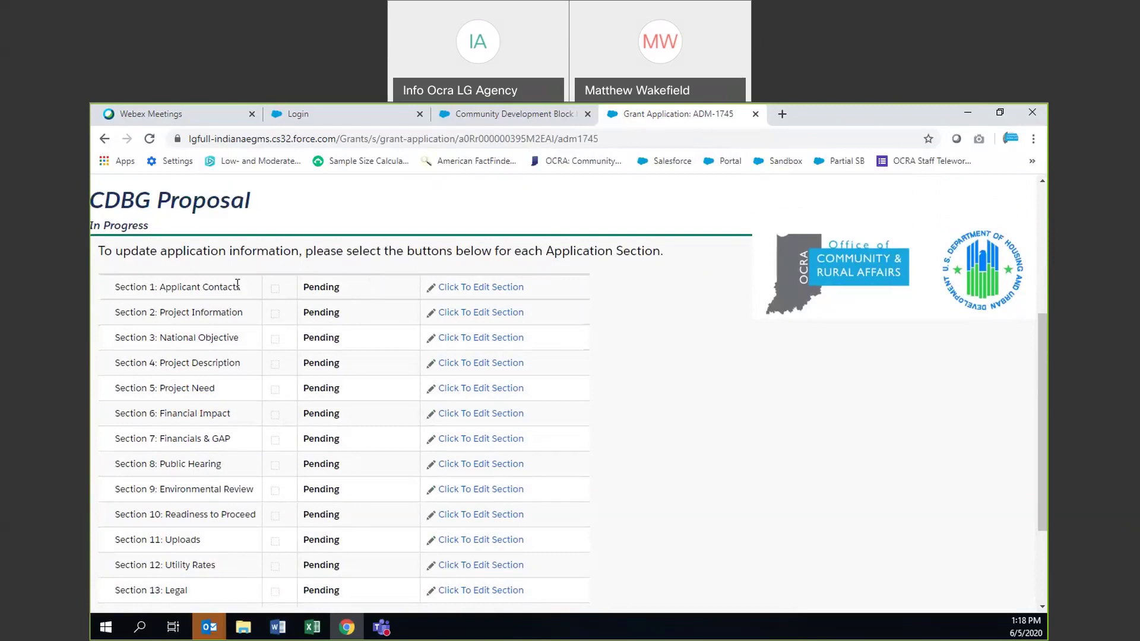
pyautogui.click(466, 289)
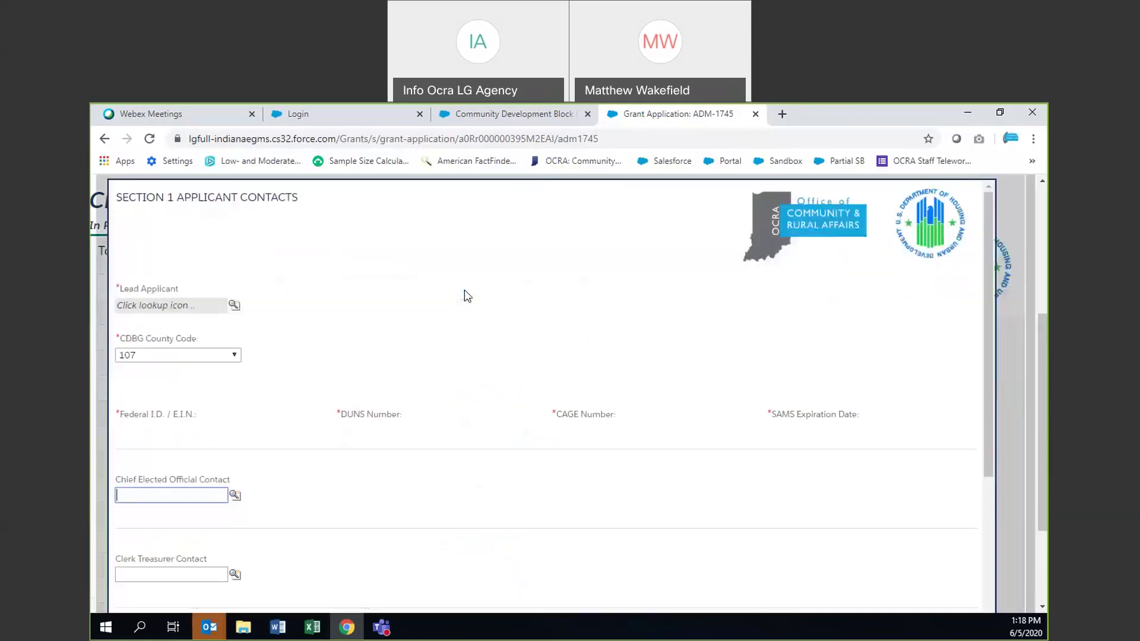
# Examine the Section 1 form's lead applicant, official, treasurer, sub-recipient, engineer, architect and open CDBG grants fields
pyautogui.scroll(-2, 616, 389)
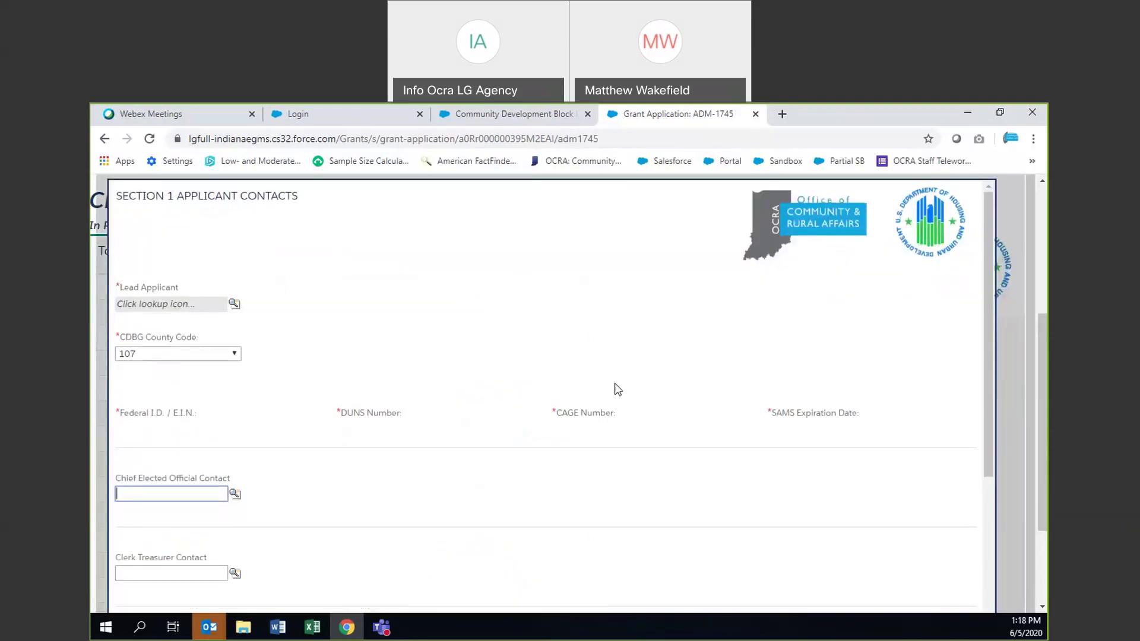
pyautogui.scroll(-7, 720, 445)
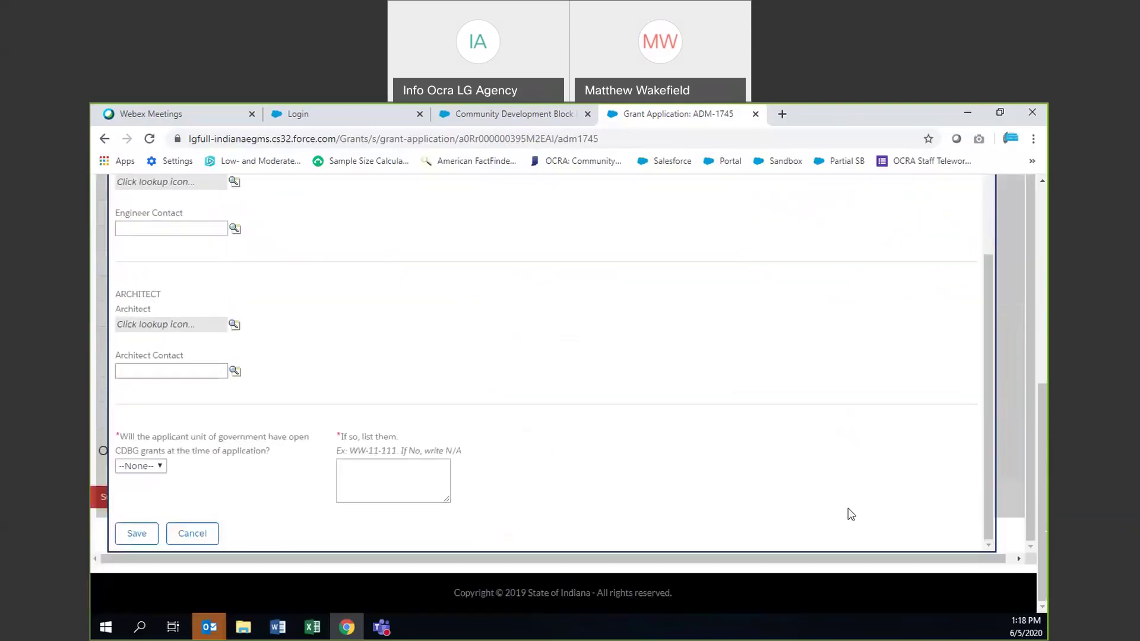
pyautogui.scroll(2, 860, 401)
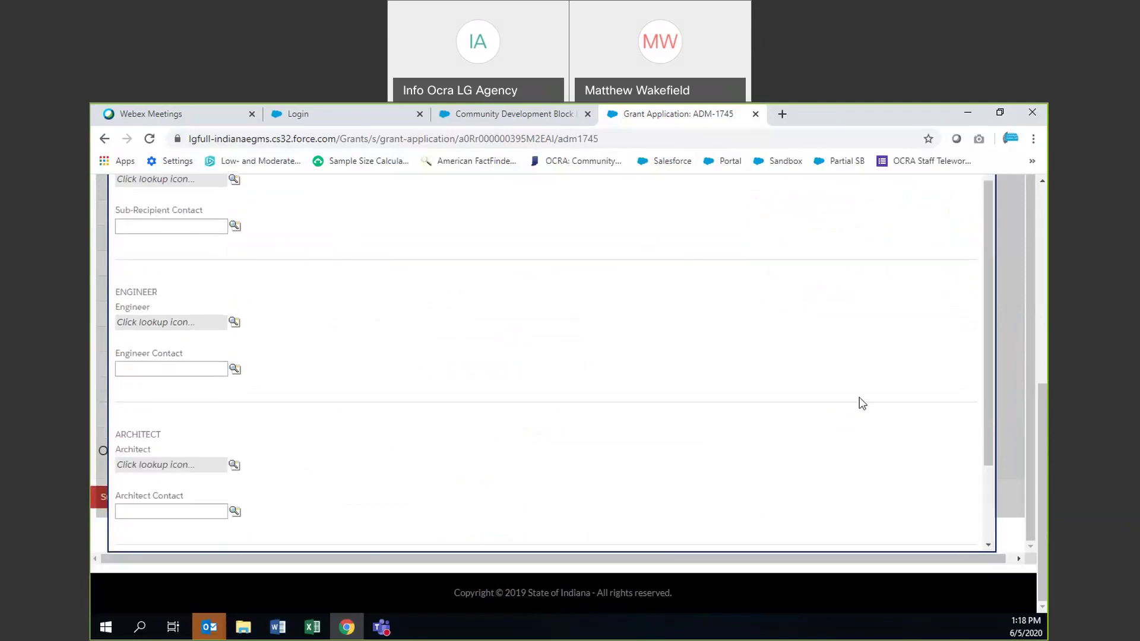
pyautogui.scroll(3, 942, 327)
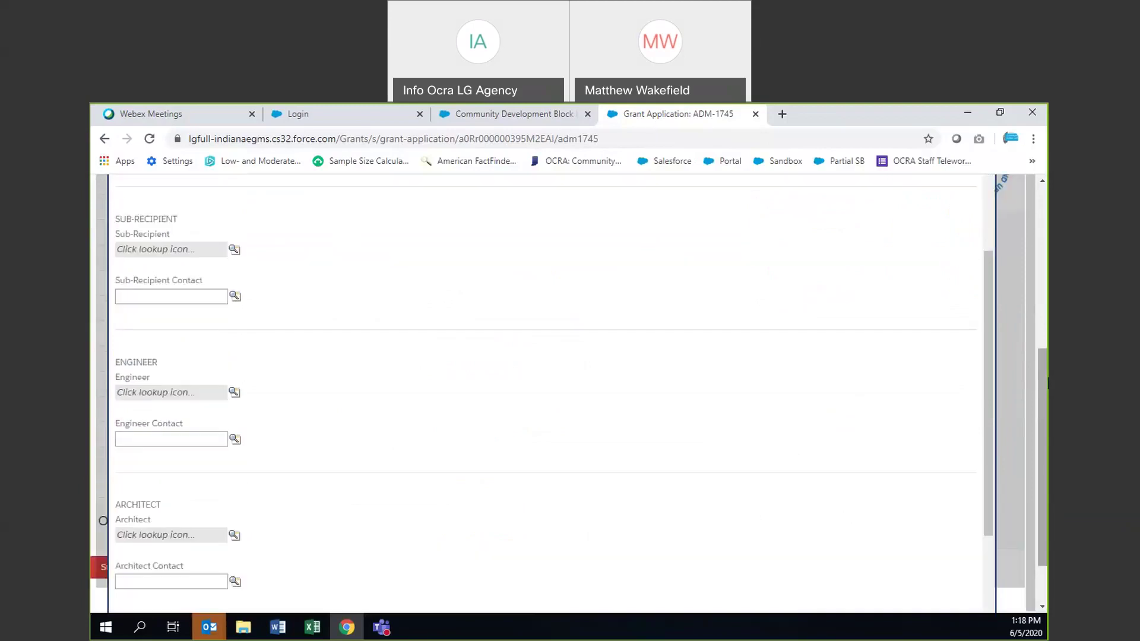
pyautogui.scroll(-6, 967, 356)
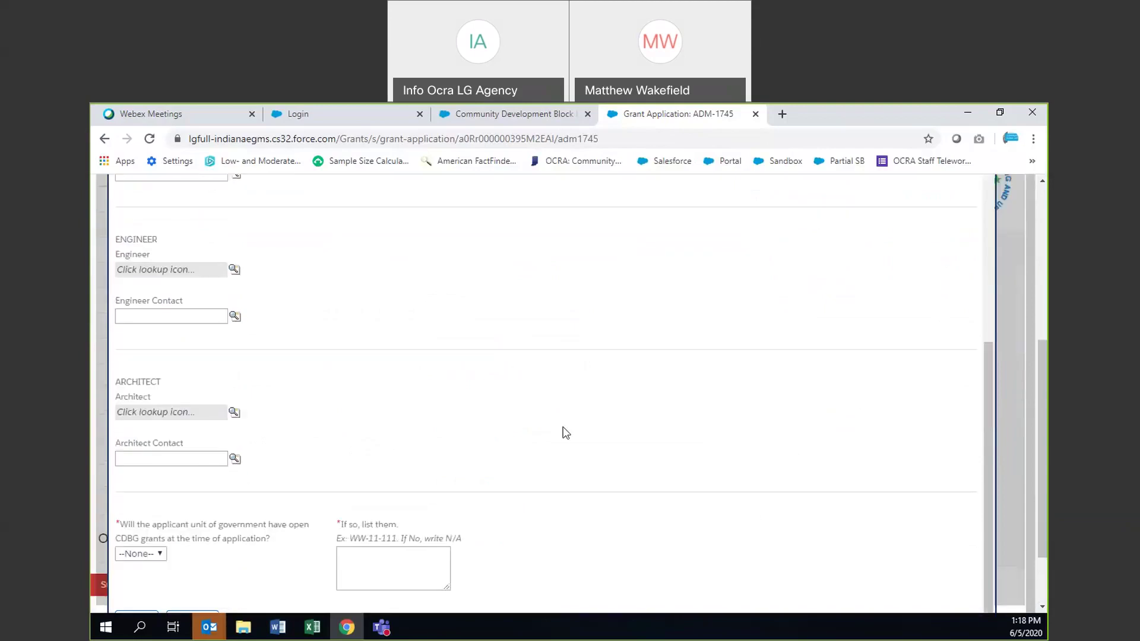
pyautogui.scroll(6, 258, 291)
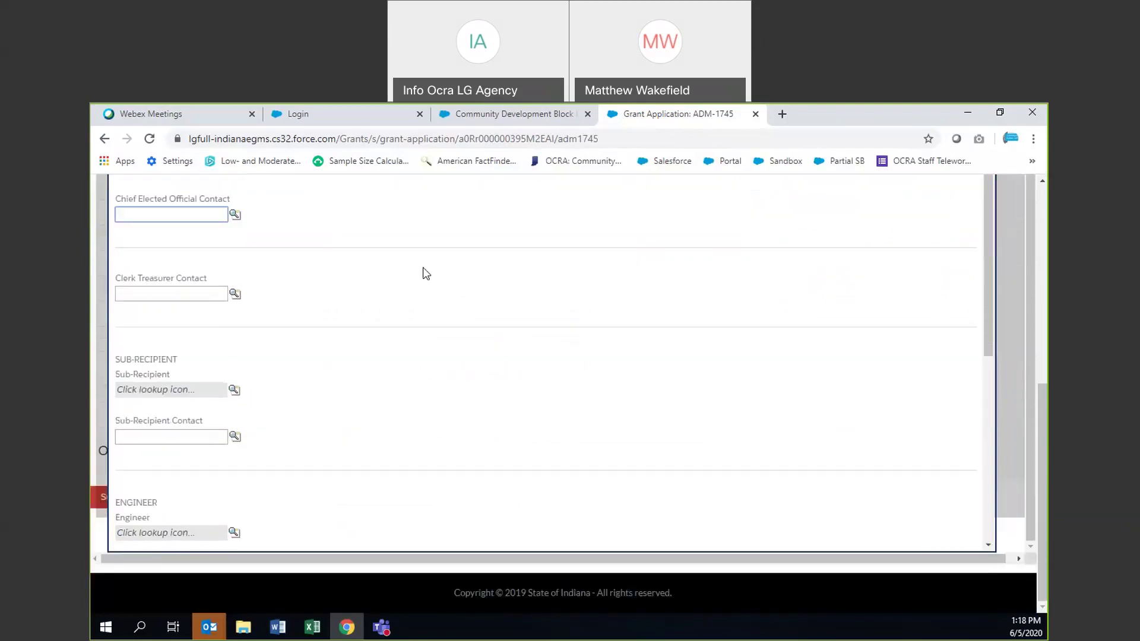
pyautogui.scroll(5, 982, 327)
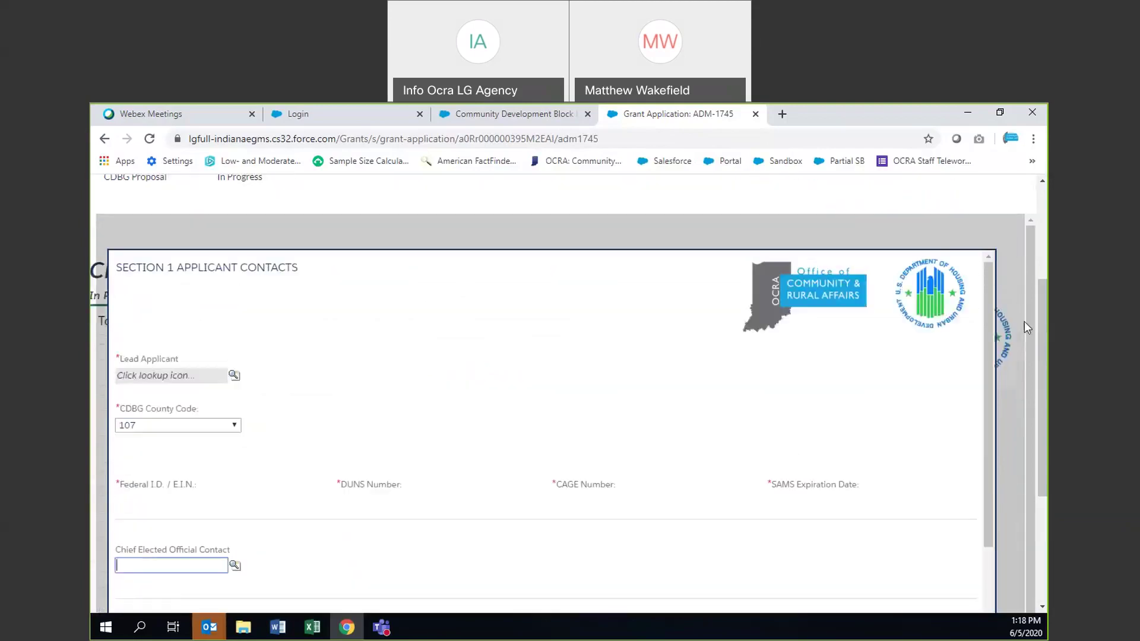
pyautogui.scroll(-1, 1026, 343)
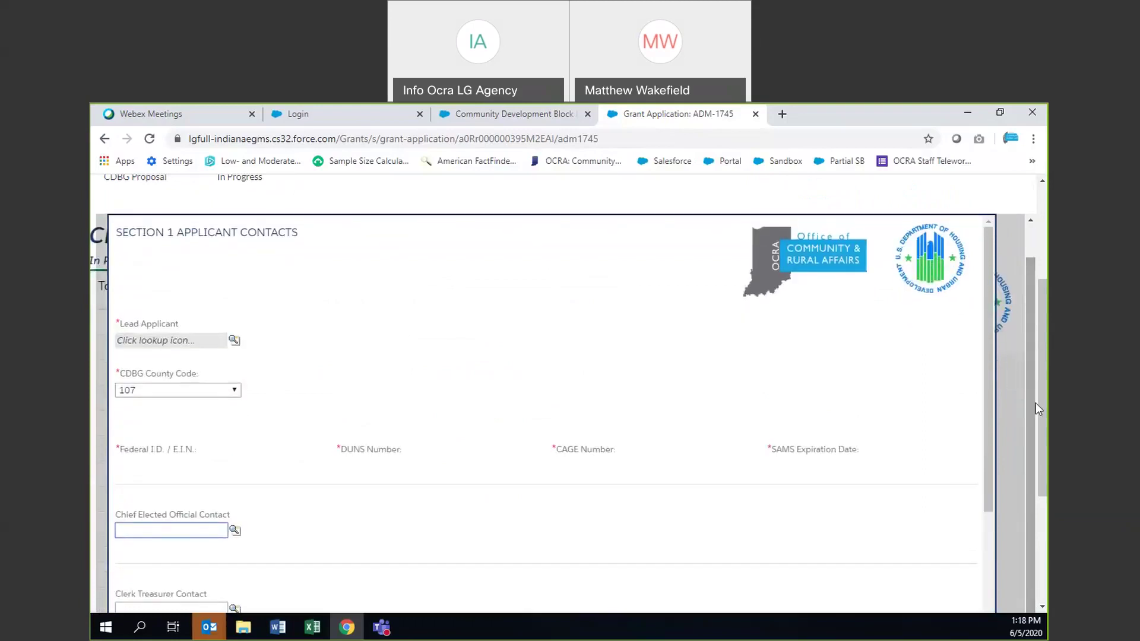
pyautogui.scroll(1, 1024, 357)
pyautogui.scroll(-8, 931, 422)
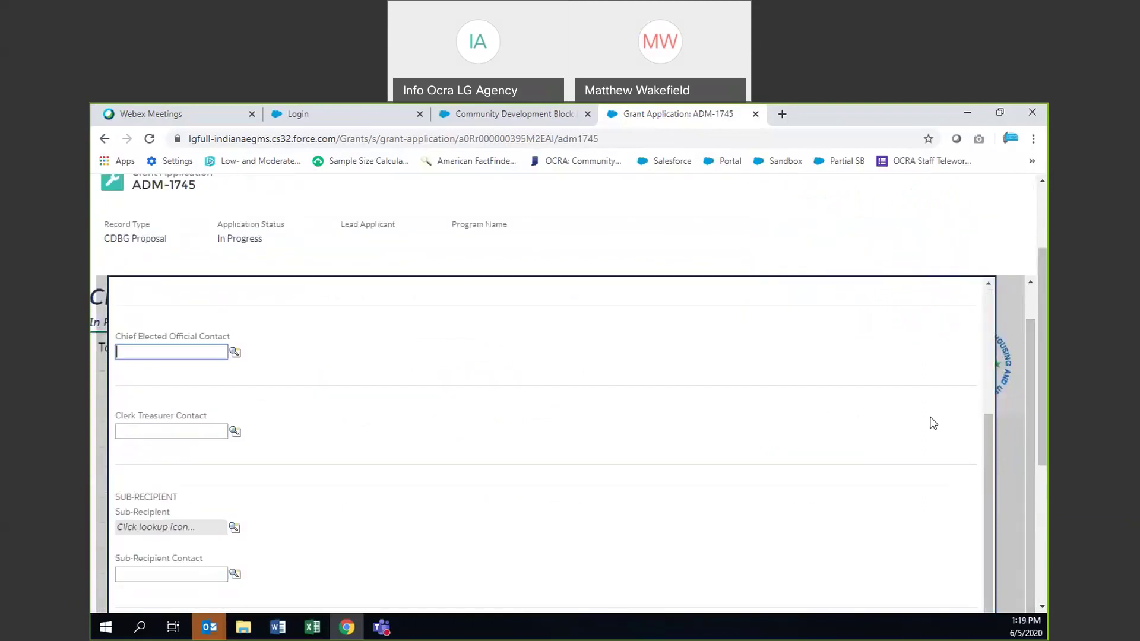
# Cancel editing of Section 1: Applicant Contacts and return to the proposal's section list
pyautogui.scroll(-5, 427, 439)
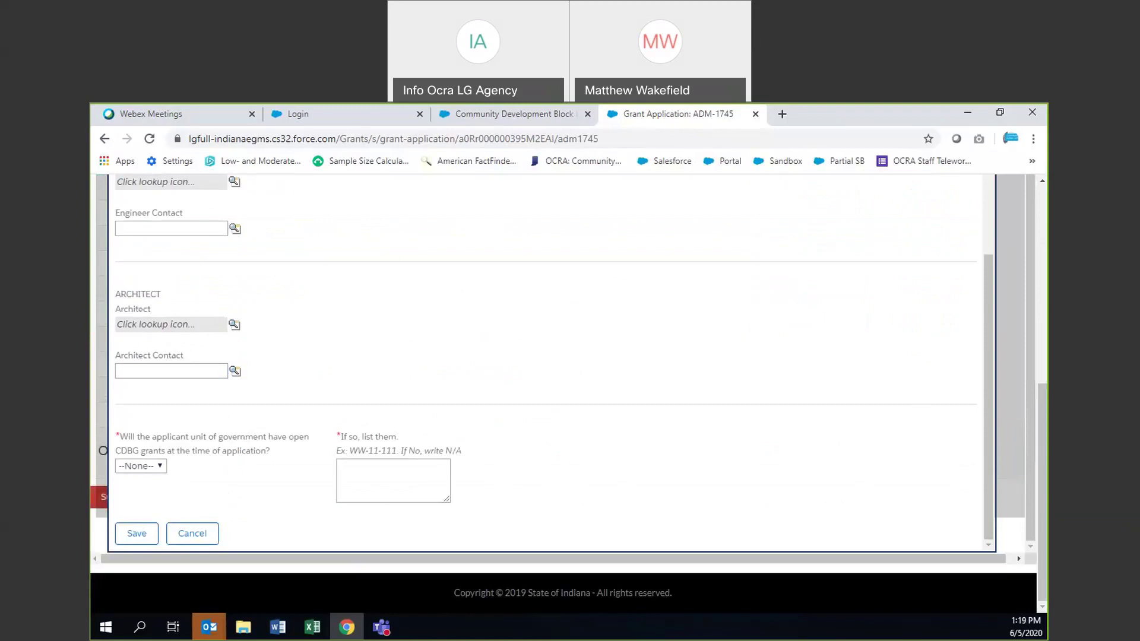
pyautogui.click(195, 533)
pyautogui.scroll(5, 482, 356)
pyautogui.scroll(2, 480, 379)
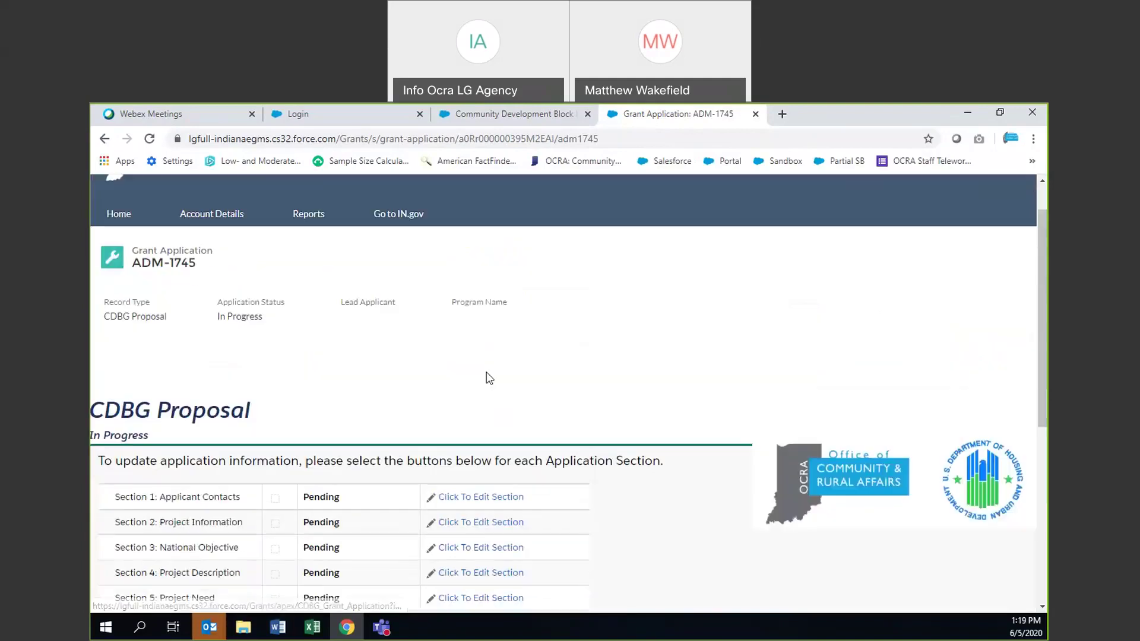
# Open the edit link of Section 1: Applicant Contacts in a new browser tab and switch to that tab
pyautogui.scroll(-4, 486, 376)
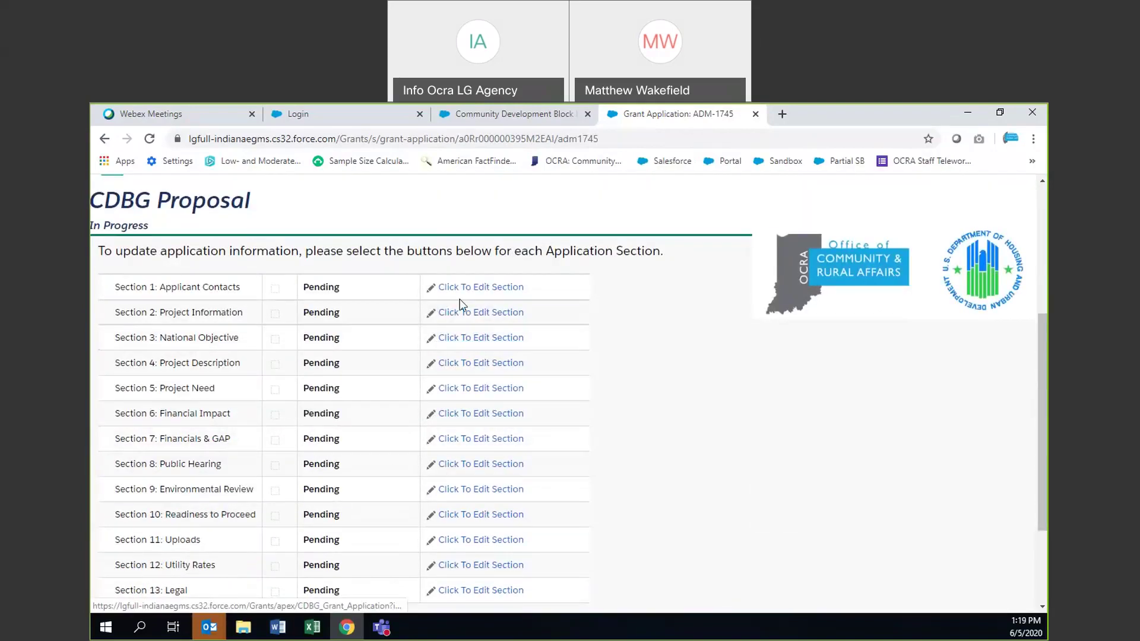
pyautogui.rightClick(472, 290)
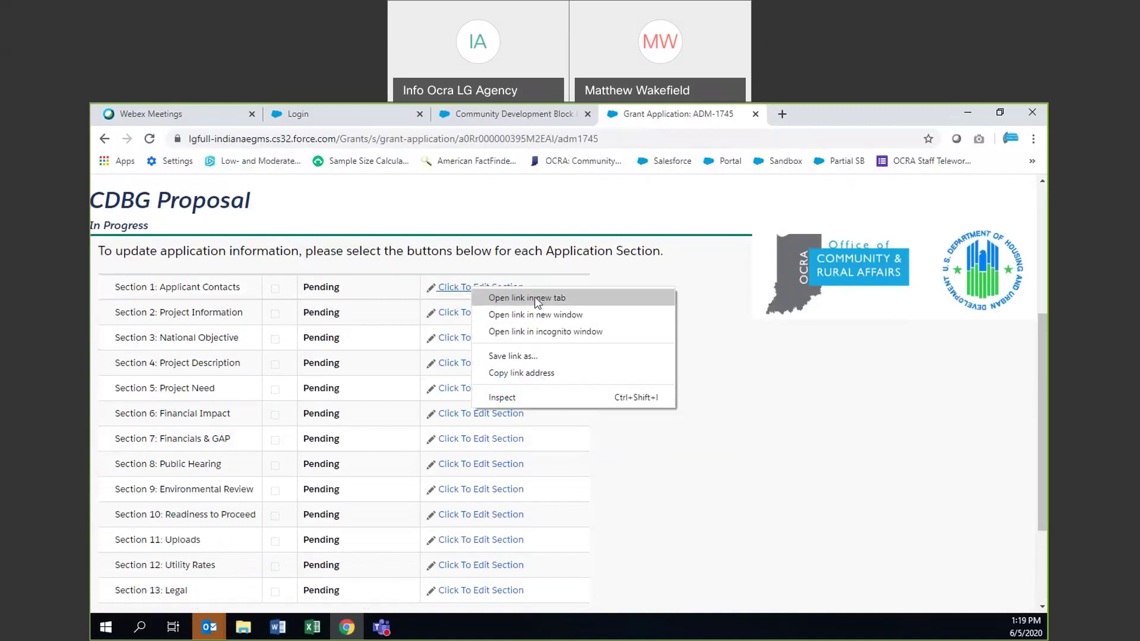
pyautogui.click(567, 299)
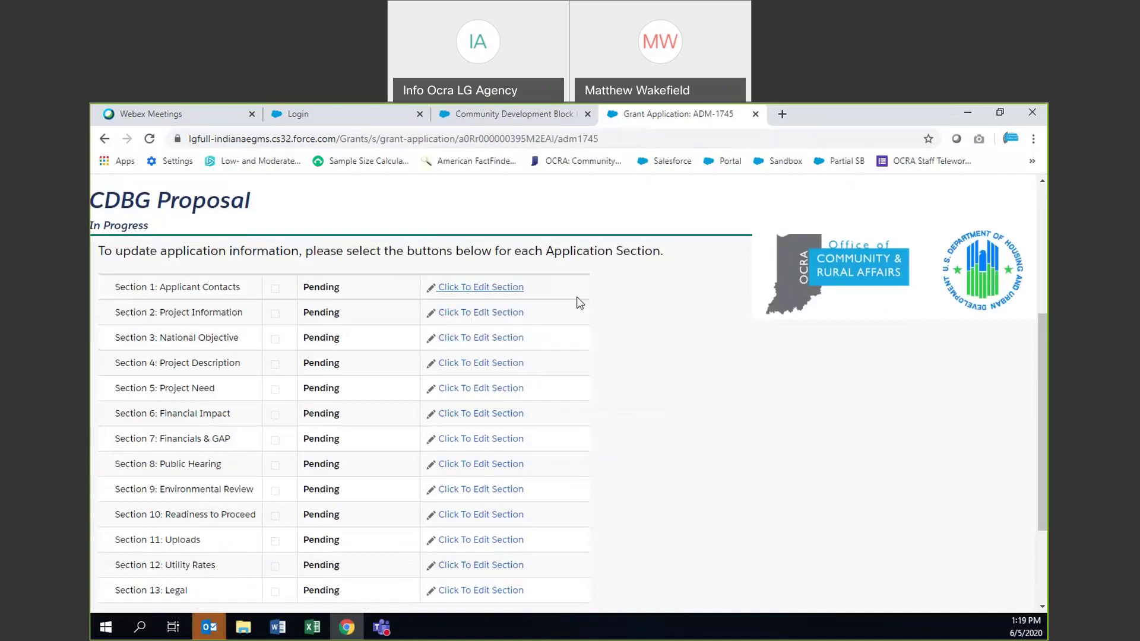
pyautogui.click(795, 118)
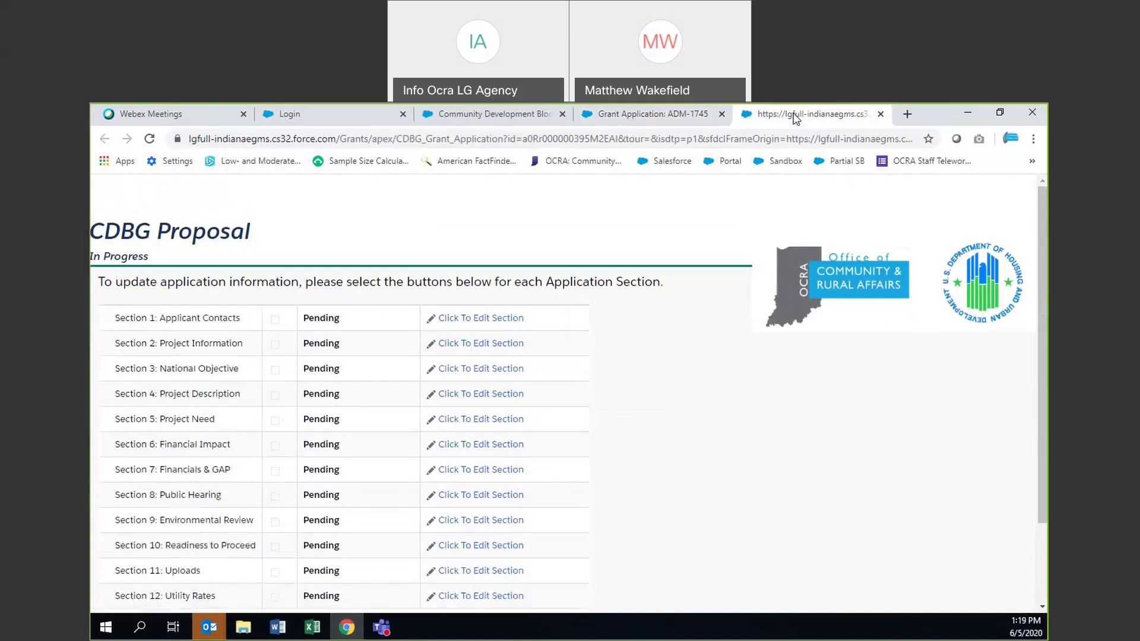
# Review the proposal's section list in the new tab and open Section 1: Applicant Contacts for editing
pyautogui.scroll(-2, 300, 343)
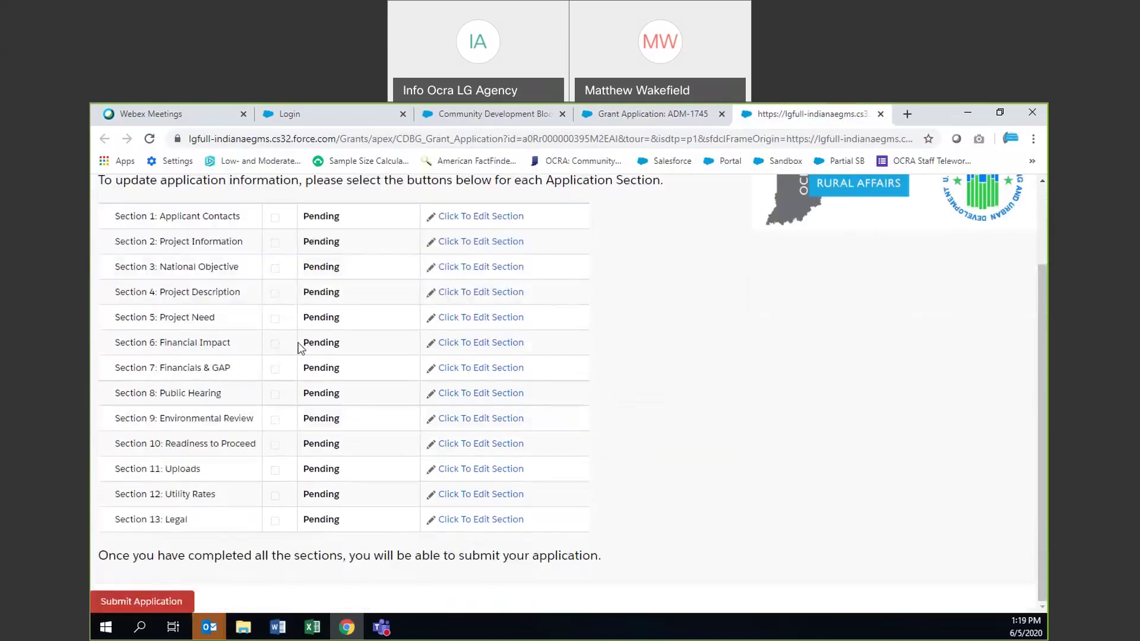
pyautogui.scroll(3, 273, 350)
pyautogui.scroll(-2, 224, 509)
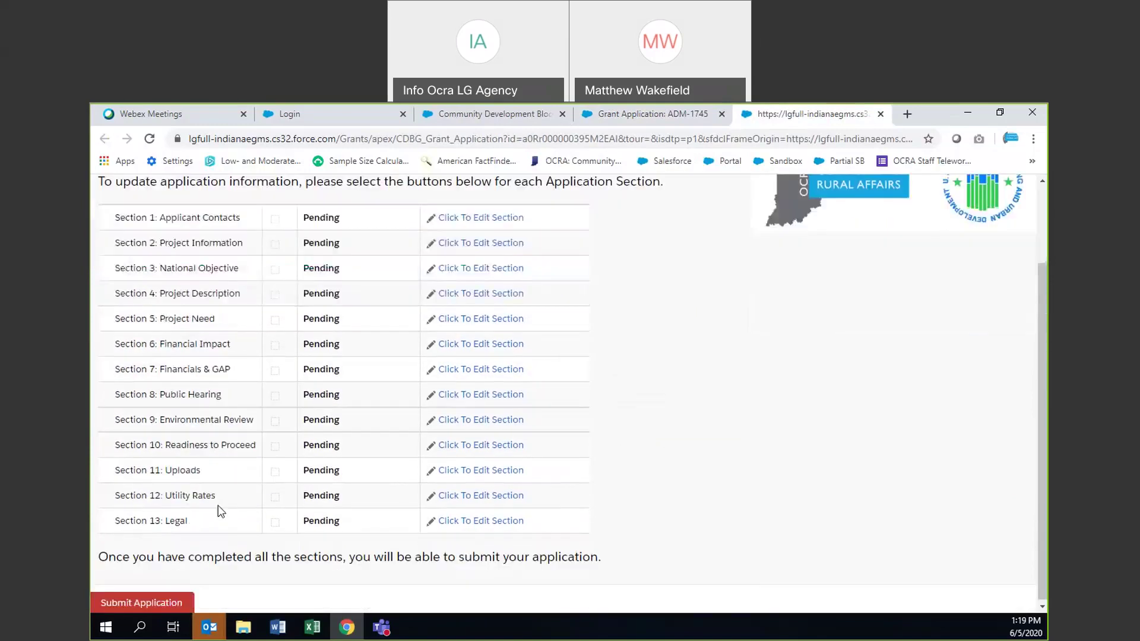
pyautogui.scroll(2, 381, 372)
pyautogui.scroll(-2, 386, 371)
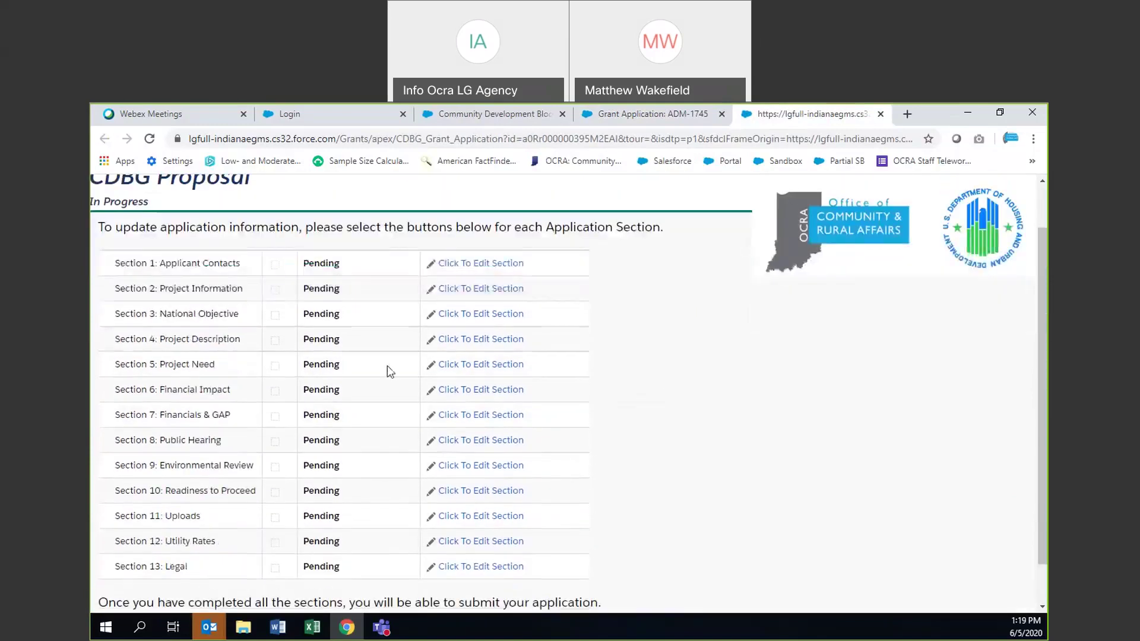
pyautogui.scroll(2, 486, 331)
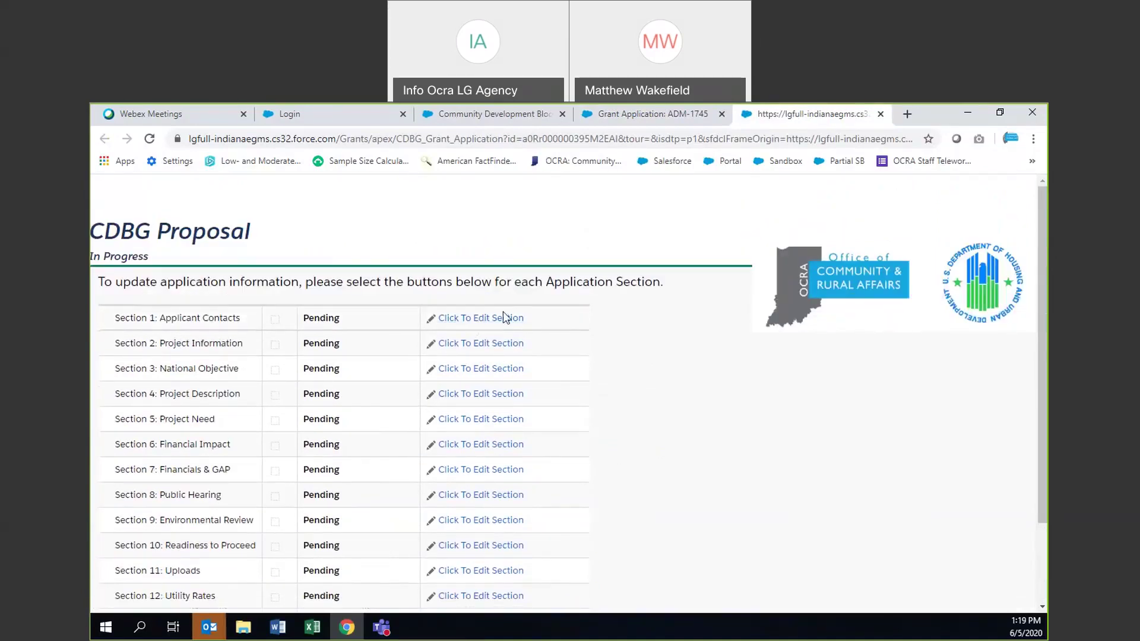
pyautogui.click(483, 319)
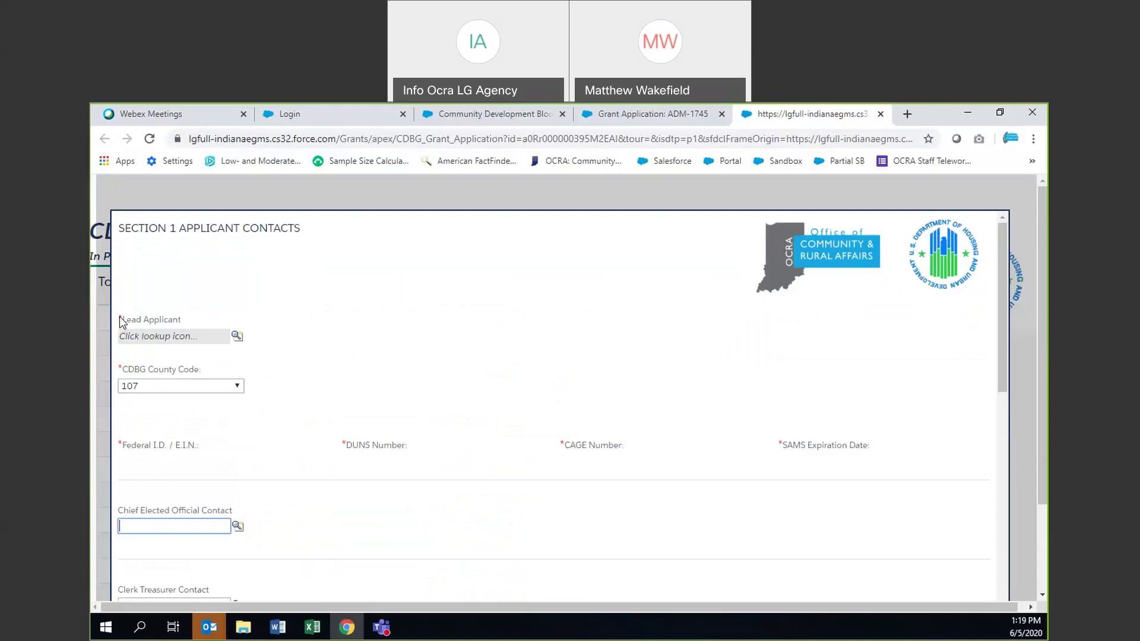
# Try to save the Section 1 form with its required fields empty
pyautogui.scroll(-15, 178, 443)
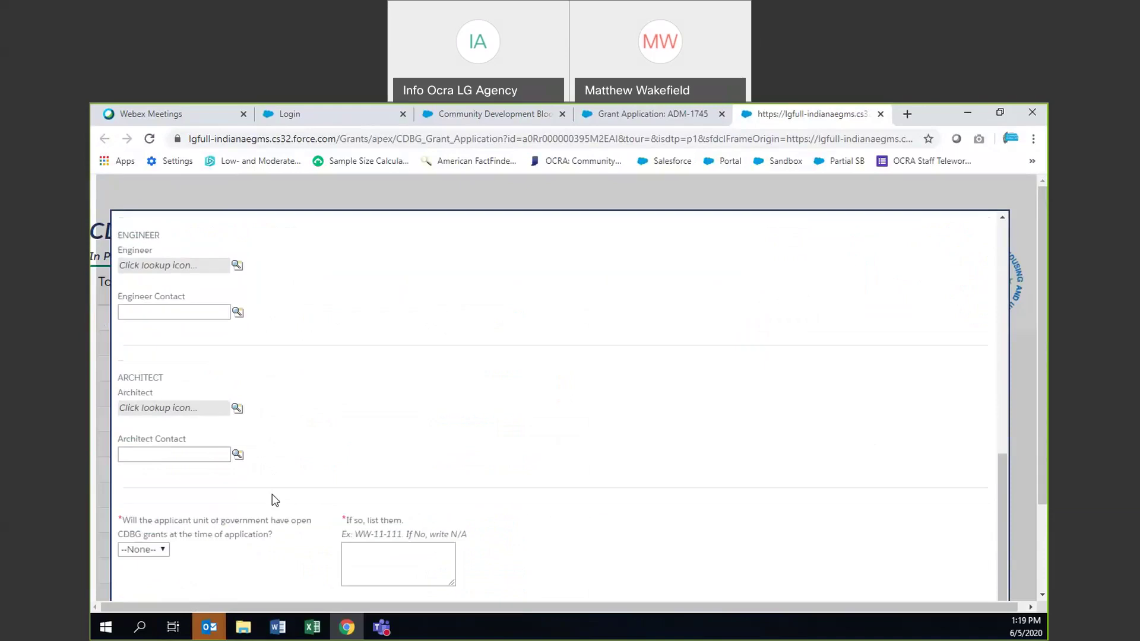
pyautogui.scroll(-2, 272, 494)
pyautogui.click(135, 502)
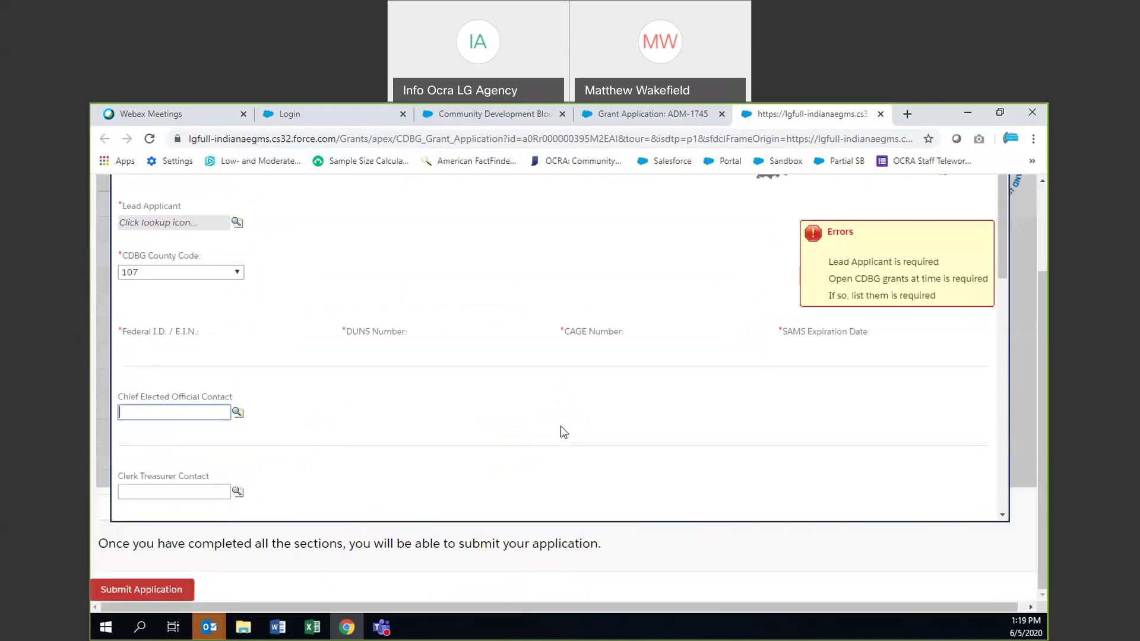
# Open the Lead Applicant lookup in Section 1 and move its window up so it is fully visible
pyautogui.scroll(2, 821, 268)
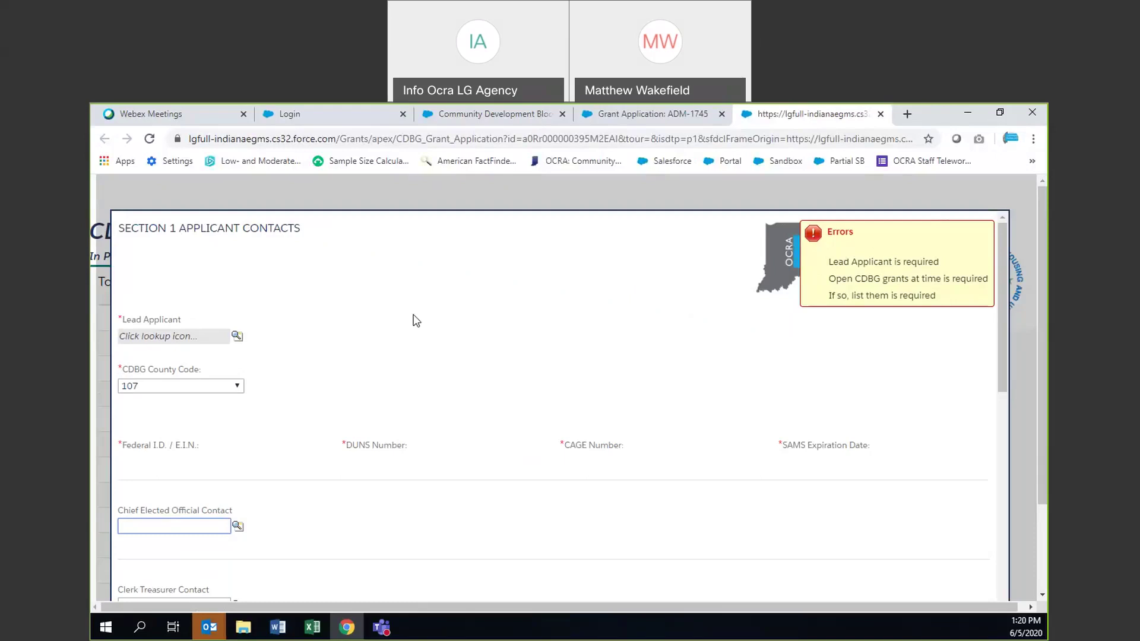
pyautogui.click(197, 331)
pyautogui.click(143, 338)
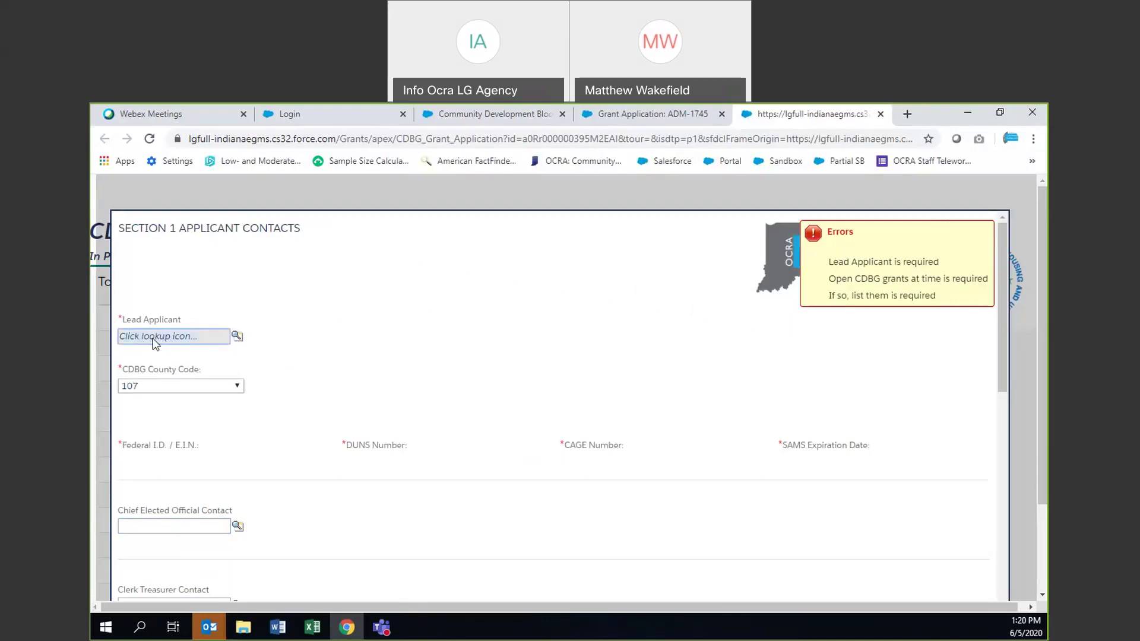
pyautogui.click(265, 357)
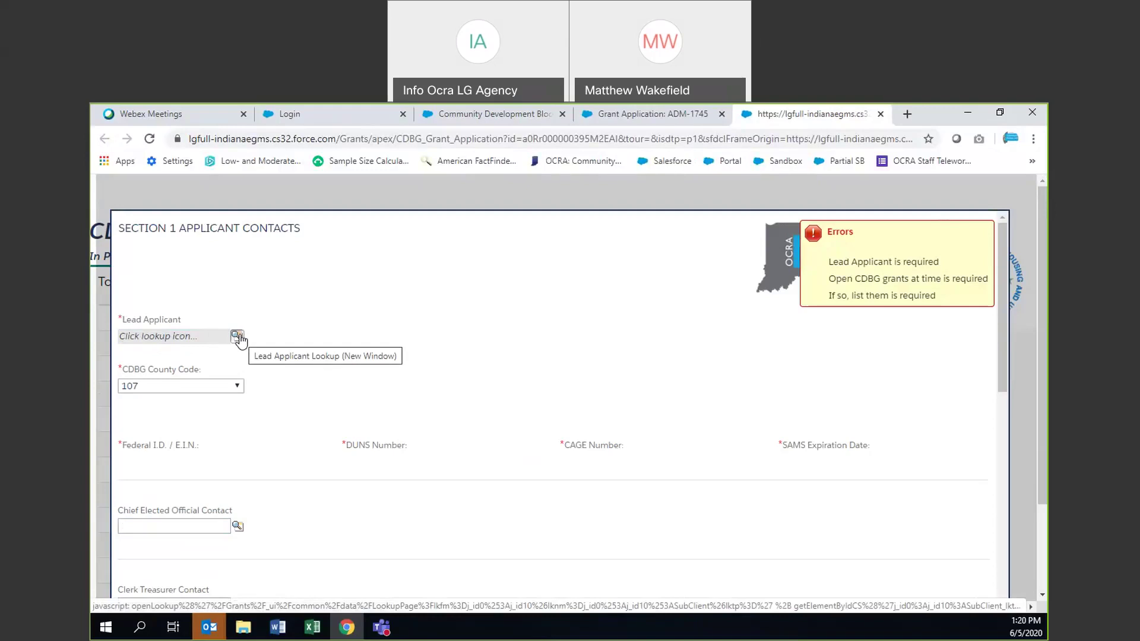
pyautogui.click(238, 338)
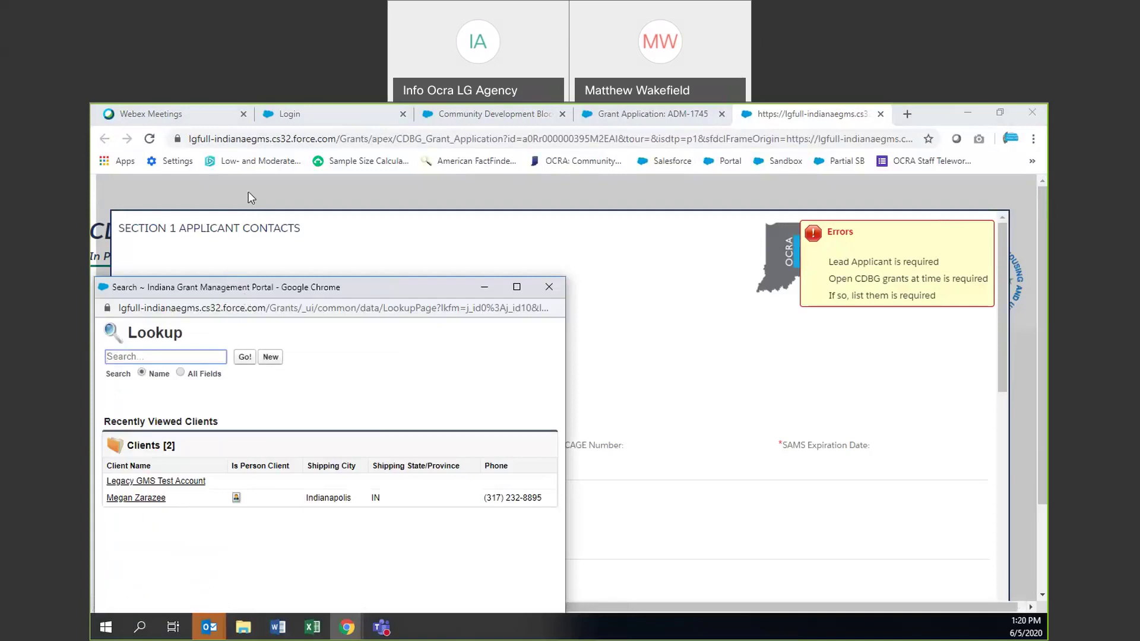
pyautogui.moveTo(250, 287); pyautogui.dragTo(254, 186)
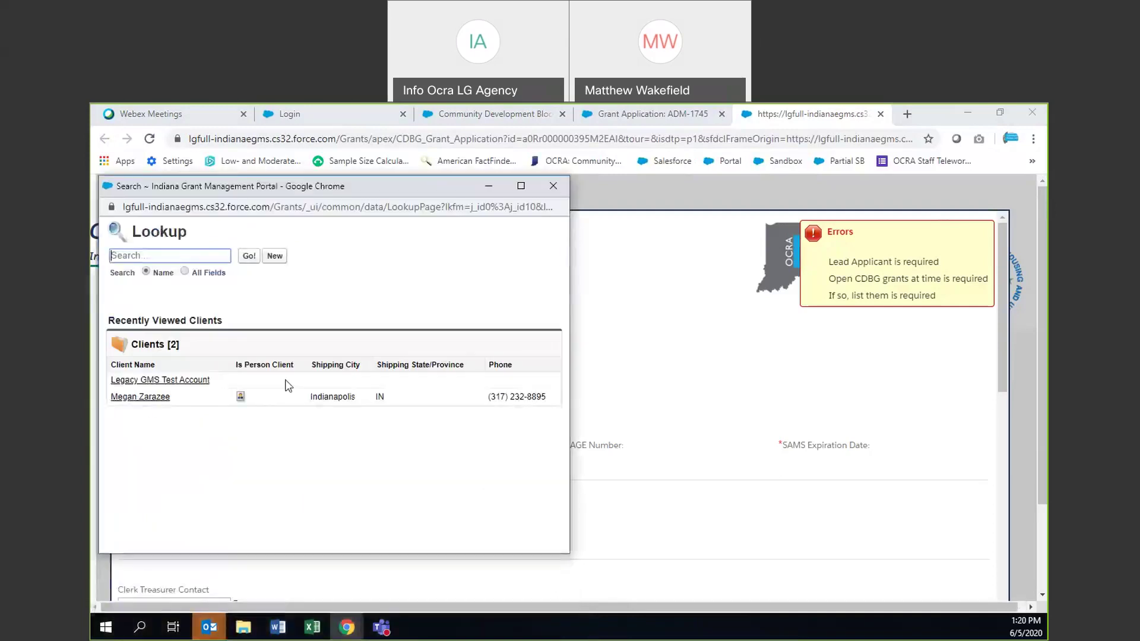
# Search the Lead Applicant lookup by name for "colette"
pyautogui.click(149, 255)
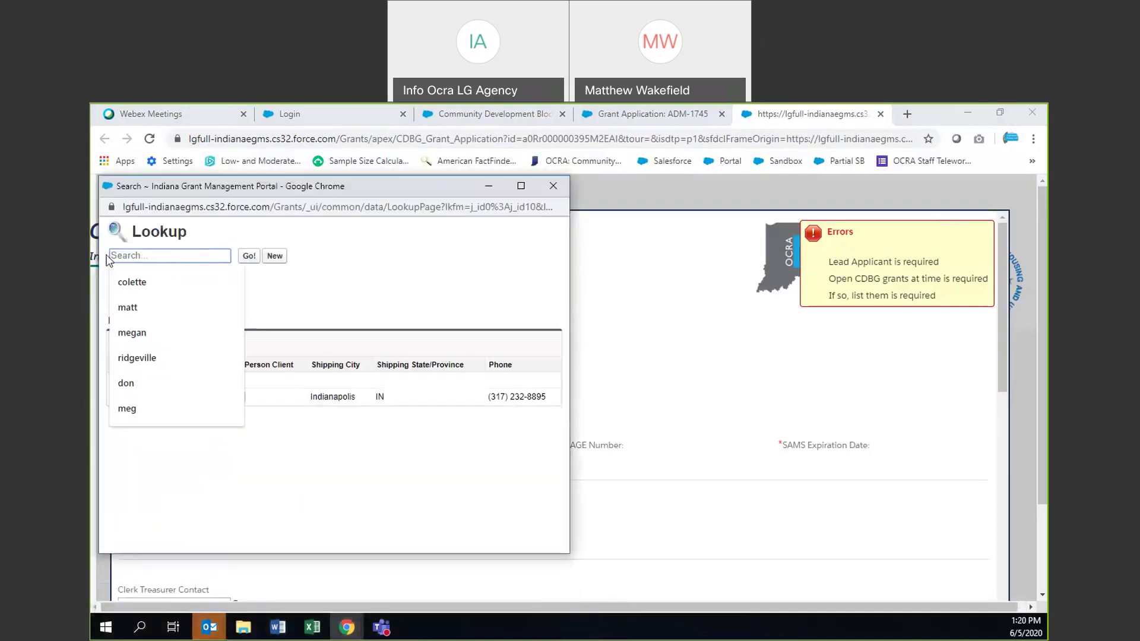
pyautogui.click(332, 296)
pyautogui.click(186, 253)
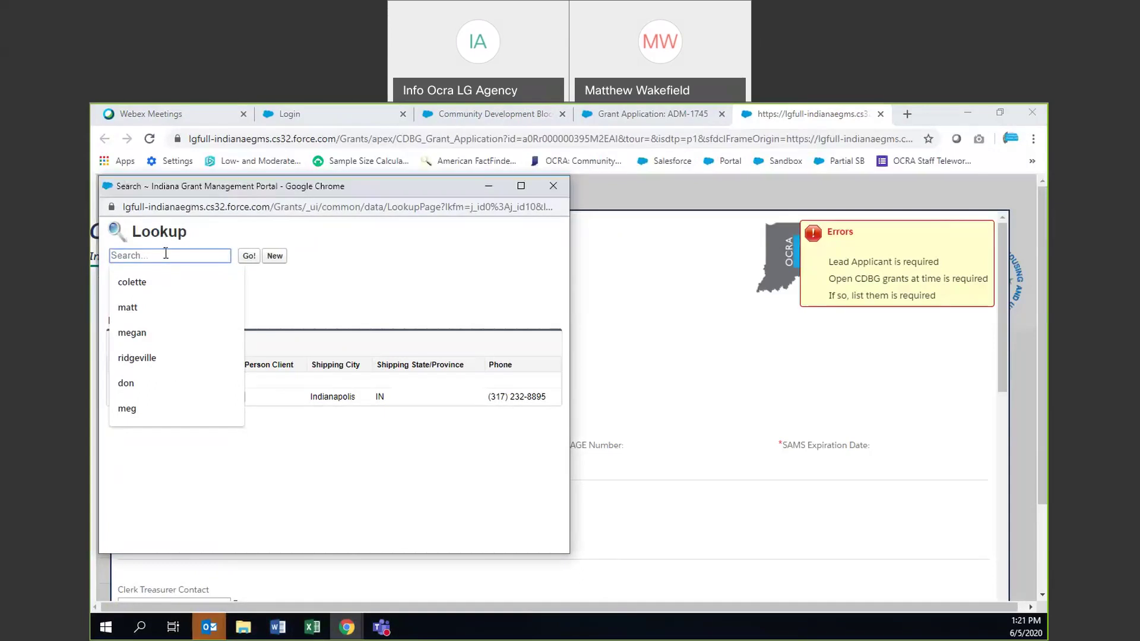
pyautogui.write('cole')
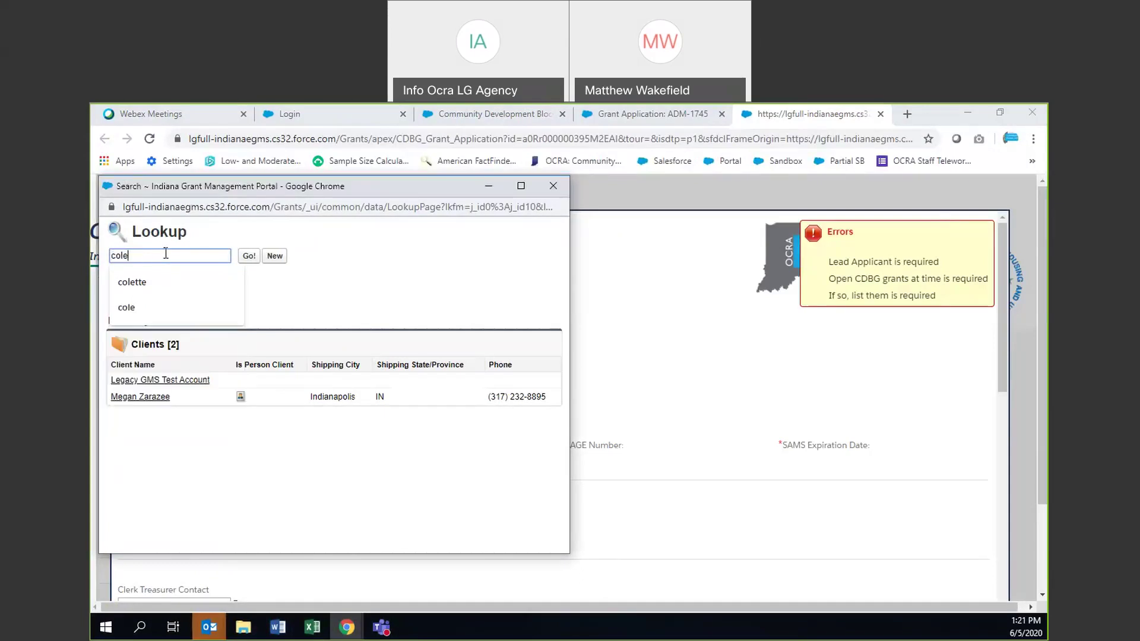
pyautogui.write('tte')
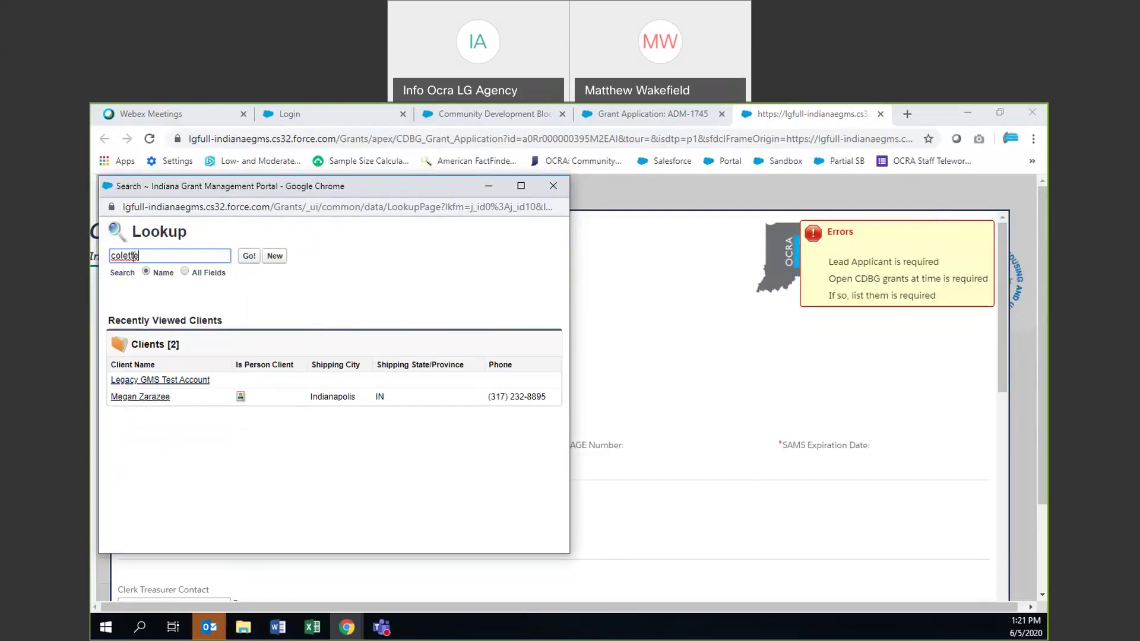
pyautogui.click(249, 257)
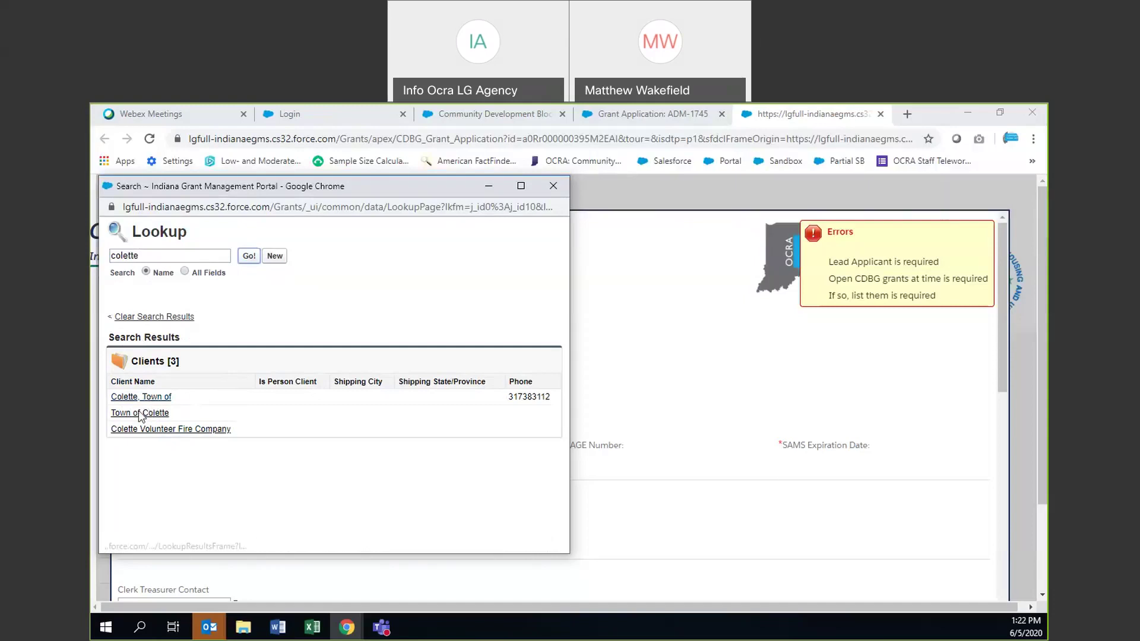
pyautogui.click(275, 257)
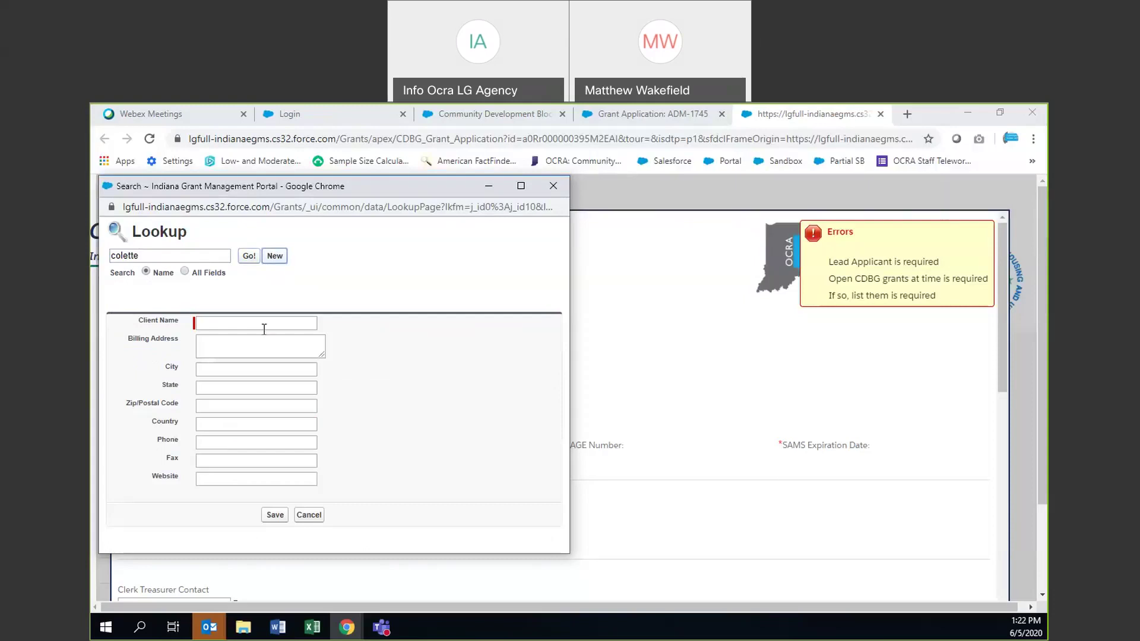
pyautogui.click(264, 326)
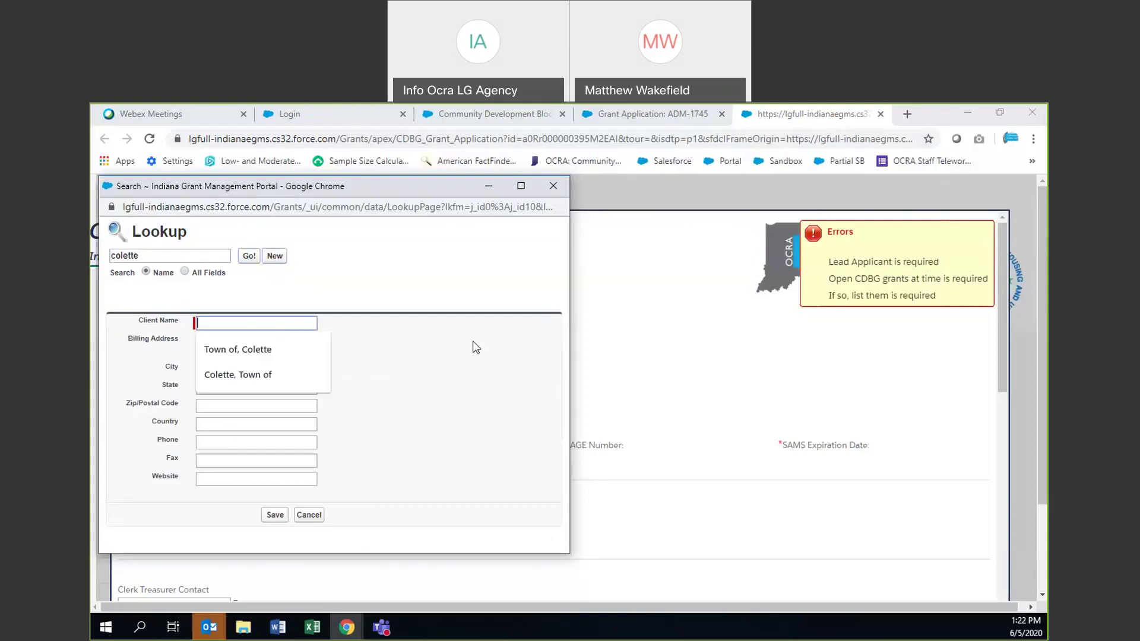
pyautogui.write('co')
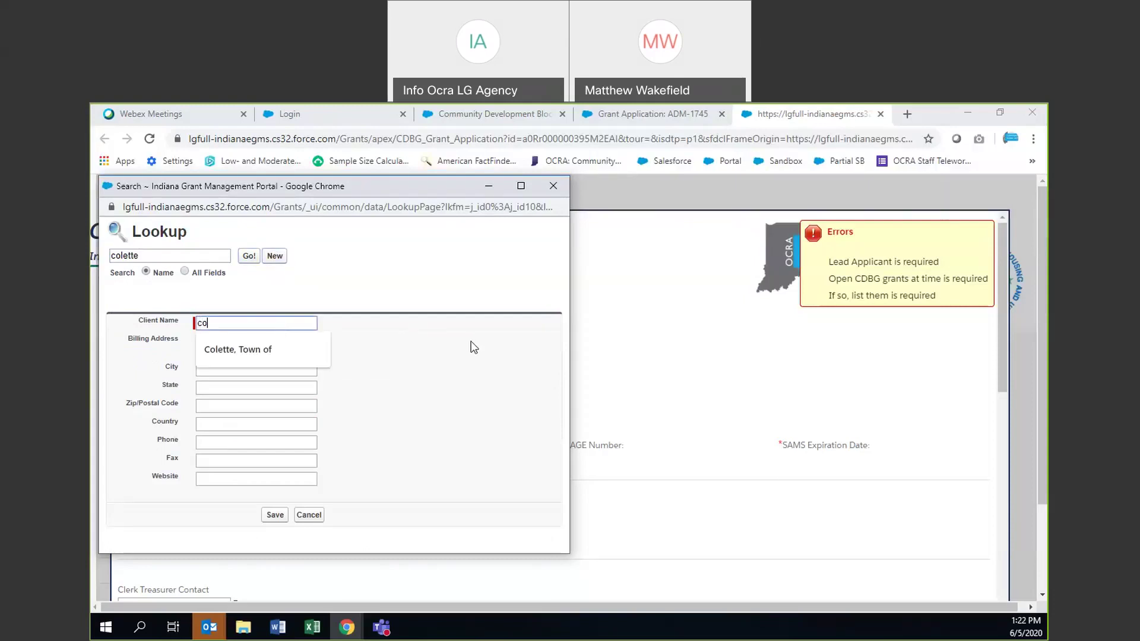
pyautogui.click(256, 350)
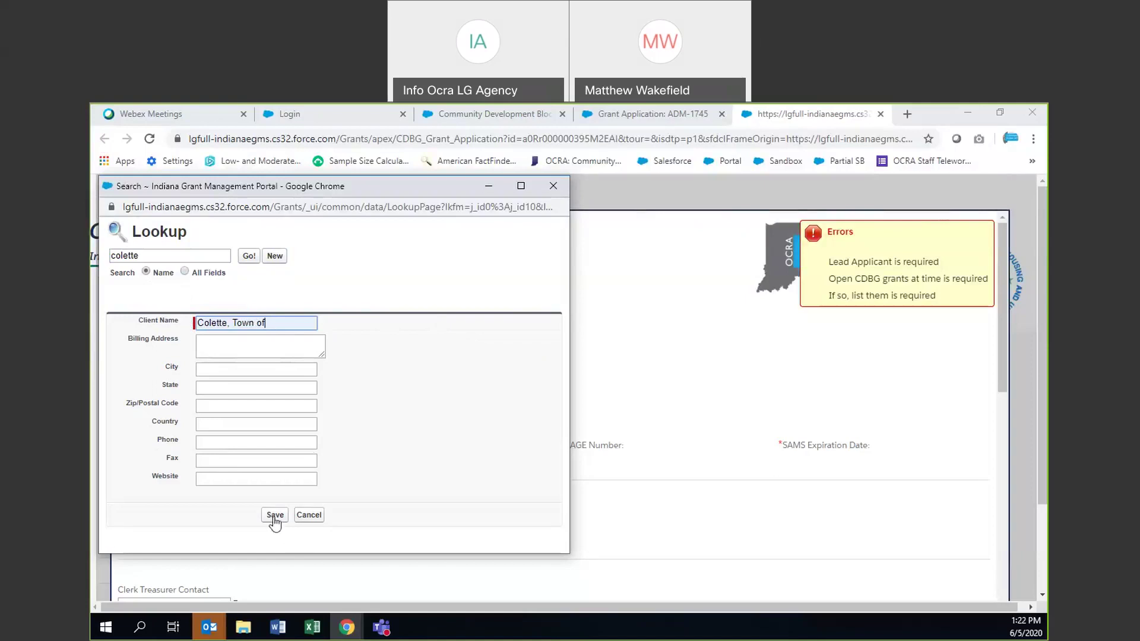
pyautogui.click(309, 515)
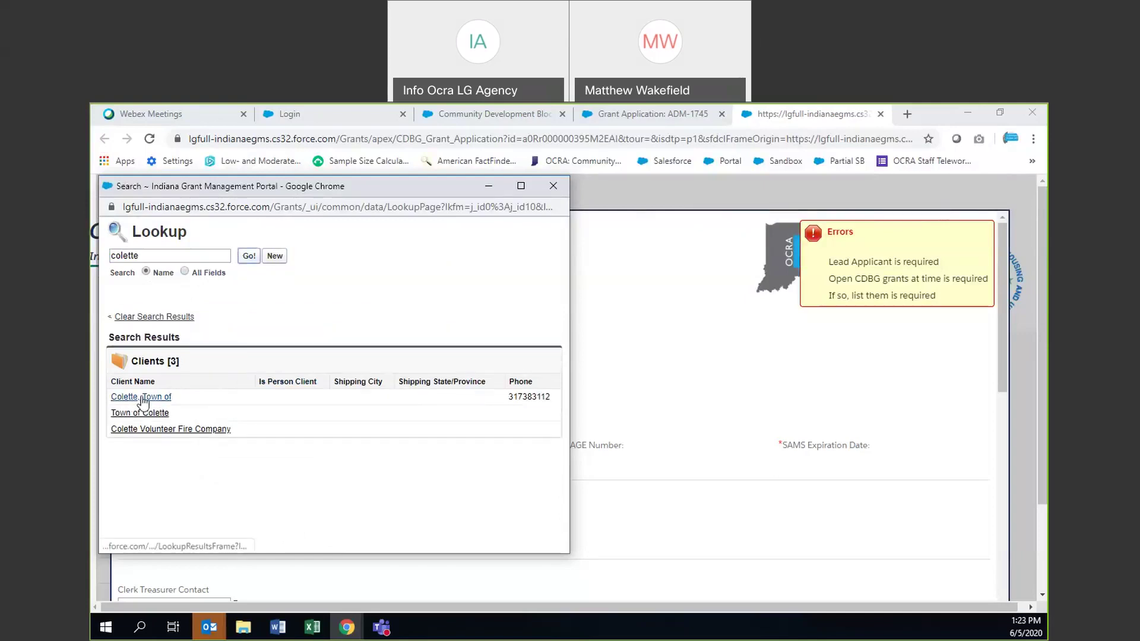
# Choose the client "Colette, Town of" as lead applicant and set the CDBG County Code to 133 Putnam County
pyautogui.click(143, 396)
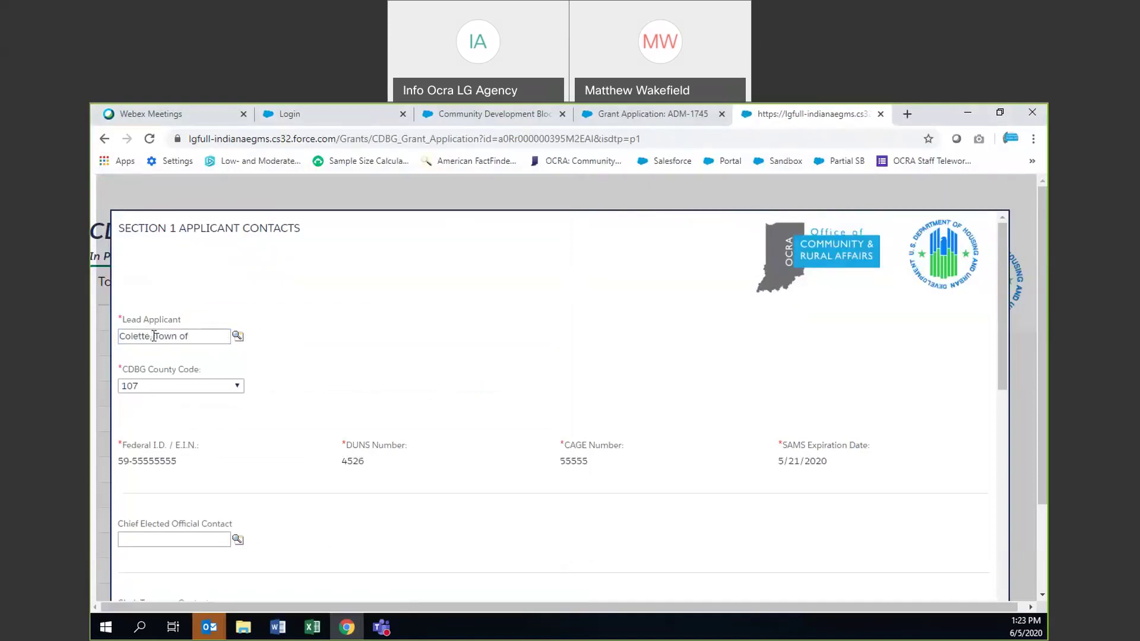
pyautogui.click(237, 387)
pyautogui.scroll(-10, 184, 259)
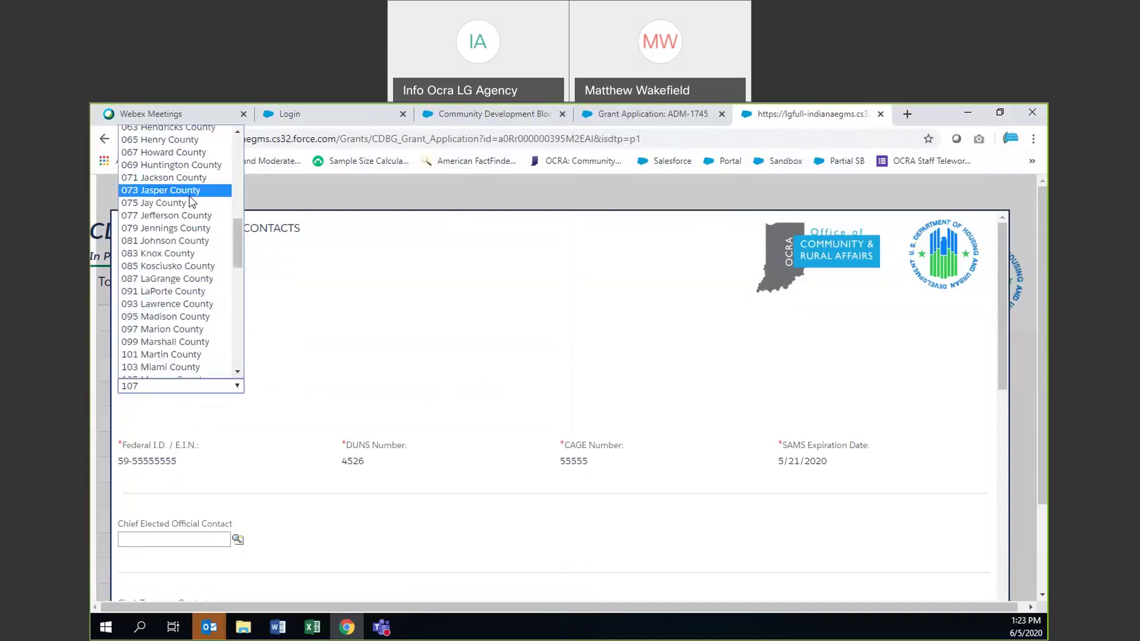
pyautogui.scroll(-8, 191, 202)
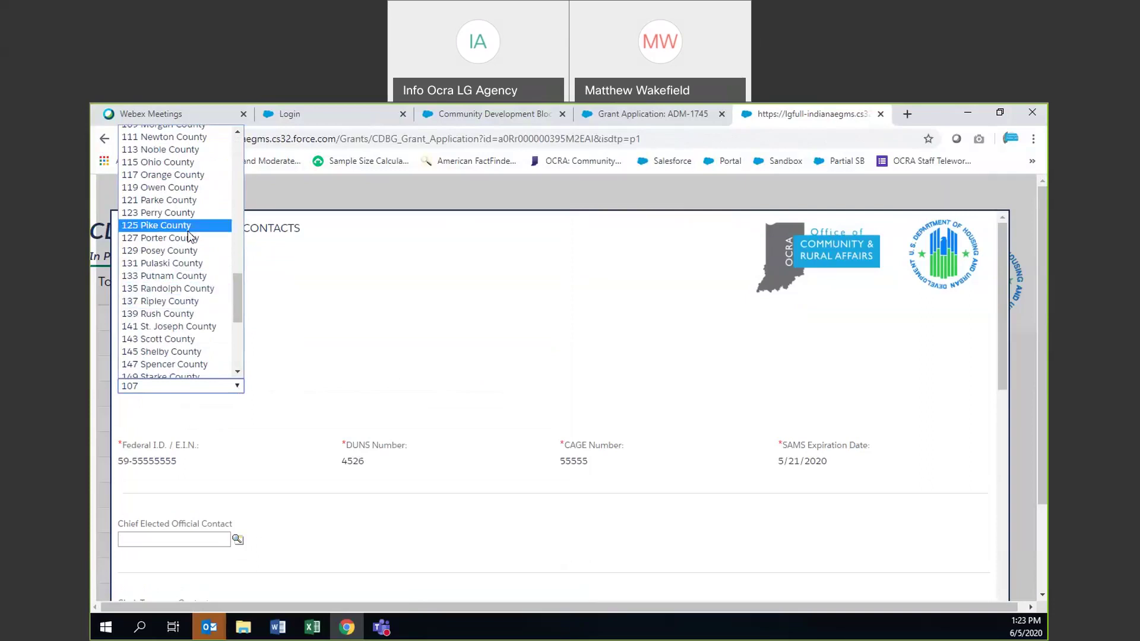
pyautogui.click(186, 276)
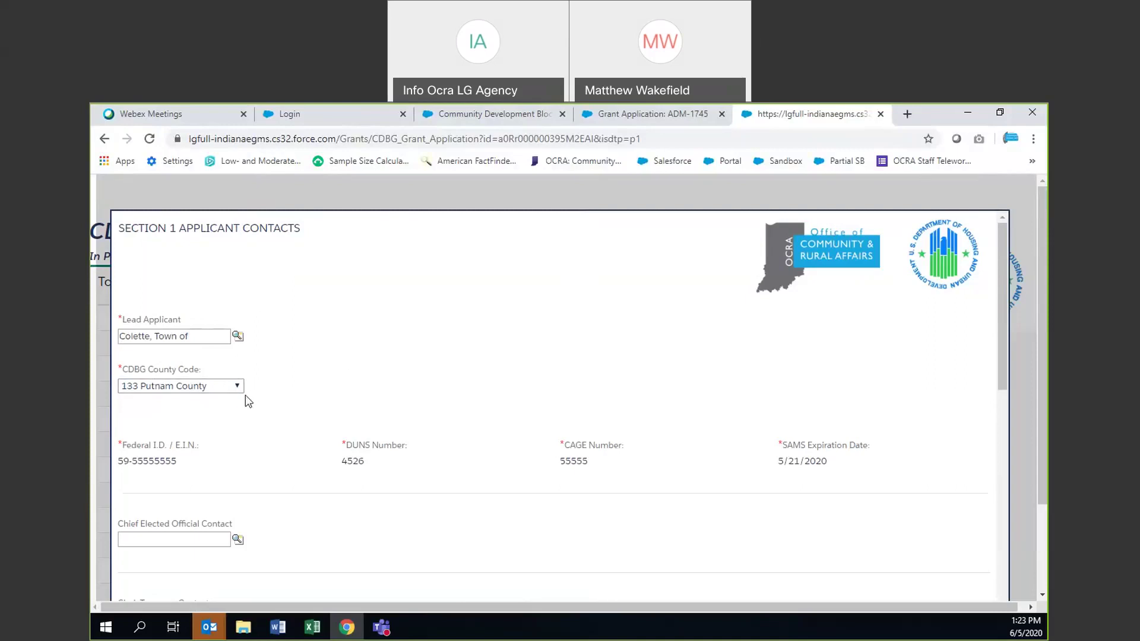
# Review the Section 1 contact fields, from Chief Elected Official and Clerk Treasurer through Sub-Recipient, Engineer and Architect
pyautogui.scroll(-1, 136, 389)
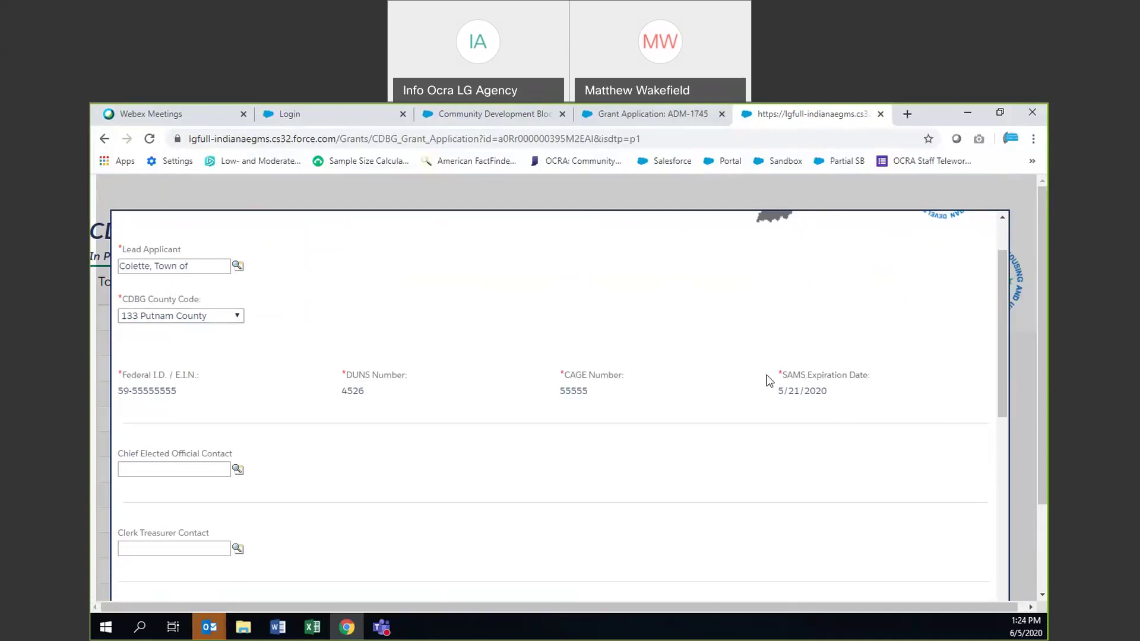
pyautogui.scroll(-4, 581, 350)
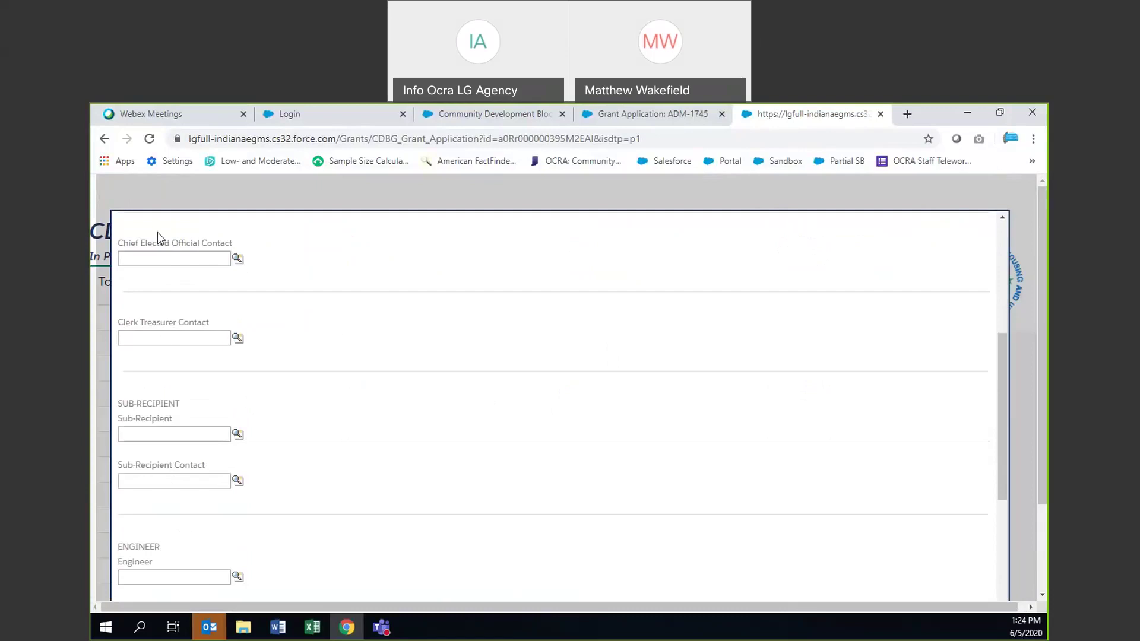
pyautogui.click(158, 260)
pyautogui.click(170, 336)
pyautogui.scroll(-1, 416, 322)
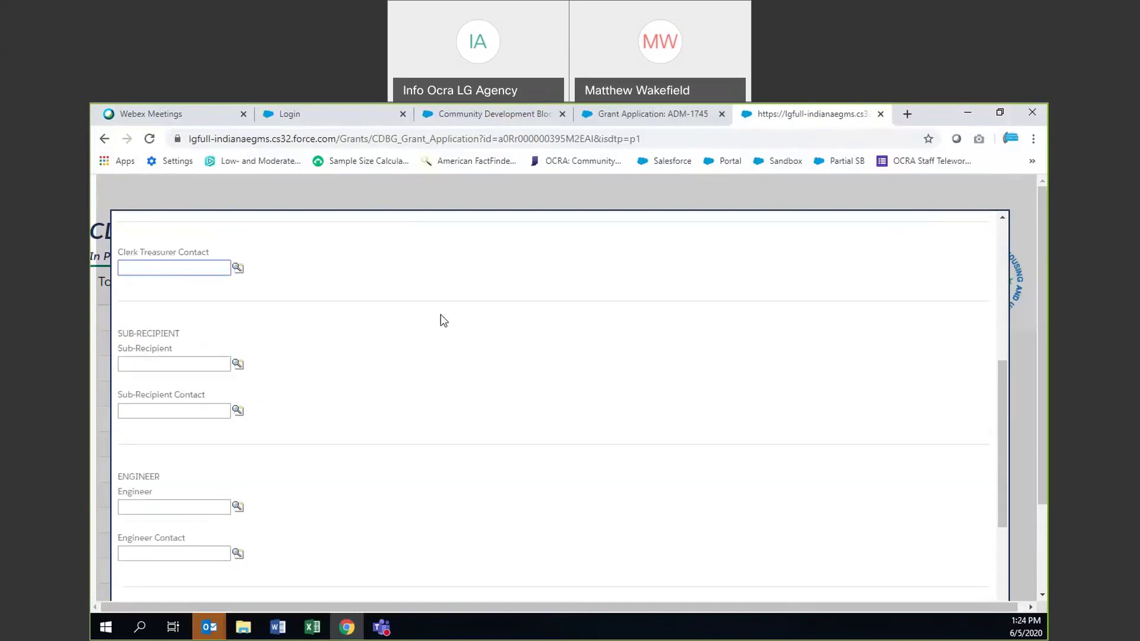
pyautogui.scroll(-1, 421, 338)
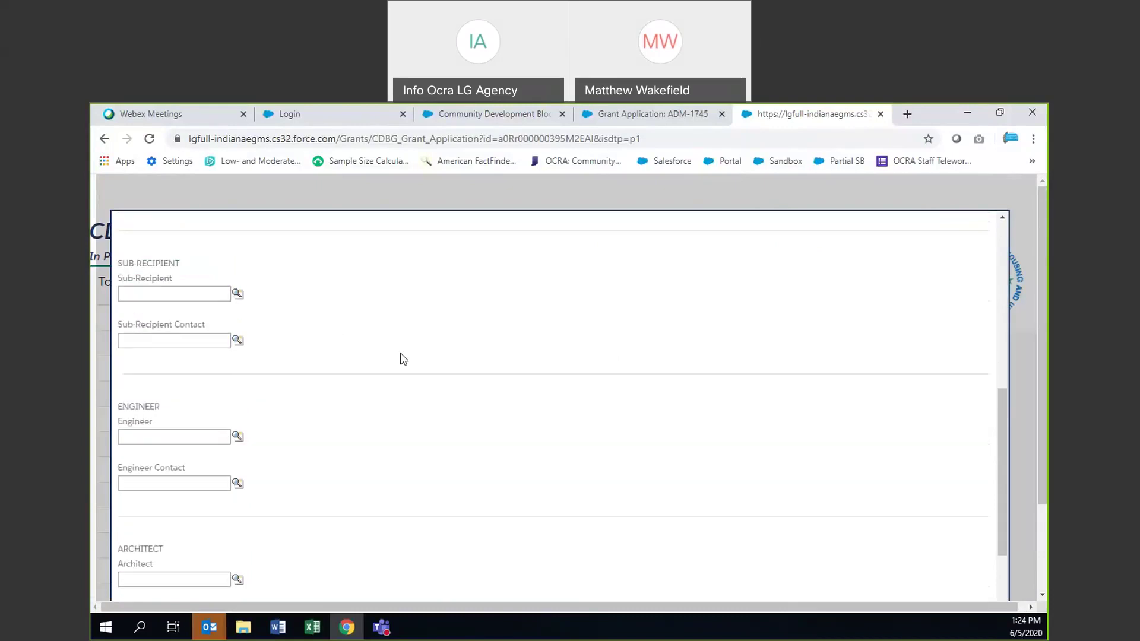
pyautogui.click(155, 292)
pyautogui.click(138, 434)
pyautogui.scroll(-2, 142, 439)
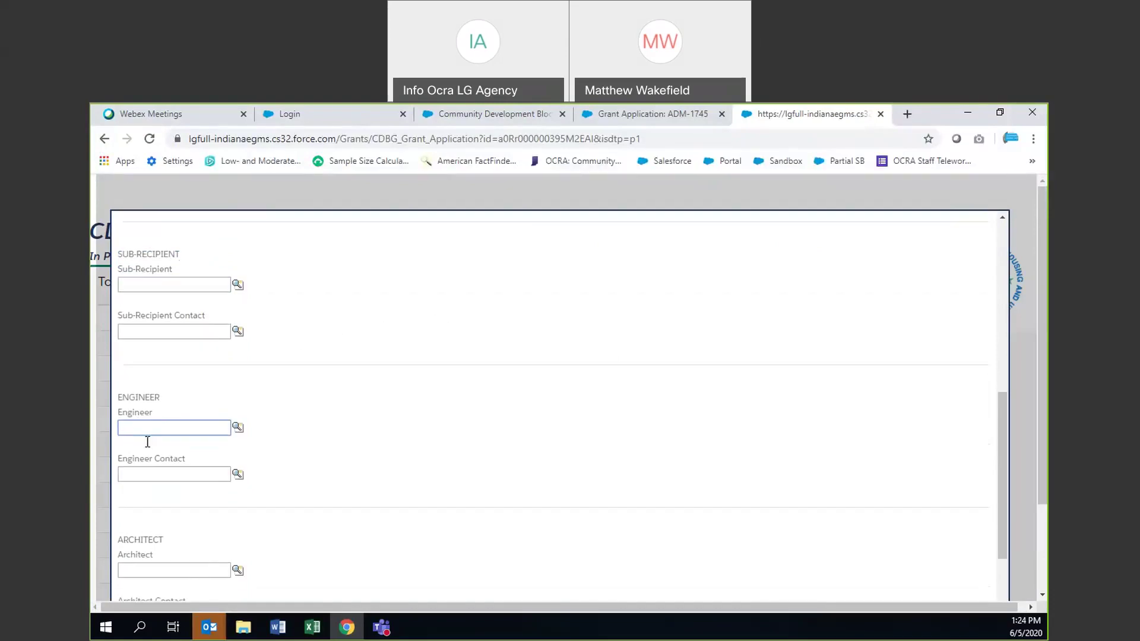
pyautogui.click(187, 438)
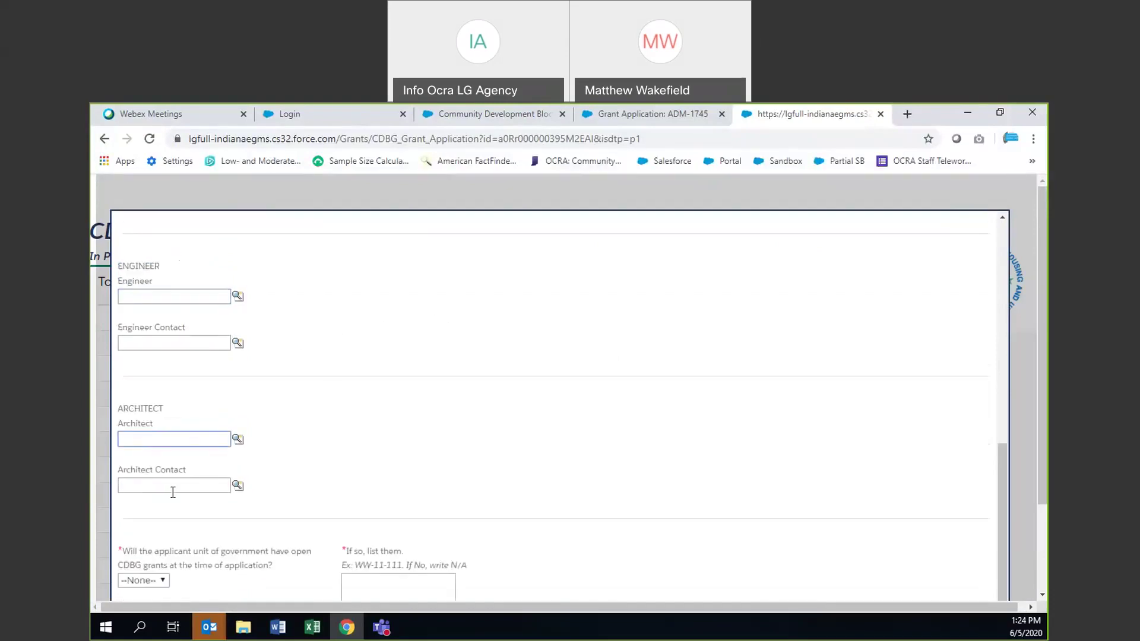
pyautogui.scroll(2, 332, 394)
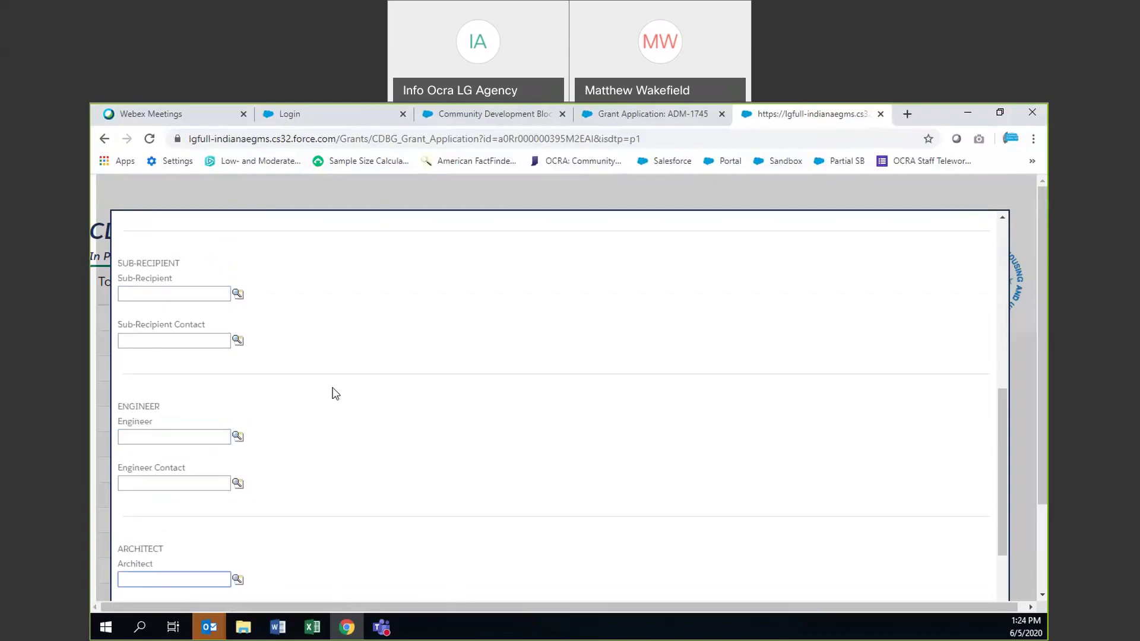
pyautogui.scroll(2, 312, 399)
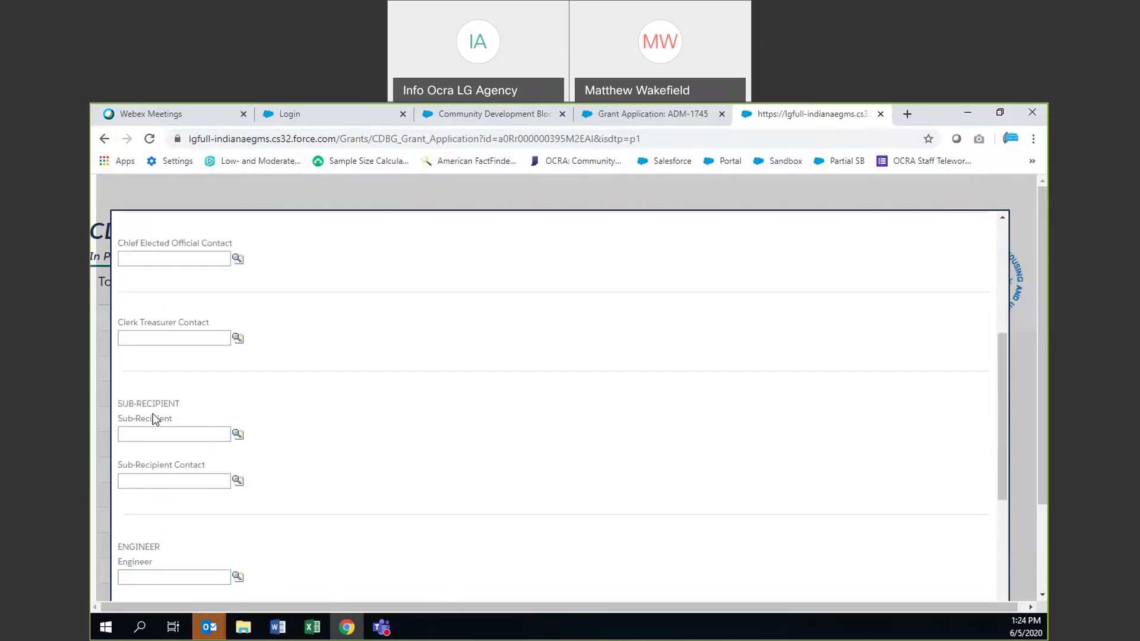
pyautogui.scroll(1, 408, 451)
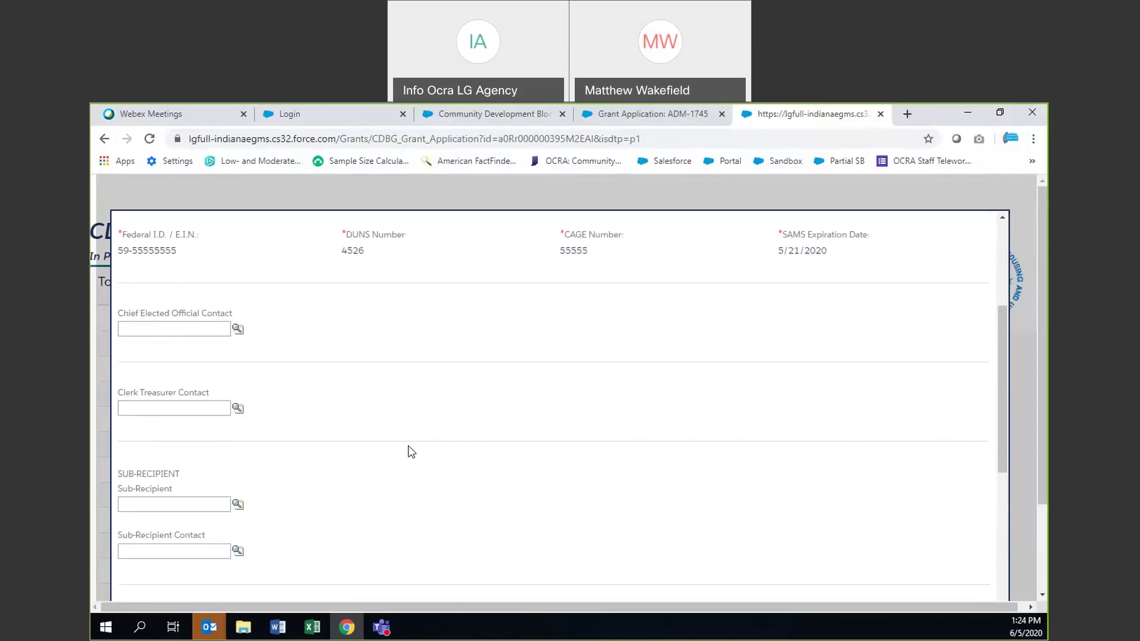
# Search the Chief Elected Official Contact lookup by the official's first name
pyautogui.click(209, 328)
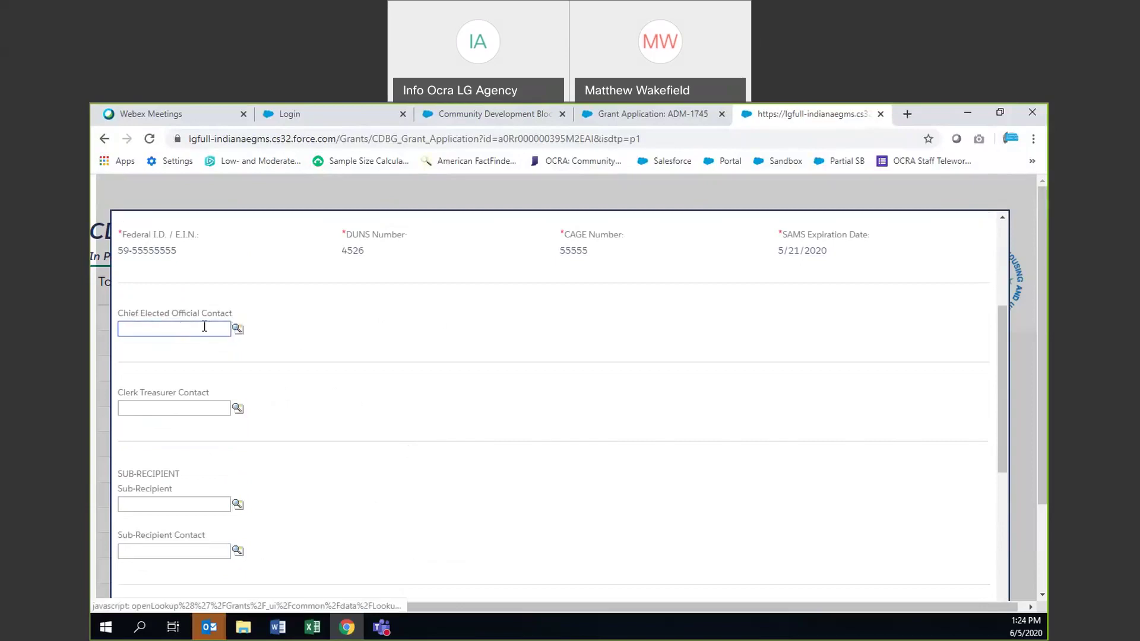
pyautogui.click(237, 329)
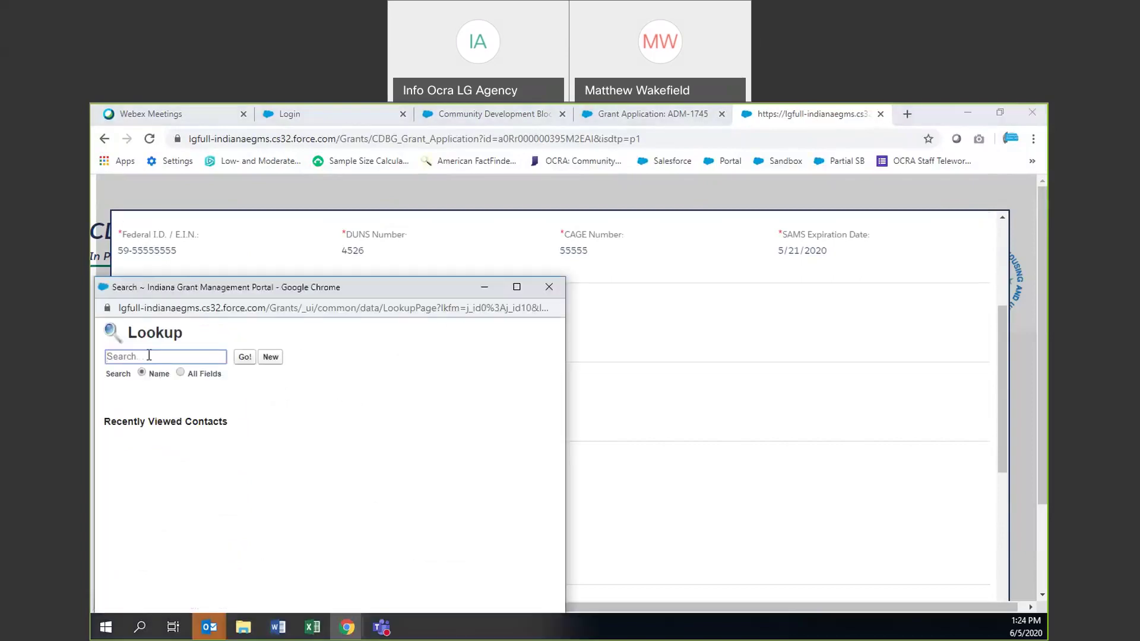
pyautogui.click(149, 355)
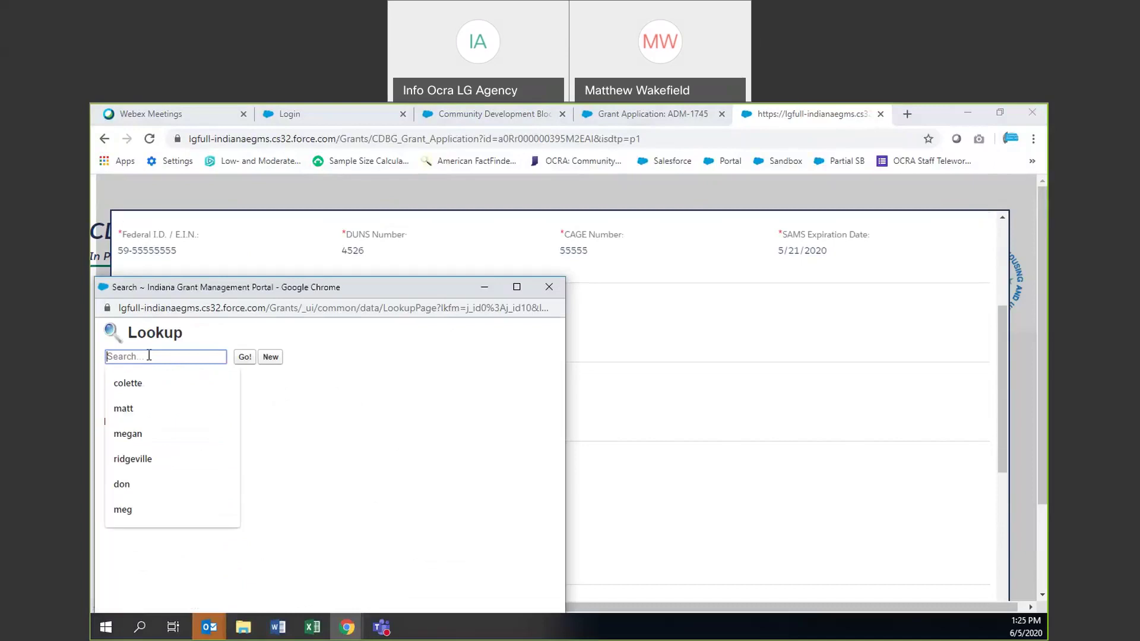
pyautogui.click(155, 437)
pyautogui.click(244, 358)
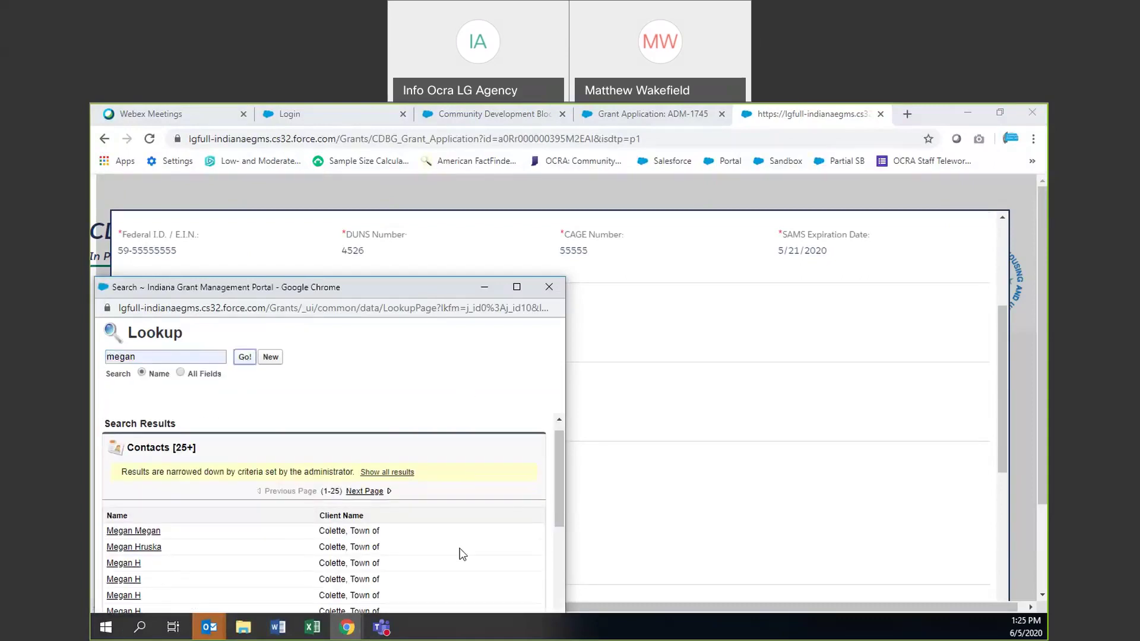
# Choose a matching contact from the client "Colette, Town of" as the Chief Elected Official Contact
pyautogui.scroll(-5, 430, 519)
pyautogui.scroll(4, 191, 447)
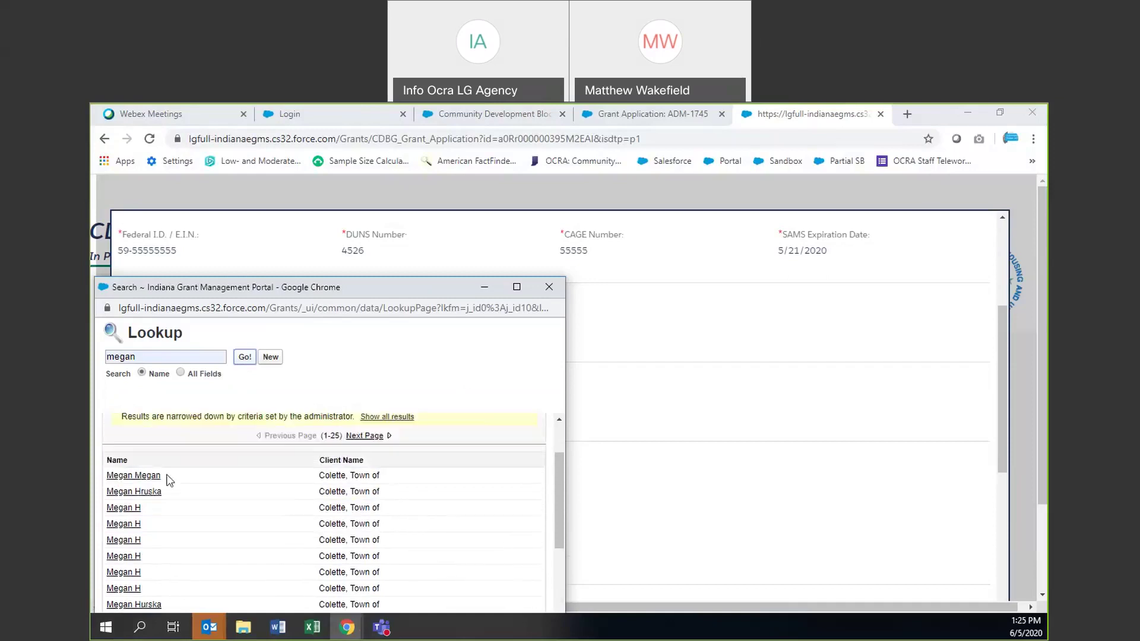
pyautogui.scroll(-3, 122, 442)
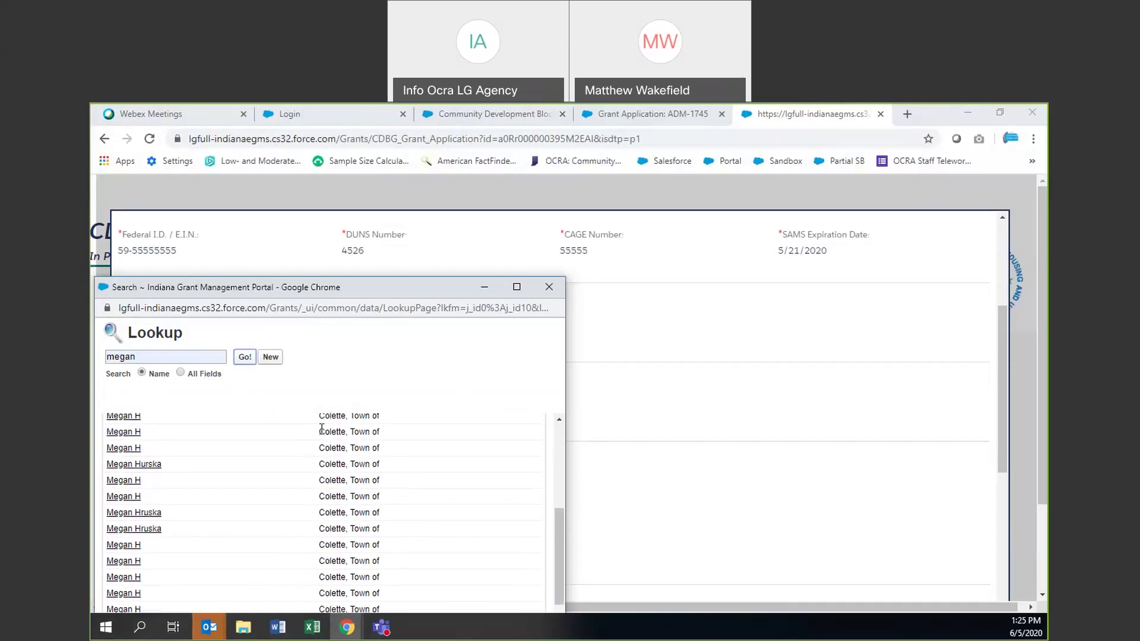
pyautogui.click(123, 432)
pyautogui.click(175, 336)
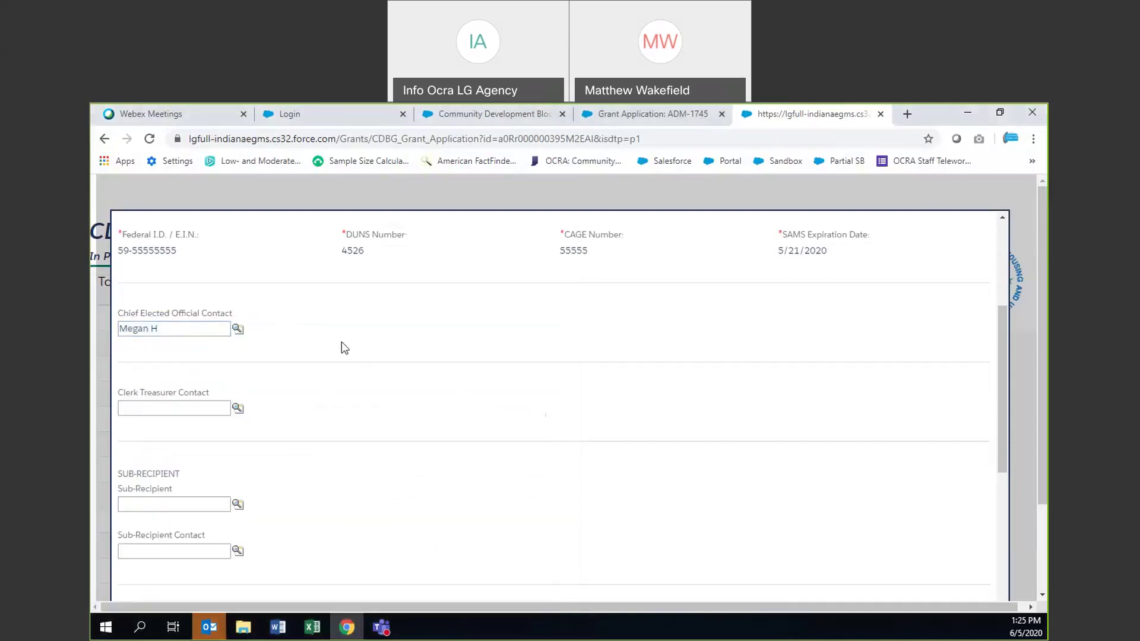
# Search the Clerk Treasurer Contact lookup by first name and choose a matching contact from "Colette, Town of"
pyautogui.click(237, 408)
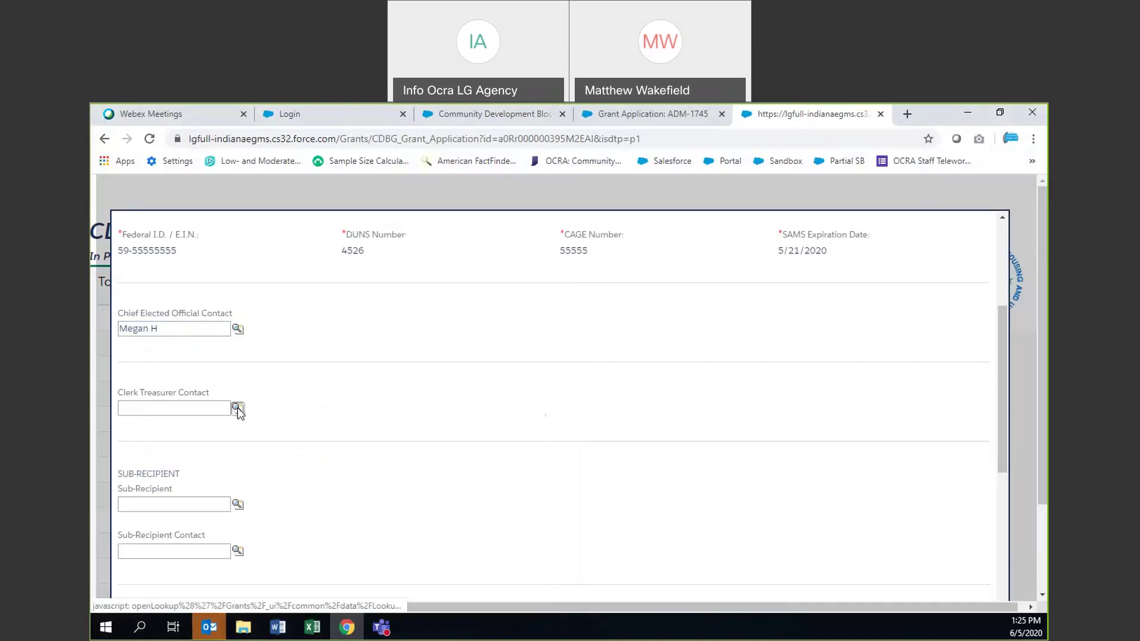
pyautogui.click(178, 358)
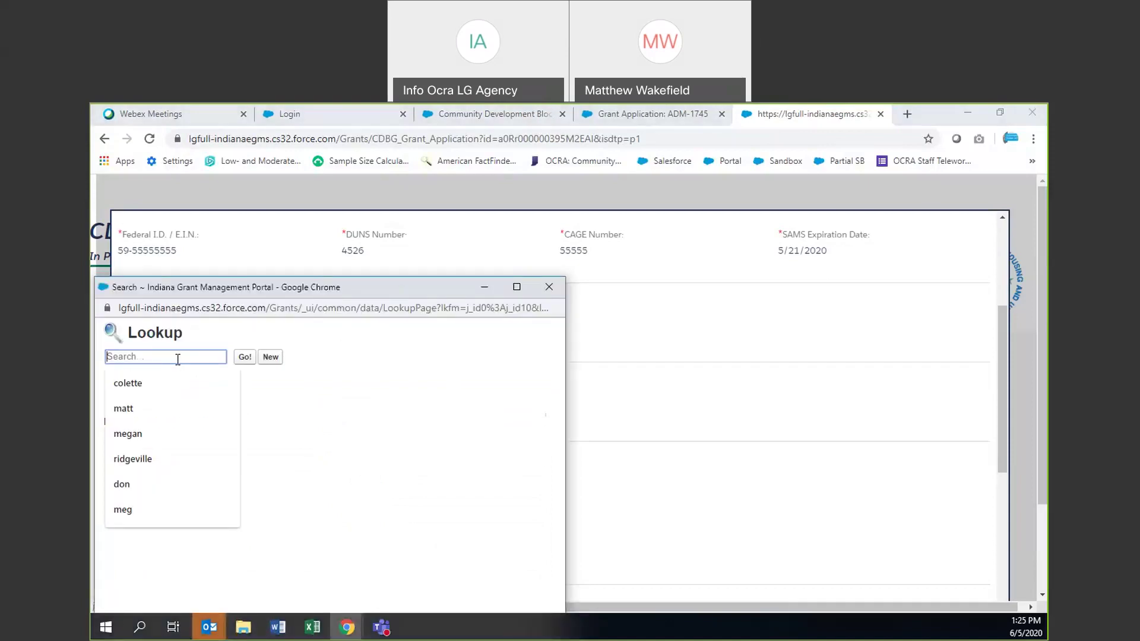
pyautogui.write('matt')
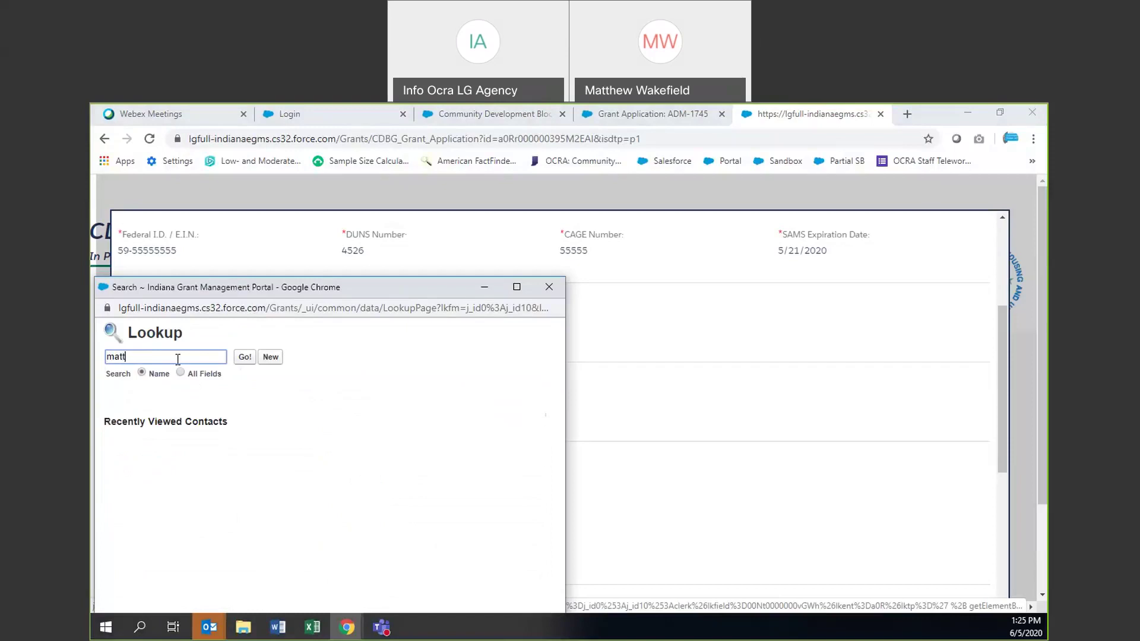
pyautogui.click(244, 360)
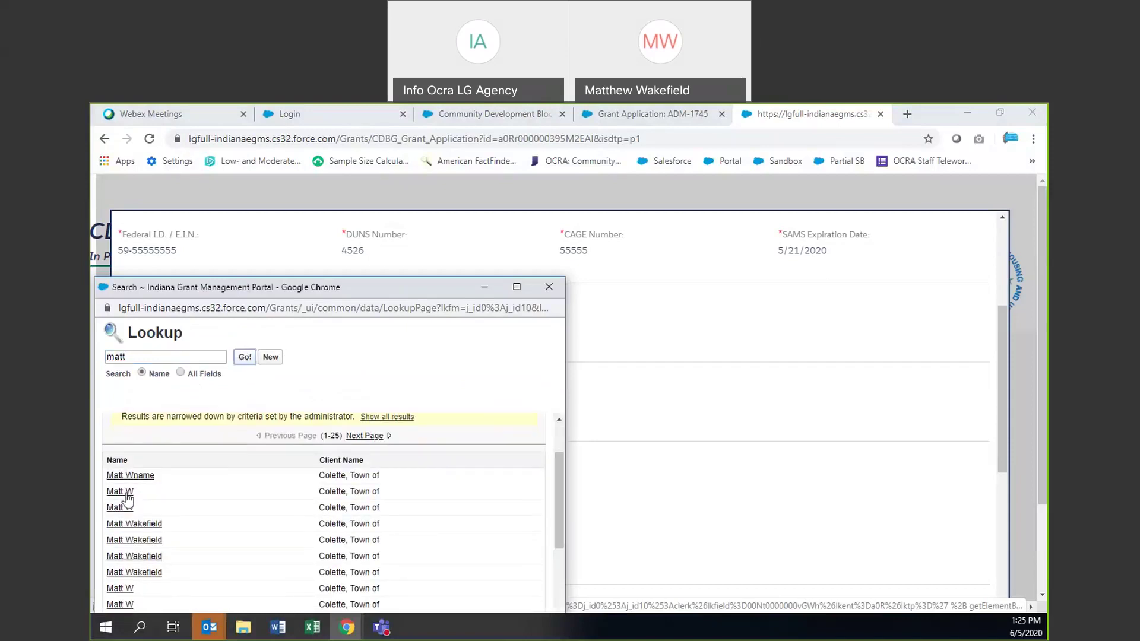
pyautogui.click(120, 491)
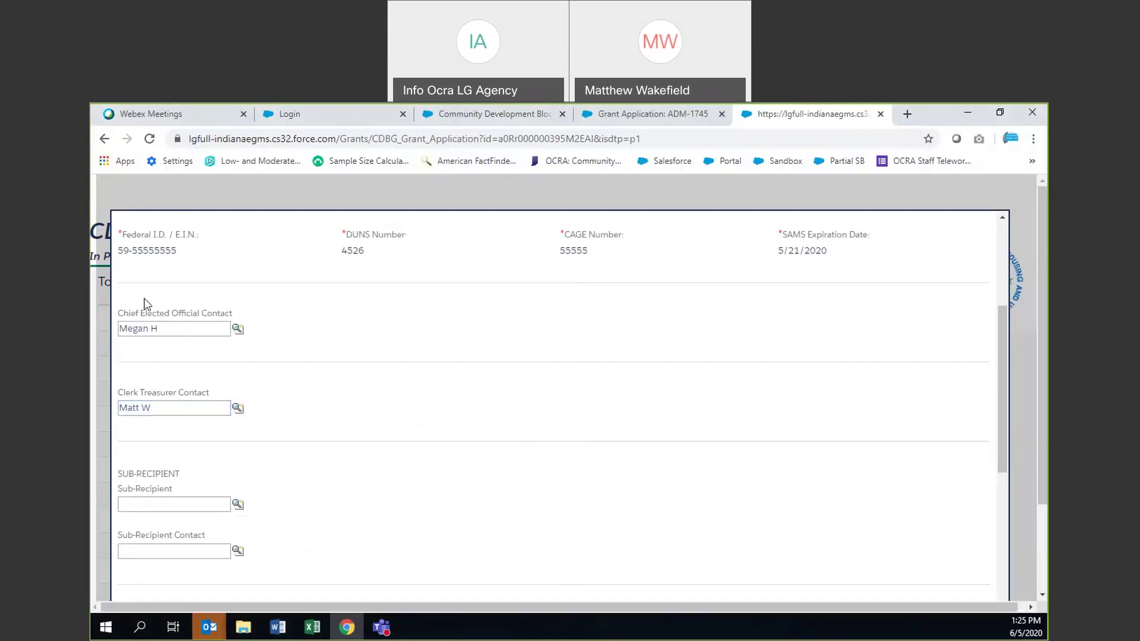
pyautogui.scroll(-4, 356, 350)
pyautogui.scroll(4, 350, 350)
pyautogui.scroll(-6, 362, 386)
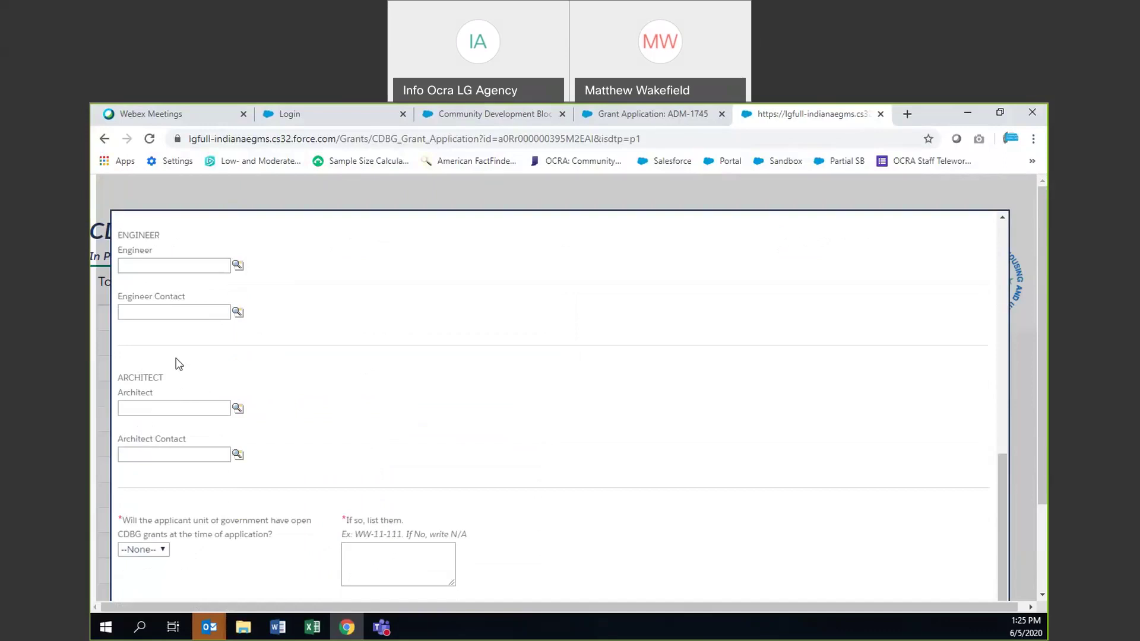
pyautogui.scroll(-3, 176, 361)
pyautogui.scroll(1, 257, 453)
pyautogui.scroll(8, 290, 479)
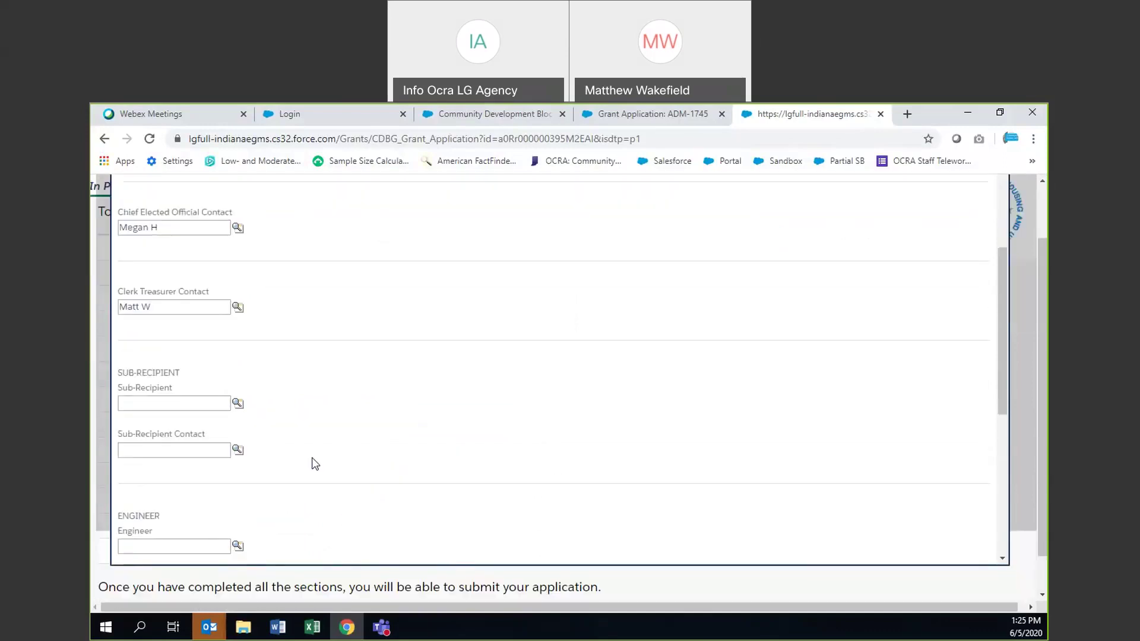
# Examine the new contact form in the Chief Elected Official Contact lookup, then cancel it and close the lookup
pyautogui.scroll(-2, 348, 399)
pyautogui.click(238, 329)
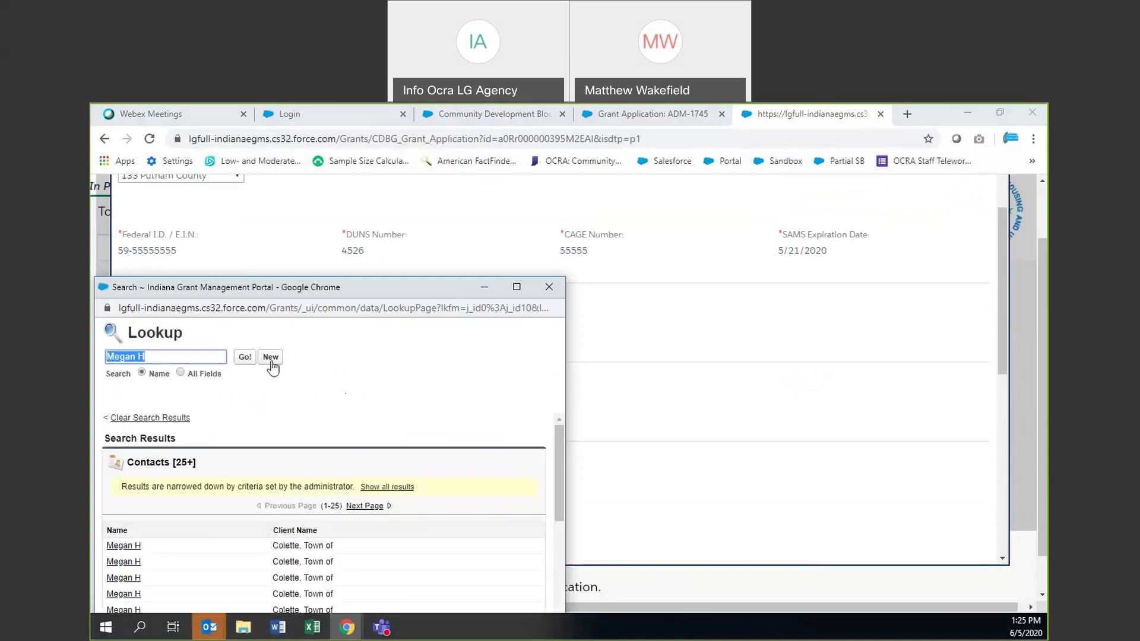
pyautogui.click(270, 359)
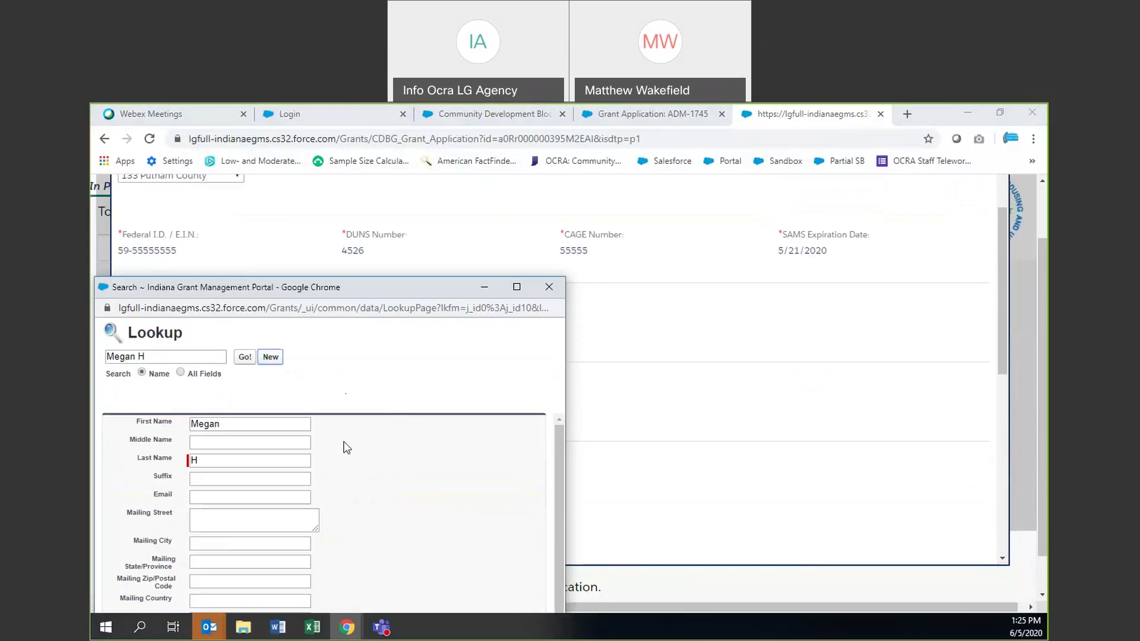
pyautogui.scroll(-1, 435, 469)
pyautogui.scroll(1, 350, 557)
pyautogui.scroll(-1, 519, 470)
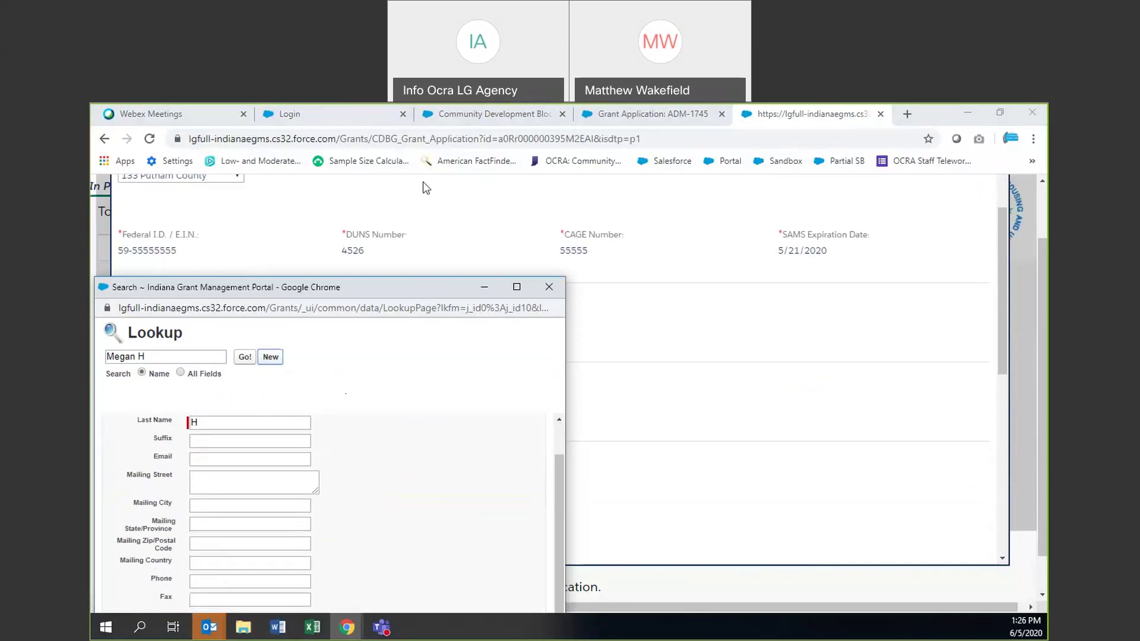
pyautogui.moveTo(426, 287); pyautogui.dragTo(434, 178)
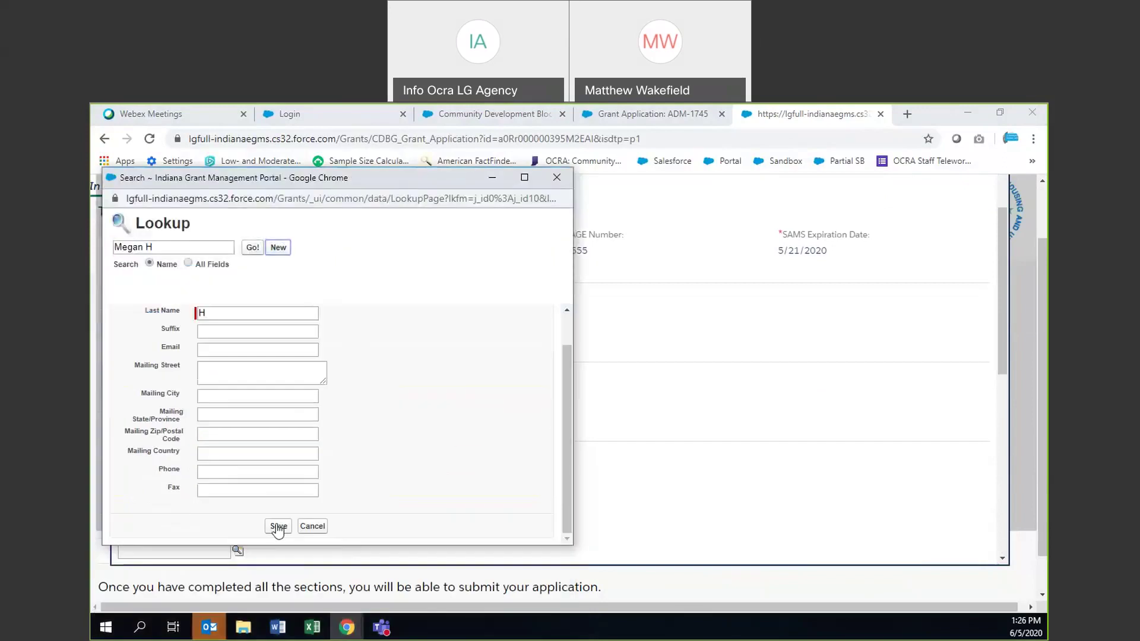
pyautogui.click(309, 526)
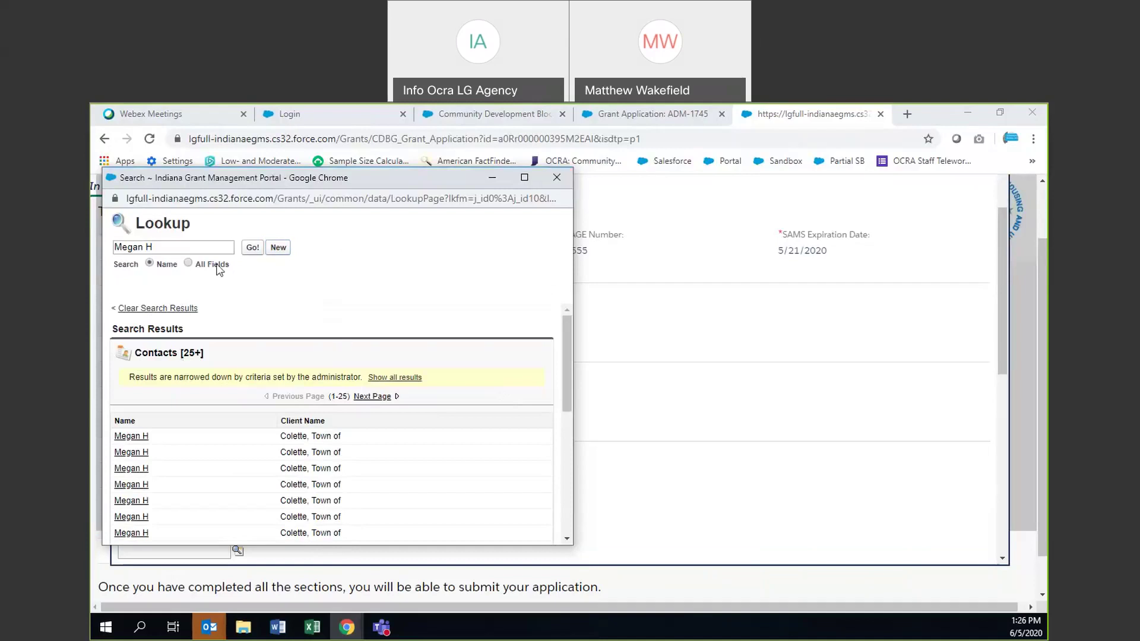
pyautogui.click(556, 178)
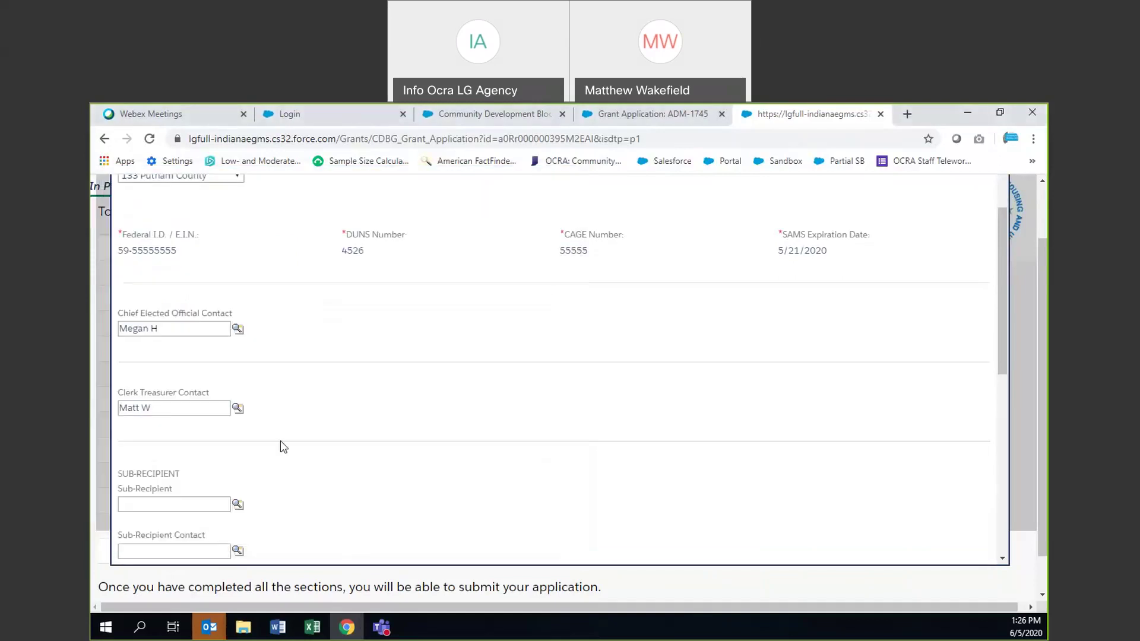
# Answer Yes to whether the applicant unit of government will have open CDBG grants at the time of application
pyautogui.scroll(-8, 390, 318)
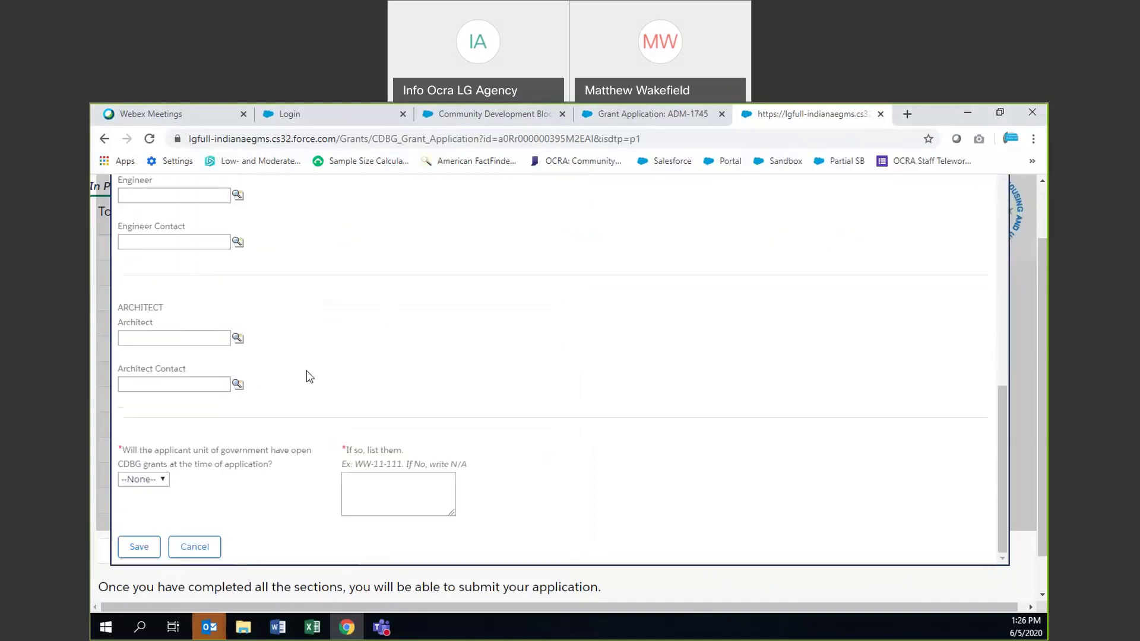
pyautogui.scroll(-2, 309, 377)
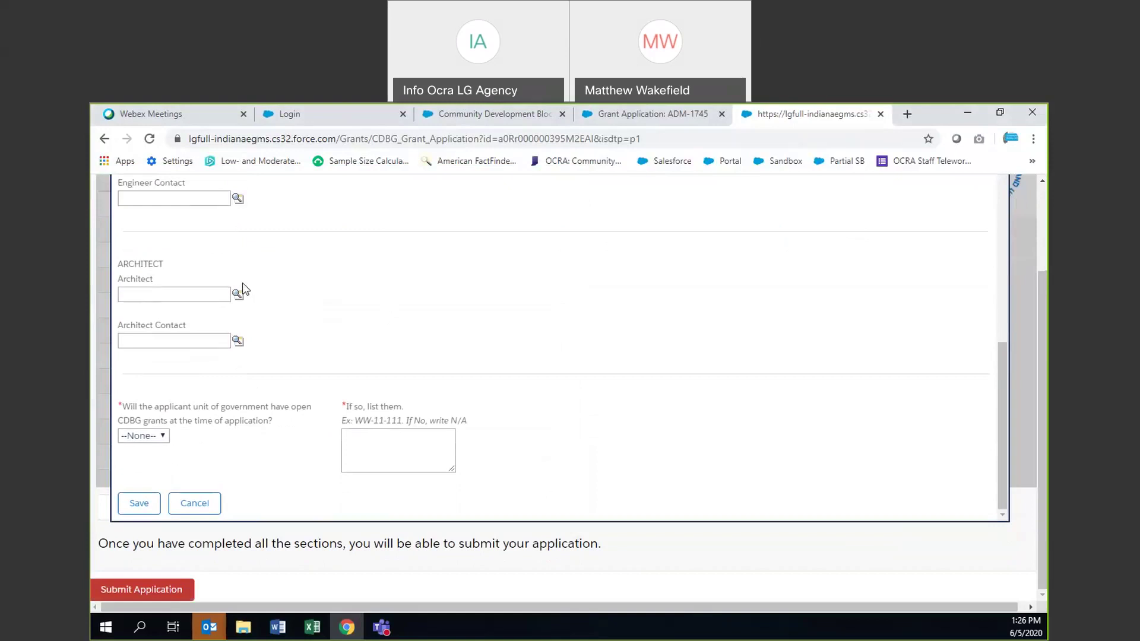
pyautogui.click(164, 437)
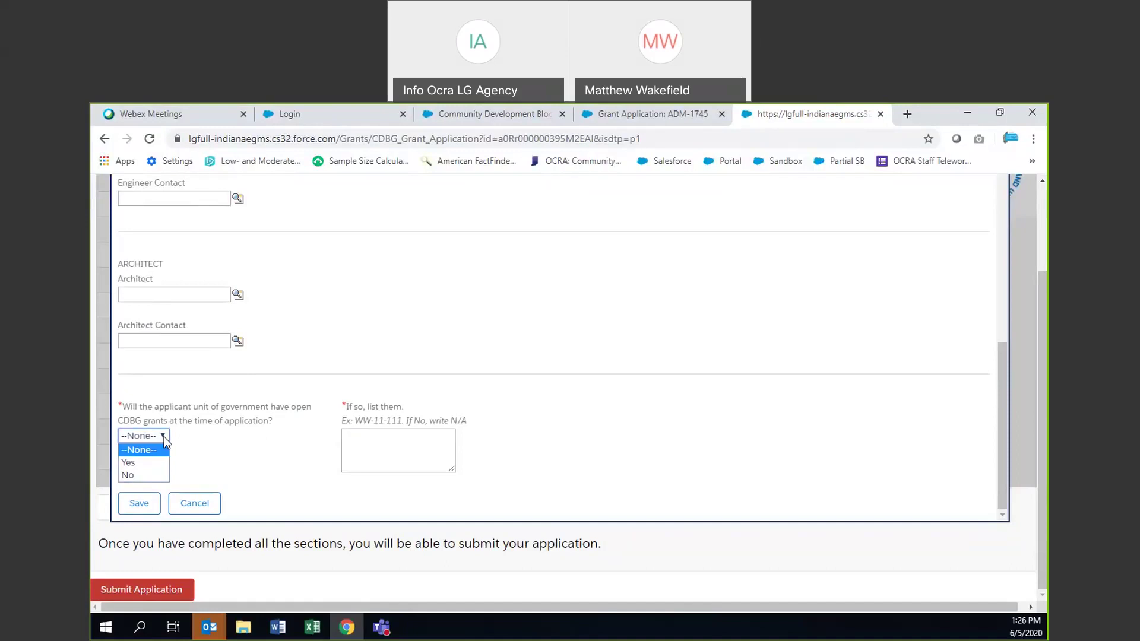
pyautogui.click(146, 465)
# Enter "WW-11-111" and "N/A" on separate lines in the list of open CDBG grants and save Section 1
pyautogui.click(368, 439)
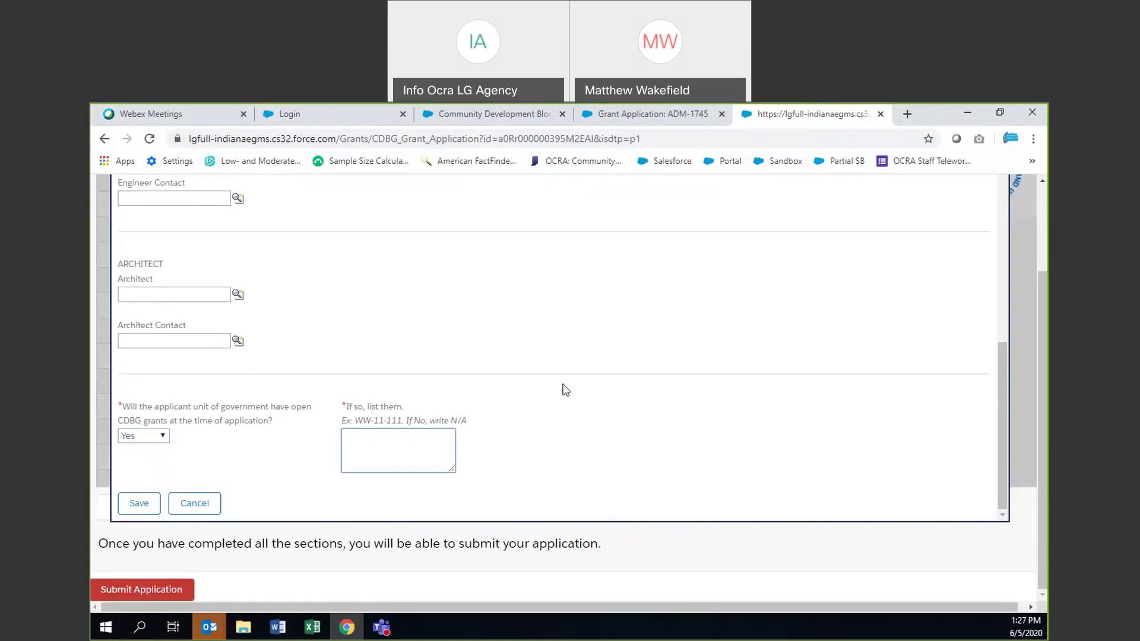
pyautogui.write('WW-11-111')
pyautogui.press('Return')
pyautogui.write('N/A')
pyautogui.click(139, 504)
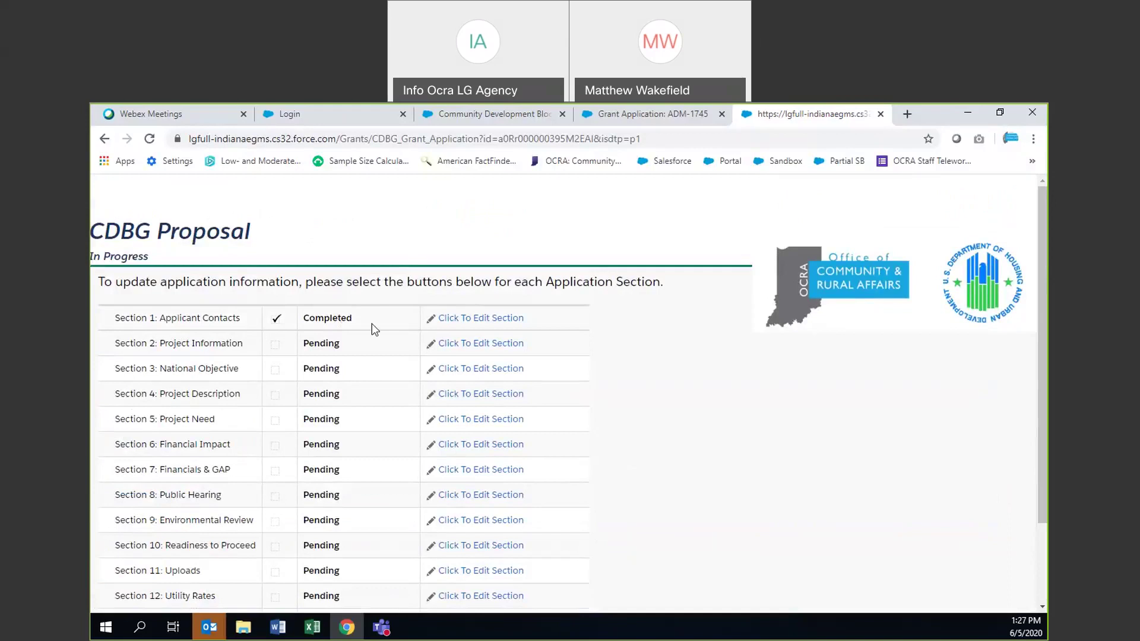
pyautogui.scroll(-2, 249, 461)
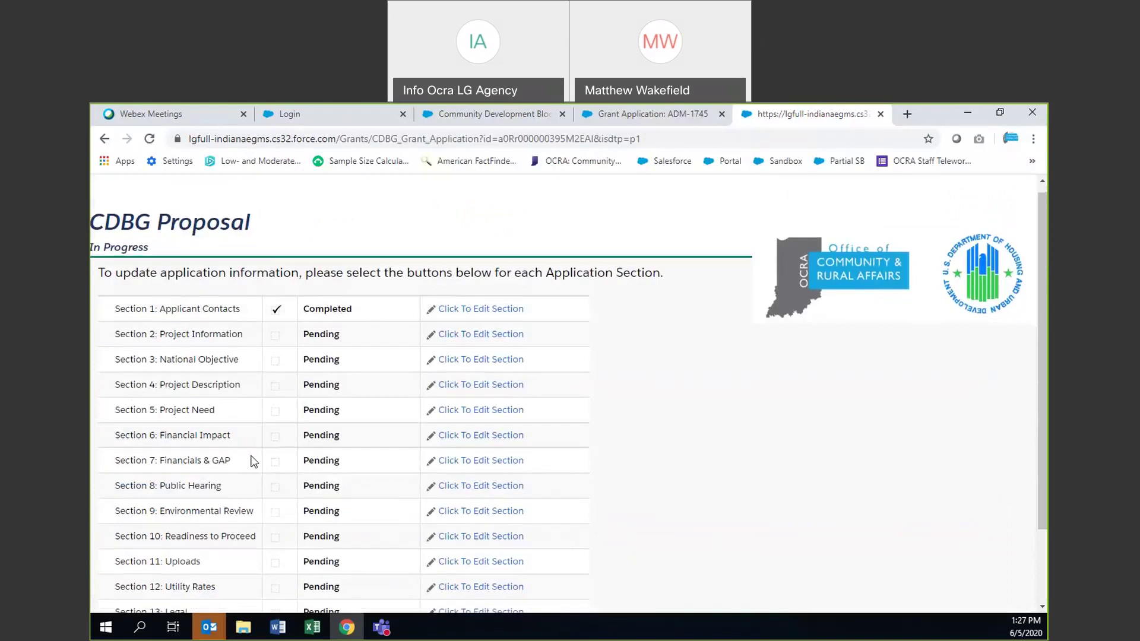
# Open Section 2: Project Information for editing and set the program to Main Street Revitalization
pyautogui.scroll(2, 362, 469)
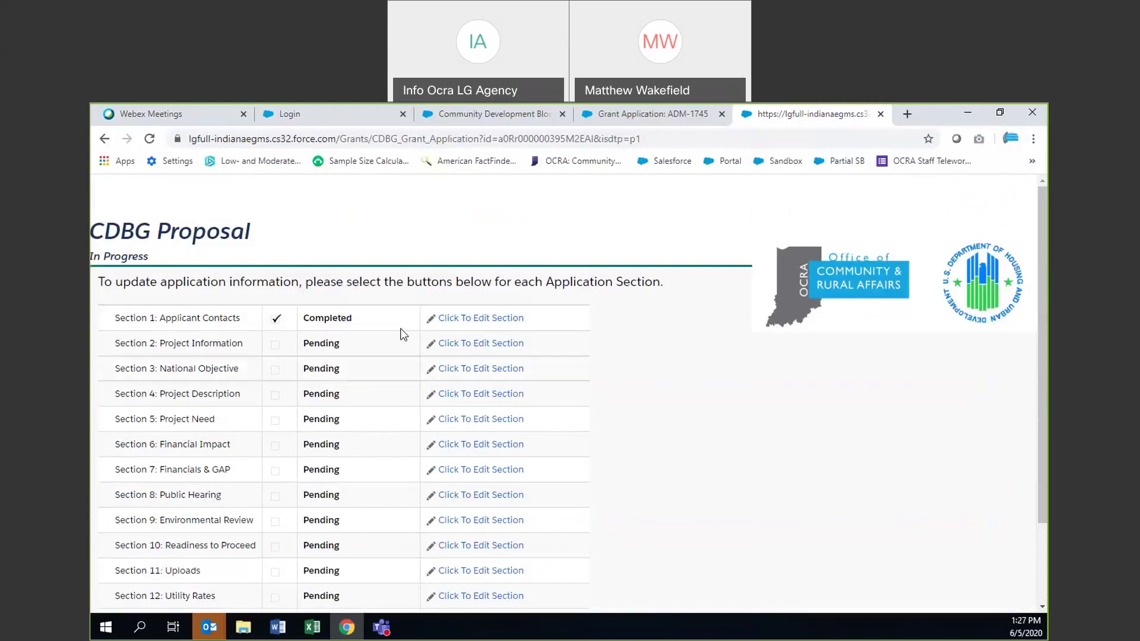
pyautogui.scroll(-1, 419, 460)
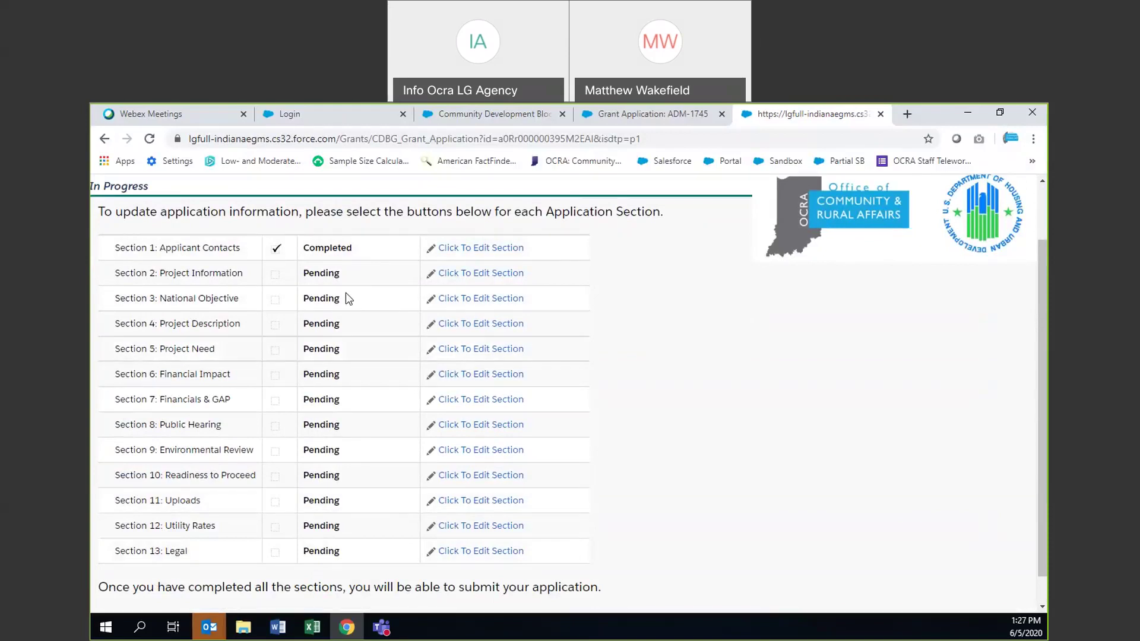
pyautogui.scroll(1, 446, 299)
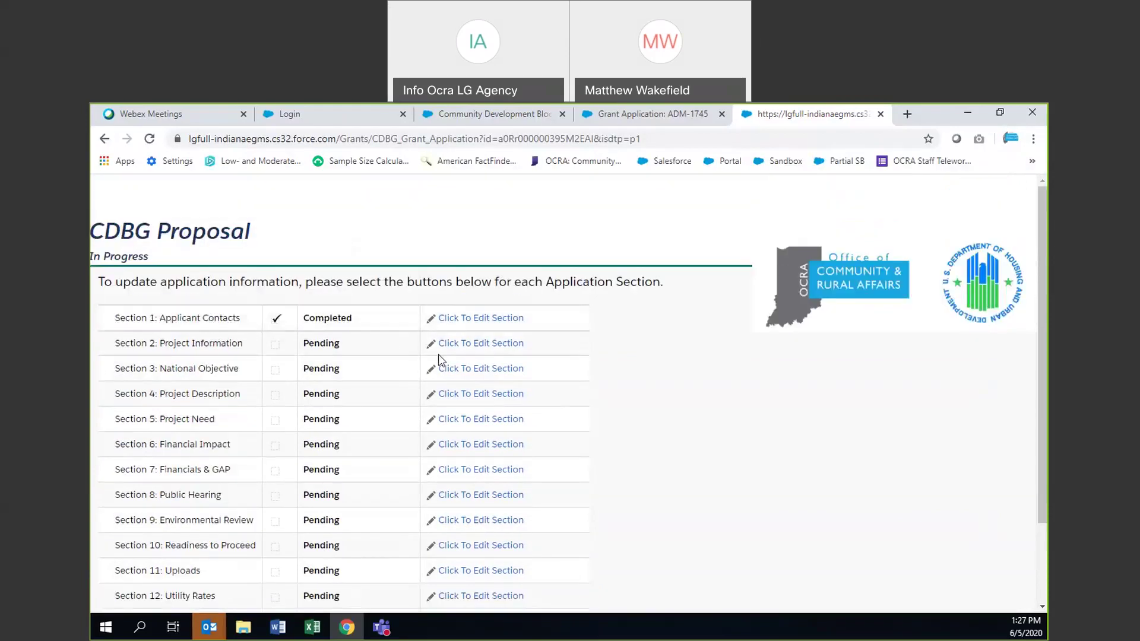
pyautogui.click(471, 345)
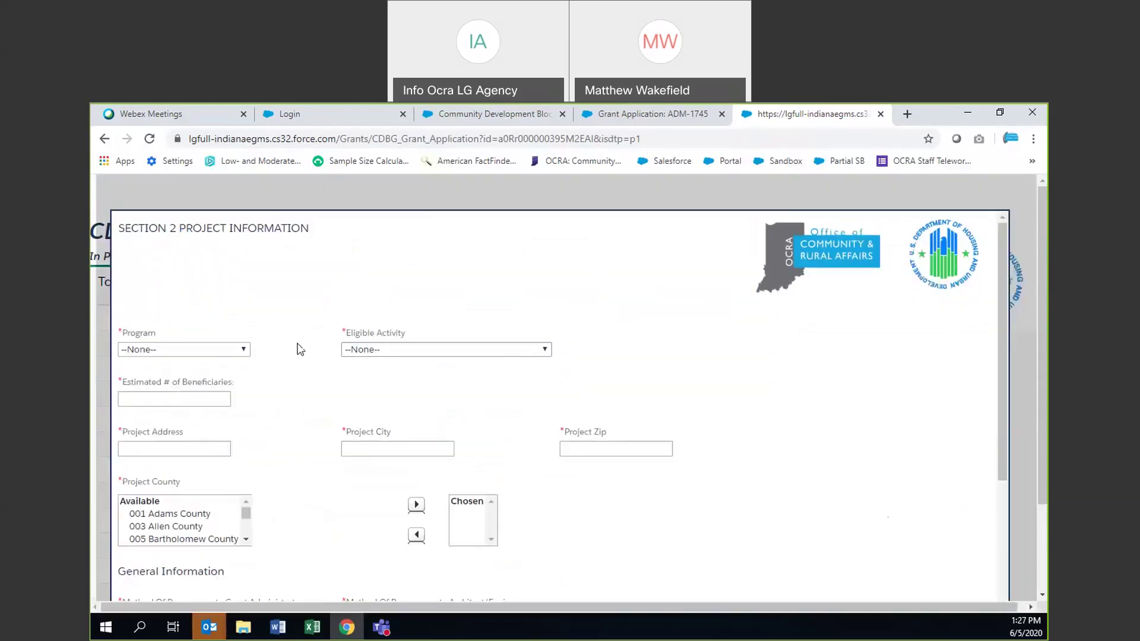
pyautogui.scroll(-1, 297, 348)
pyautogui.click(238, 279)
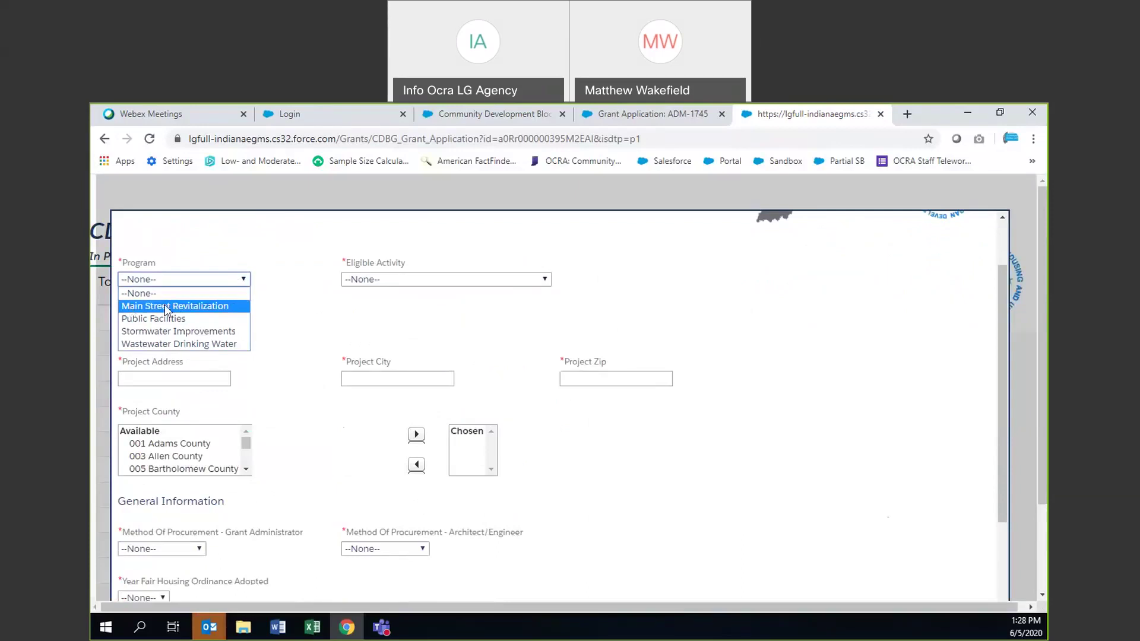
pyautogui.click(233, 306)
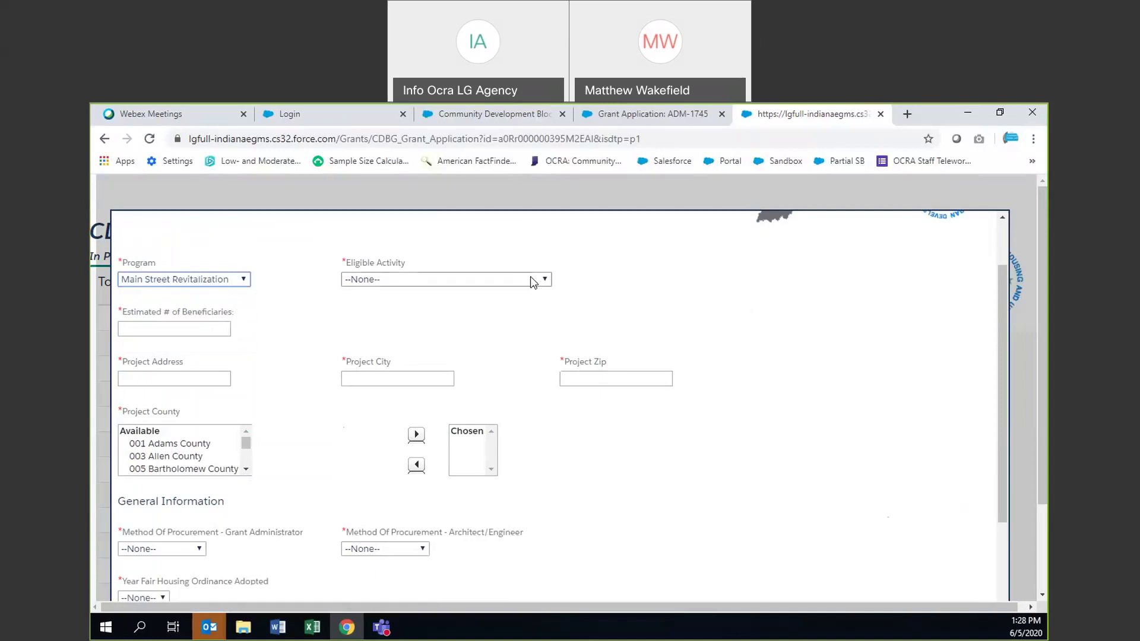
# Set the eligible activity to Grants to Business to Retain LMI Jobs
pyautogui.click(496, 279)
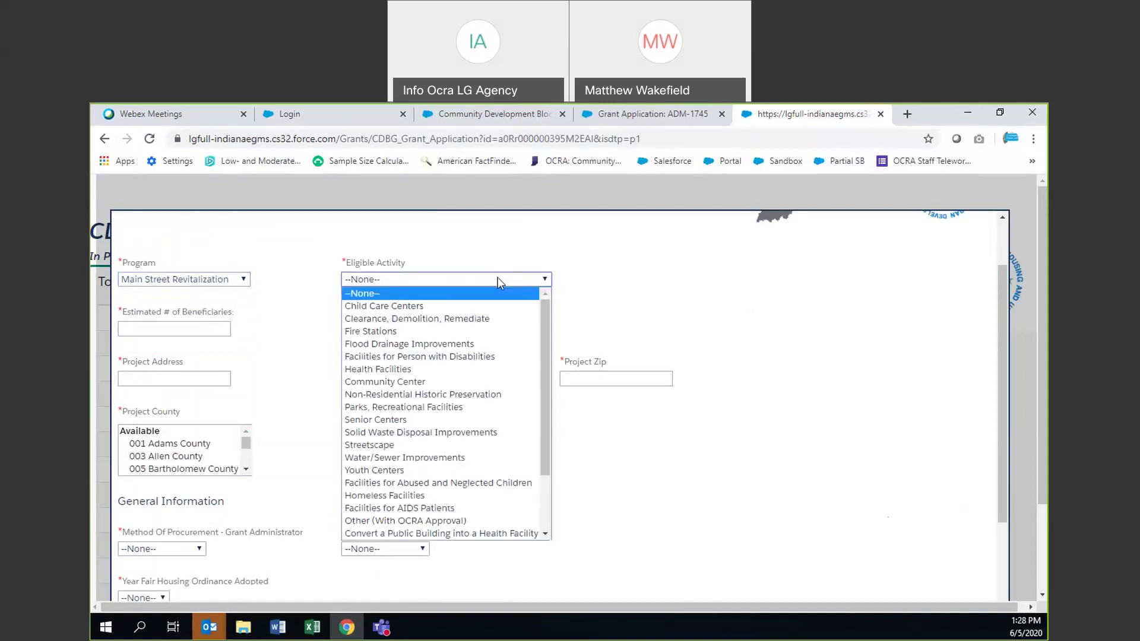
pyautogui.scroll(-3, 523, 332)
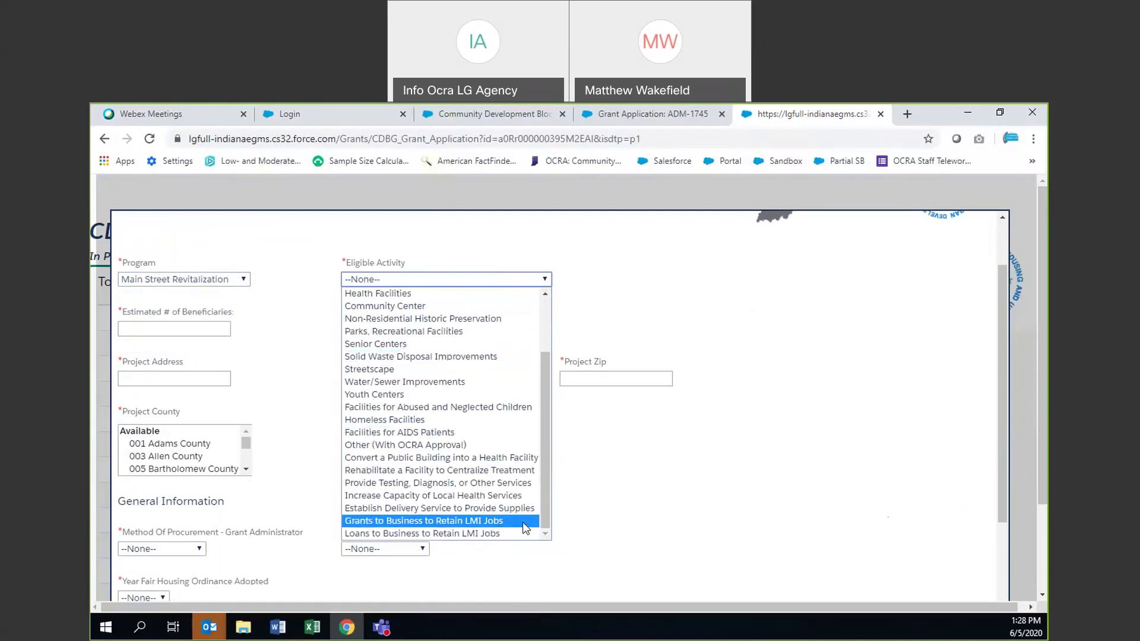
pyautogui.click(475, 521)
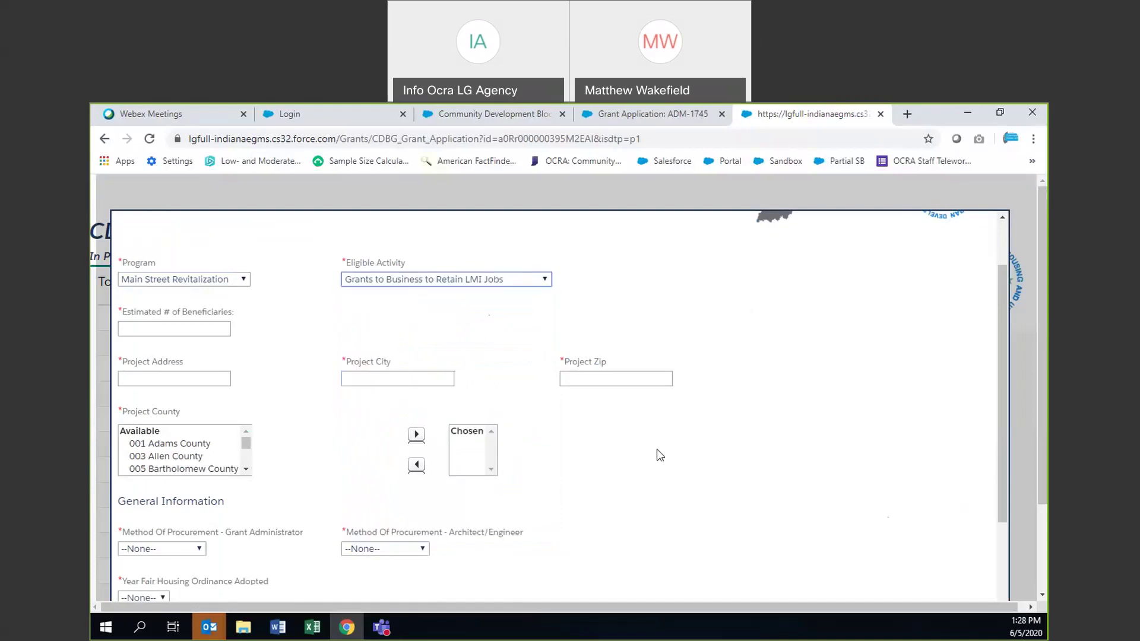
# Enter 2000 as the estimated number of beneficiaries and fill in the project address, city and zip from the first saved address suggestion
pyautogui.scroll(-1, 420, 331)
pyautogui.click(134, 258)
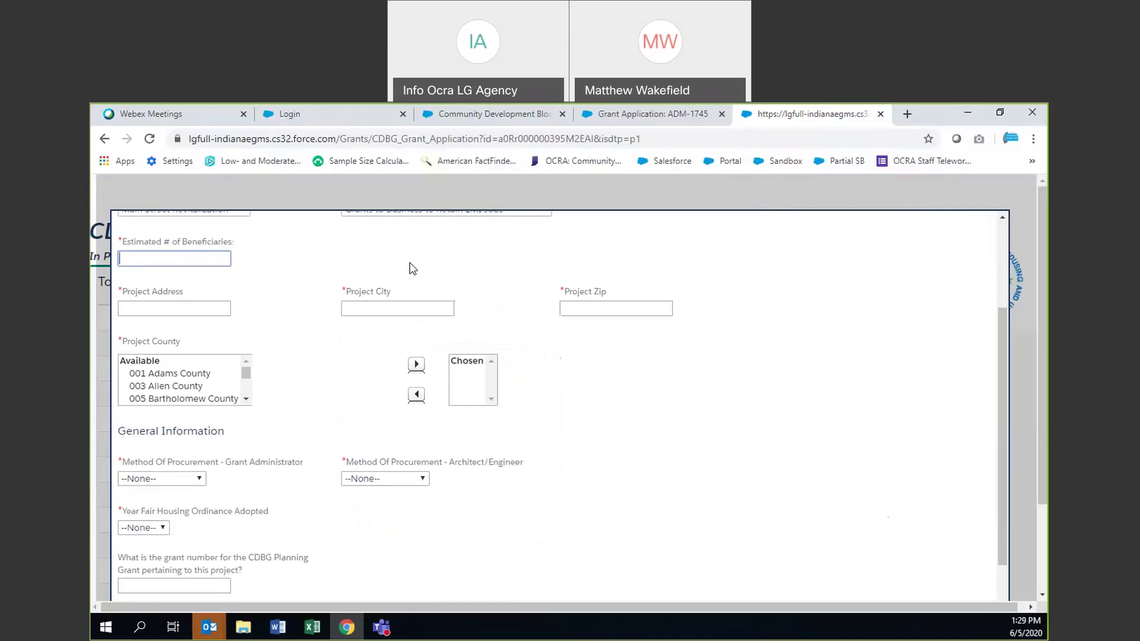
pyautogui.write('2000')
pyautogui.click(181, 310)
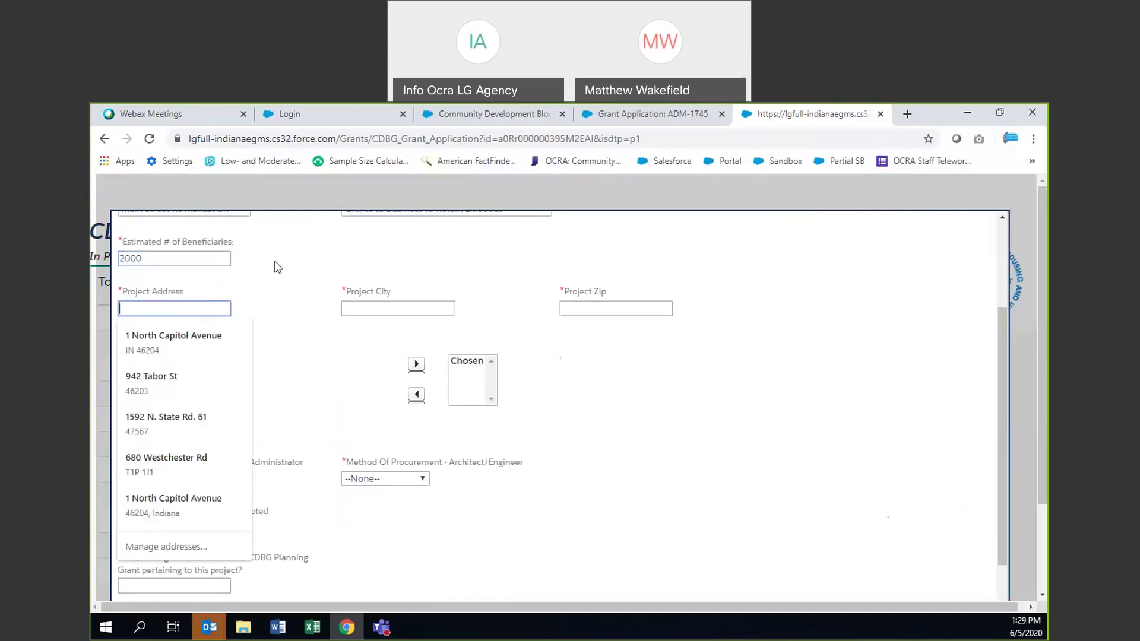
pyautogui.click(213, 332)
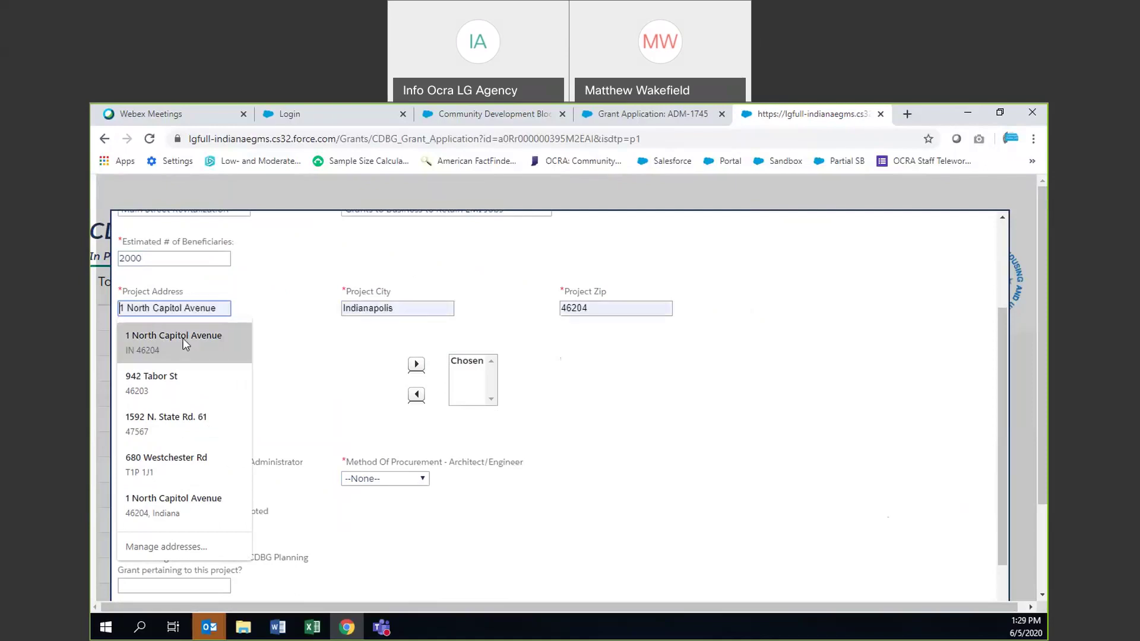
pyautogui.click(213, 336)
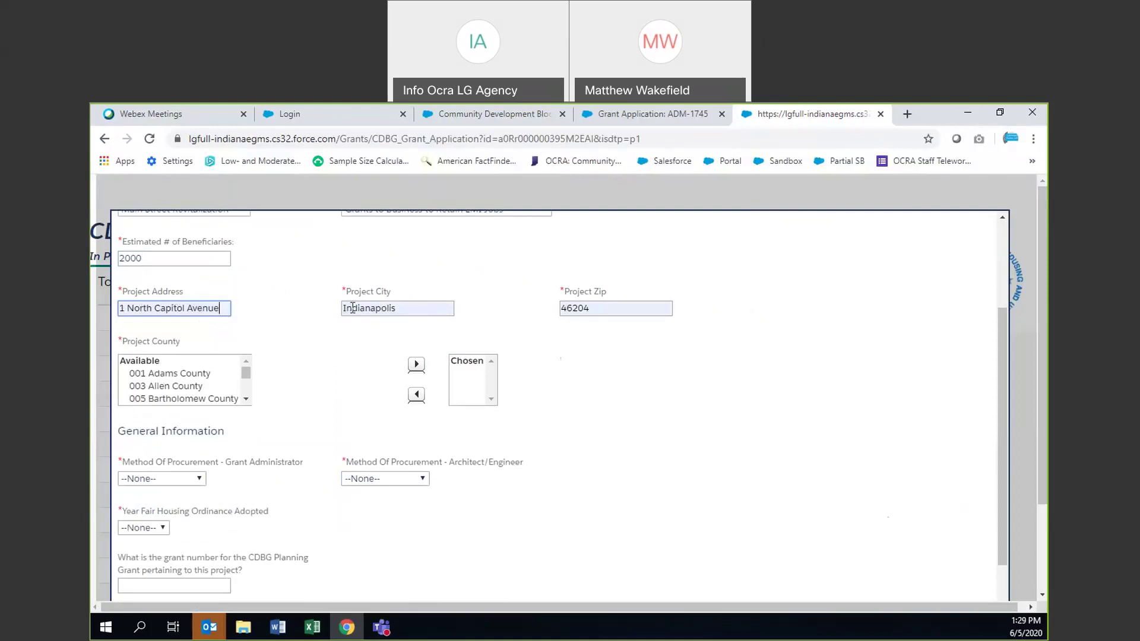
# Find 023 Clinton County among the available project counties and add it to the chosen ones
pyautogui.scroll(-6, 202, 386)
pyautogui.scroll(-1, 209, 390)
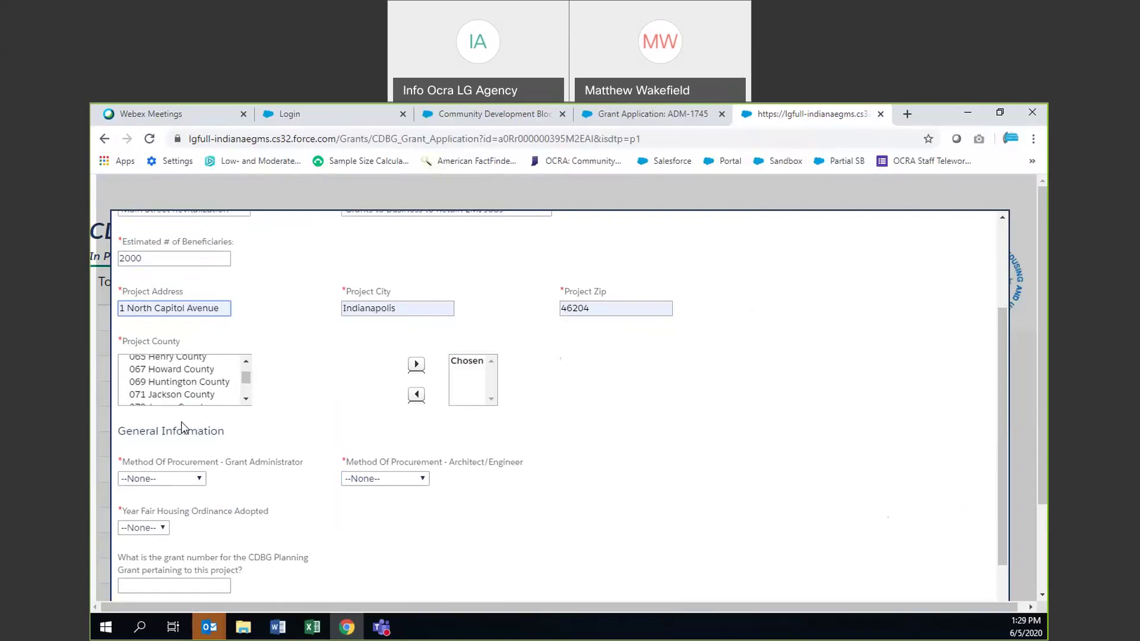
pyautogui.scroll(4, 193, 384)
pyautogui.scroll(4, 190, 380)
pyautogui.click(191, 377)
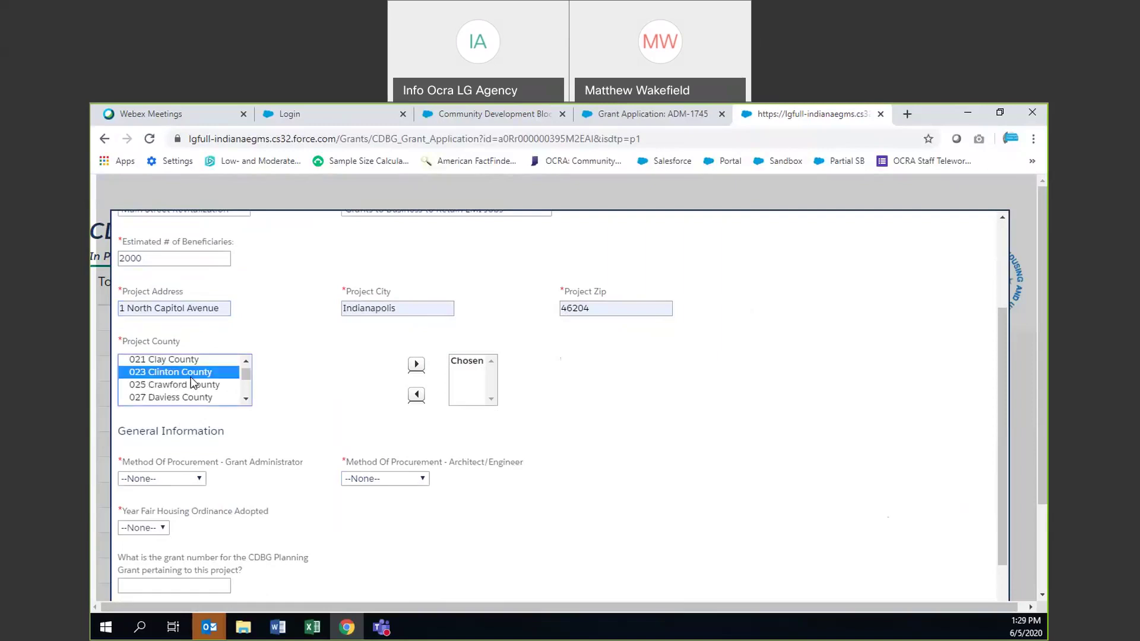
pyautogui.click(416, 362)
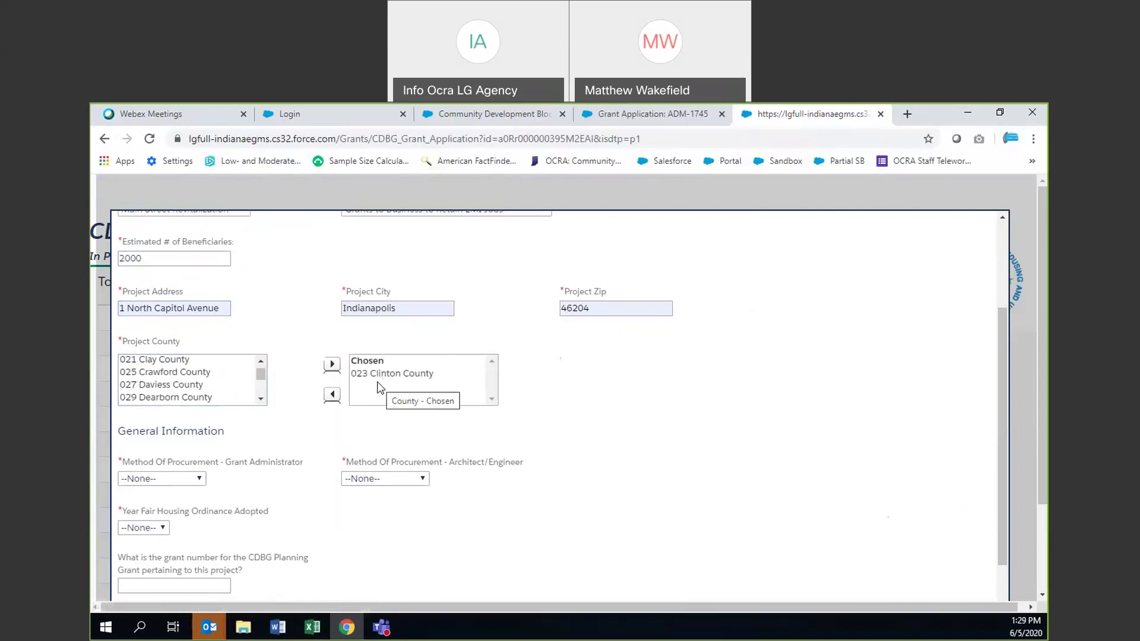
# Add 027 Daviess County to the chosen project counties and remove it again
pyautogui.click(216, 384)
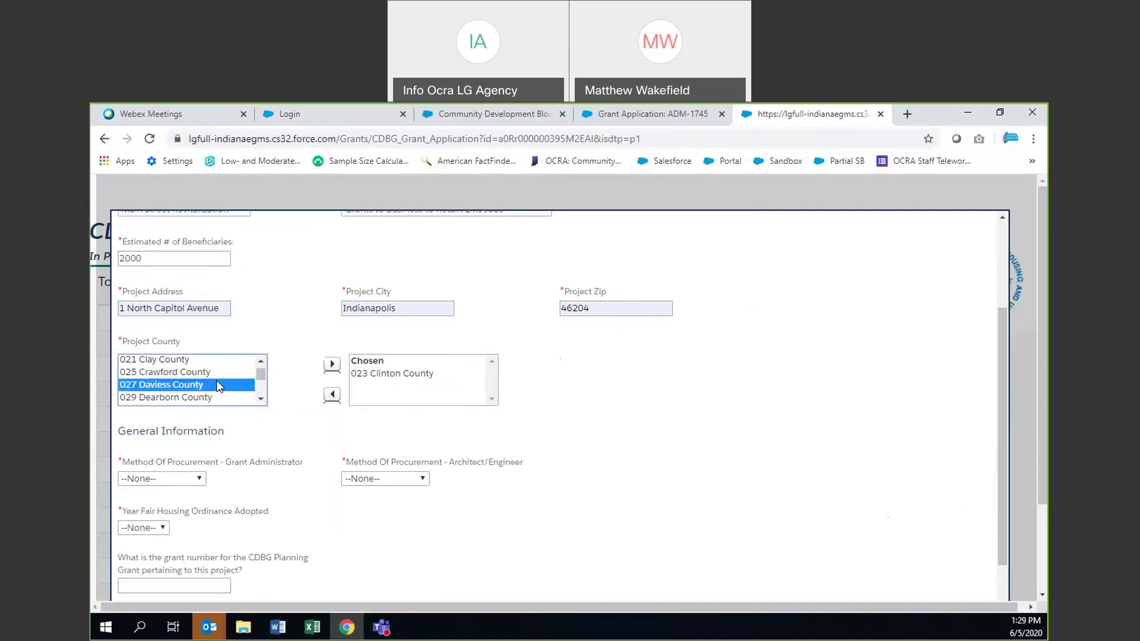
pyautogui.click(332, 364)
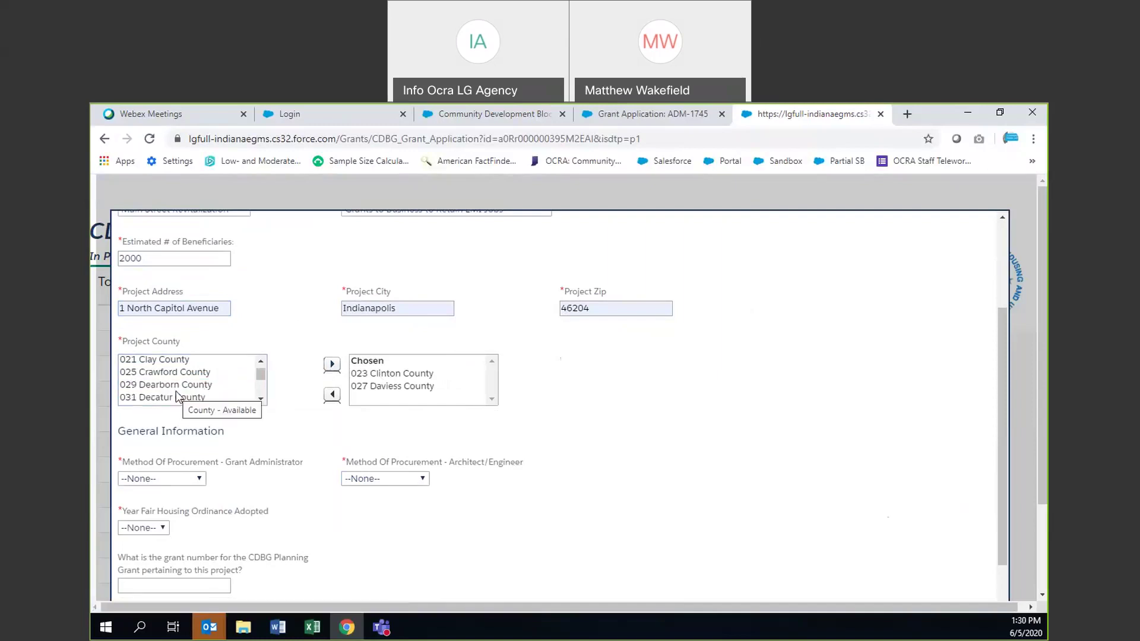
pyautogui.click(356, 386)
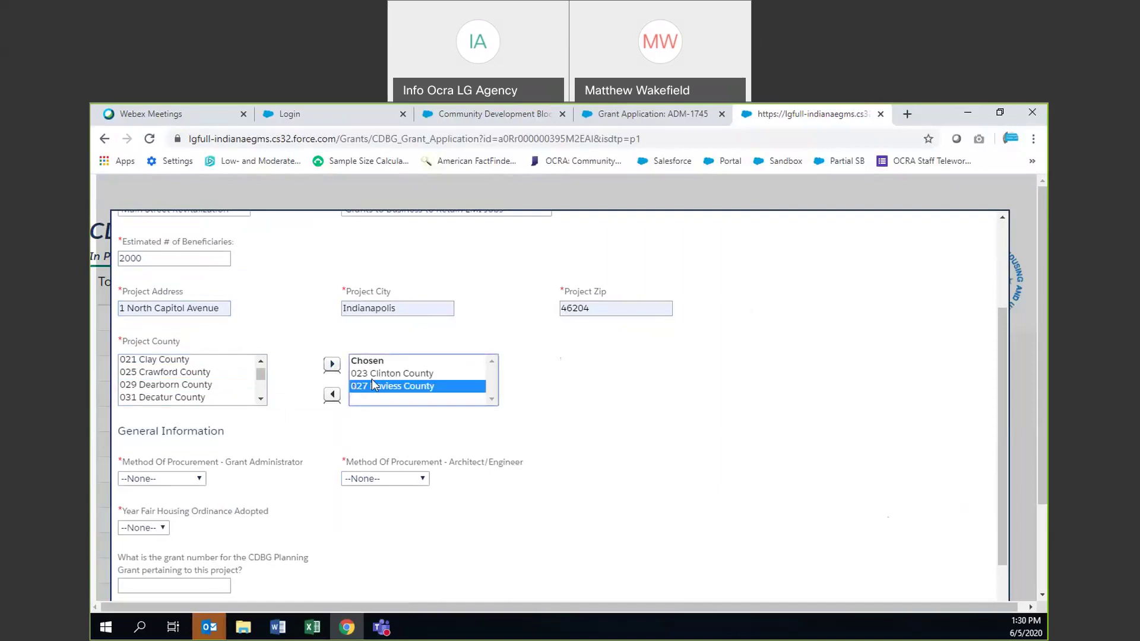
pyautogui.click(376, 374)
pyautogui.click(365, 387)
pyautogui.click(330, 394)
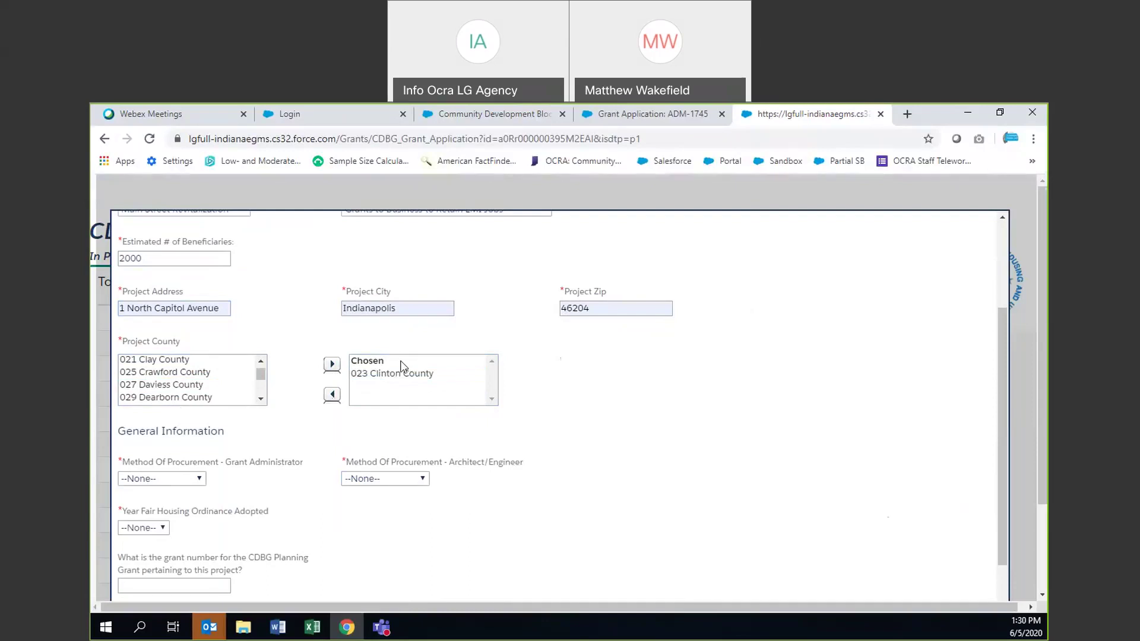
# Set the method of procurement to N/A for both the grant administrator and the architect/engineer
pyautogui.scroll(-1, 534, 362)
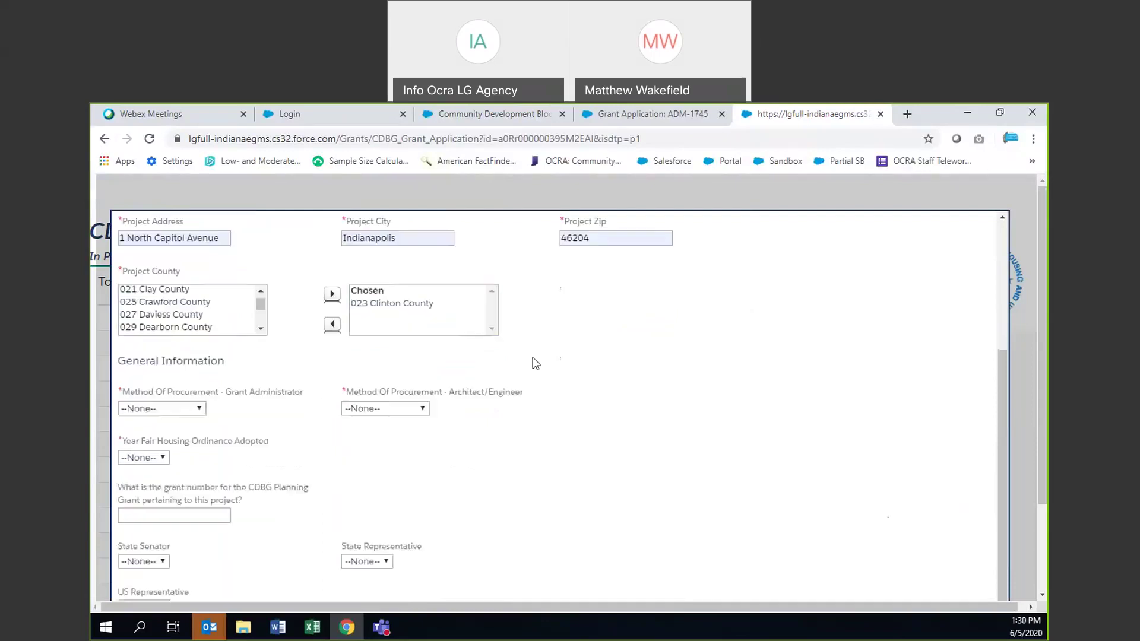
pyautogui.scroll(-1, 471, 349)
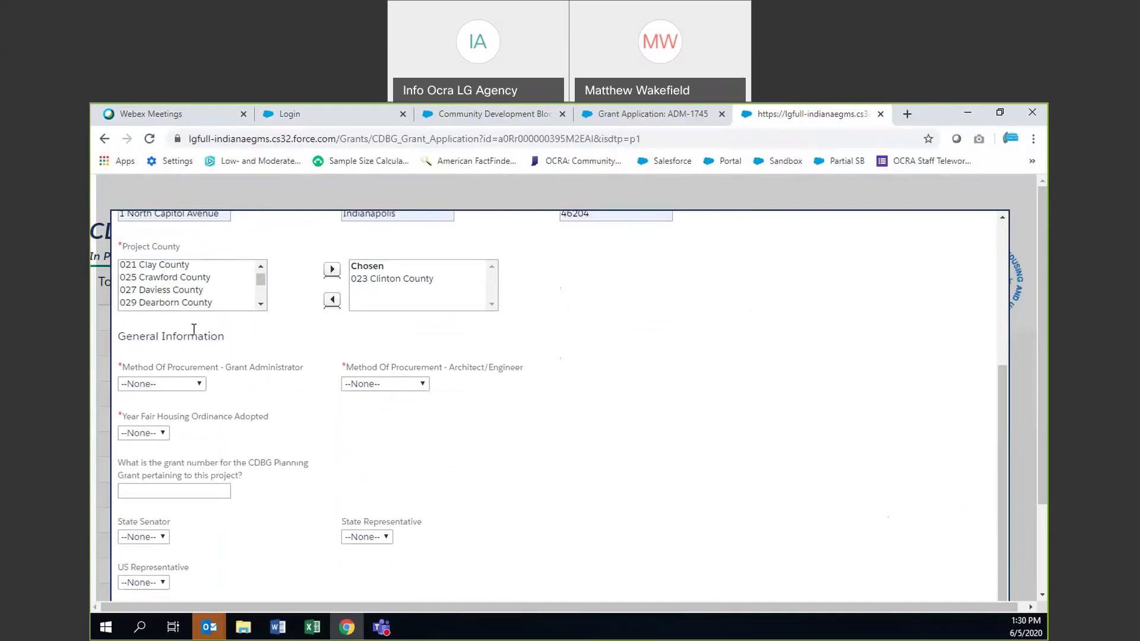
pyautogui.click(200, 383)
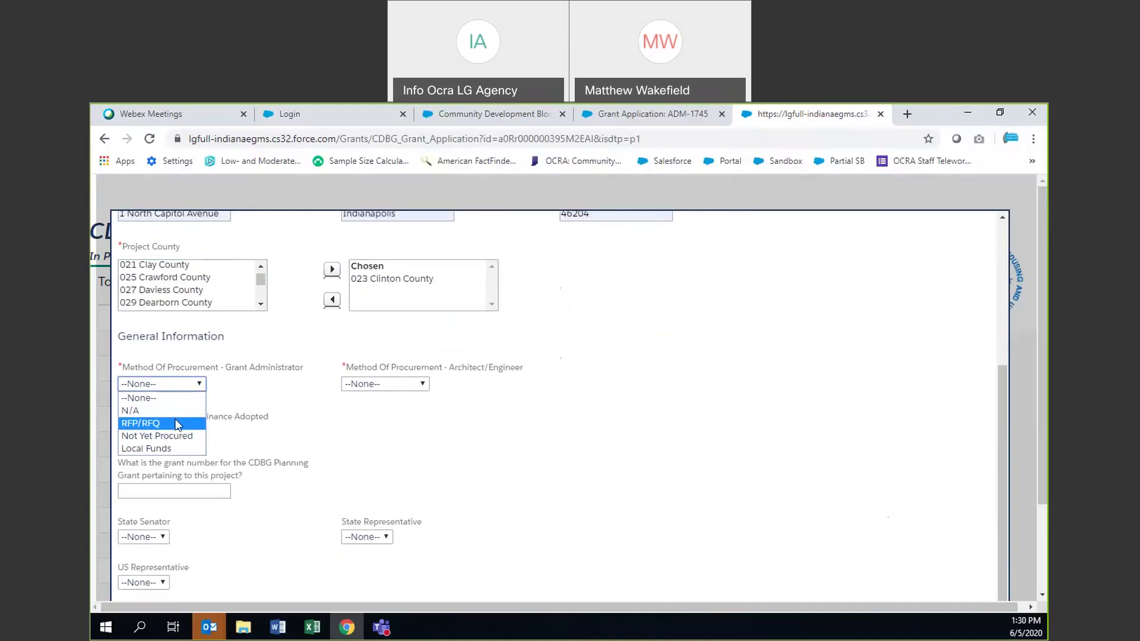
pyautogui.click(166, 410)
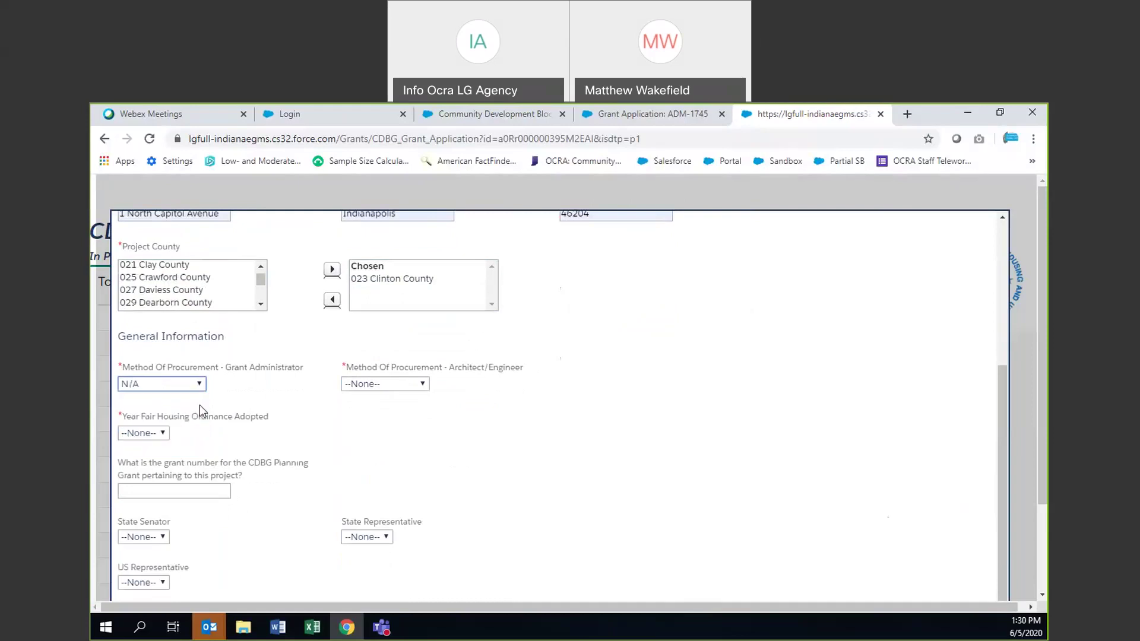
pyautogui.click(422, 384)
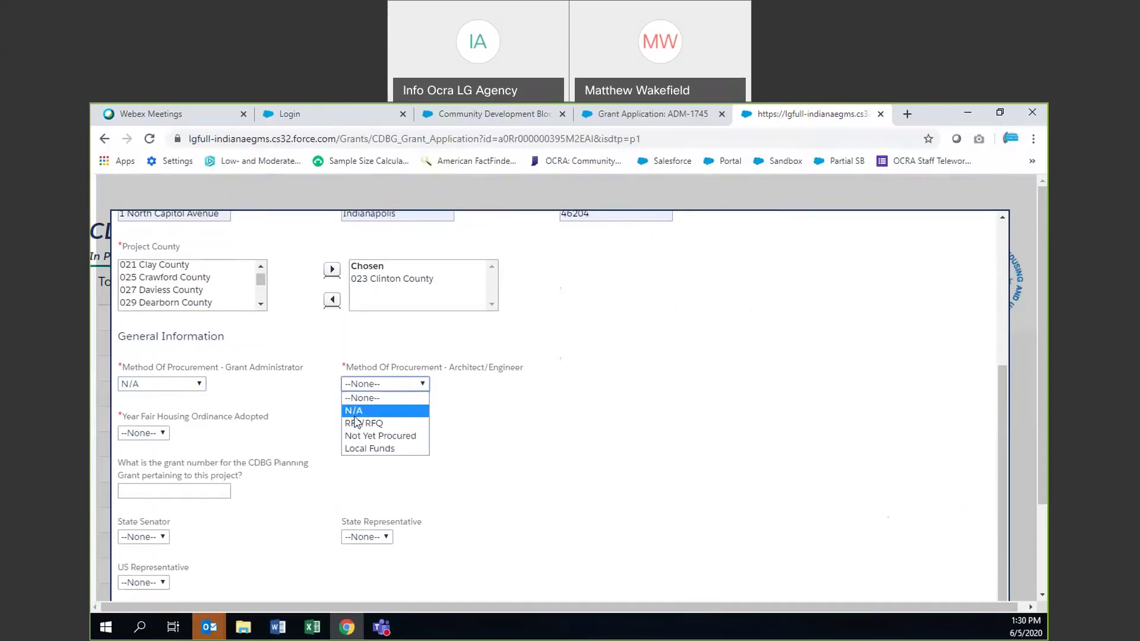
pyautogui.click(373, 408)
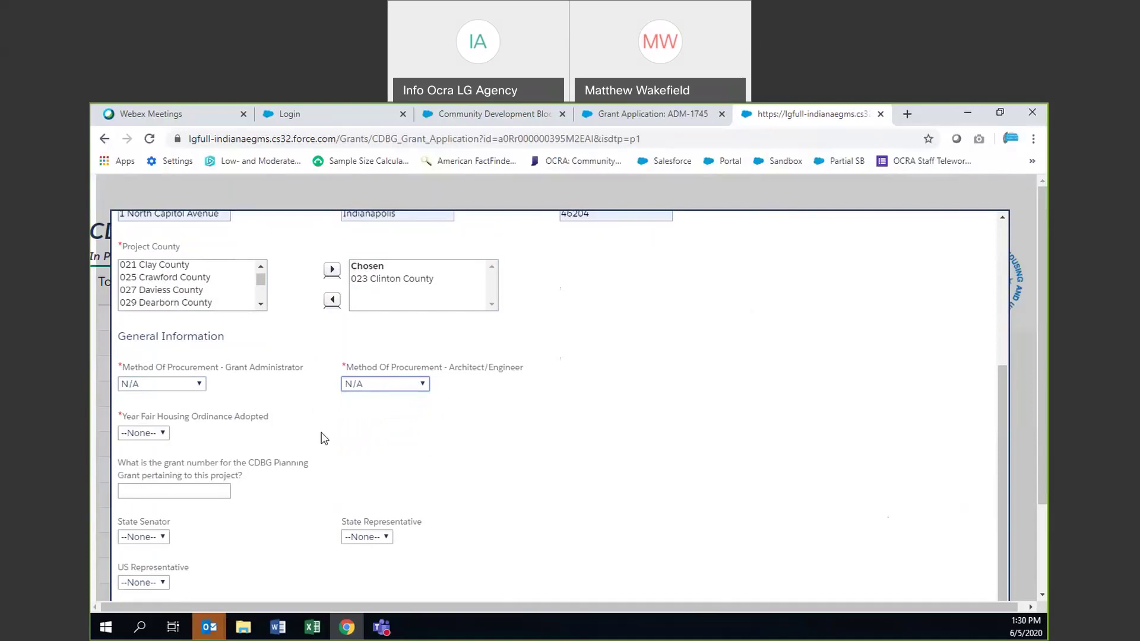
# Set the year the fair housing ordinance was adopted to 2017
pyautogui.click(162, 434)
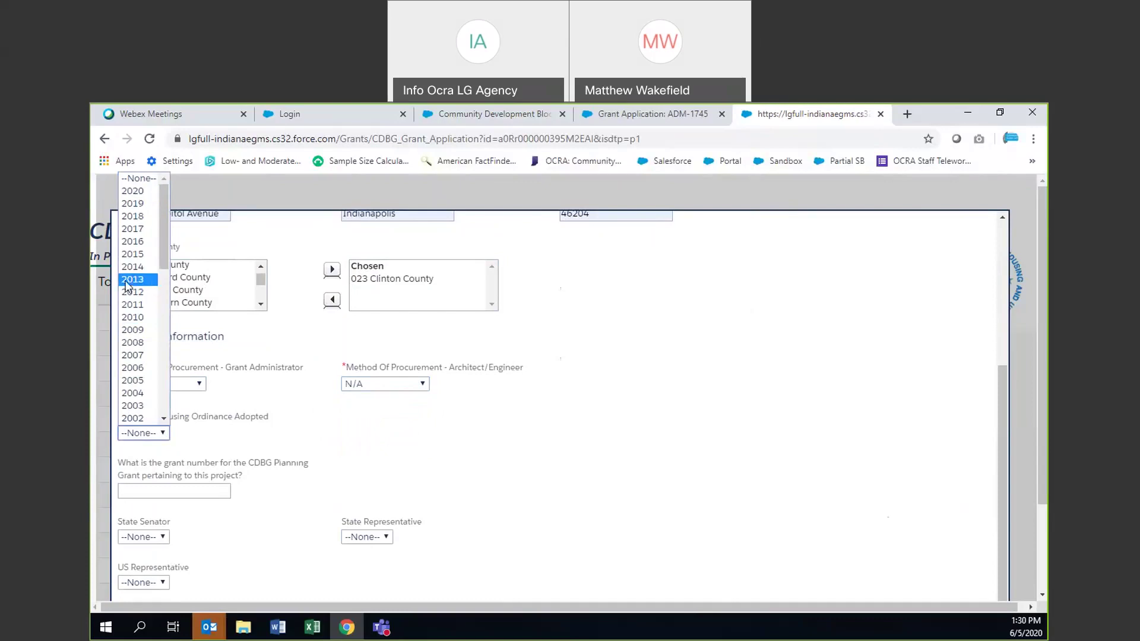
pyautogui.click(134, 229)
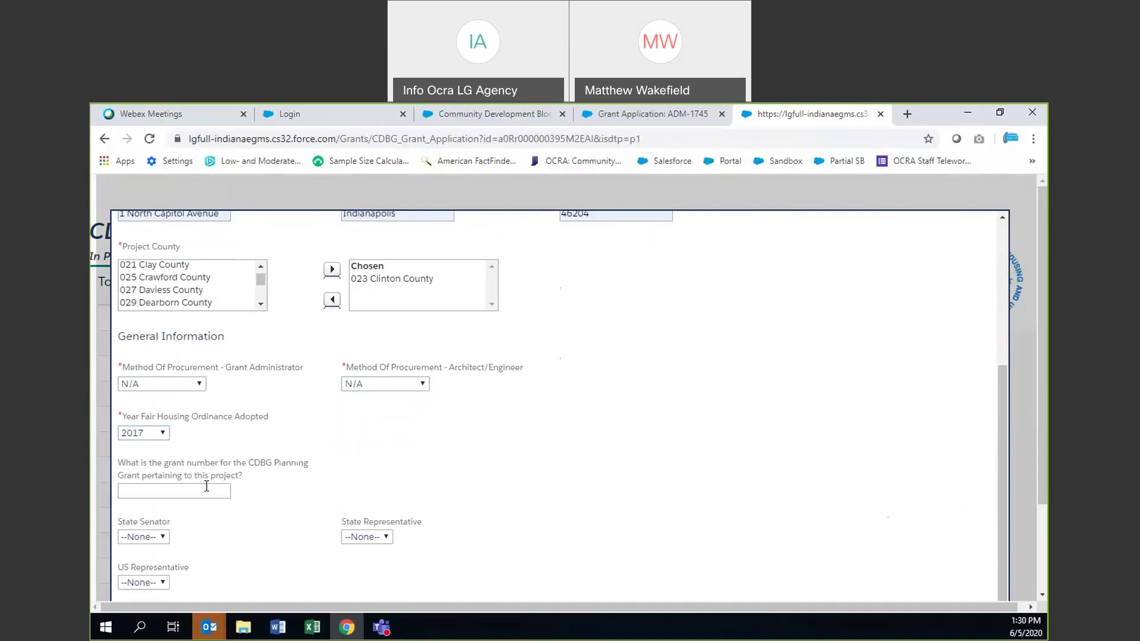
pyautogui.click(184, 490)
# Set the project's legislative districts to State Senator 4, State Representative 8 and US Representative 2
pyautogui.scroll(-1, 363, 457)
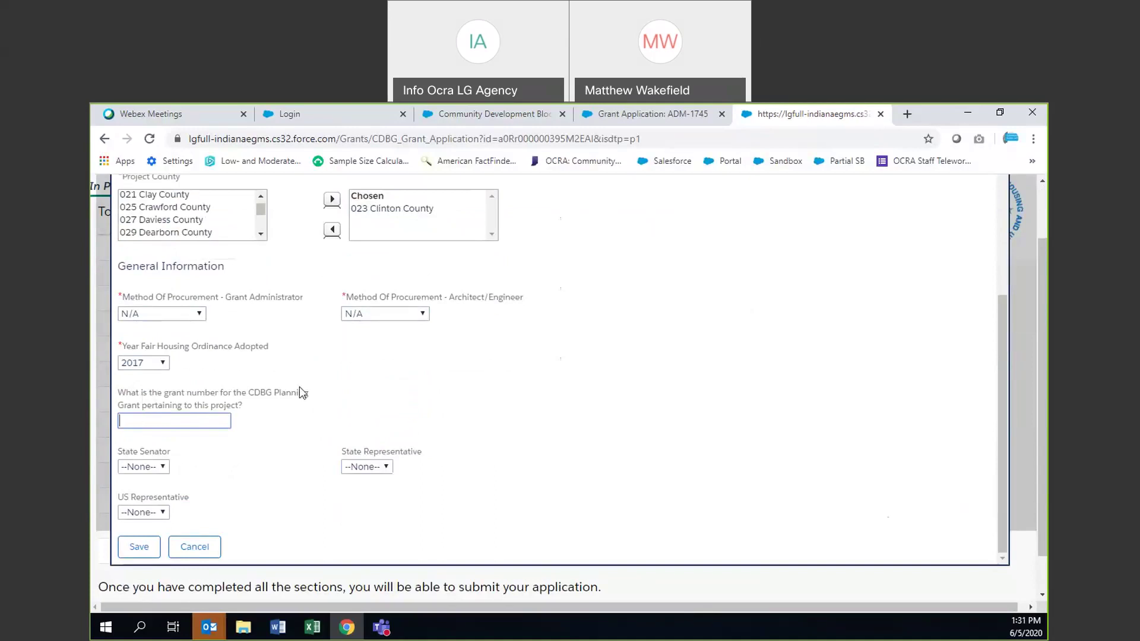
pyautogui.scroll(-1, 279, 468)
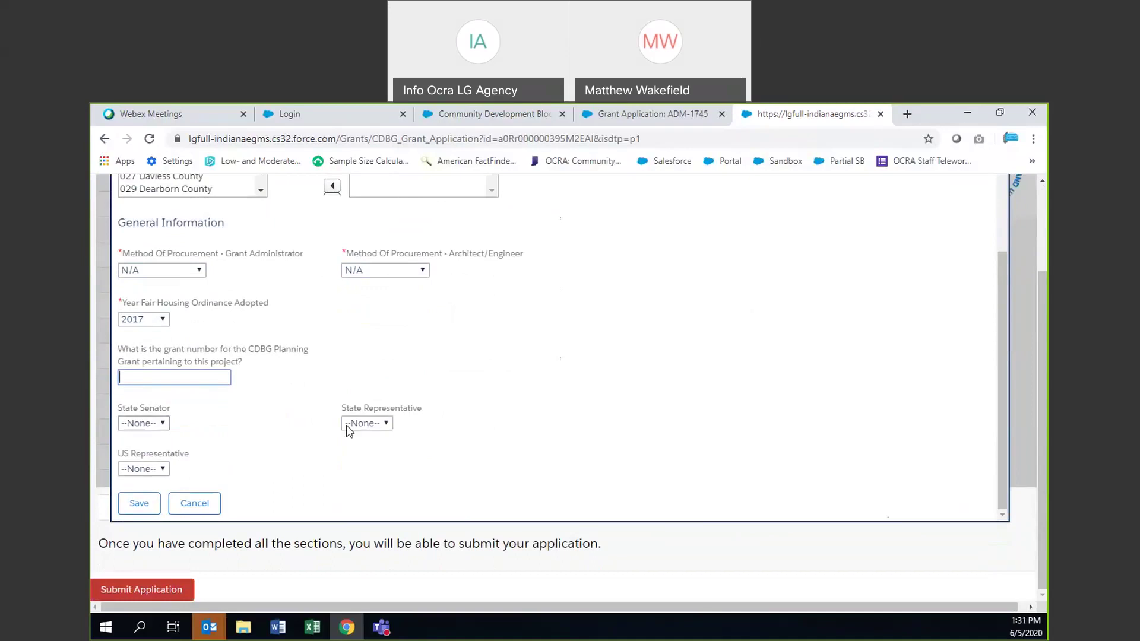
pyautogui.click(161, 424)
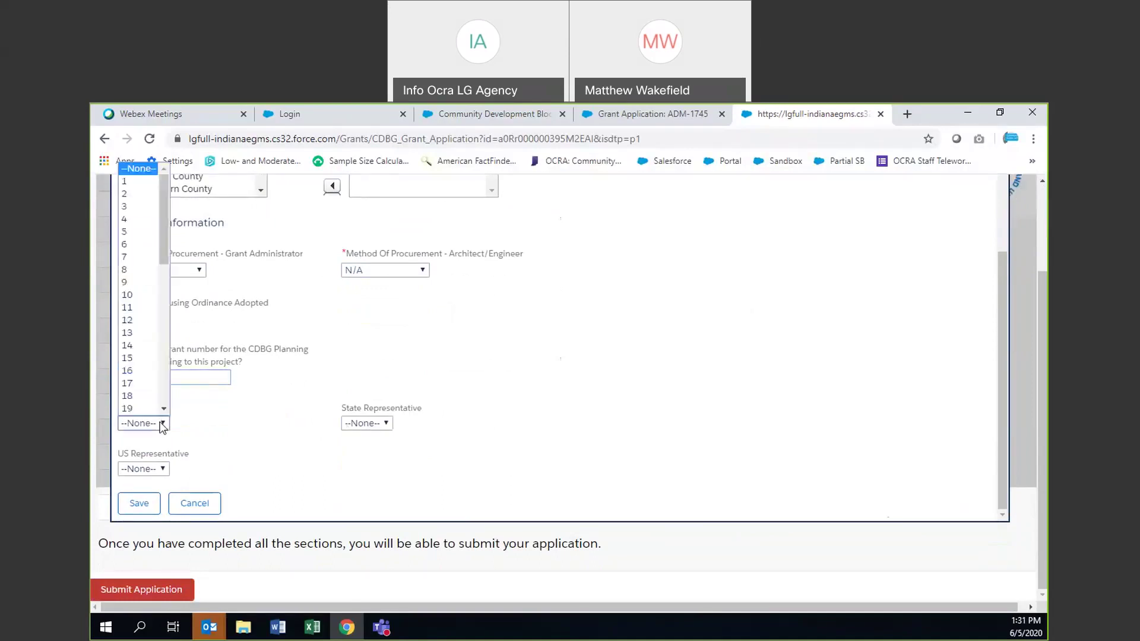
pyautogui.click(151, 220)
pyautogui.click(383, 423)
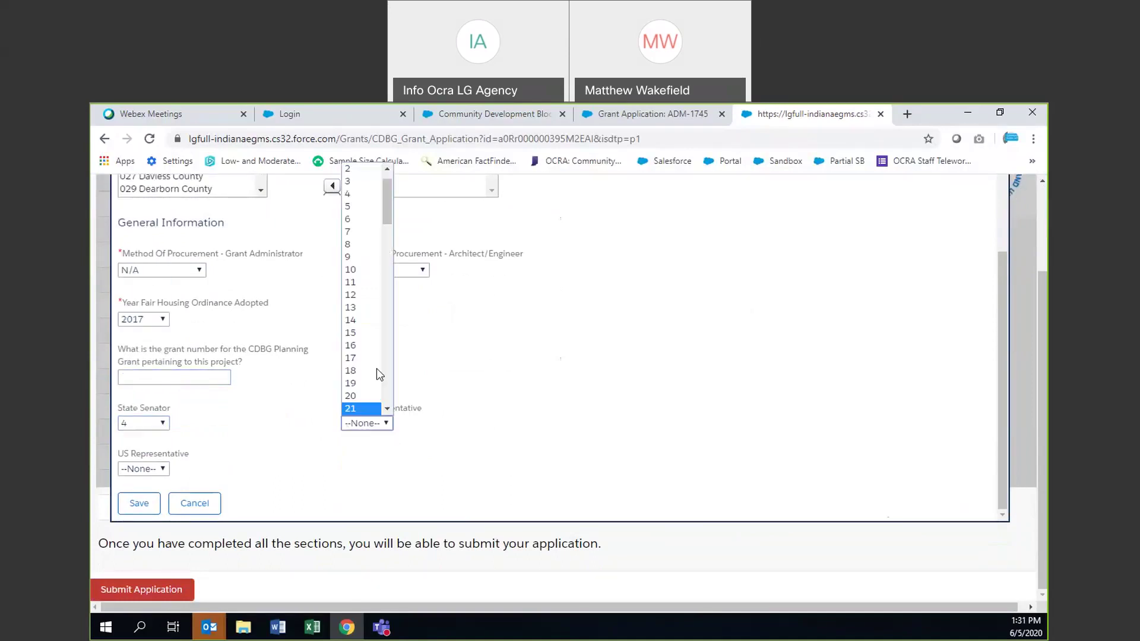
pyautogui.click(347, 245)
pyautogui.click(162, 469)
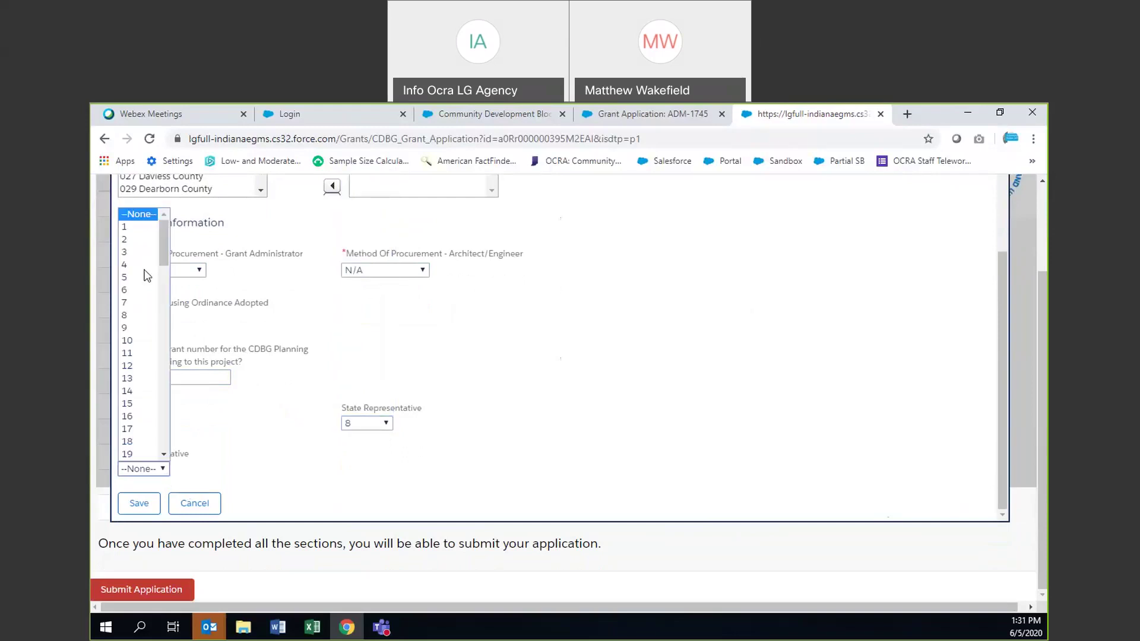
pyautogui.click(137, 240)
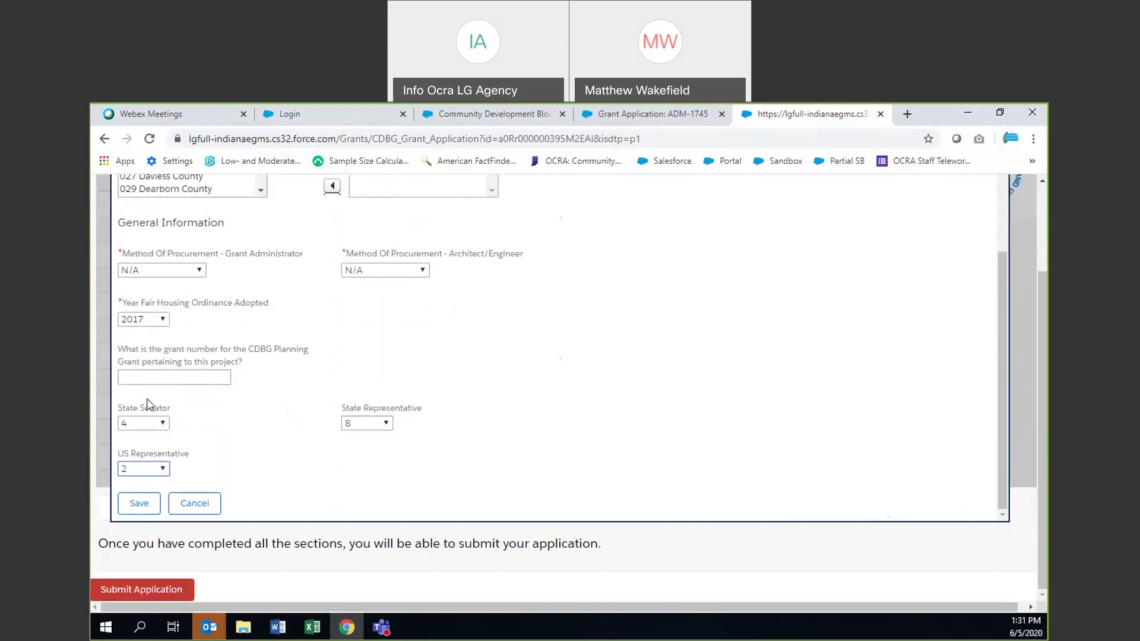
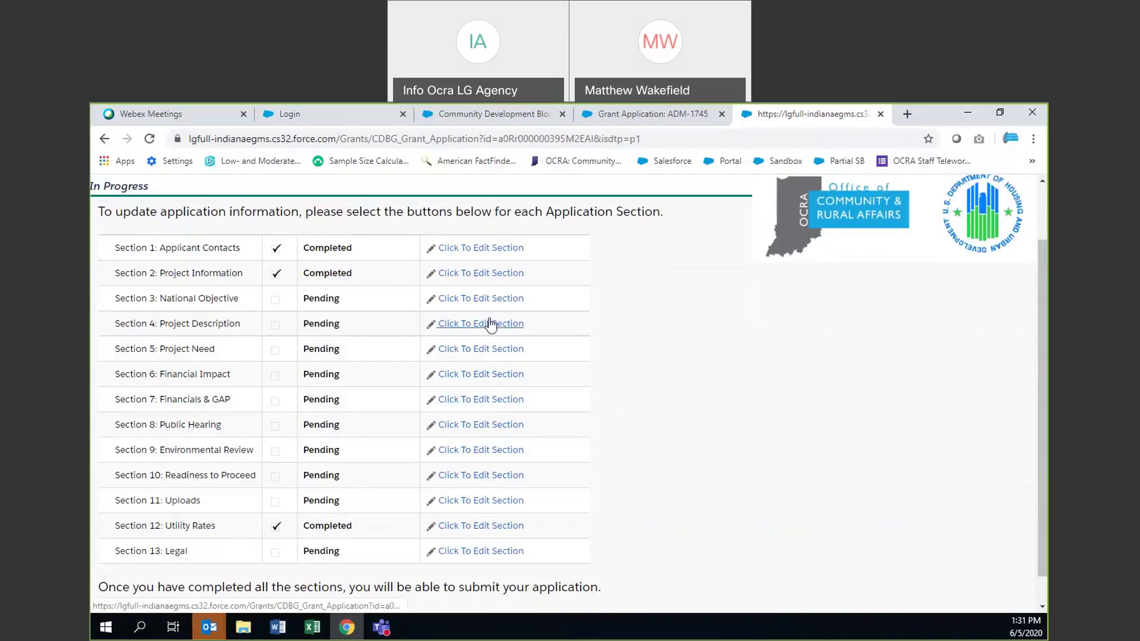
# Open Section 3: National Objective for editing and set the national objective to Benefit to Low- and Moderate- Jobs Benefit
pyautogui.click(463, 299)
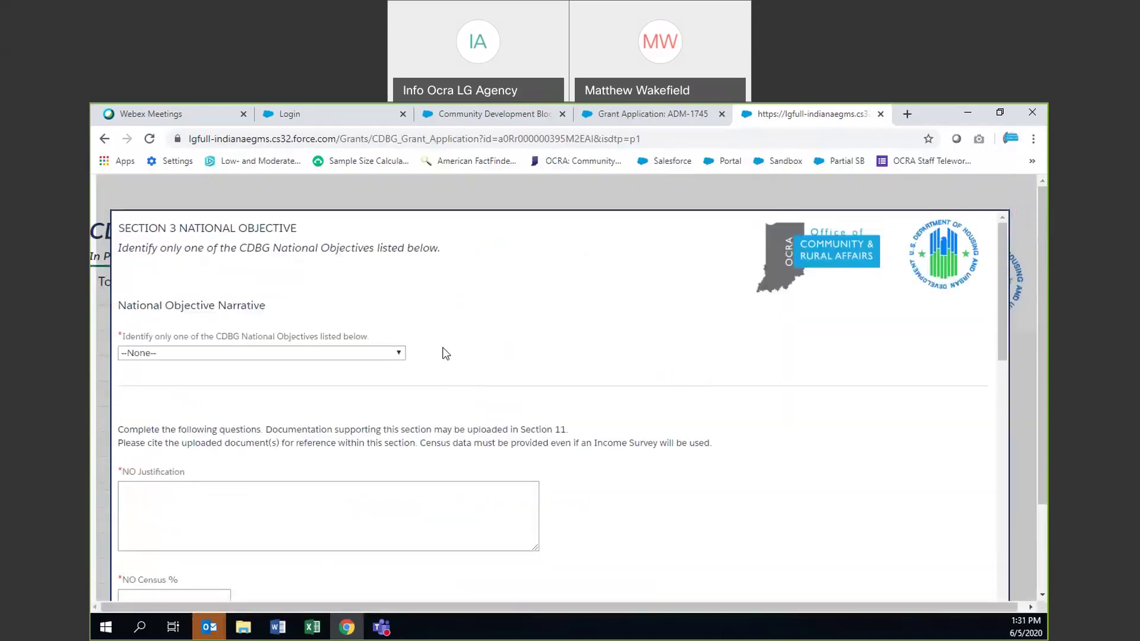
pyautogui.scroll(-1, 468, 322)
pyautogui.click(398, 281)
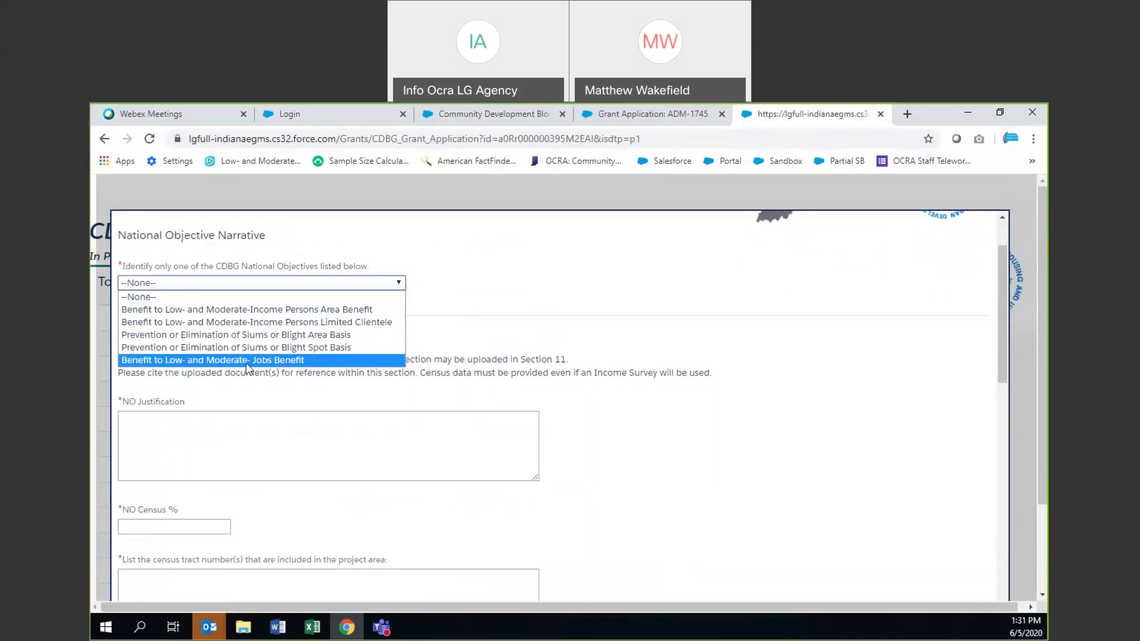
pyautogui.click(298, 359)
# Fill in the NO Justification with "a;as;jsf" and set the NO Census % to 49
pyautogui.scroll(-2, 546, 334)
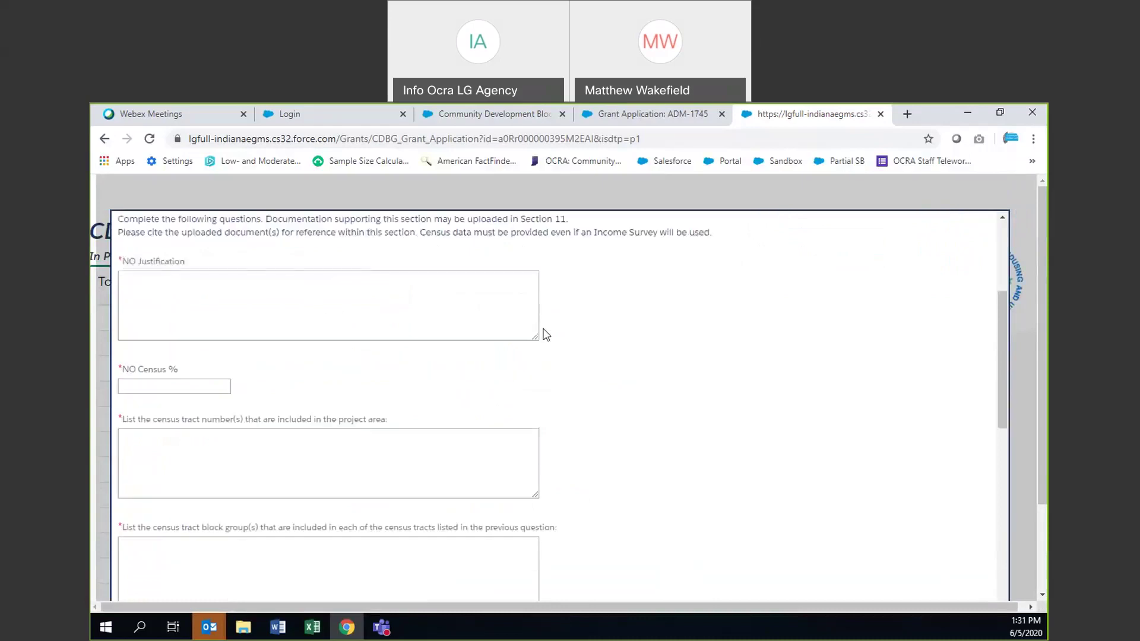
pyautogui.scroll(1, 560, 310)
pyautogui.click(152, 362)
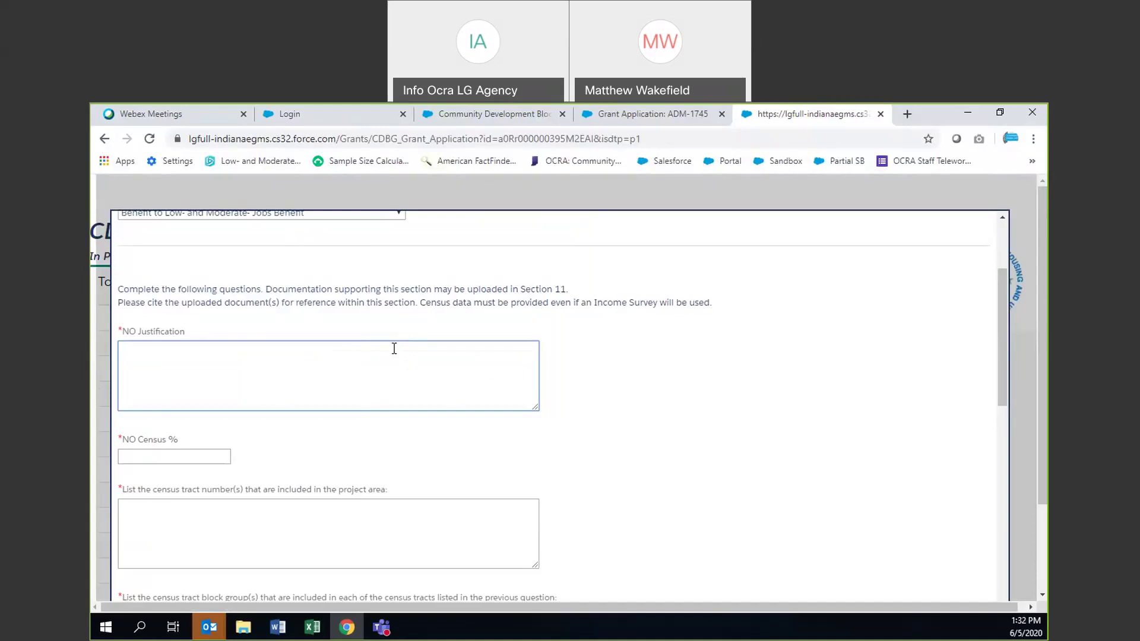
pyautogui.write('a;as;jsf')
pyautogui.click(189, 456)
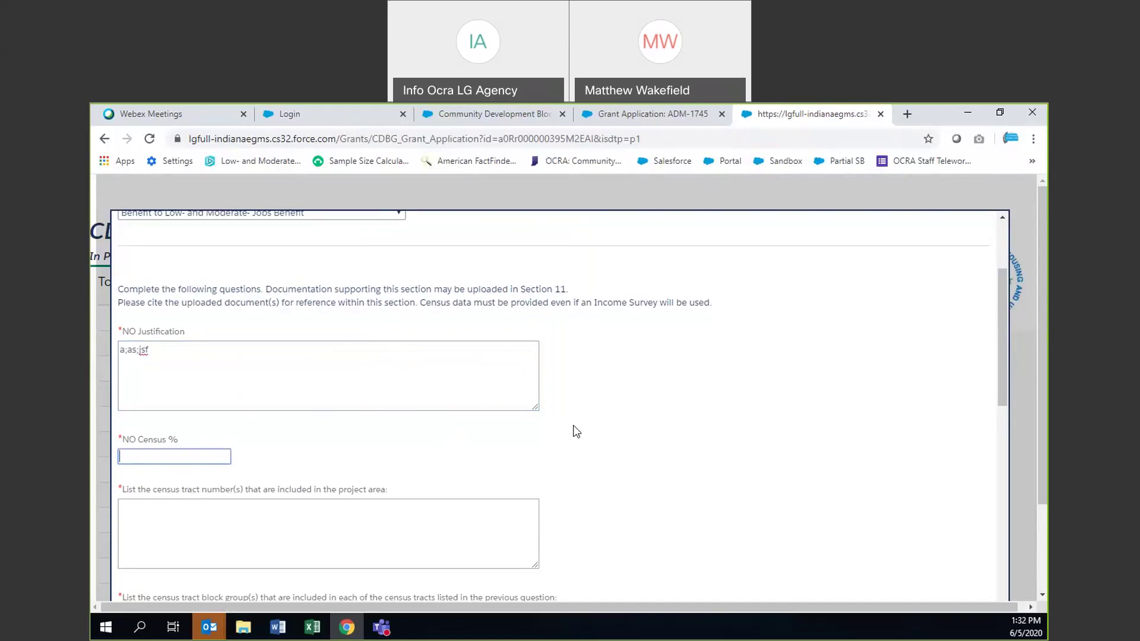
pyautogui.write('49')
pyautogui.click(371, 466)
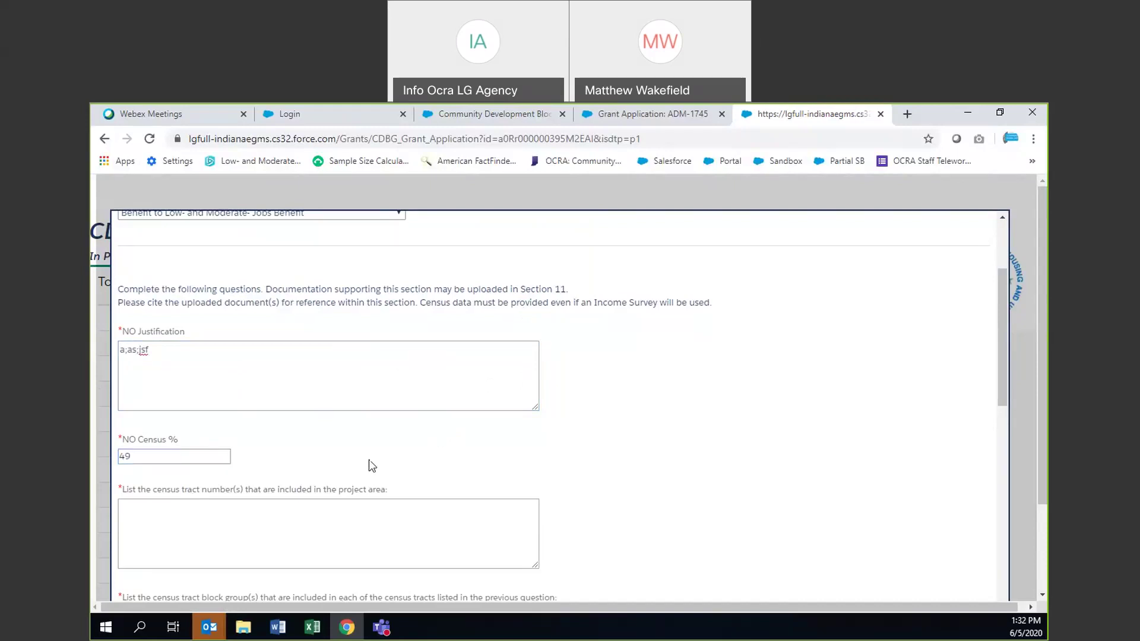
# List the project area's census tract numbers as "392429, 923920493", 223893 and 234342, each entry on its own line
pyautogui.scroll(-2, 239, 526)
pyautogui.click(234, 400)
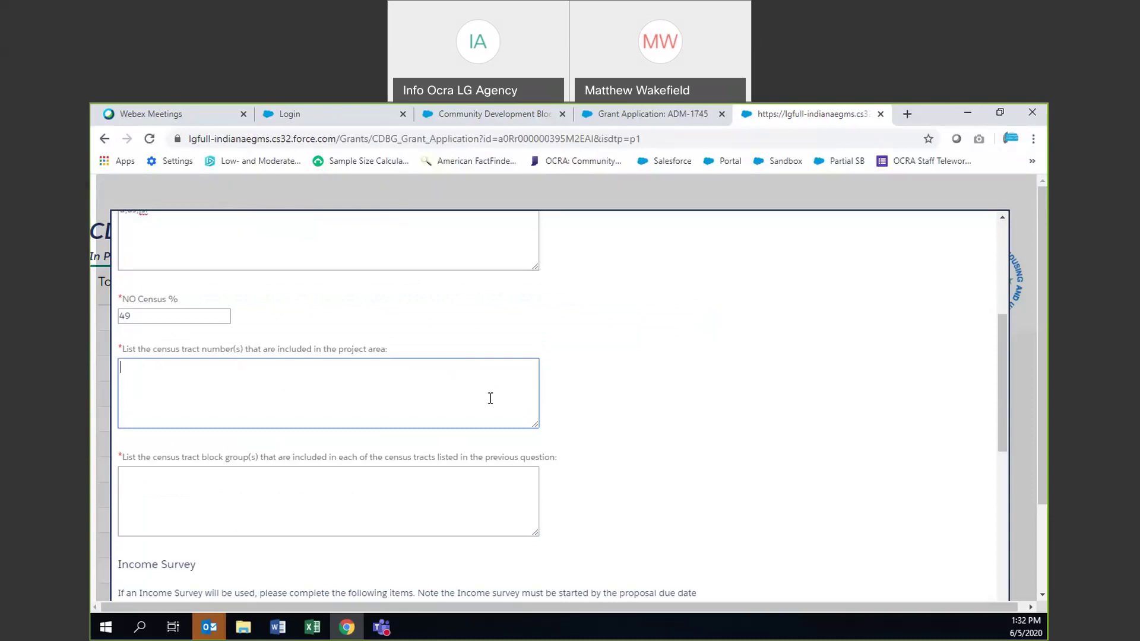
pyautogui.write('392429, 923920493')
pyautogui.press('Return')
pyautogui.write('223893 ')
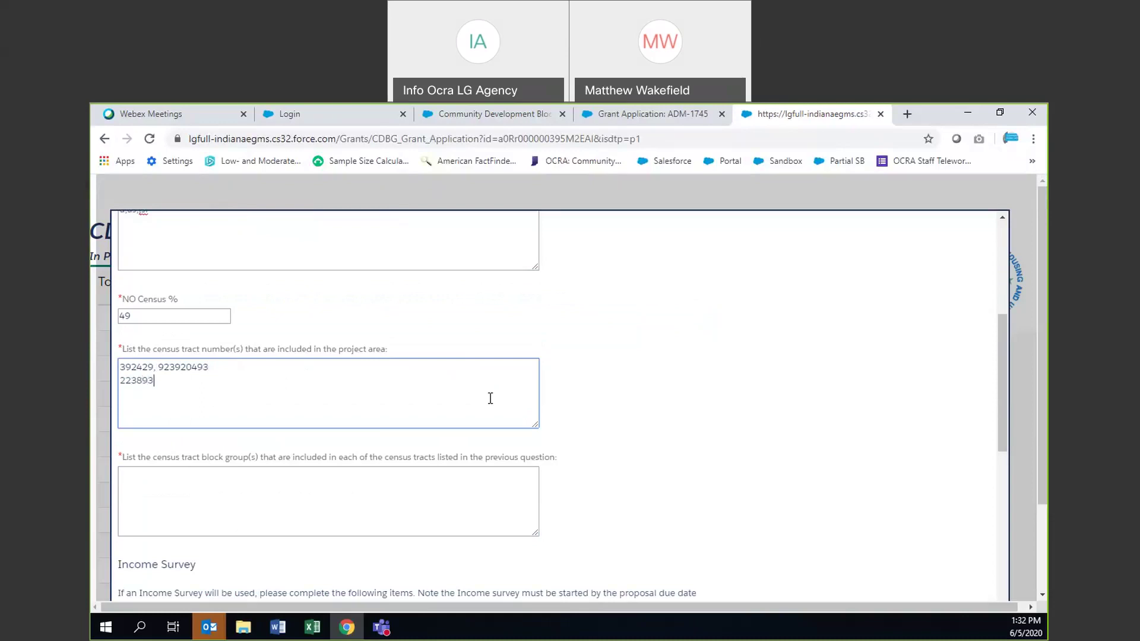
pyautogui.write('234342')
pyautogui.press('Return')
pyautogui.write('23')
pyautogui.press('Return')
pyautogui.write('4')
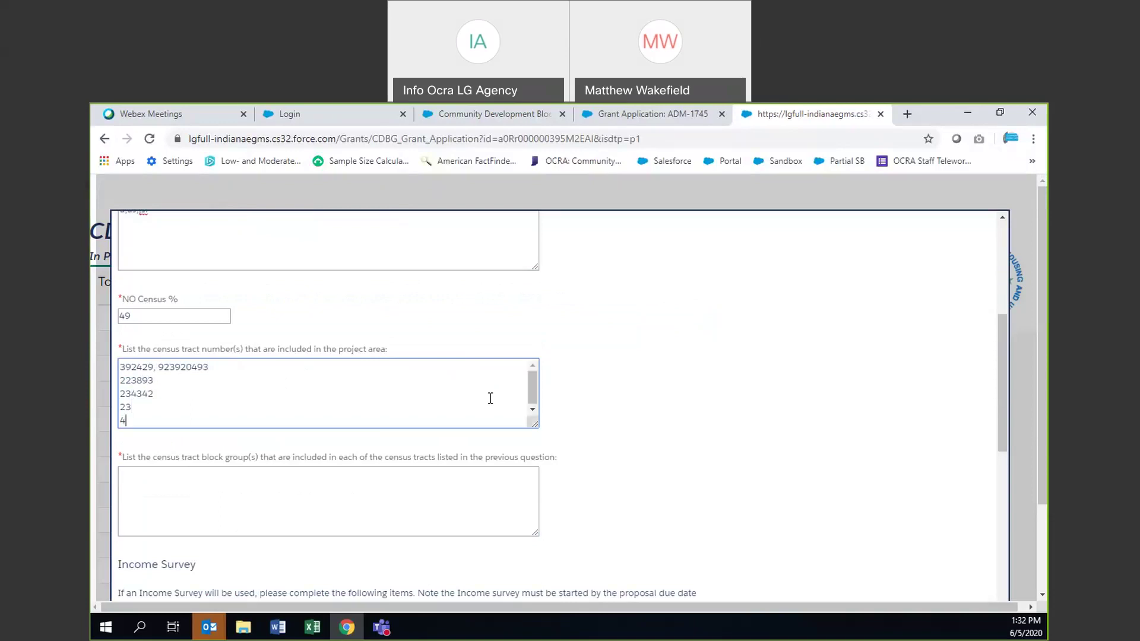
pyautogui.press('BackSpace')
pyautogui.press('BackSpace')
pyautogui.press('BackSpace')
pyautogui.press('BackSpace')
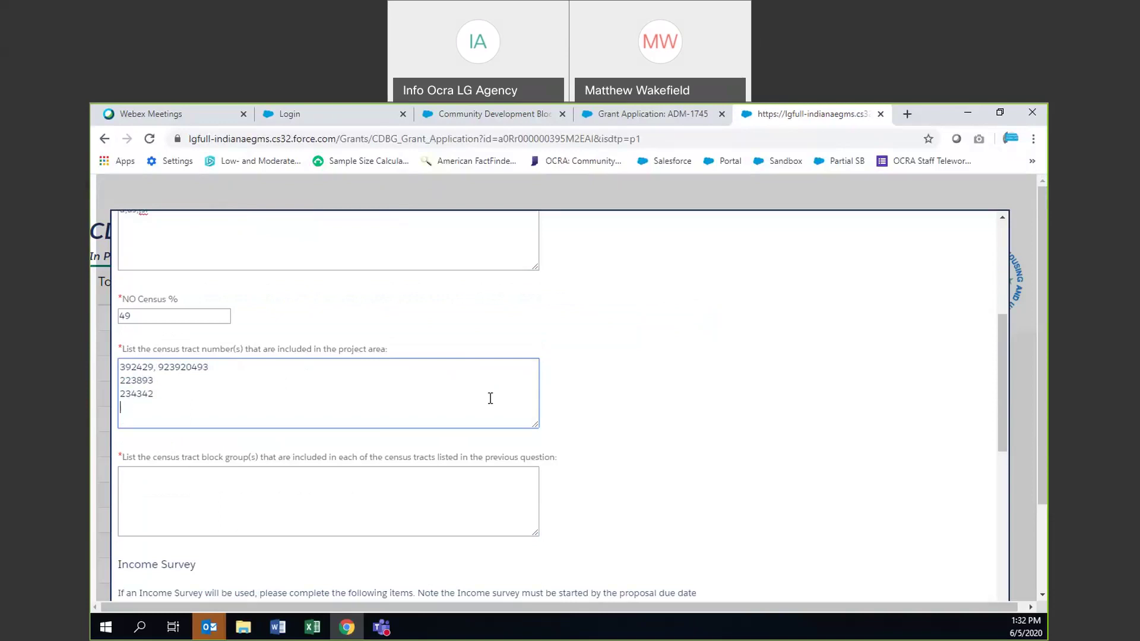
# List the census tract block groups as 2342323 on one line and "2342342, 23234" on the next
pyautogui.scroll(-2, 490, 398)
pyautogui.click(204, 386)
pyautogui.write('2342323')
pyautogui.press('Return')
pyautogui.write('2342342')
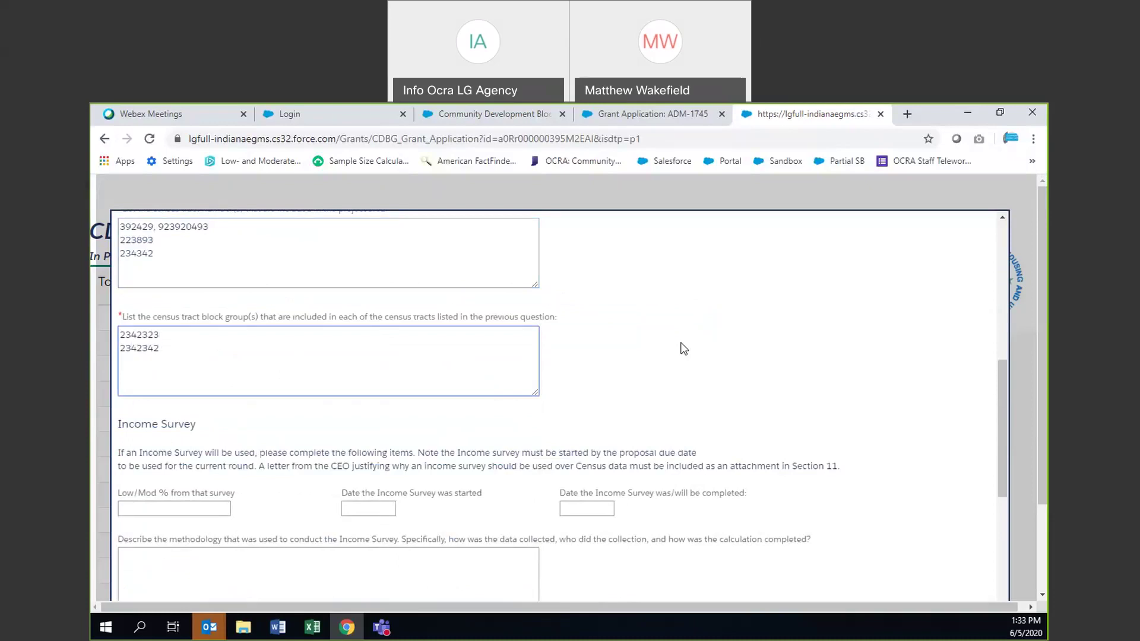
pyautogui.write(', 23234')
# Go past the income survey and blight items and save the National Objective section
pyautogui.scroll(-2, 184, 287)
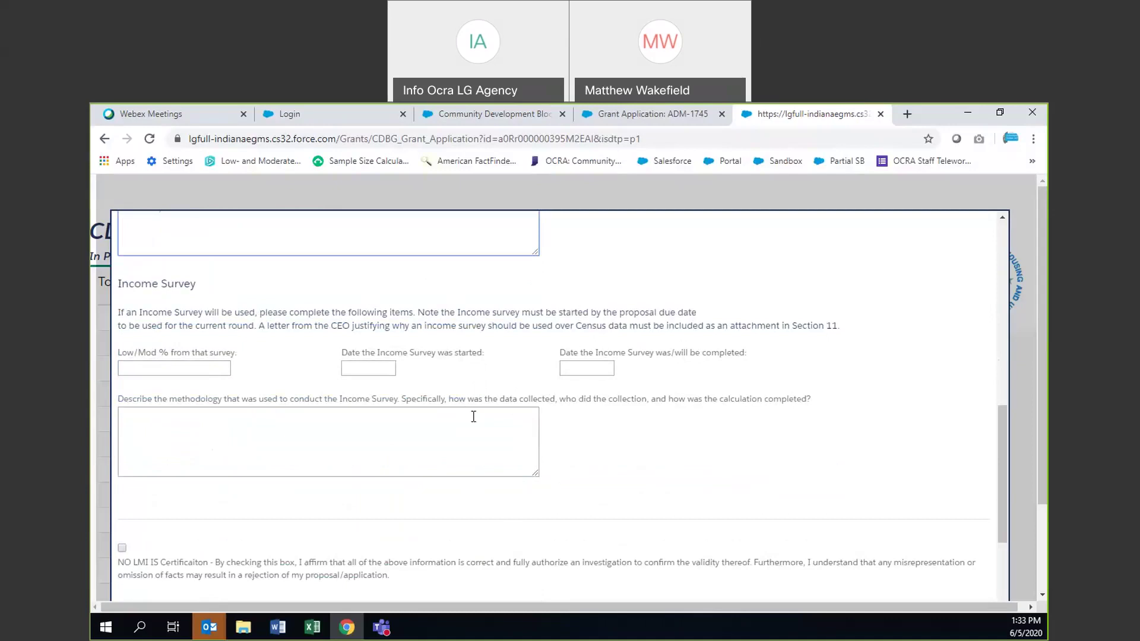
pyautogui.scroll(-4, 310, 367)
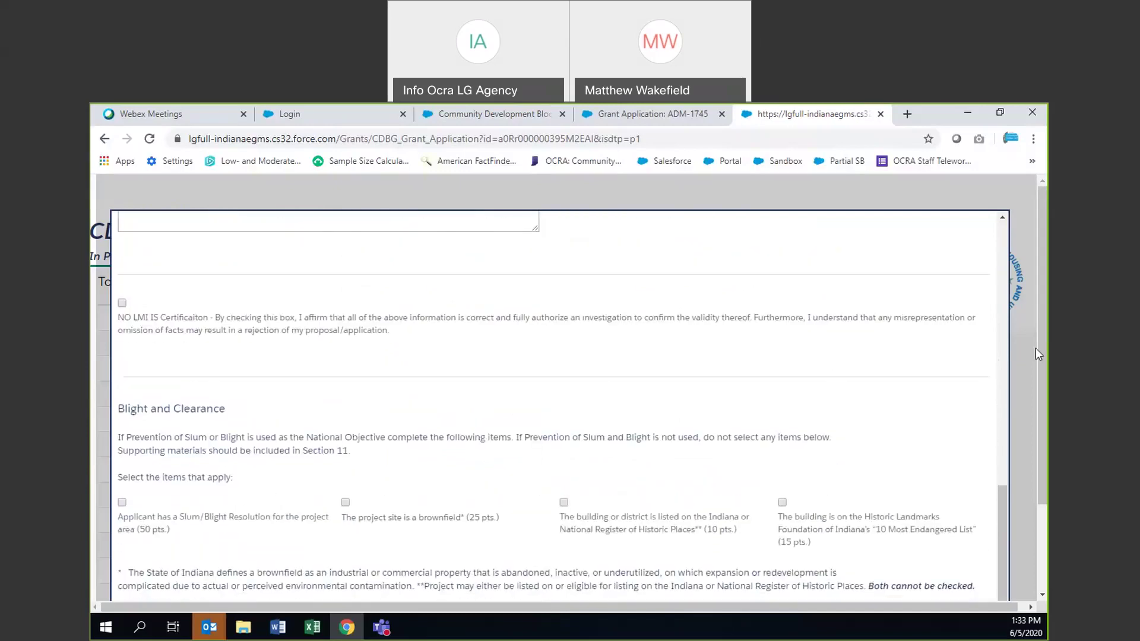
pyautogui.scroll(-2, 1036, 347)
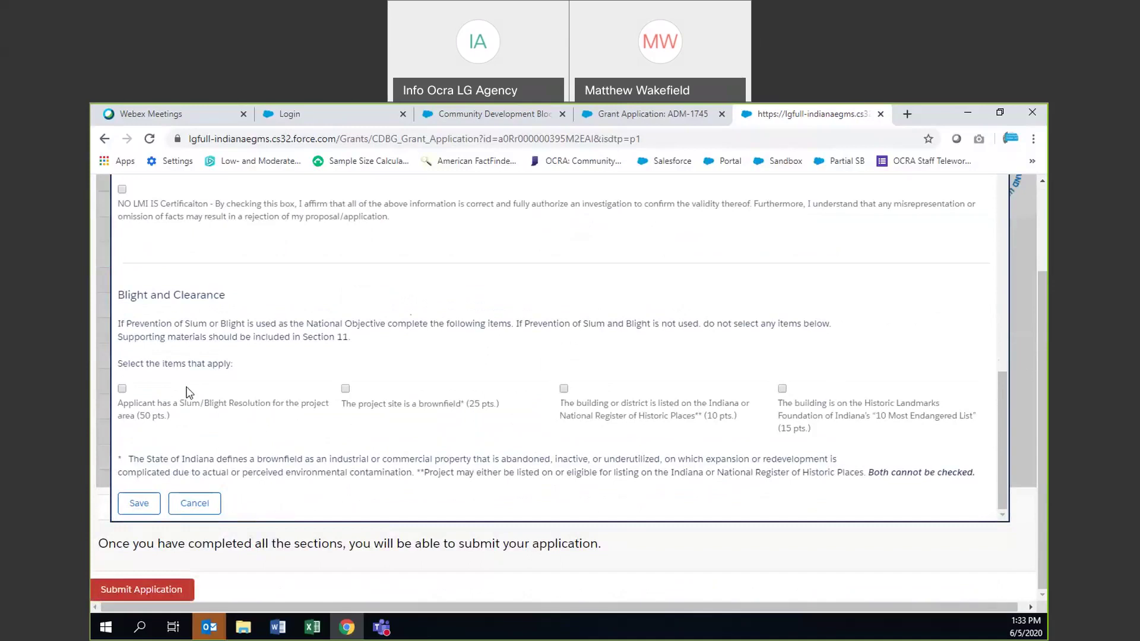
pyautogui.click(139, 504)
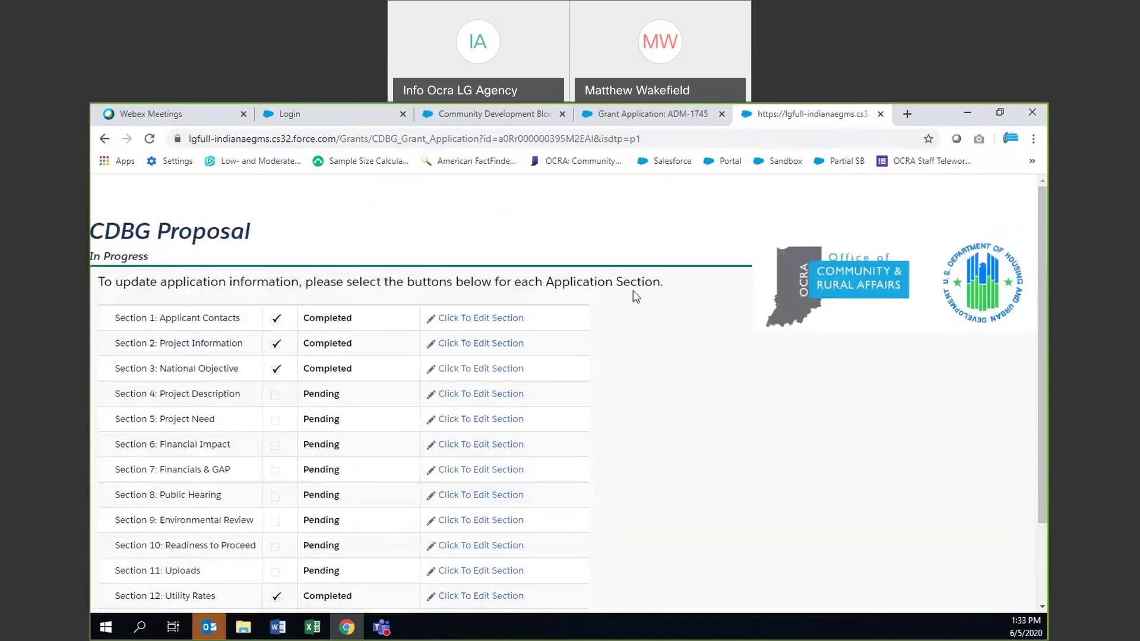
# Open Section 4: Project Description and summarize the planning efforts as "LSDFJLSFKJasd;lsjf d" with "asdf" on a separate line below
pyautogui.scroll(-1, 629, 297)
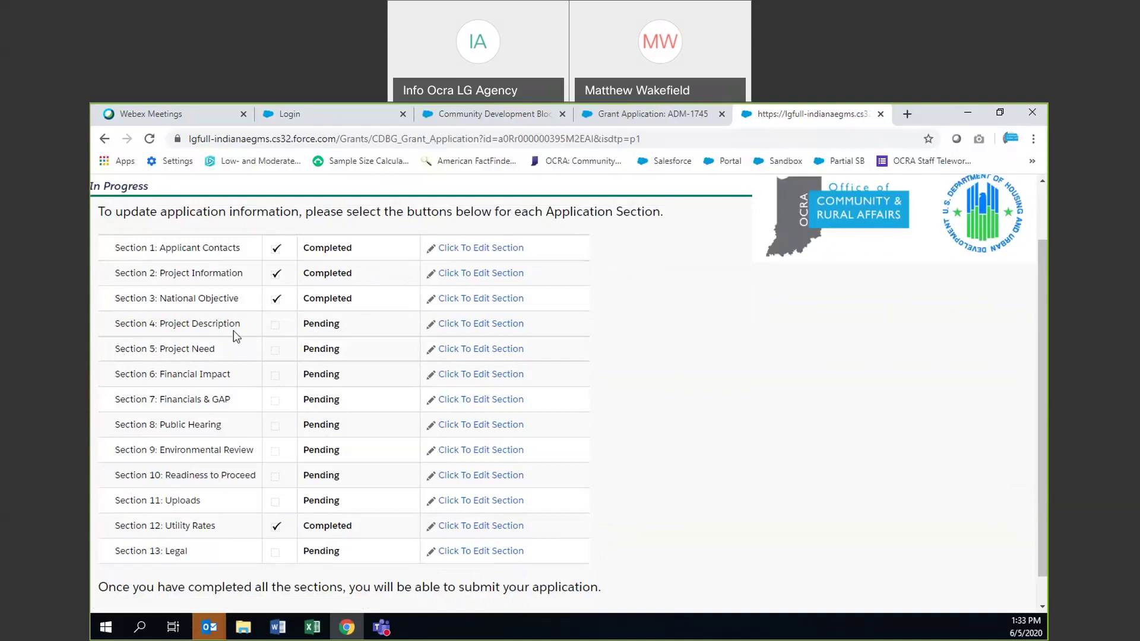
pyautogui.click(466, 328)
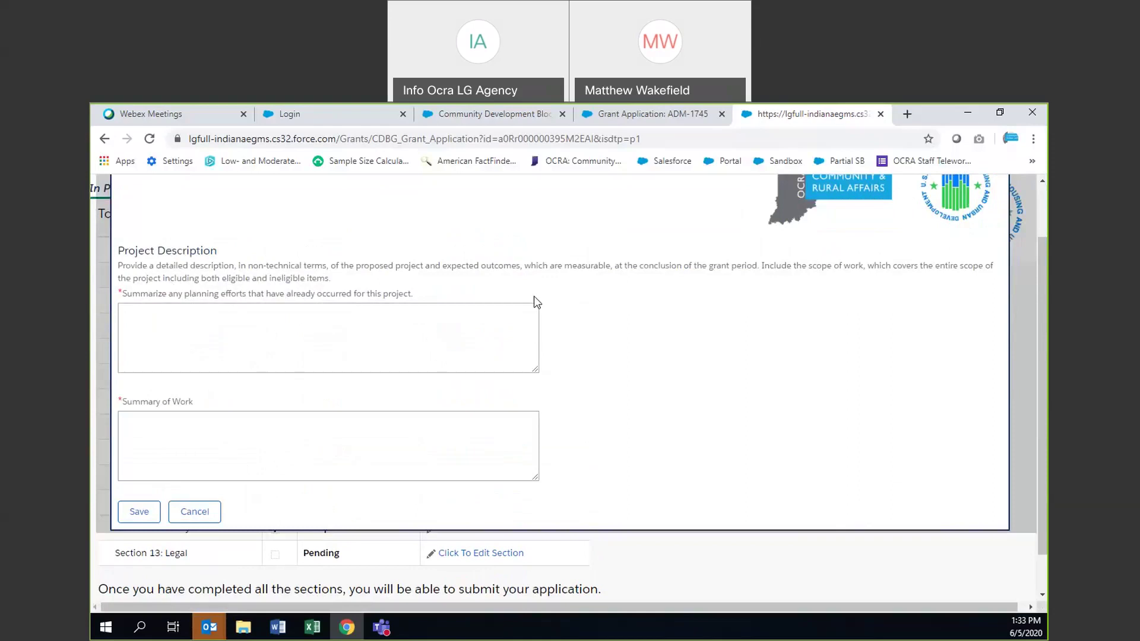
pyautogui.click(210, 310)
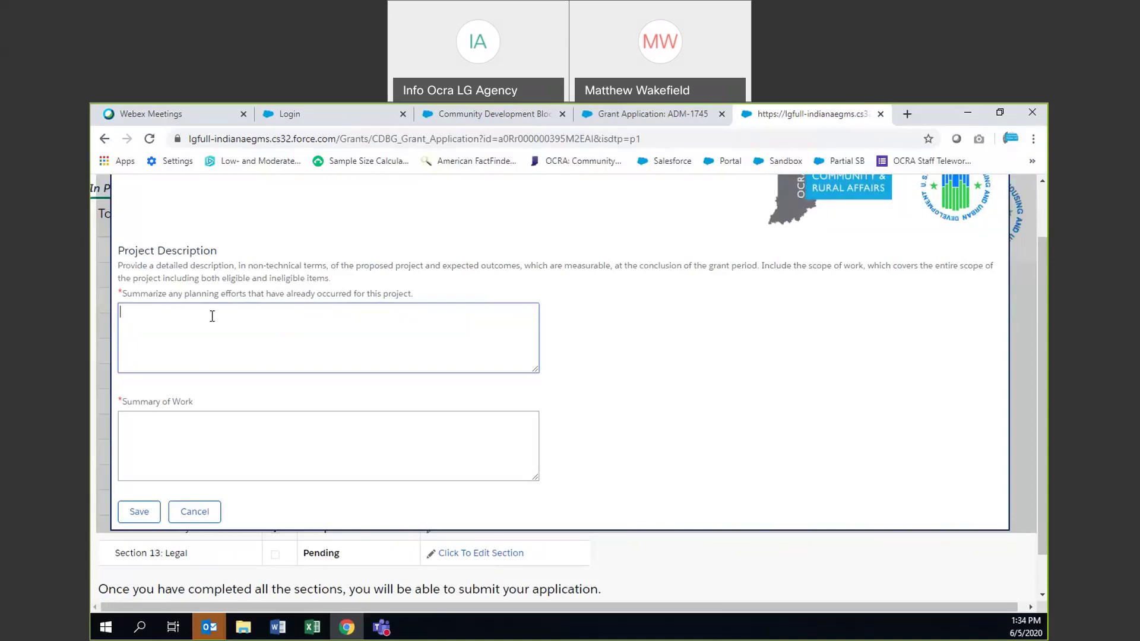
pyautogui.write('LSDFJLSFKJasd;lsjf d')
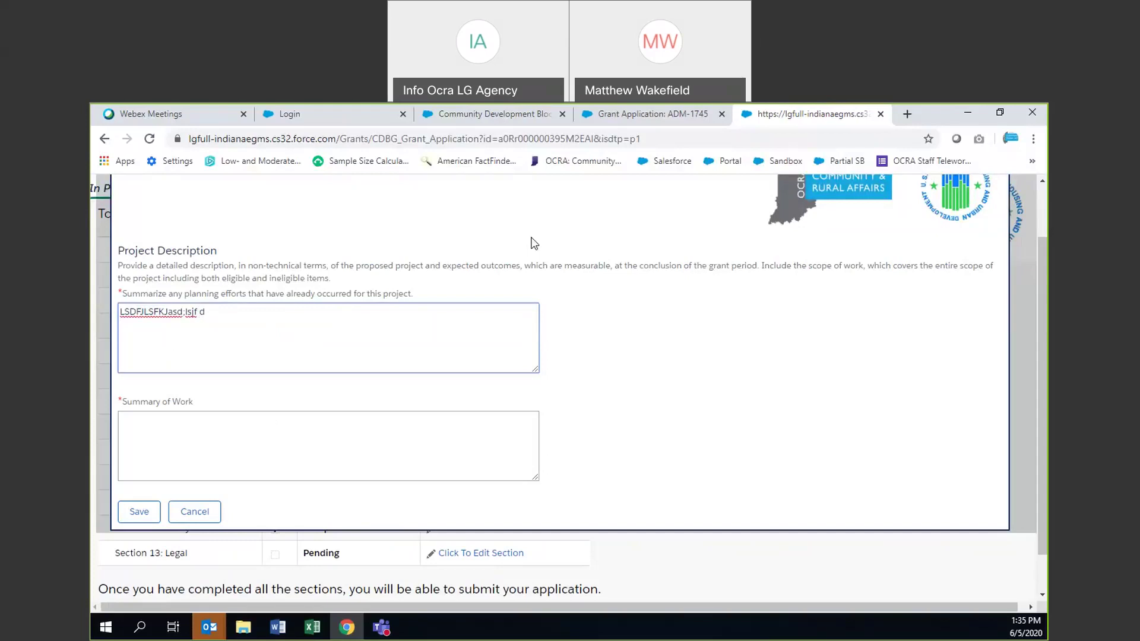
pyautogui.press('Return')
pyautogui.write('asdf')
# Enter "asd;lfkjasf as;lsdfj;l" as the Summary of Work and save the Project Description section
pyautogui.click(294, 459)
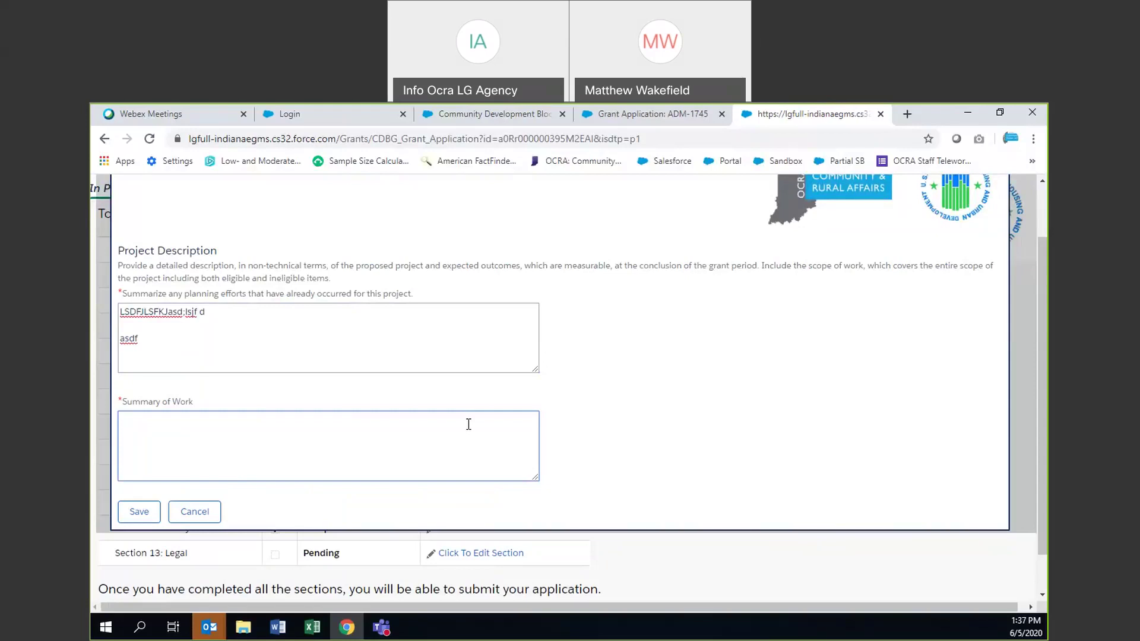
pyautogui.write('asd;lfkjasf as;lsdfj;l')
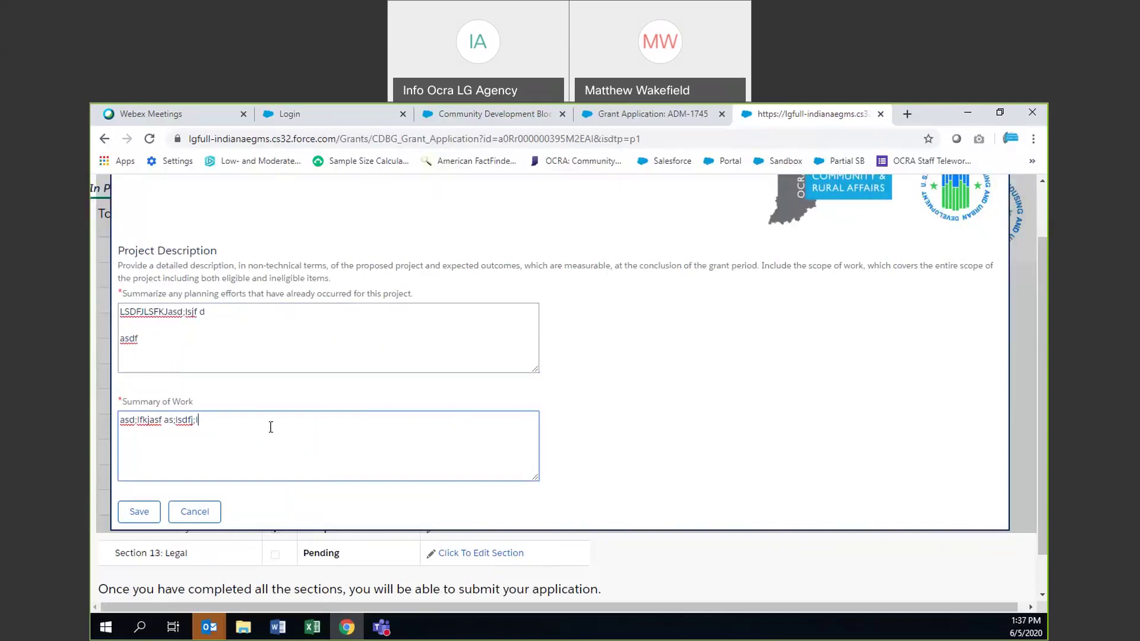
pyautogui.click(144, 519)
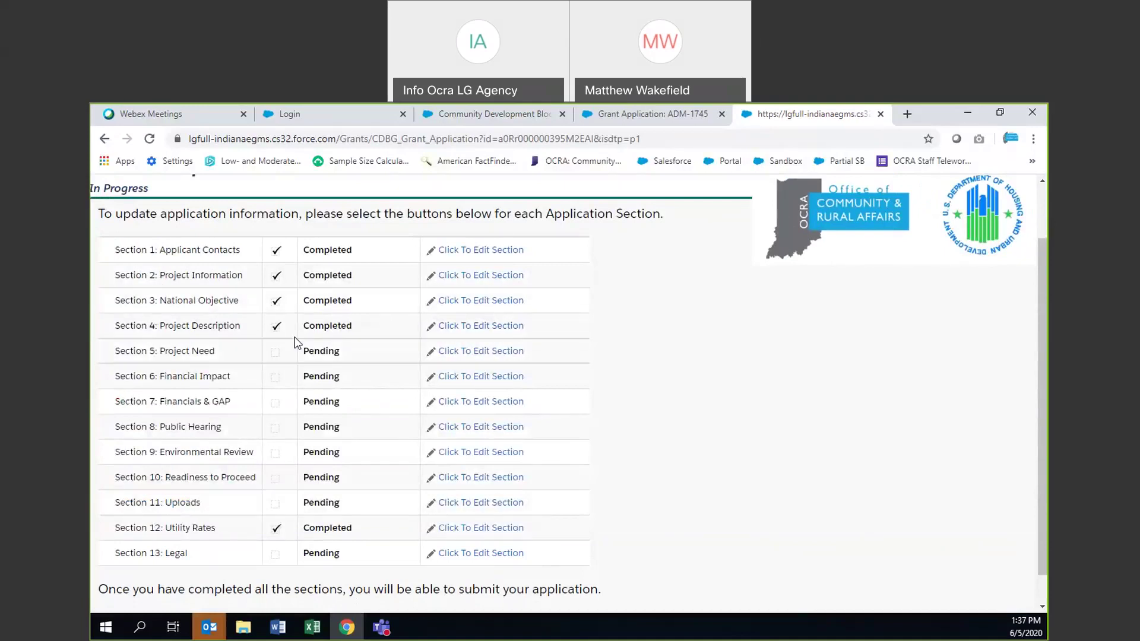
# Complete Section 5 with "as;lfjkadsfklj" as the project need and save it
pyautogui.click(473, 354)
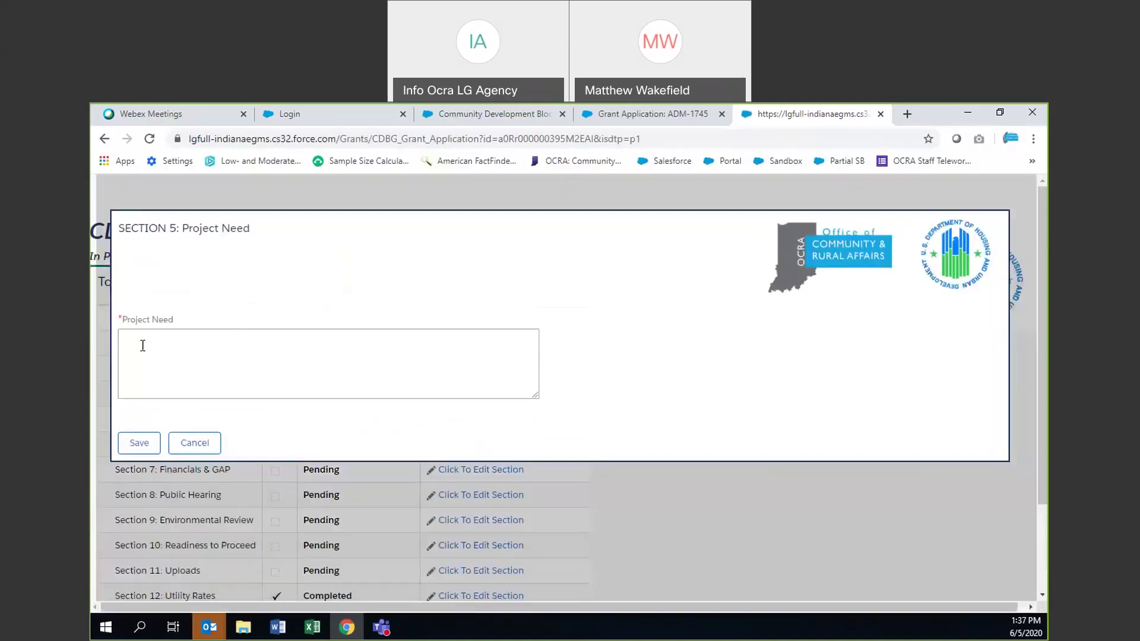
pyautogui.click(143, 345)
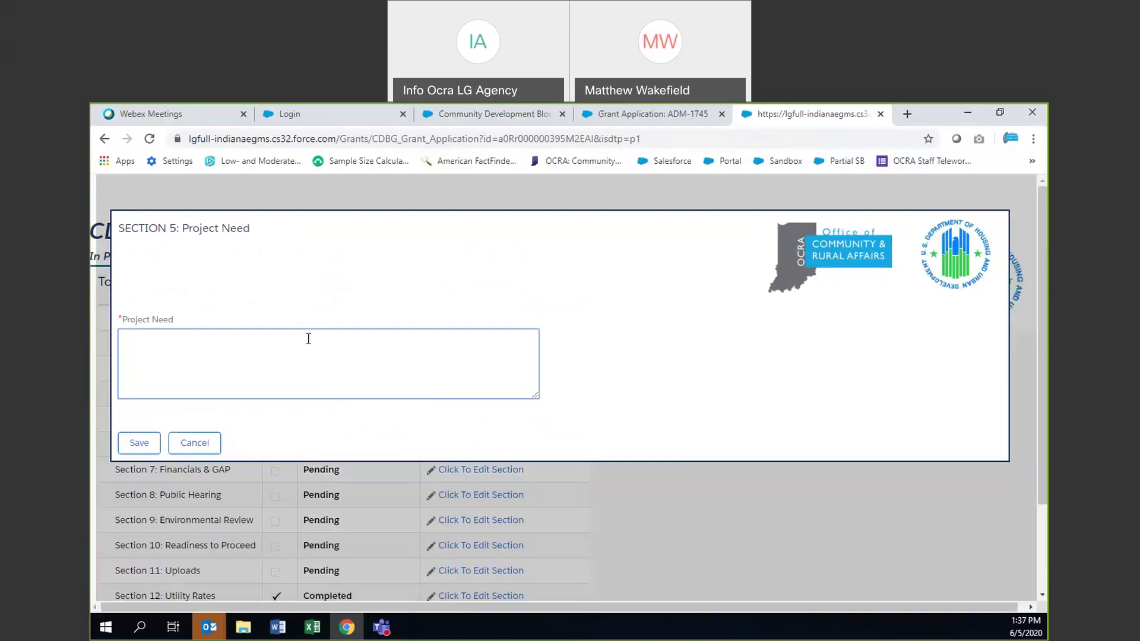
pyautogui.write('as;lfjkadsfklj')
pyautogui.click(139, 444)
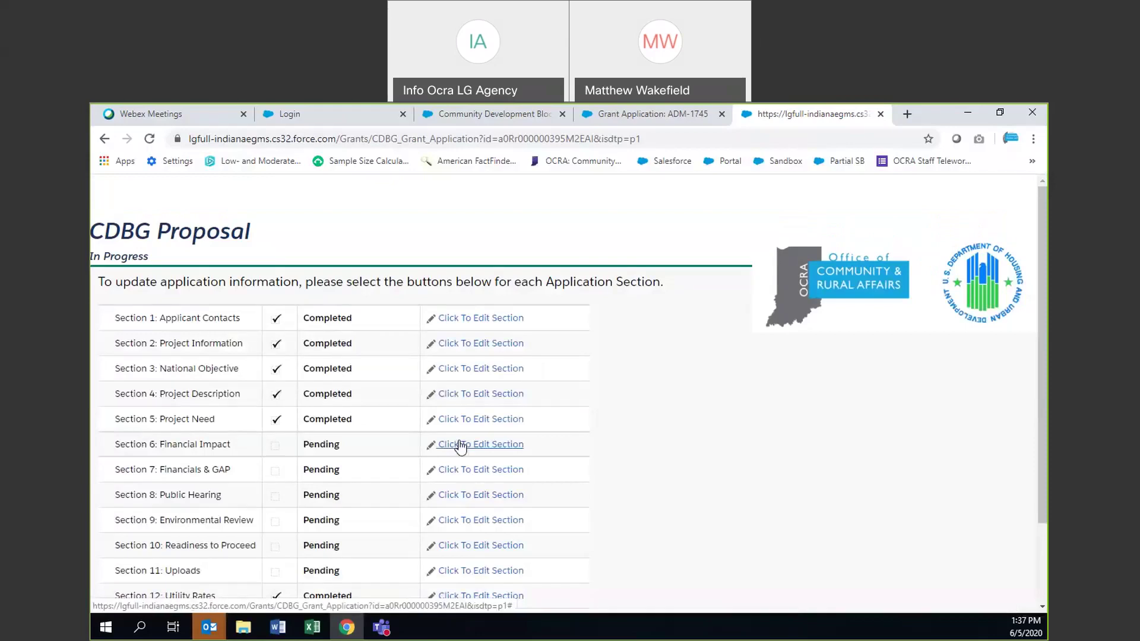
# Complete Section 6 with "asd;flkjaf;jasf" as the financial impact and save it
pyautogui.click(460, 446)
pyautogui.click(183, 327)
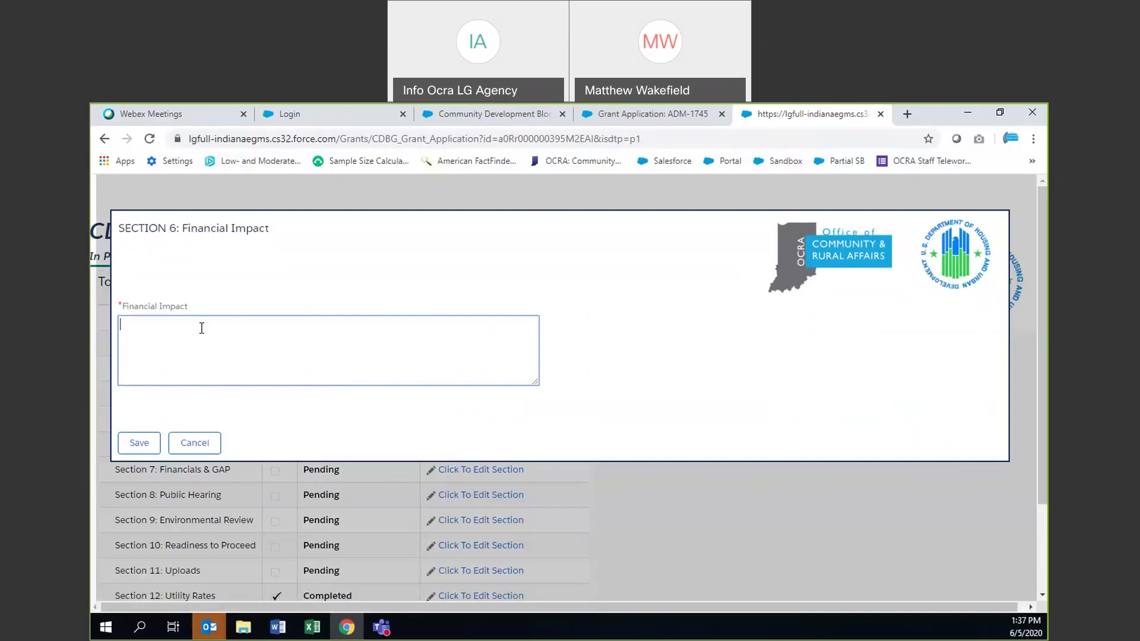
pyautogui.write('asd;flkjaf;jasf')
pyautogui.click(124, 446)
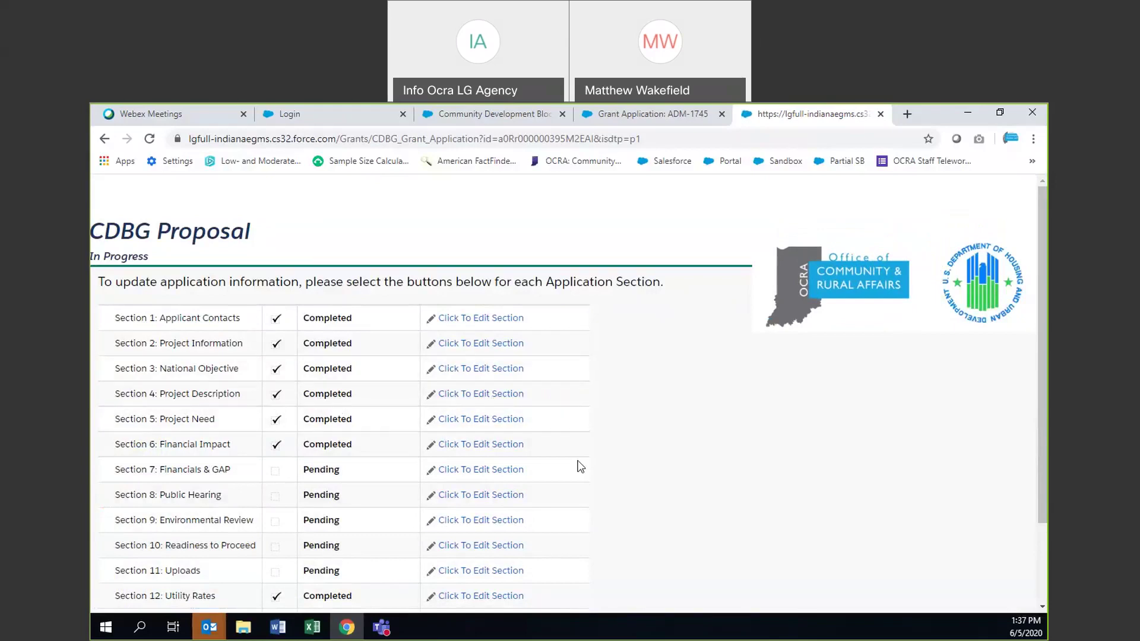
# Open Section 7: Financials & GAP and set the CDBG amount for Administration to 2000 in the Summary Budget Table
pyautogui.scroll(-1, 610, 458)
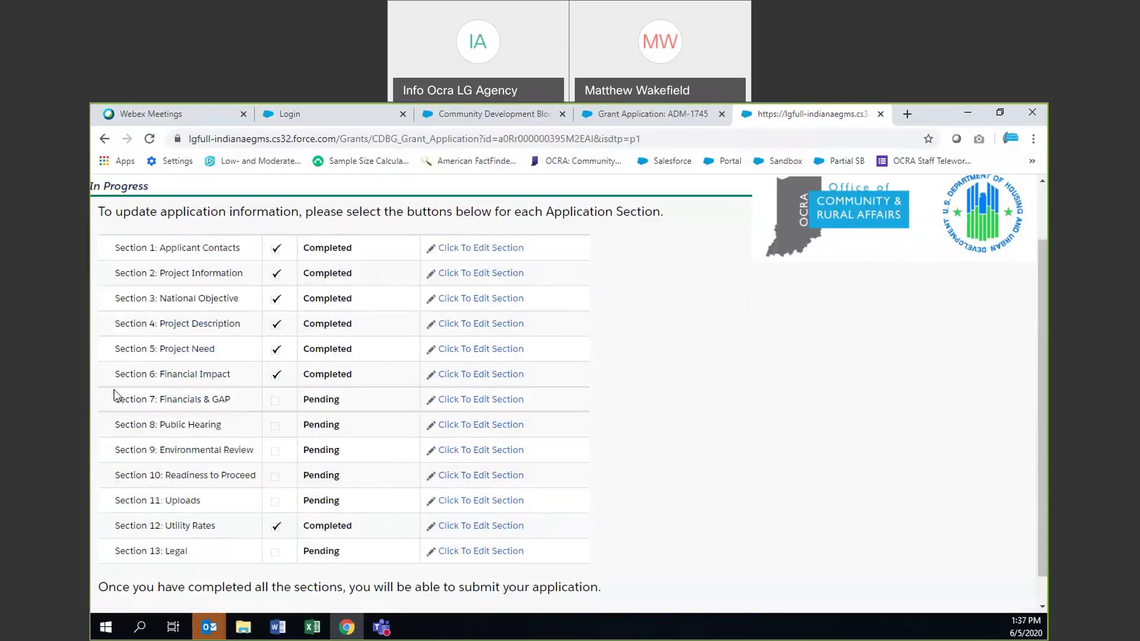
pyautogui.click(462, 401)
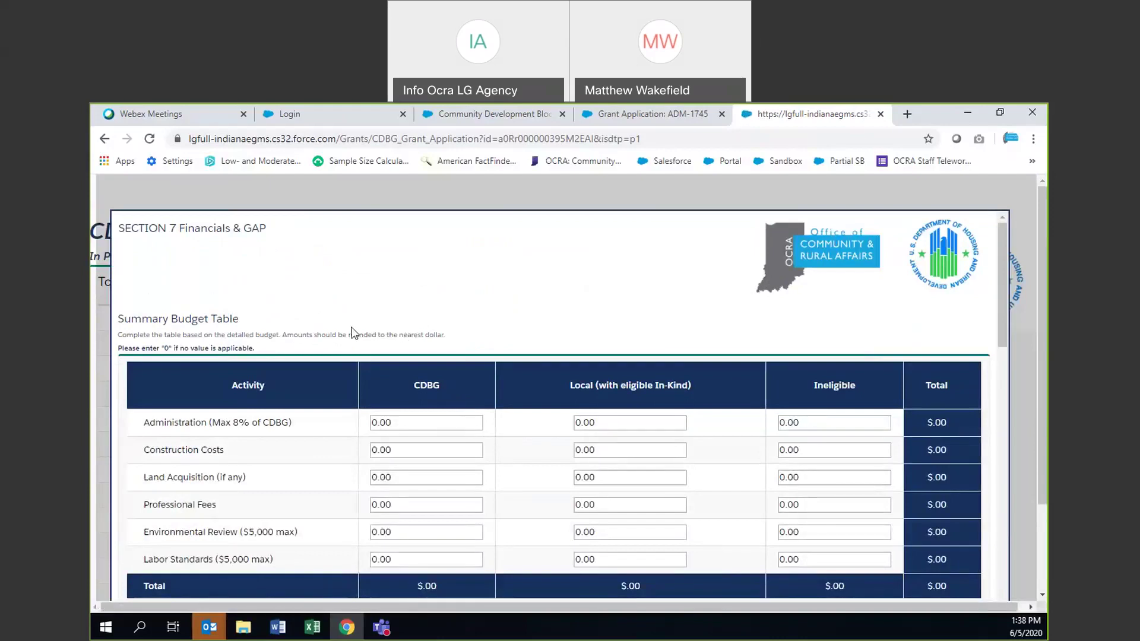
pyautogui.scroll(-1, 356, 326)
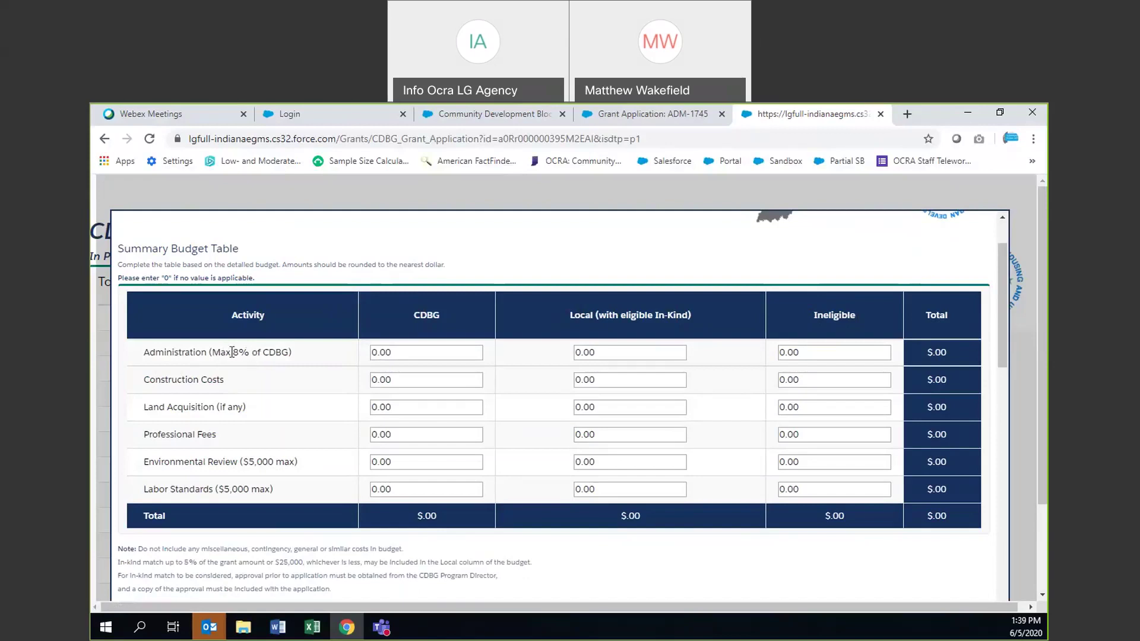
pyautogui.click(397, 352)
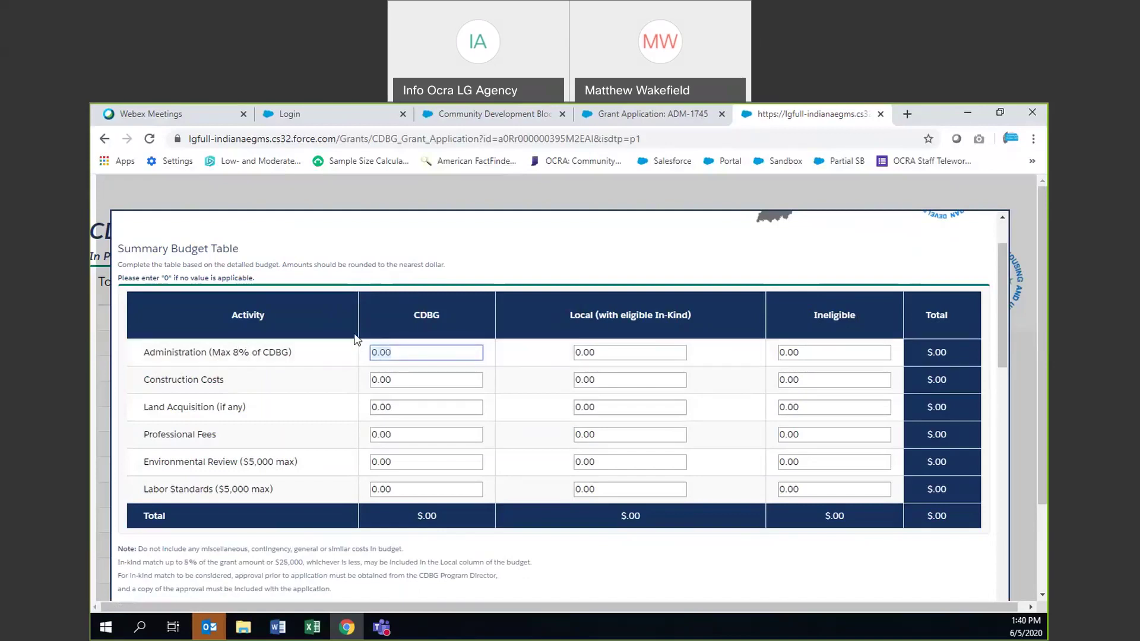
pyautogui.write('2000')
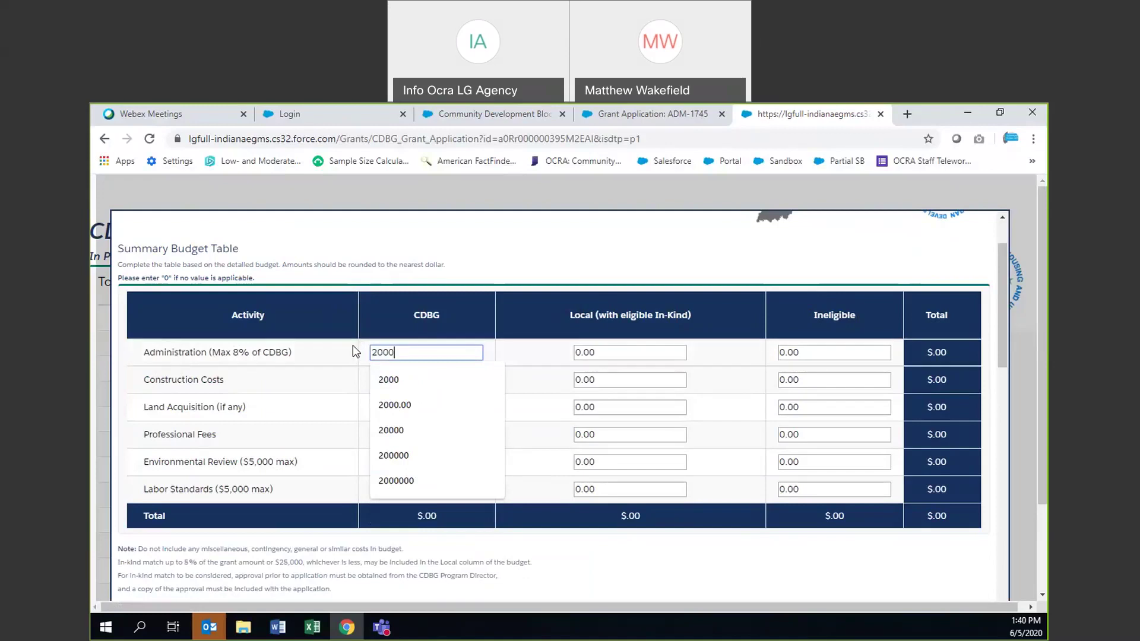
pyautogui.press('Down')
pyautogui.press('Return')
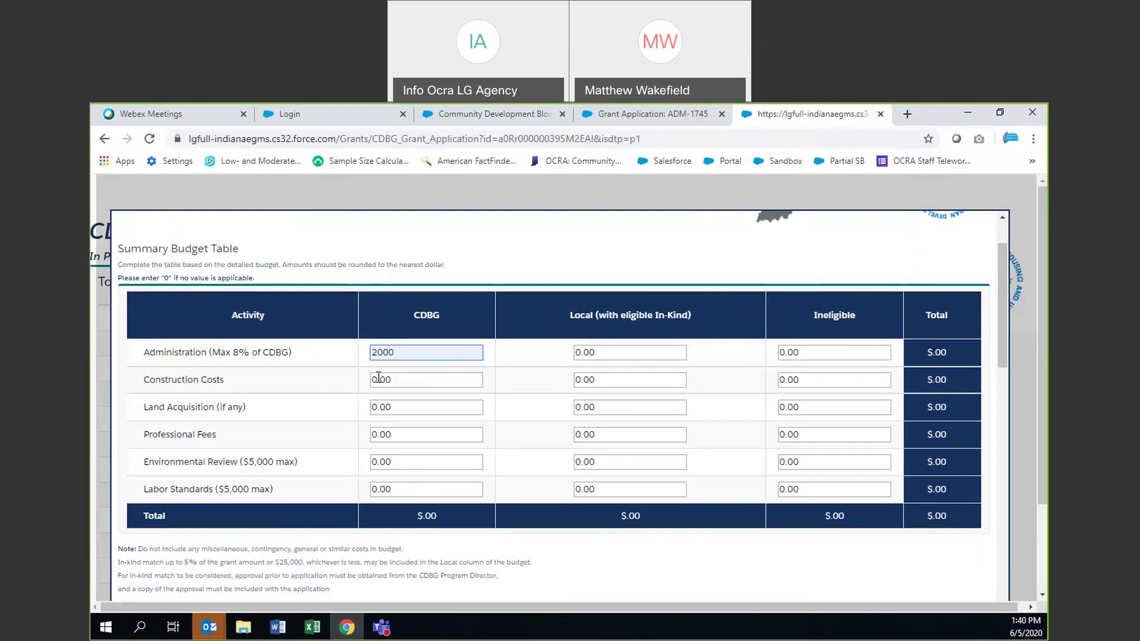
# Set the CDBG amount for Construction Costs to 200000 in the Summary Budget Table
pyautogui.click(410, 380)
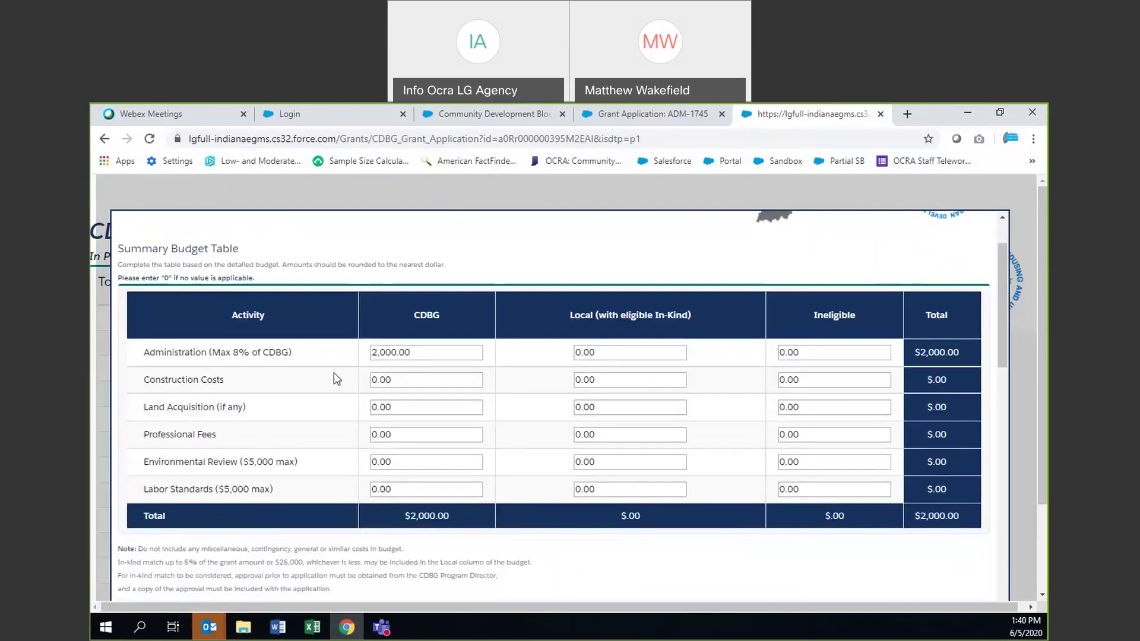
pyautogui.click(401, 382)
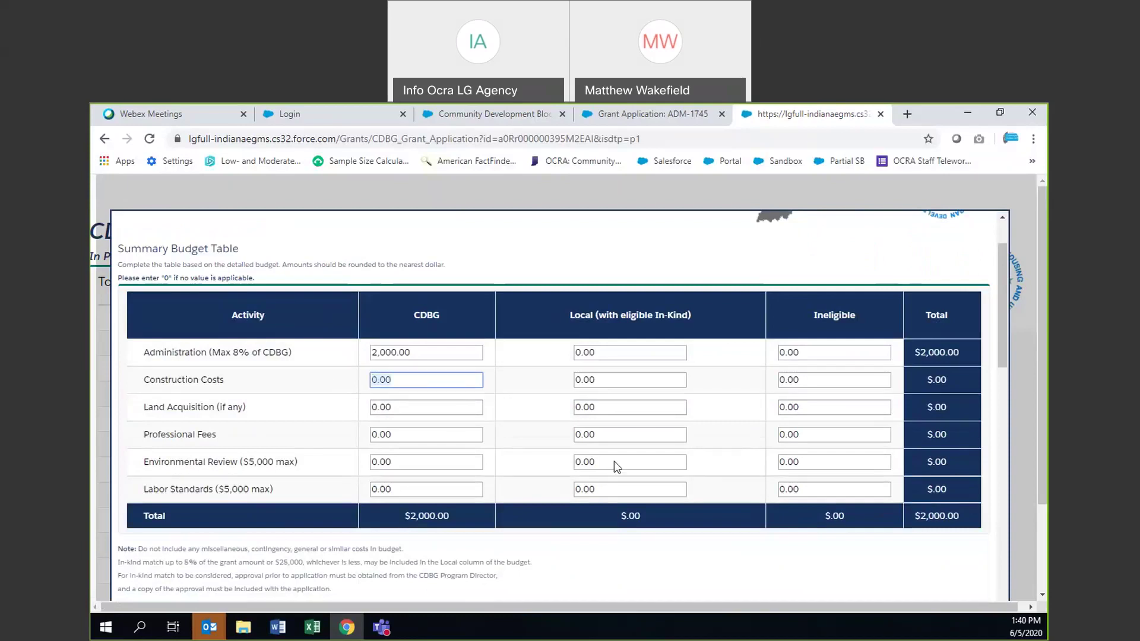
pyautogui.write('2')
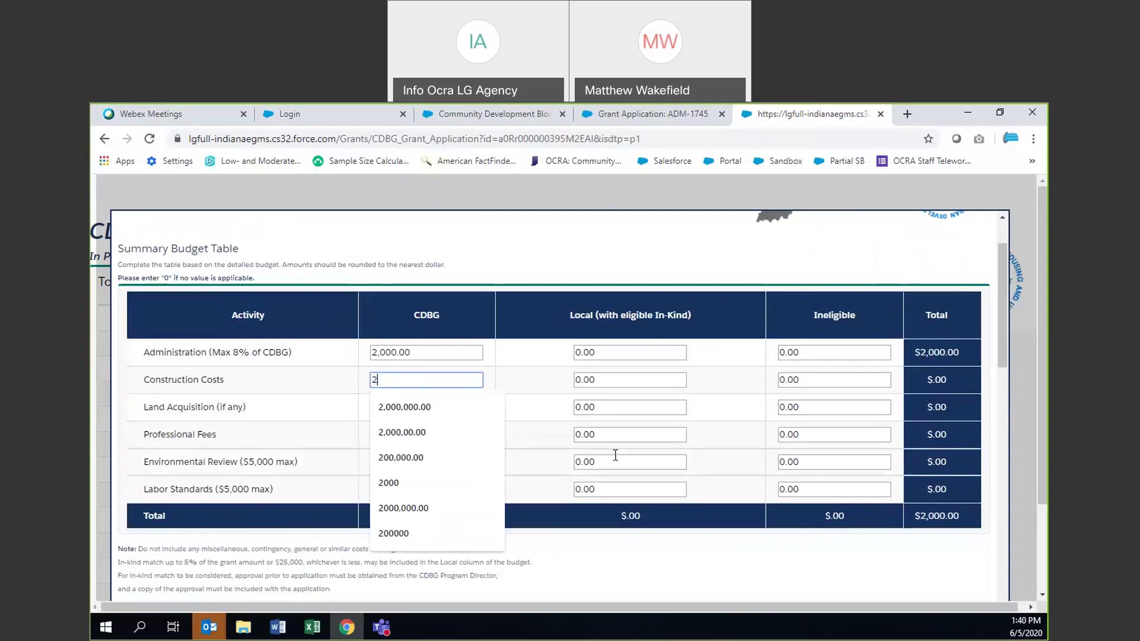
pyautogui.write('00000')
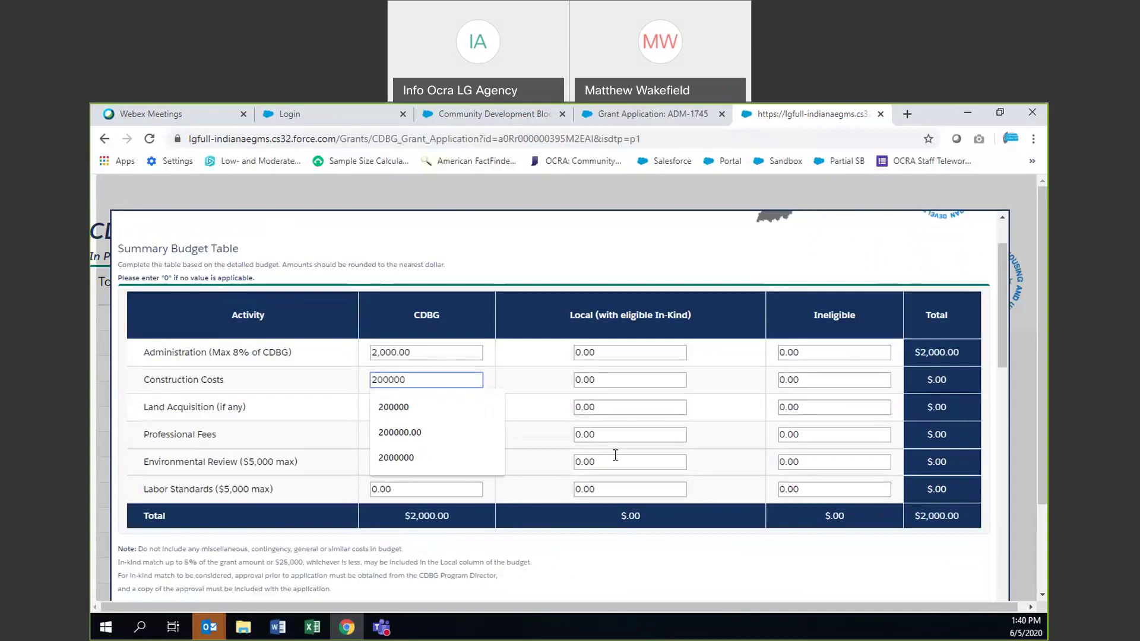
pyautogui.click(311, 385)
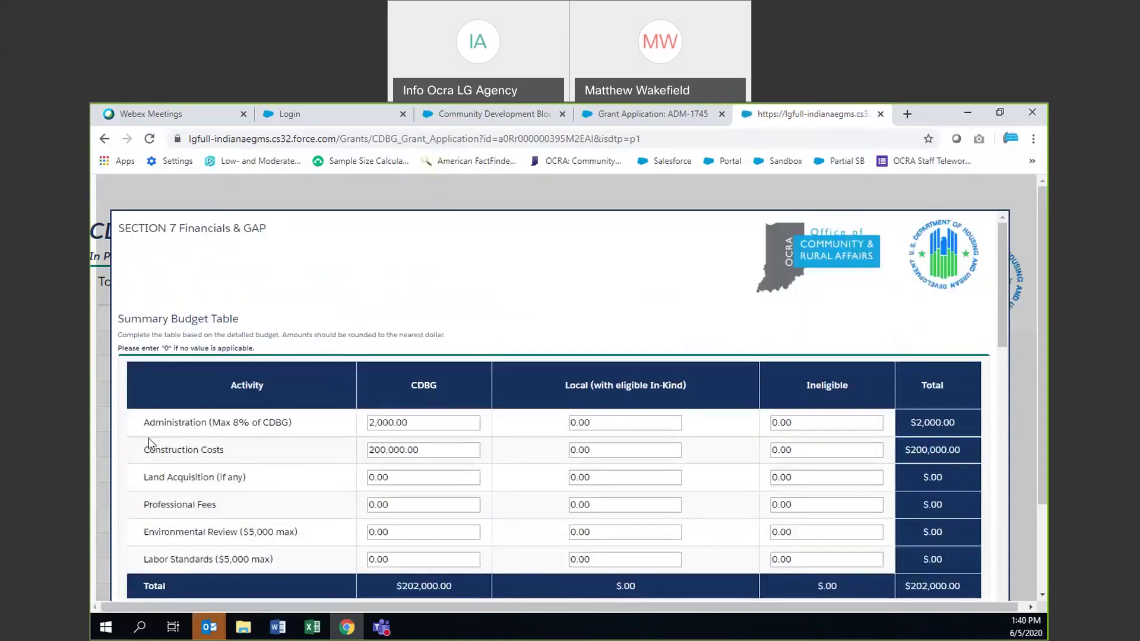
pyautogui.moveTo(144, 451); pyautogui.dragTo(225, 450)
pyautogui.click(227, 451)
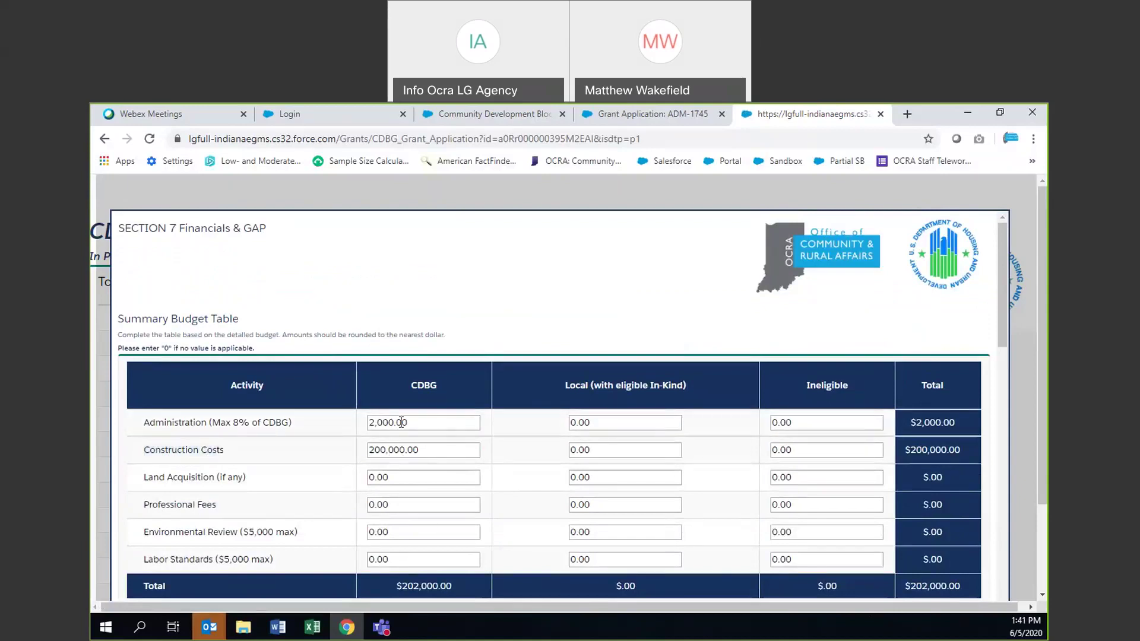
# Set the Local (with eligible In-Kind) amount for Land Acquisition to 62500 in the Summary Budget Table
pyautogui.scroll(-2, 401, 422)
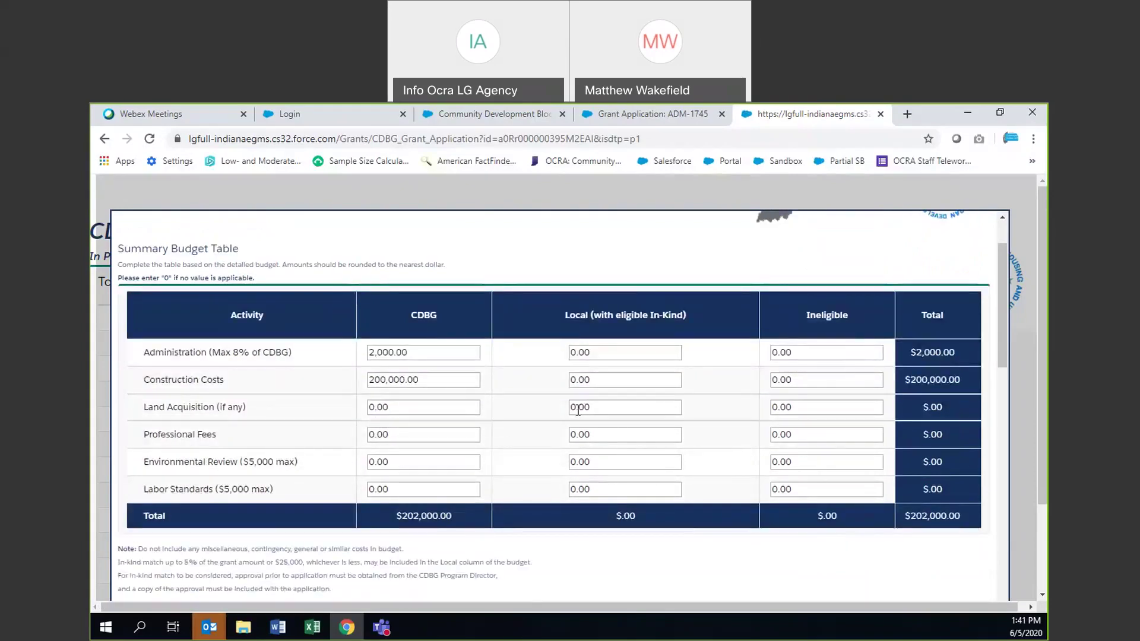
pyautogui.click(595, 380)
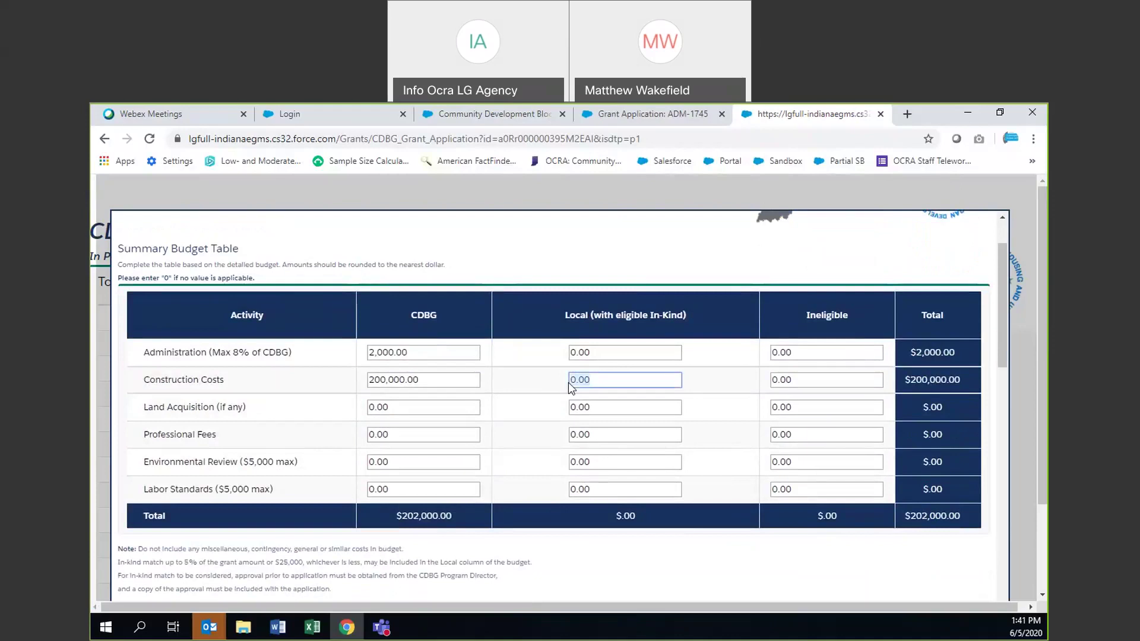
pyautogui.click(599, 352)
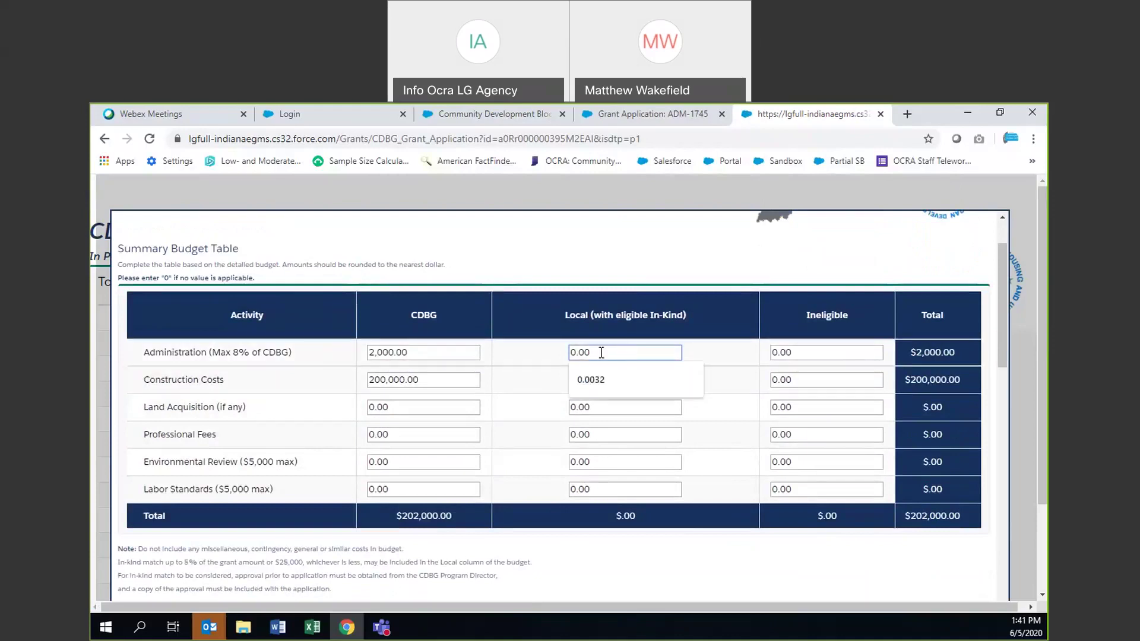
pyautogui.click(183, 452)
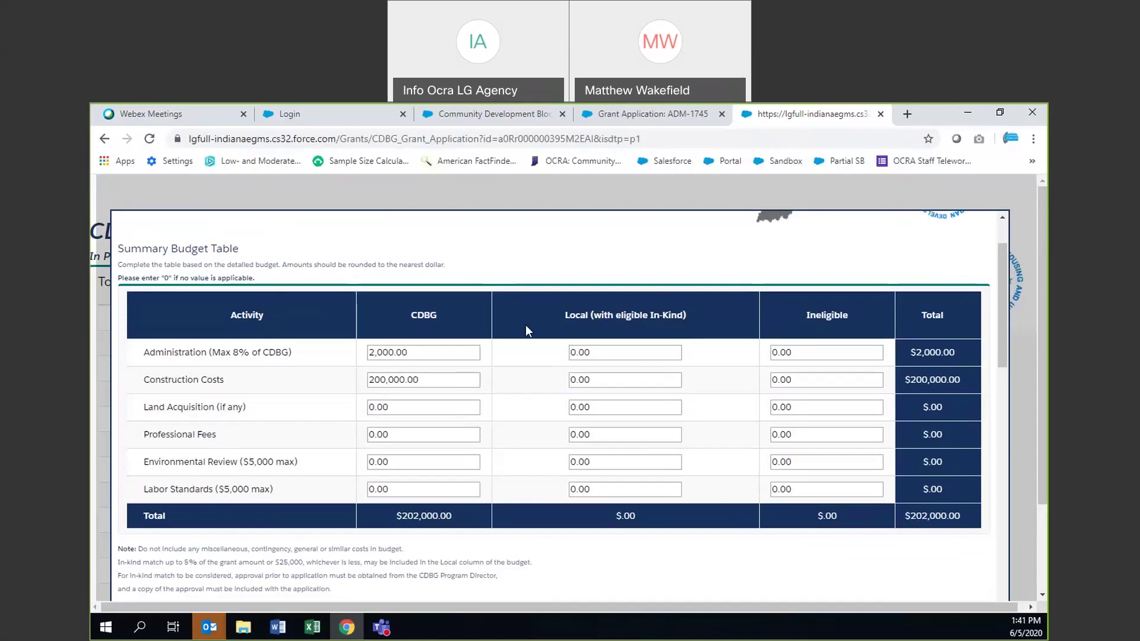
pyautogui.click(601, 407)
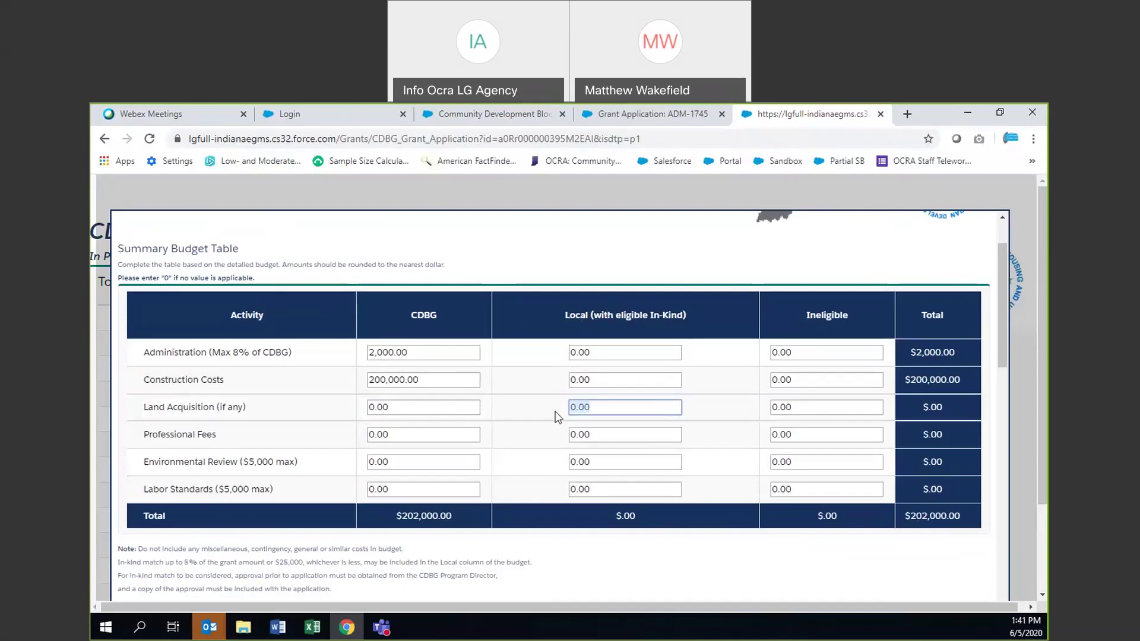
pyautogui.write('62')
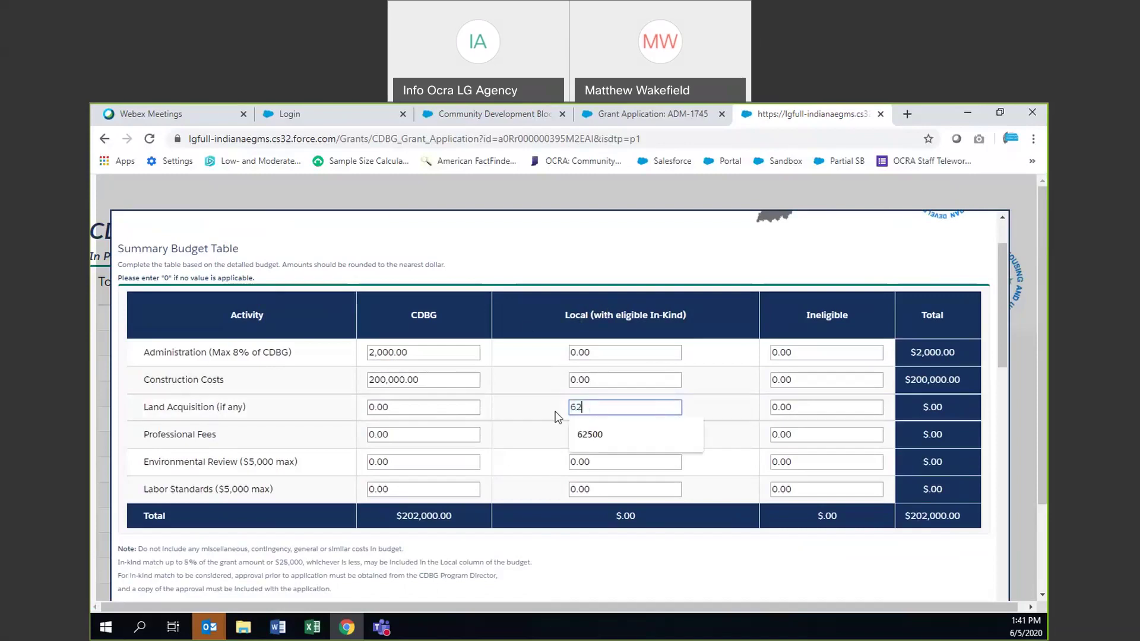
pyautogui.write('500')
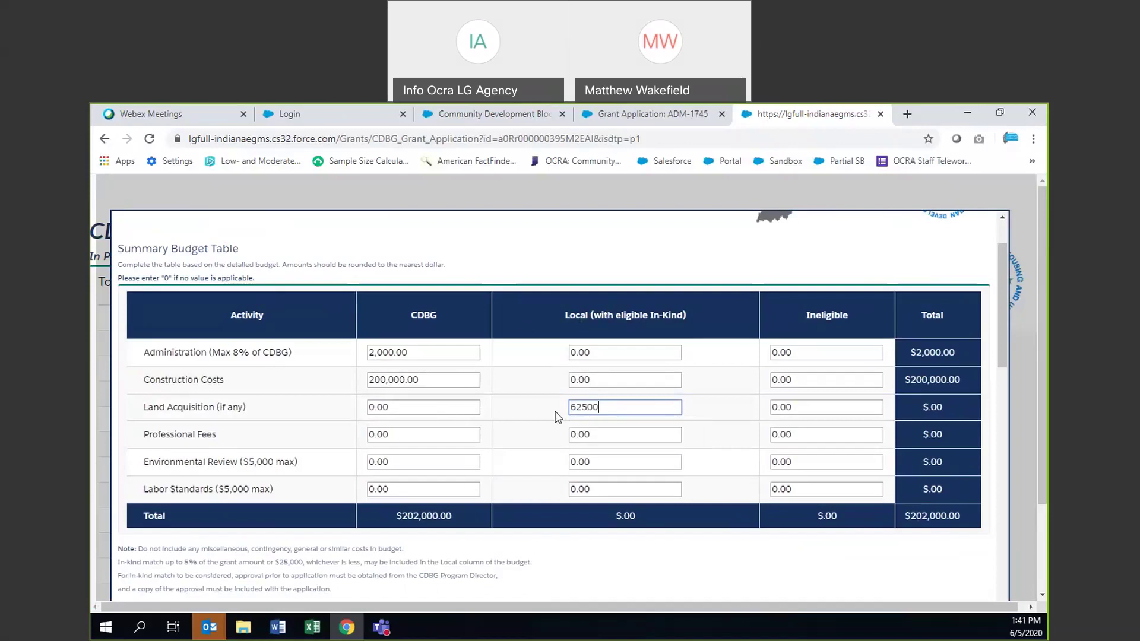
pyautogui.click(557, 421)
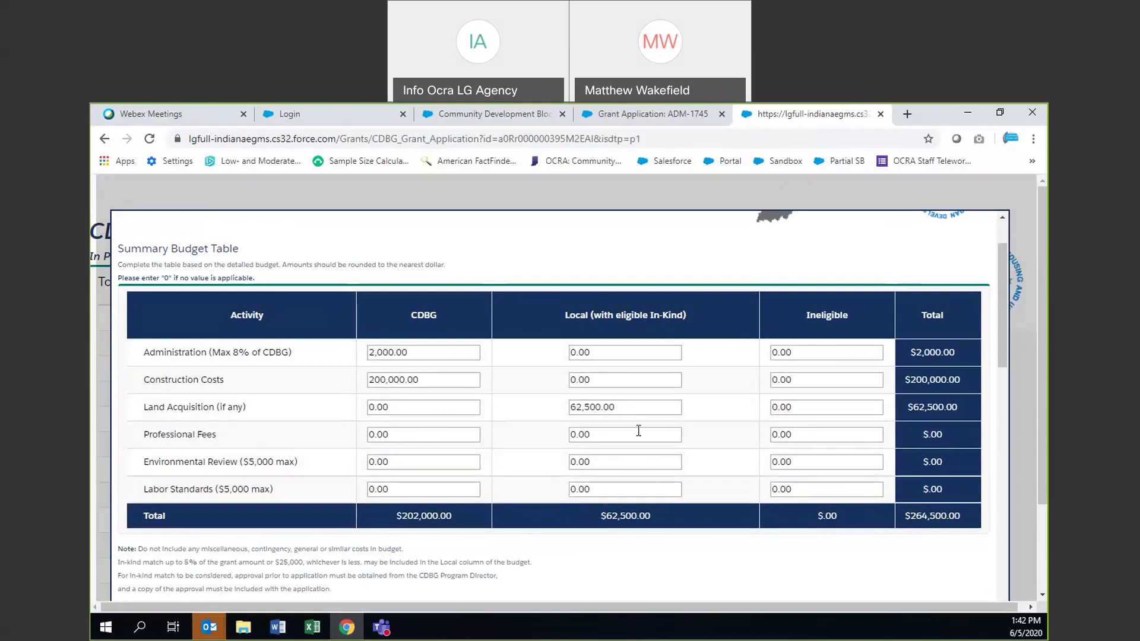
# Fill the first Local Match Sources row with source type Other, source "Other" and an amount of 62500
pyautogui.scroll(-2, 638, 430)
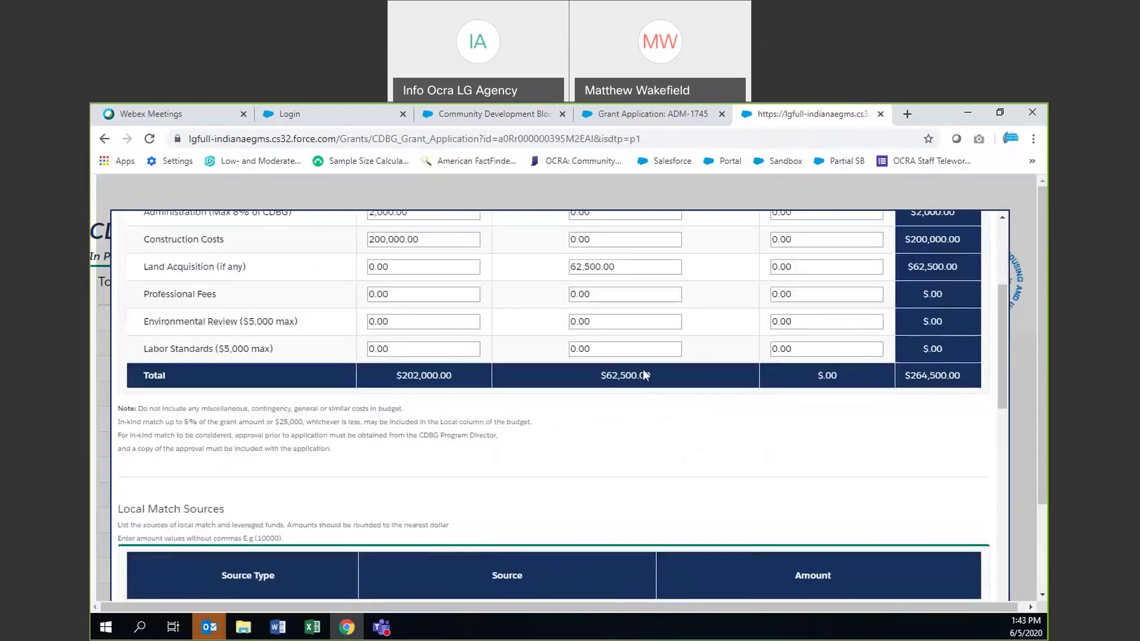
pyautogui.scroll(1, 644, 430)
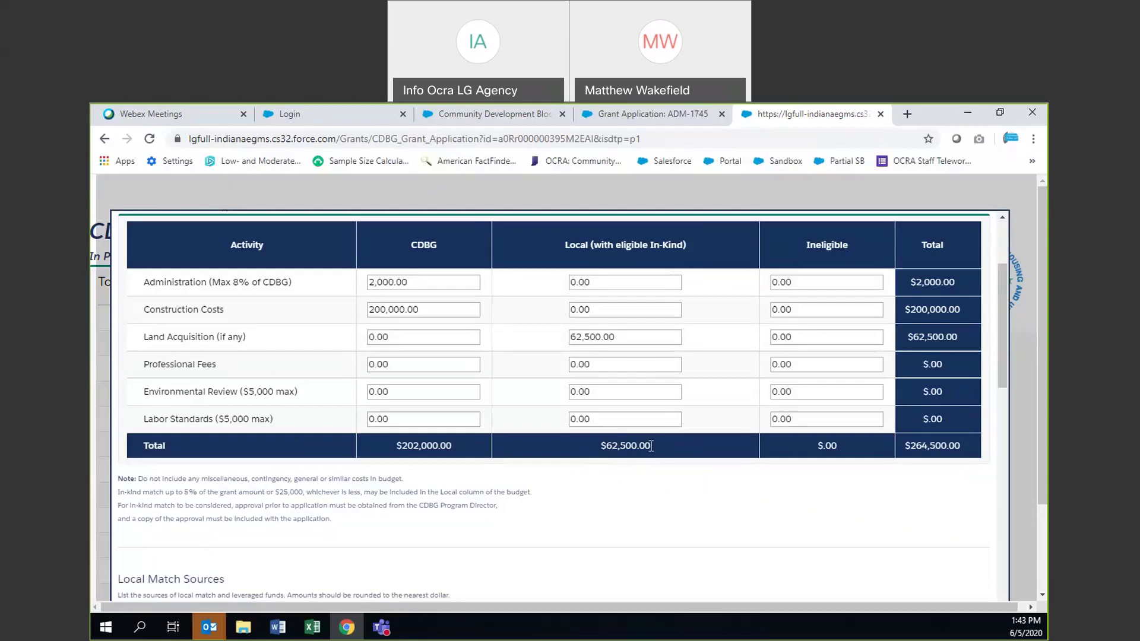
pyautogui.scroll(-4, 717, 491)
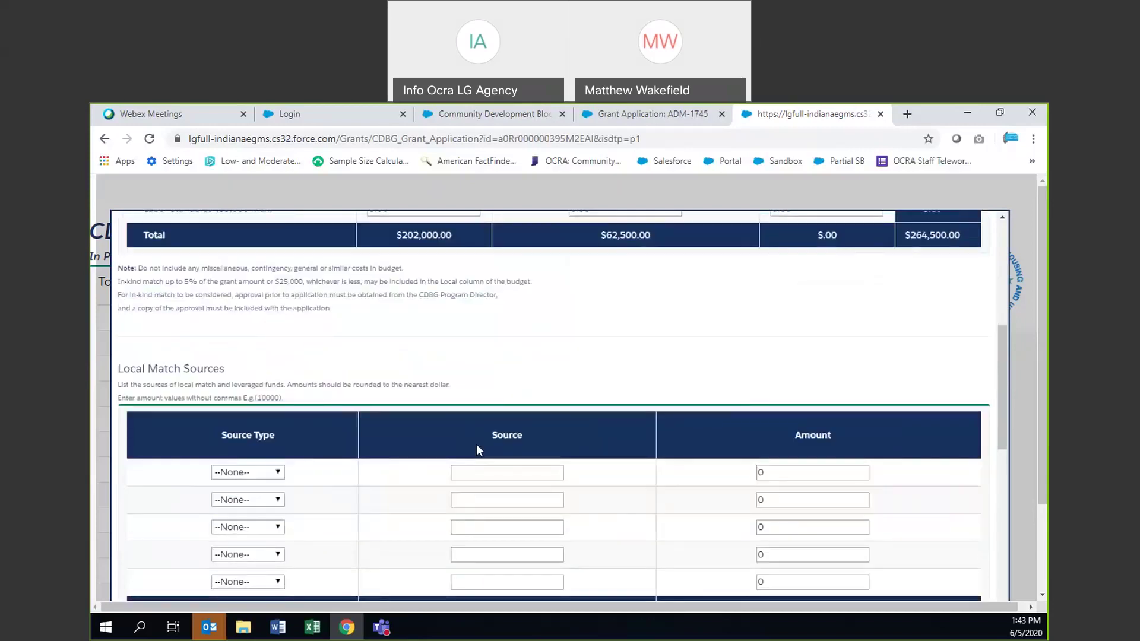
pyautogui.scroll(-3, 476, 450)
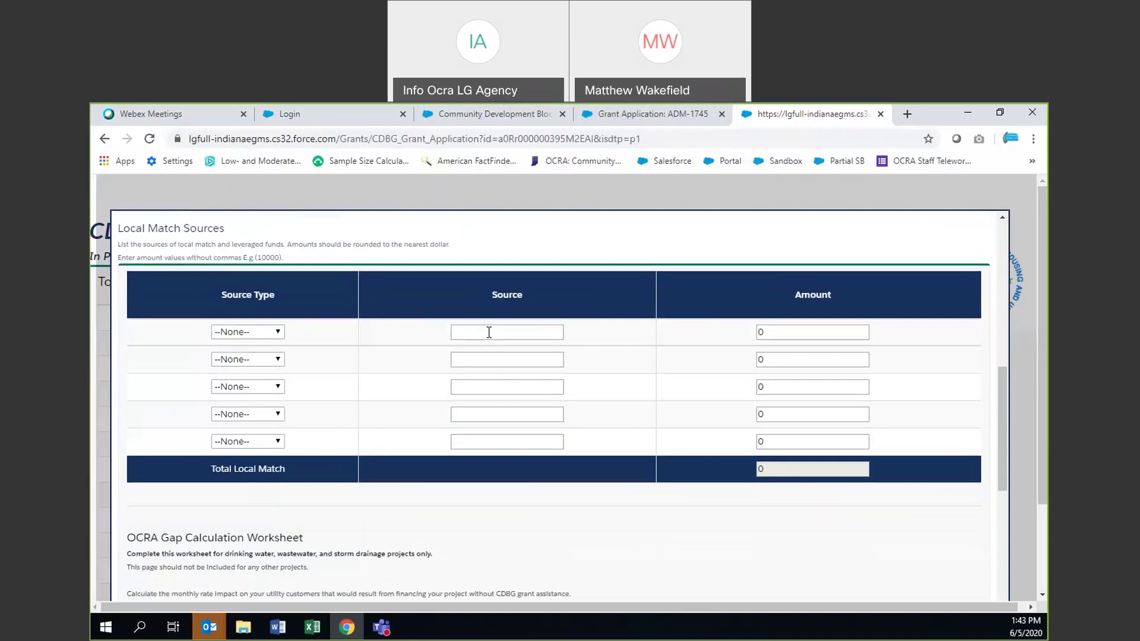
pyautogui.click(278, 330)
pyautogui.click(278, 330)
pyautogui.scroll(6, 445, 359)
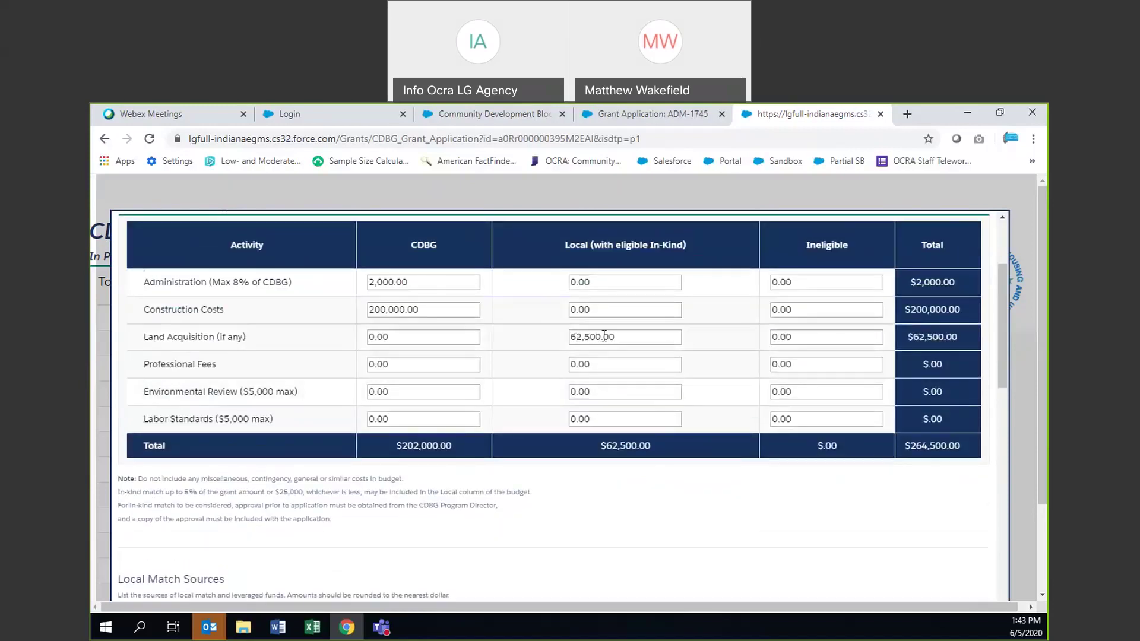
pyautogui.scroll(-6, 531, 343)
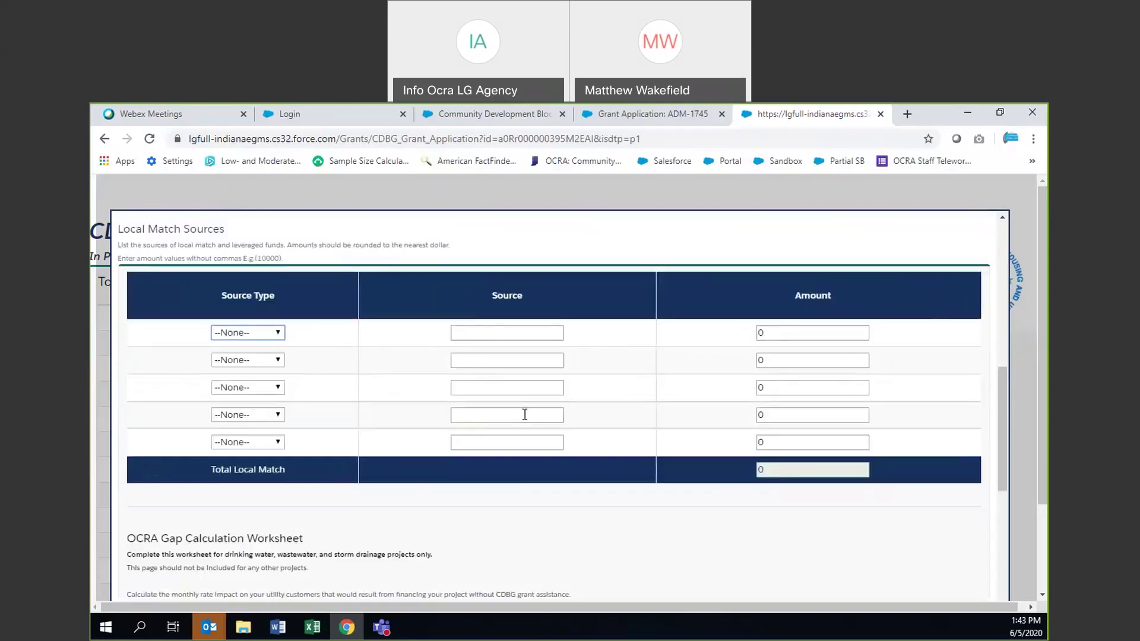
pyautogui.click(277, 331)
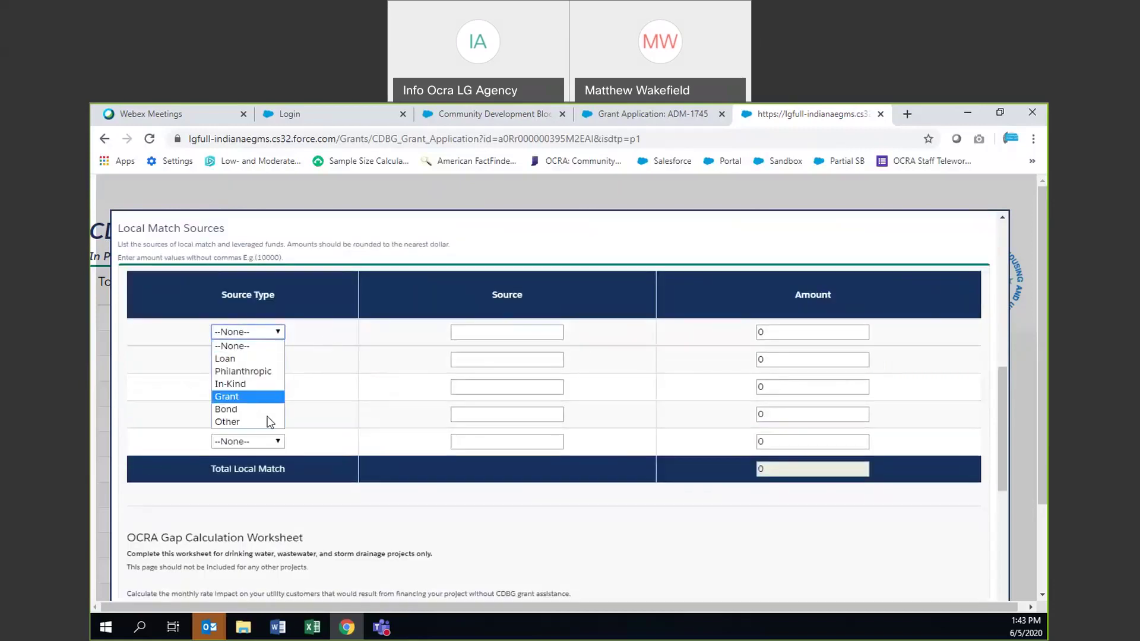
pyautogui.click(231, 421)
pyautogui.click(484, 333)
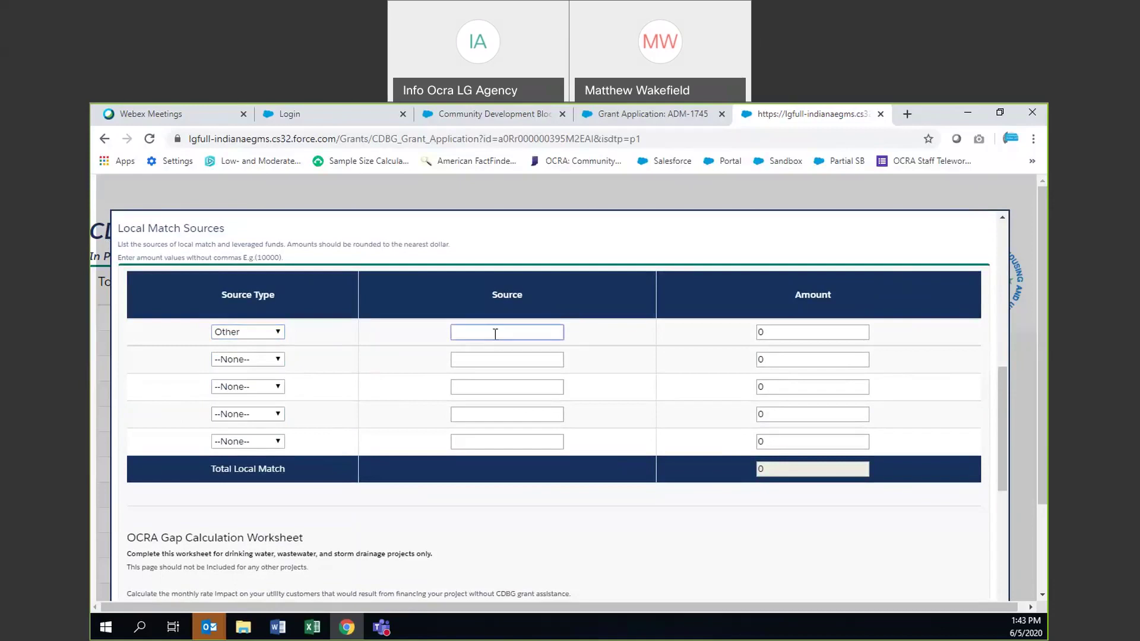
pyautogui.write('Other')
pyautogui.click(759, 333)
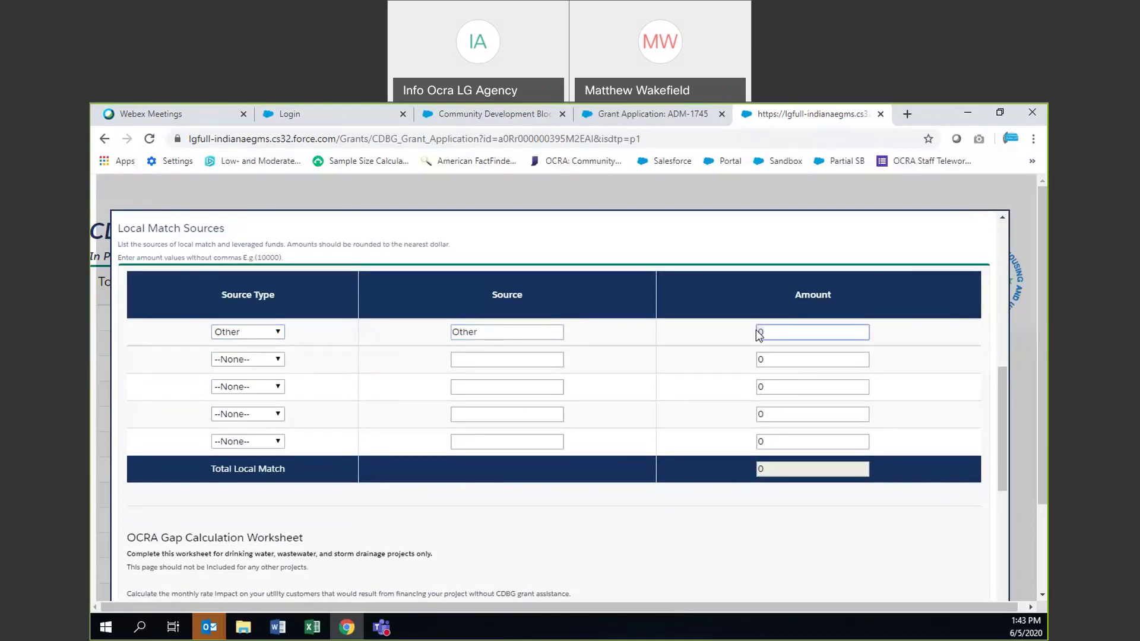
pyautogui.write('62500')
pyautogui.click(714, 547)
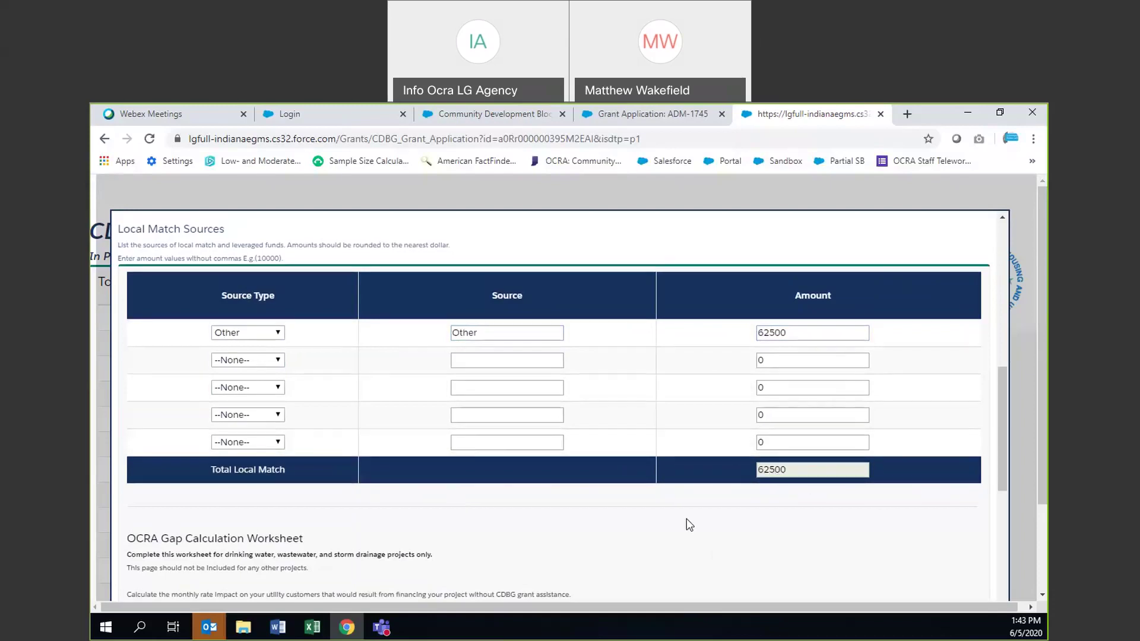
# Set the Local (with eligible In-Kind) amount for Construction Costs to 5000 in the Summary Budget Table
pyautogui.scroll(5, 683, 510)
pyautogui.scroll(1, 657, 468)
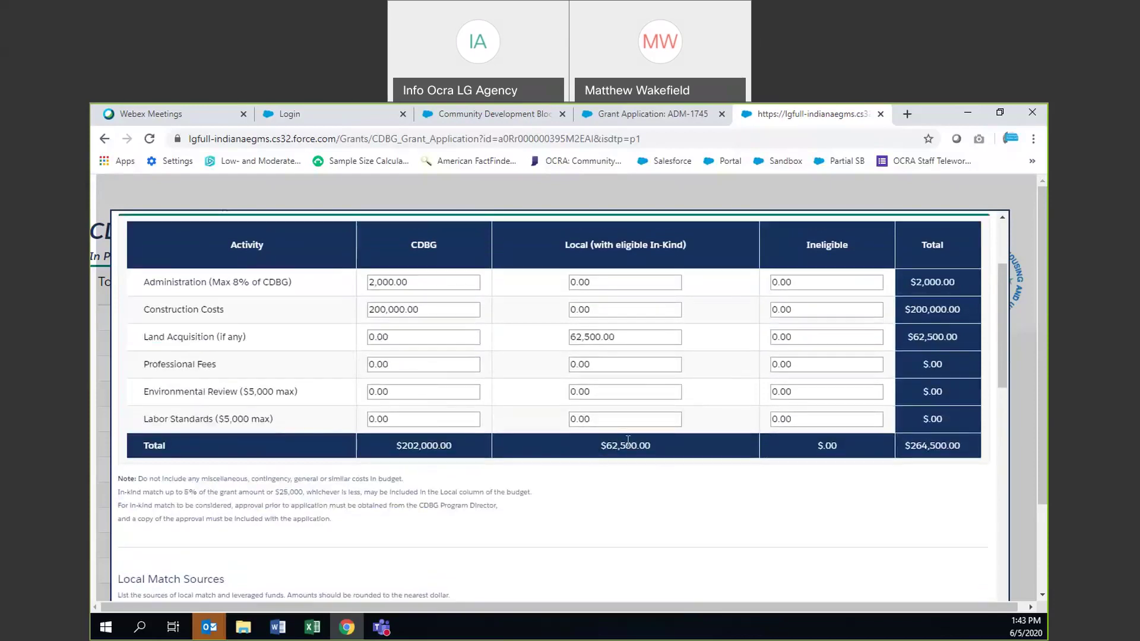
pyautogui.scroll(-7, 592, 258)
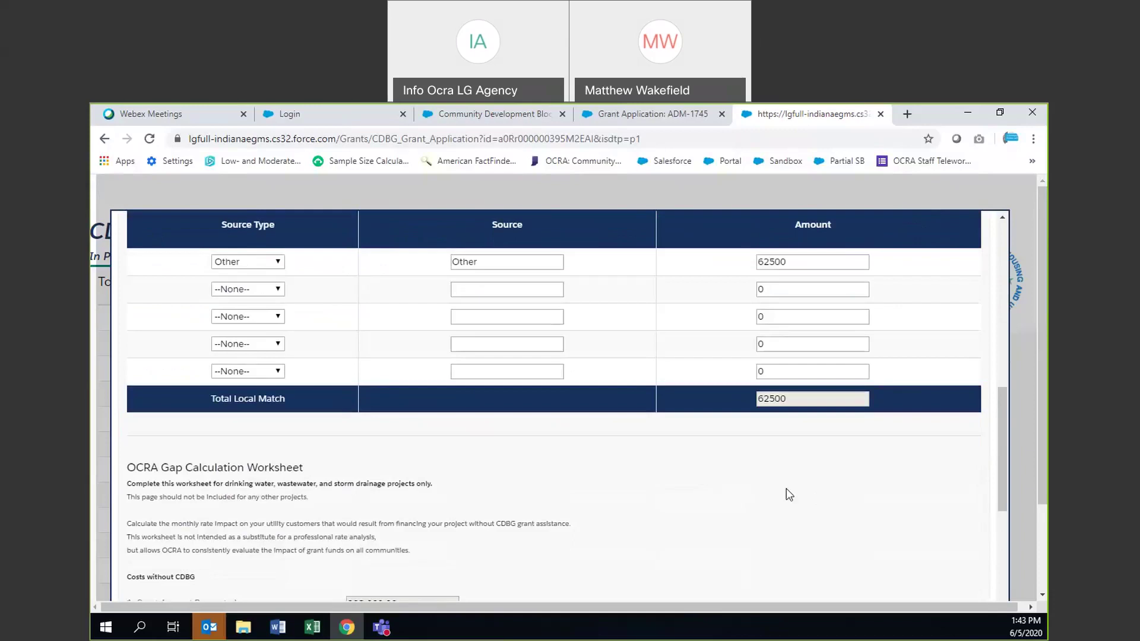
pyautogui.scroll(8, 788, 493)
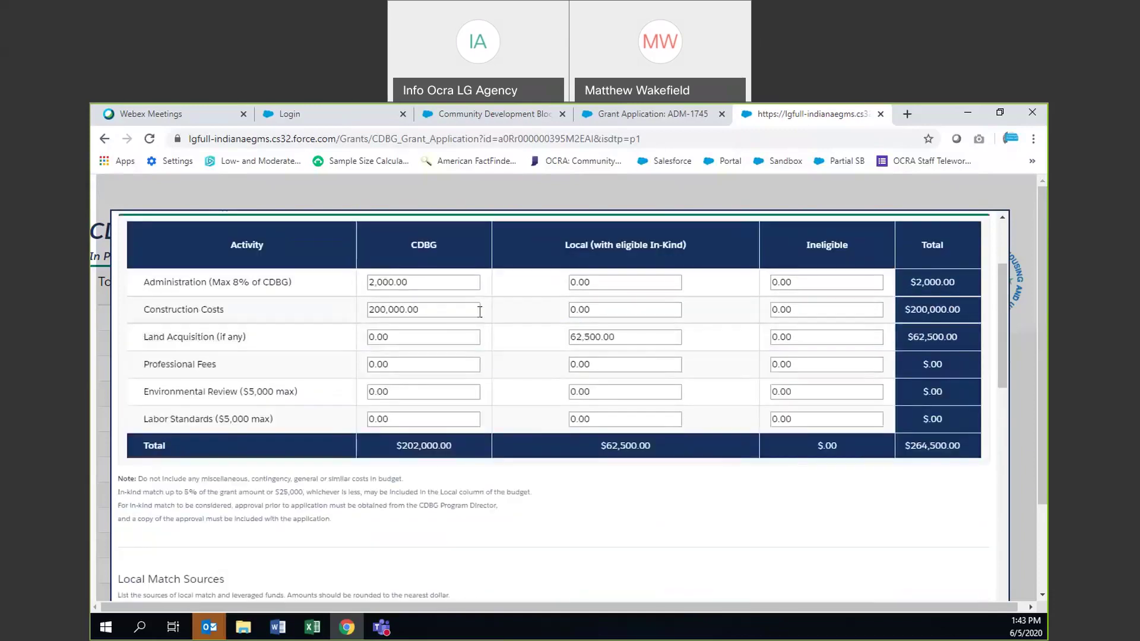
pyautogui.click(603, 309)
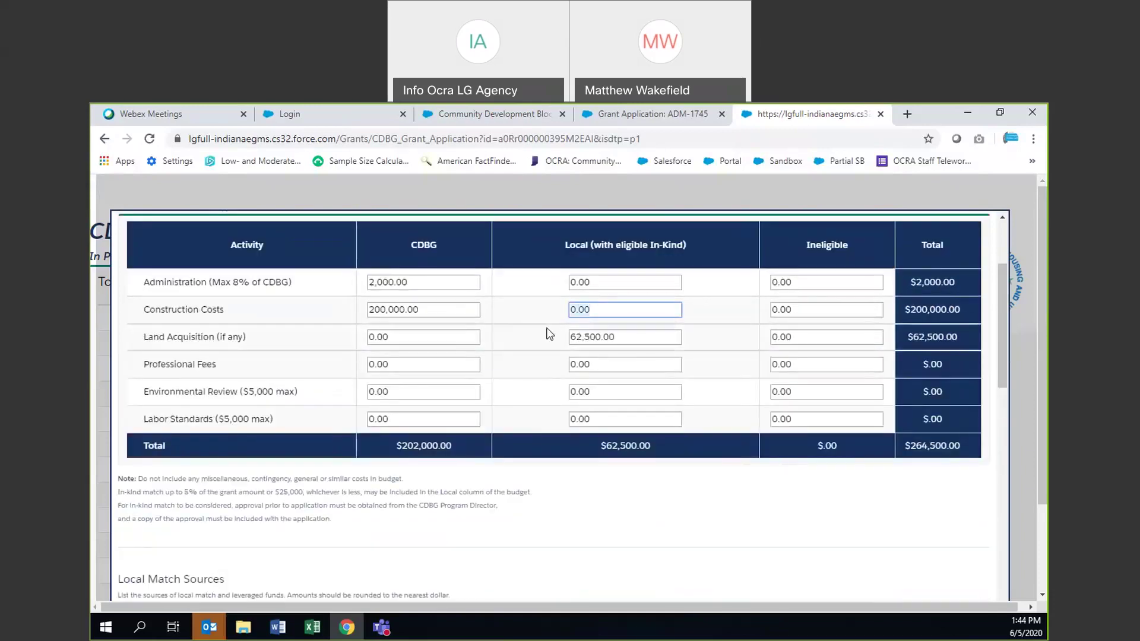
pyautogui.write('5000')
pyautogui.click(634, 509)
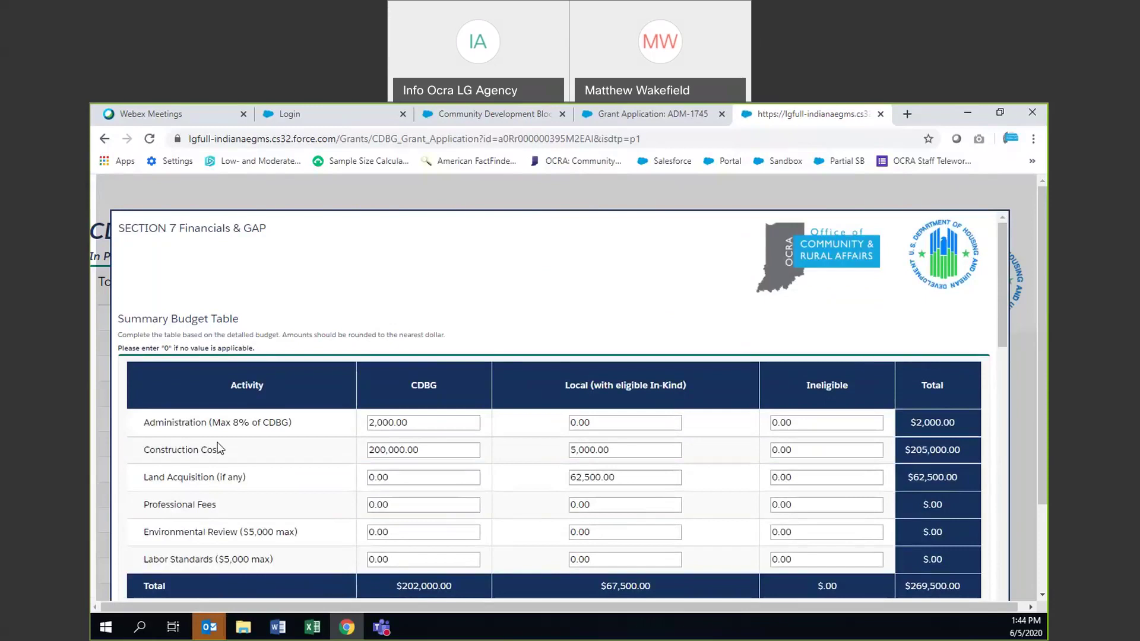
# Fill the second Local Match Sources row with source type Grant, source "Good Town Grant" and an amount of 5000
pyautogui.scroll(-6, 630, 441)
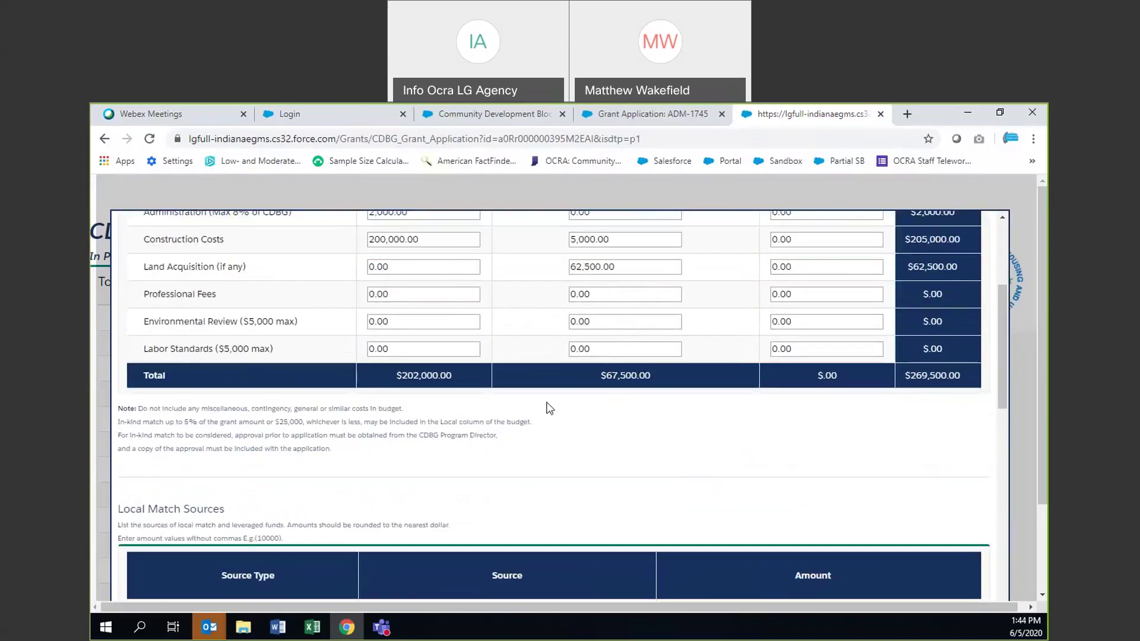
pyautogui.scroll(-1, 415, 484)
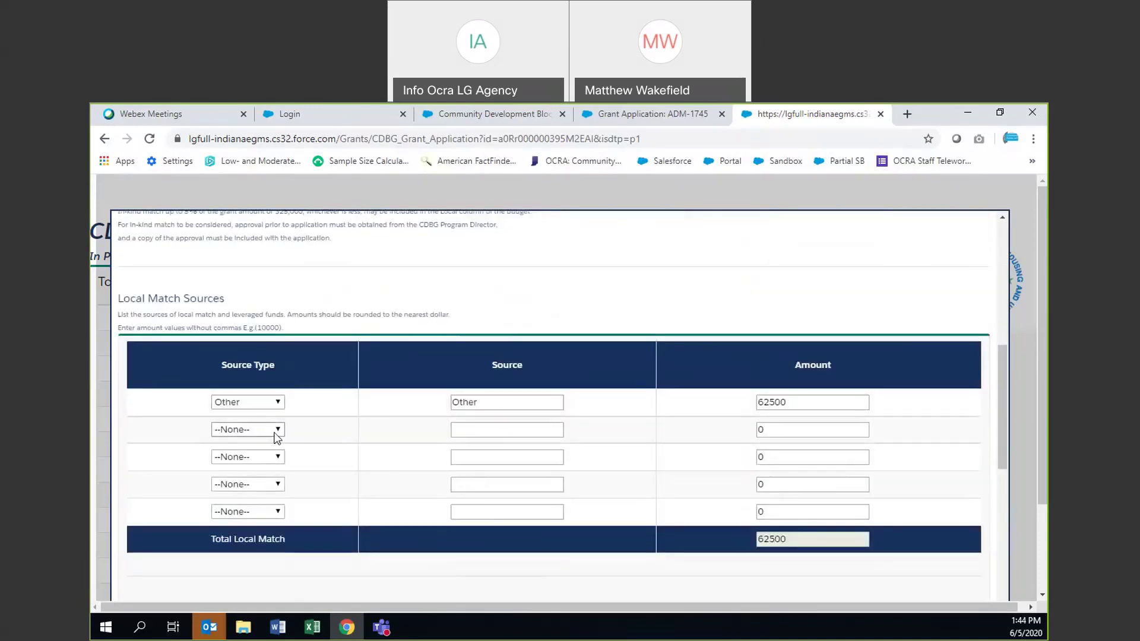
pyautogui.click(277, 435)
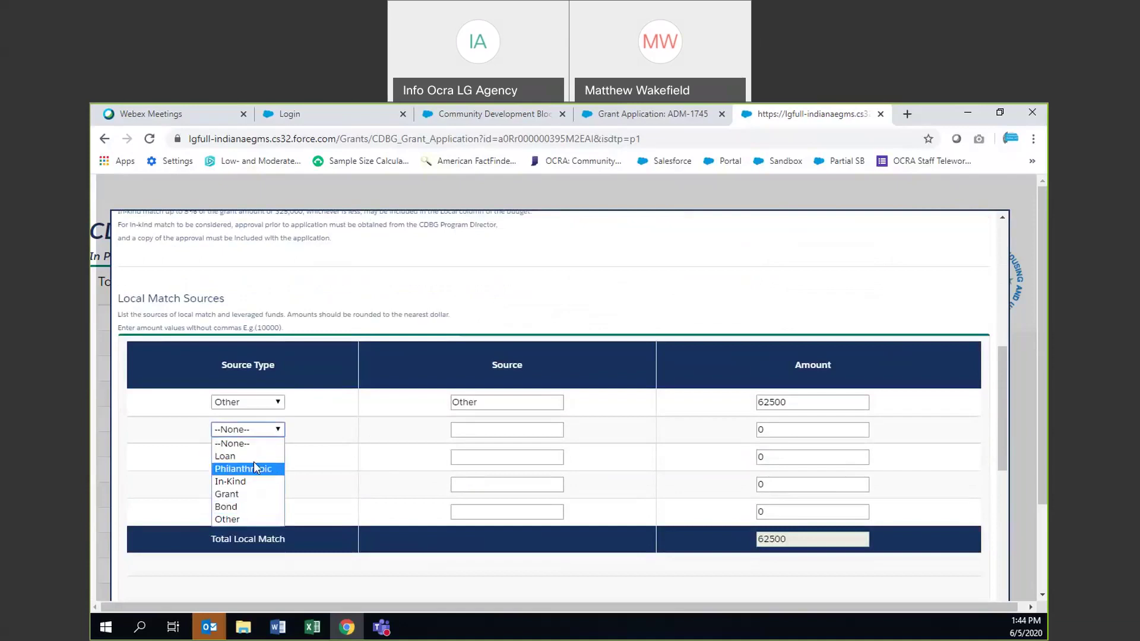
pyautogui.click(249, 501)
pyautogui.click(483, 428)
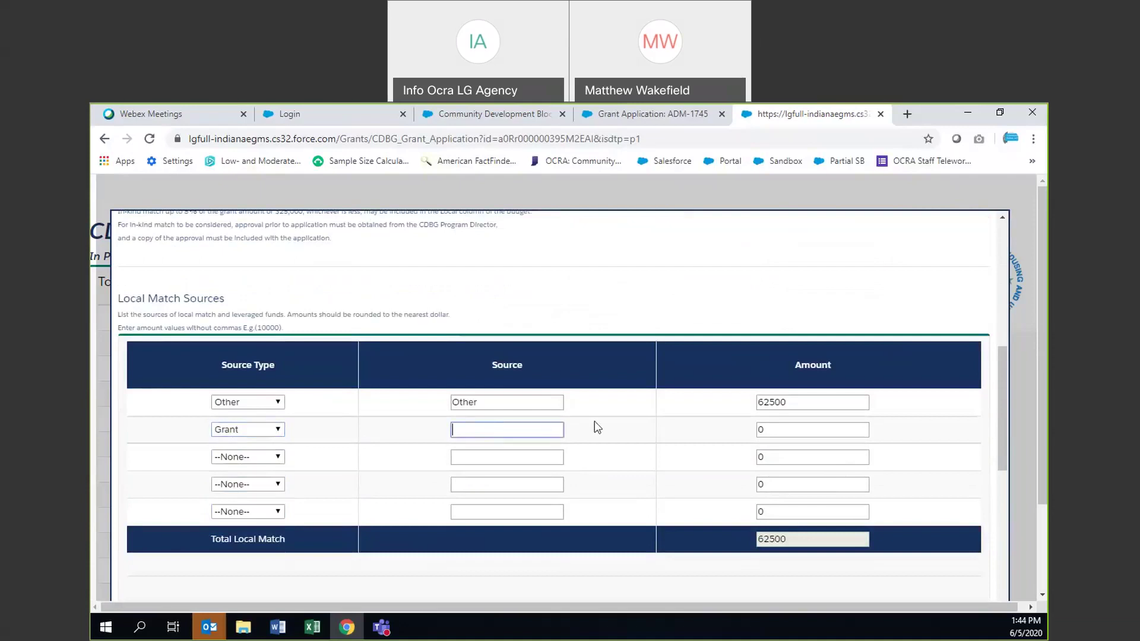
pyautogui.write('Good Town Grant')
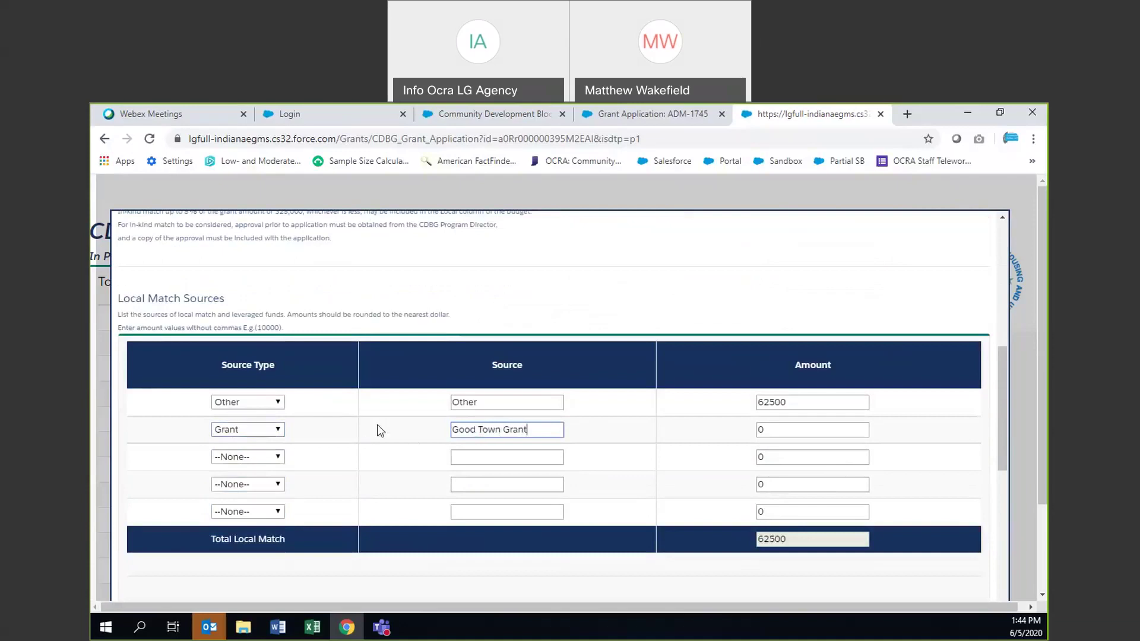
pyautogui.click(777, 427)
pyautogui.press('BackSpace')
pyautogui.write('5000')
pyautogui.click(692, 578)
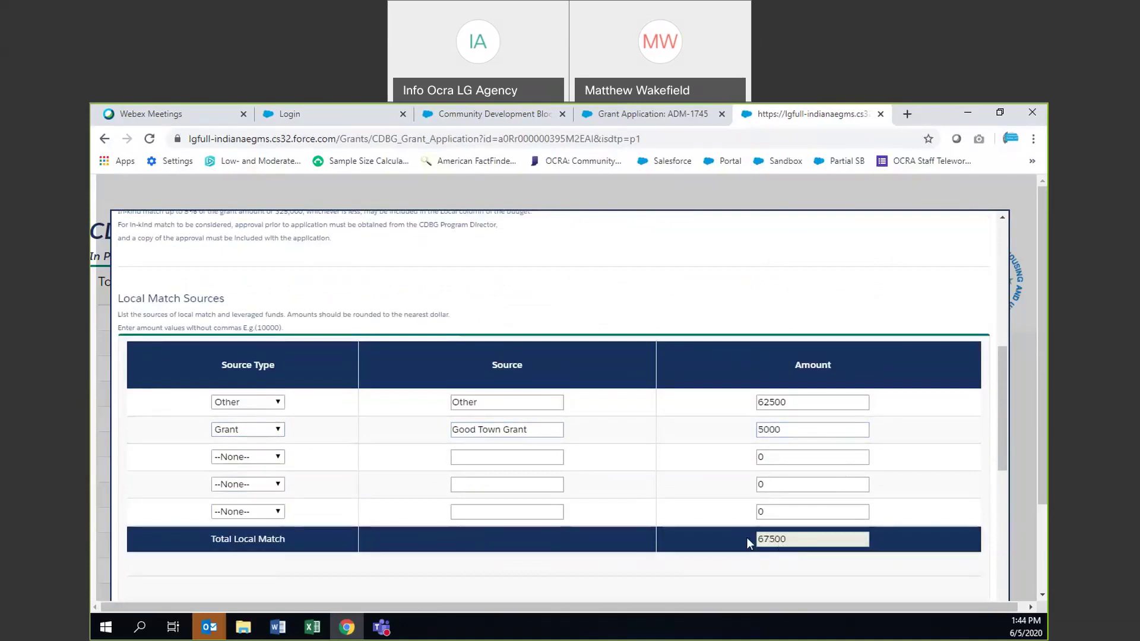
# Compare the Local (with eligible In-Kind) amounts in the Summary Budget Table with the Local Match Sources amounts
pyautogui.scroll(3, 605, 415)
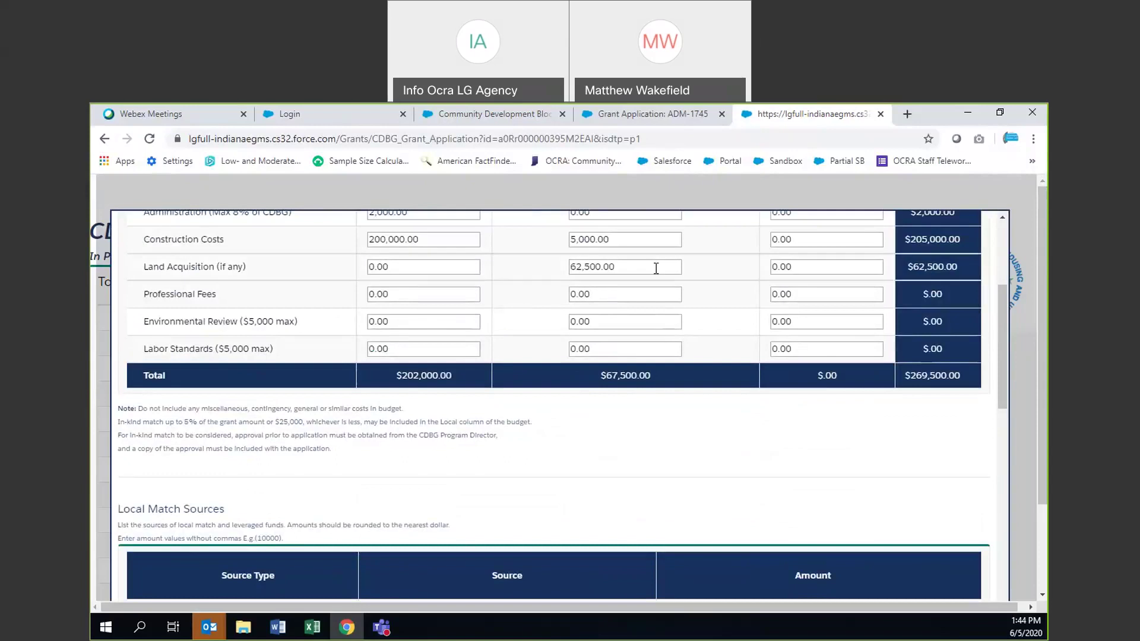
pyautogui.scroll(-4, 864, 554)
pyautogui.scroll(4, 701, 354)
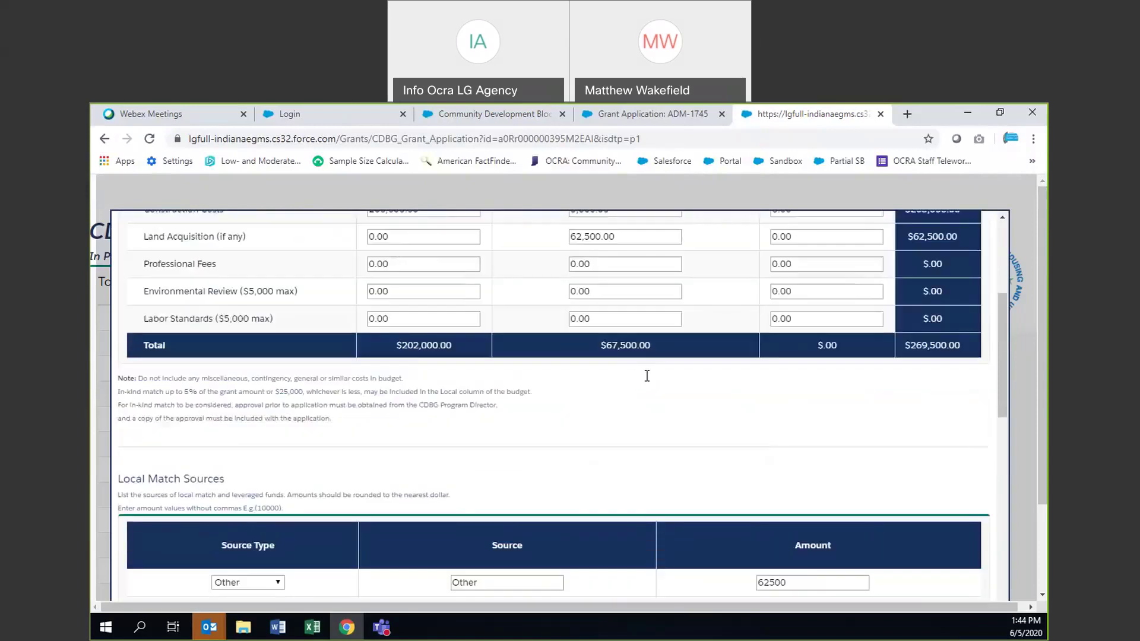
pyautogui.scroll(-4, 817, 571)
pyautogui.scroll(4, 650, 389)
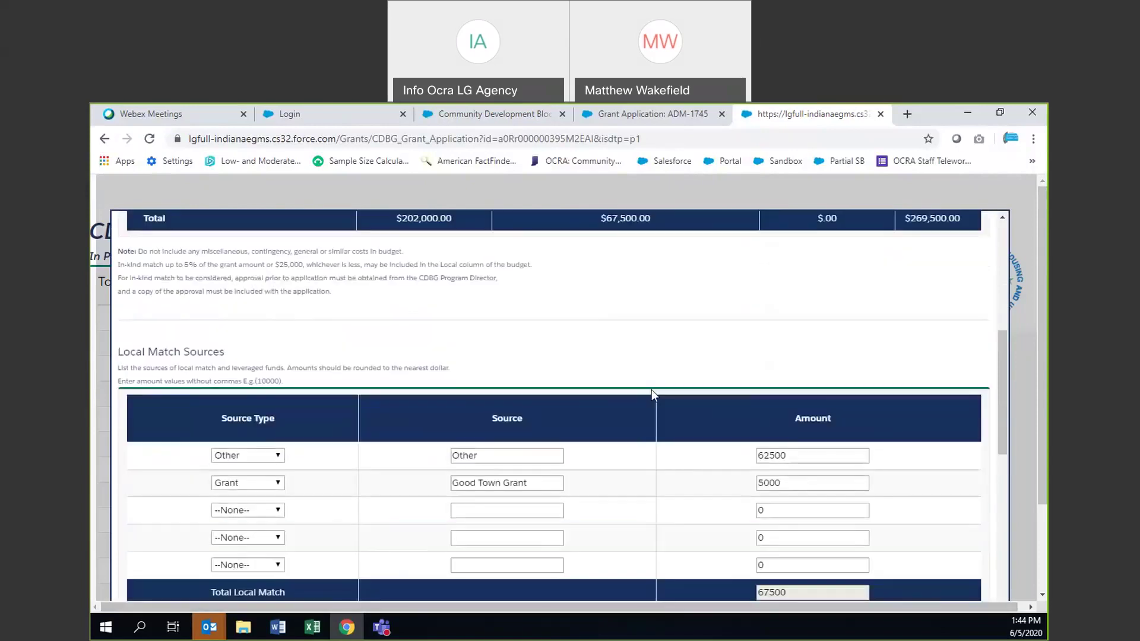
pyautogui.scroll(-4, 825, 540)
pyautogui.scroll(3, 695, 432)
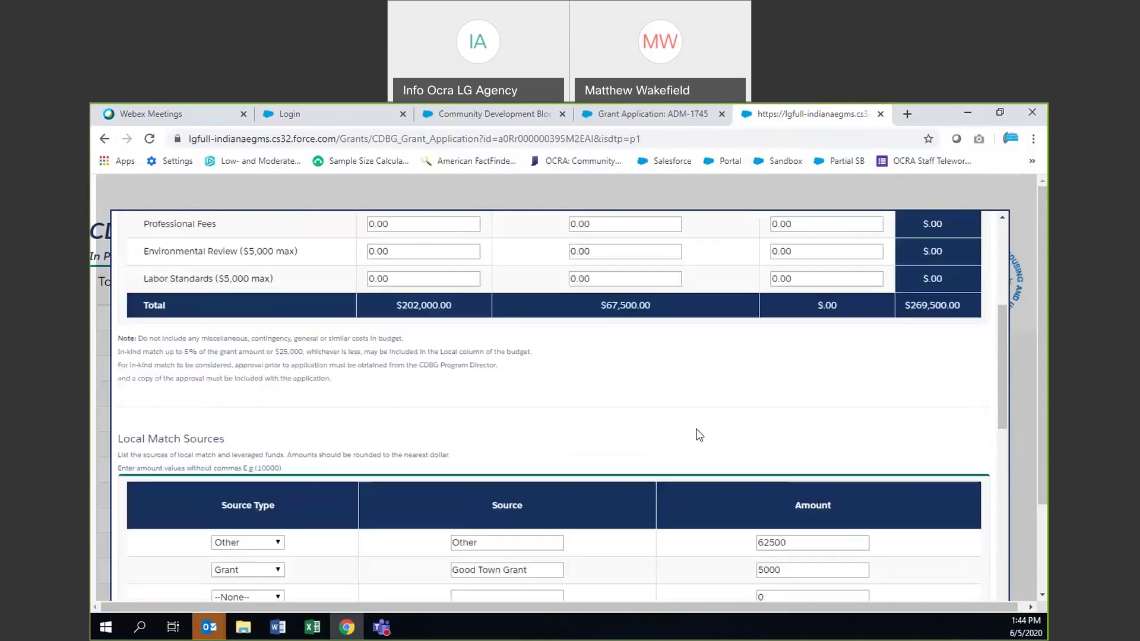
pyautogui.scroll(2, 613, 267)
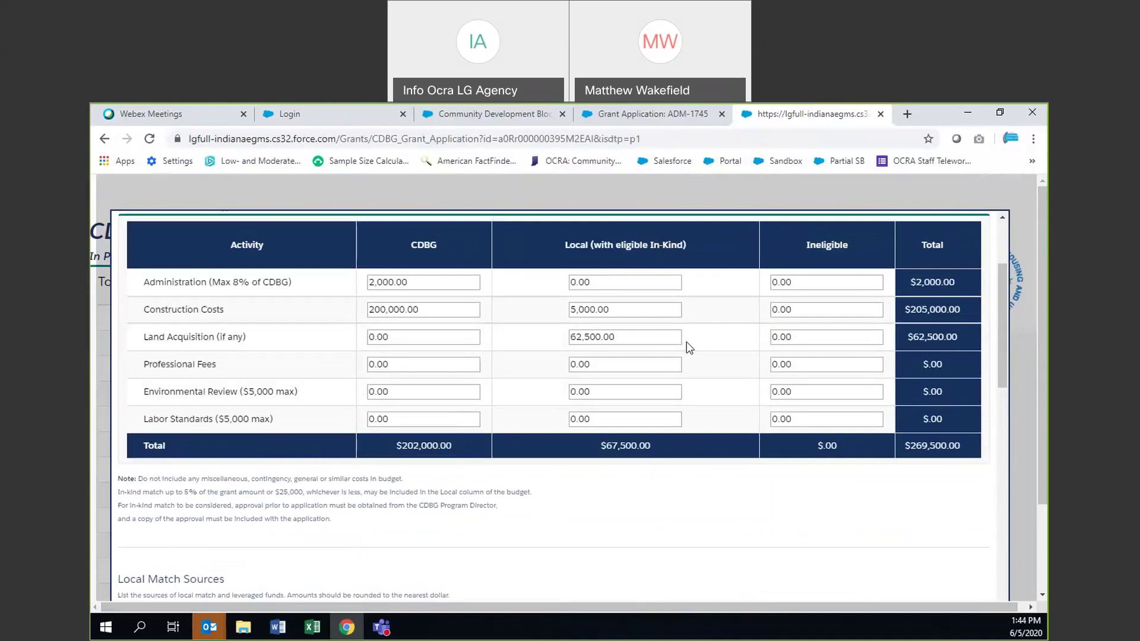
pyautogui.scroll(-4, 689, 347)
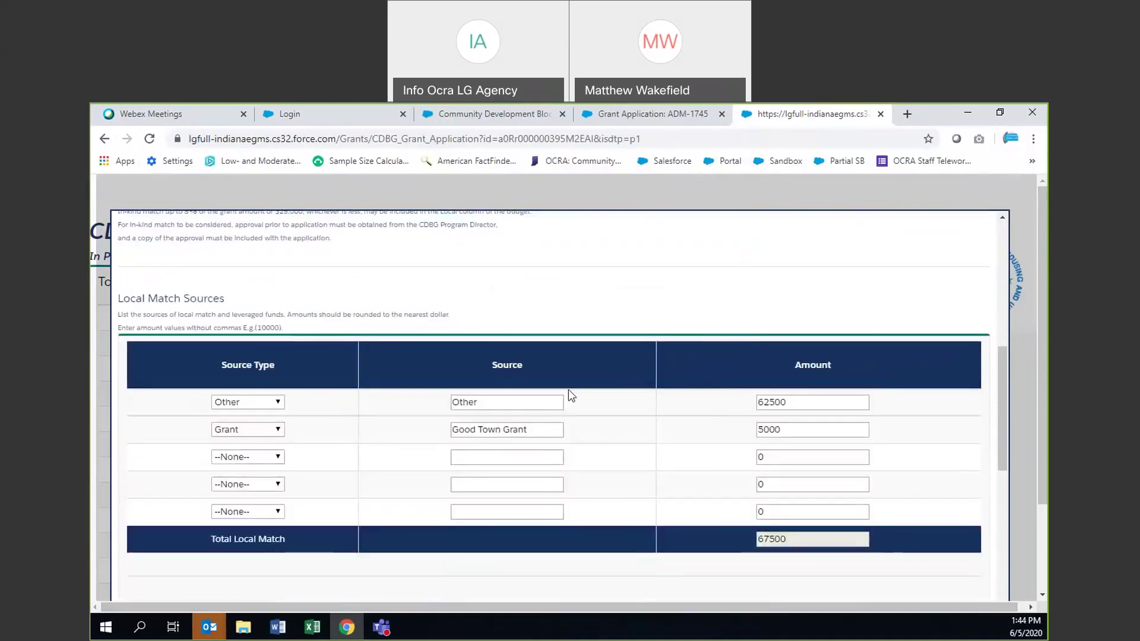
# Clear the amount and source of the Good Town Grant row in Local Match Sources and reset its source type to --None--
pyautogui.scroll(-2, 645, 408)
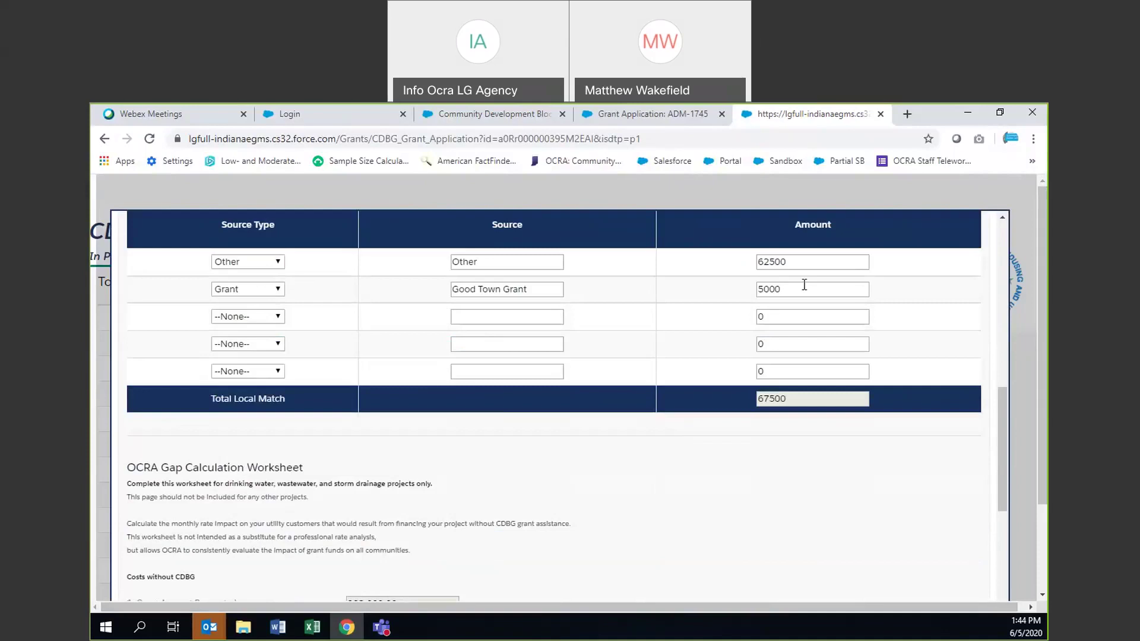
pyautogui.moveTo(804, 285); pyautogui.dragTo(760, 289)
pyautogui.press('BackSpace')
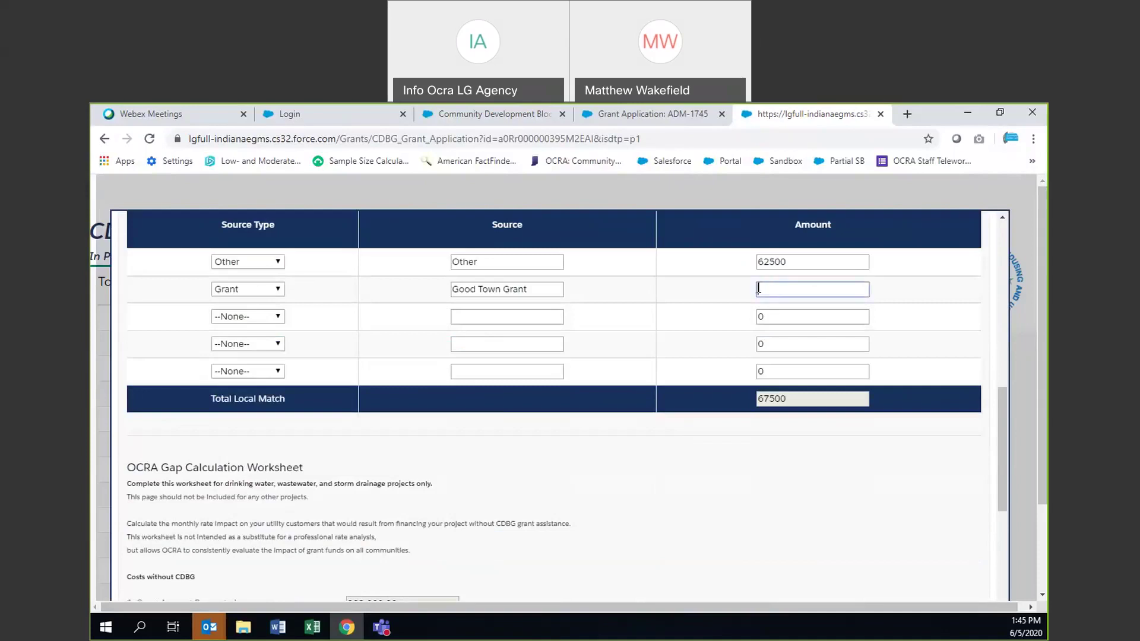
pyautogui.hotkey('shift', 'Tab')
pyautogui.press('BackSpace')
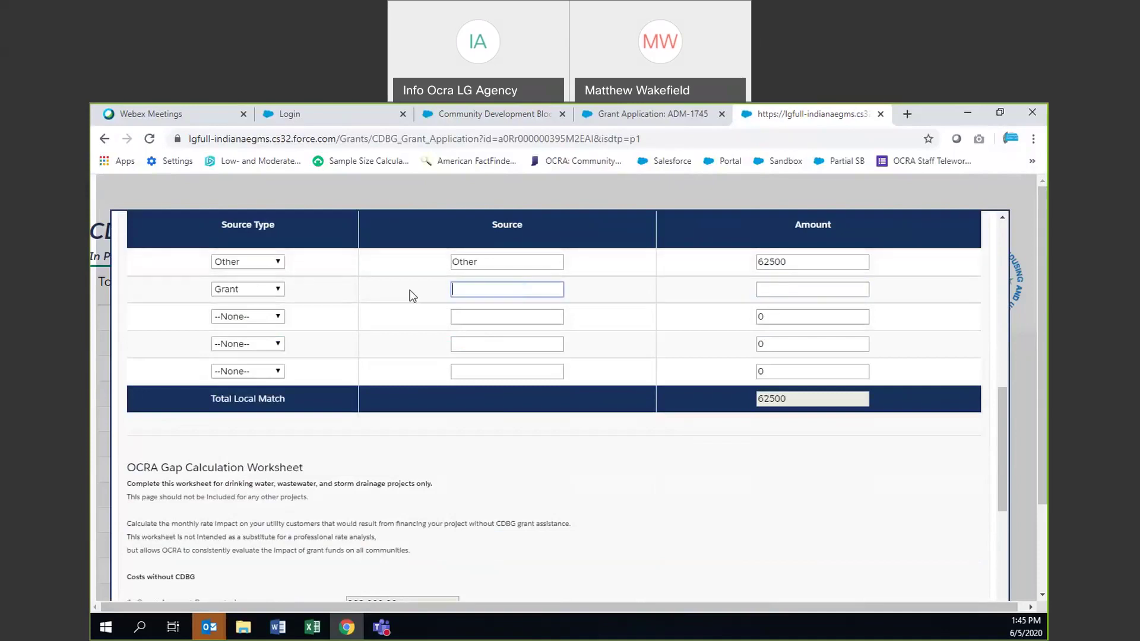
pyautogui.click(265, 303)
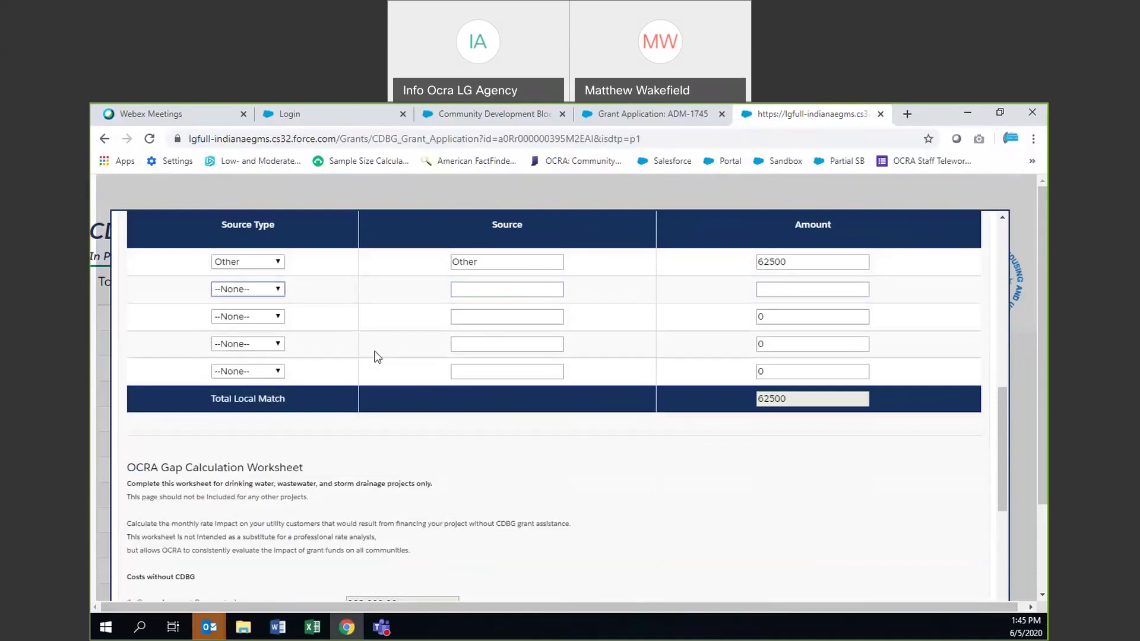
# Clear the Local (with eligible In-Kind) amount for Construction Costs in the Summary Budget Table
pyautogui.scroll(10, 375, 356)
pyautogui.click(617, 383)
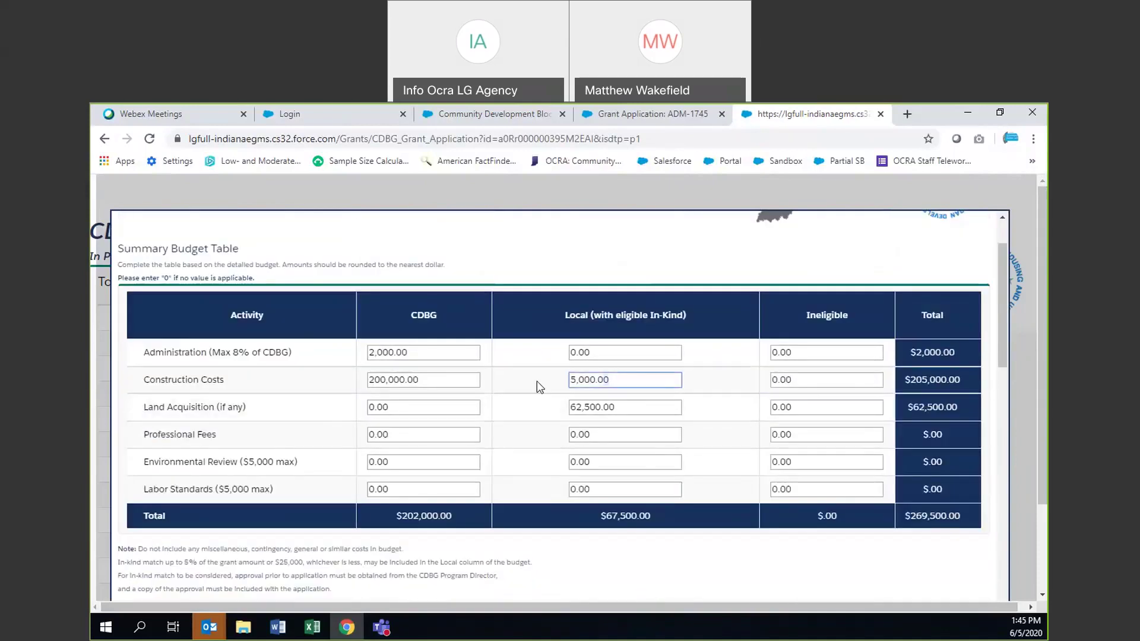
pyautogui.press('BackSpace')
pyautogui.click(618, 541)
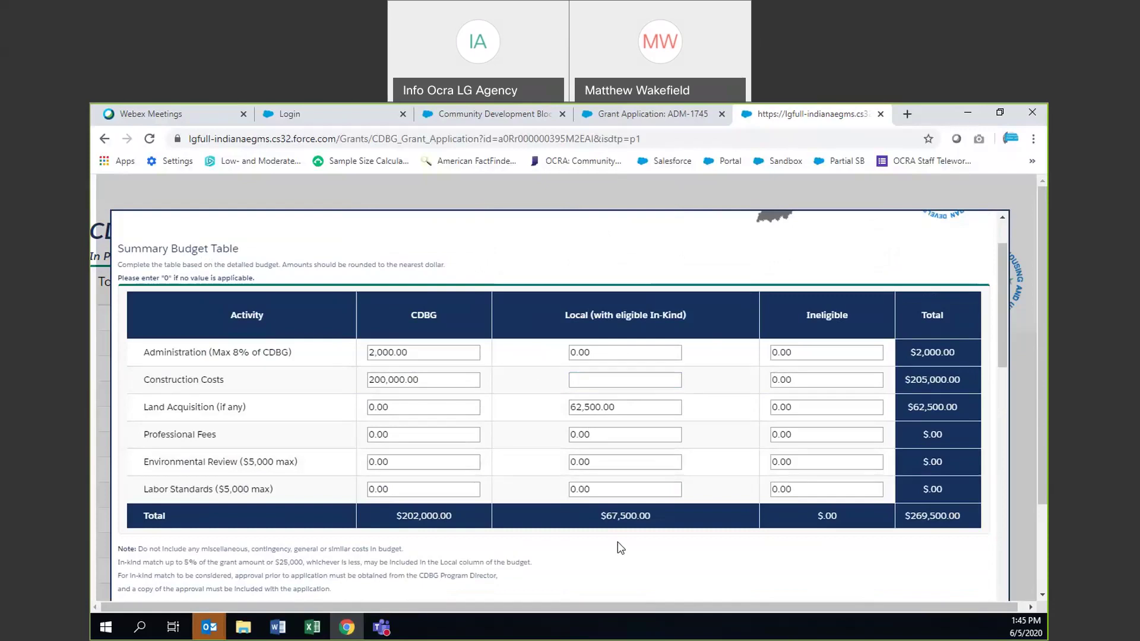
pyautogui.scroll(-1, 702, 558)
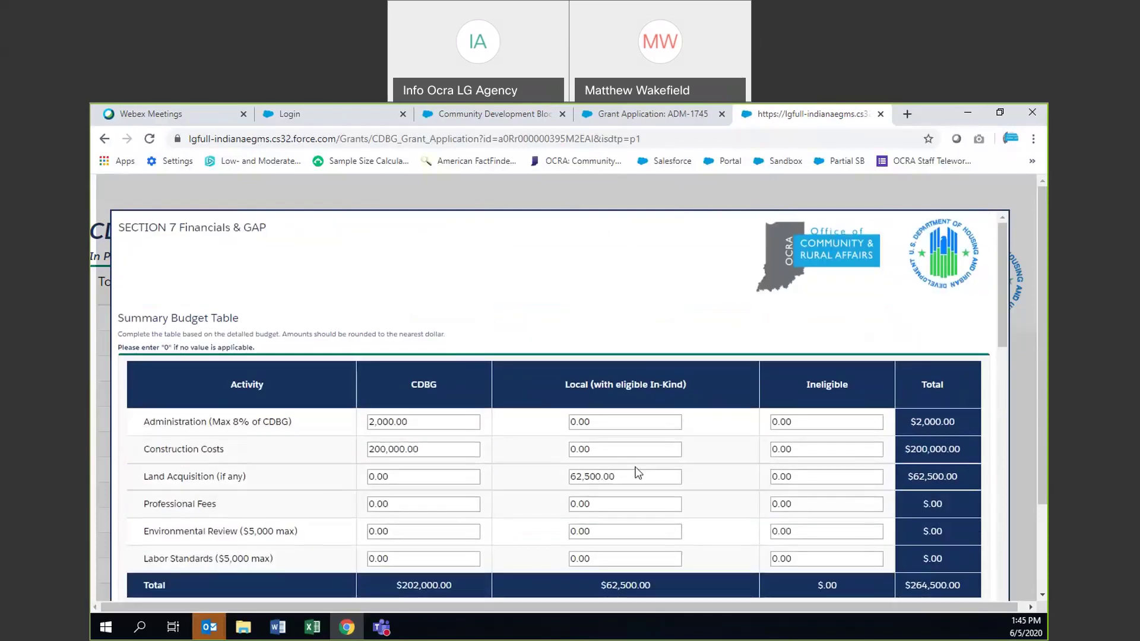
# Check the Local Match Sources and the OCRA Gap Calculation Worksheet, and save Section 7 Financials & GAP
pyautogui.scroll(-10, 638, 473)
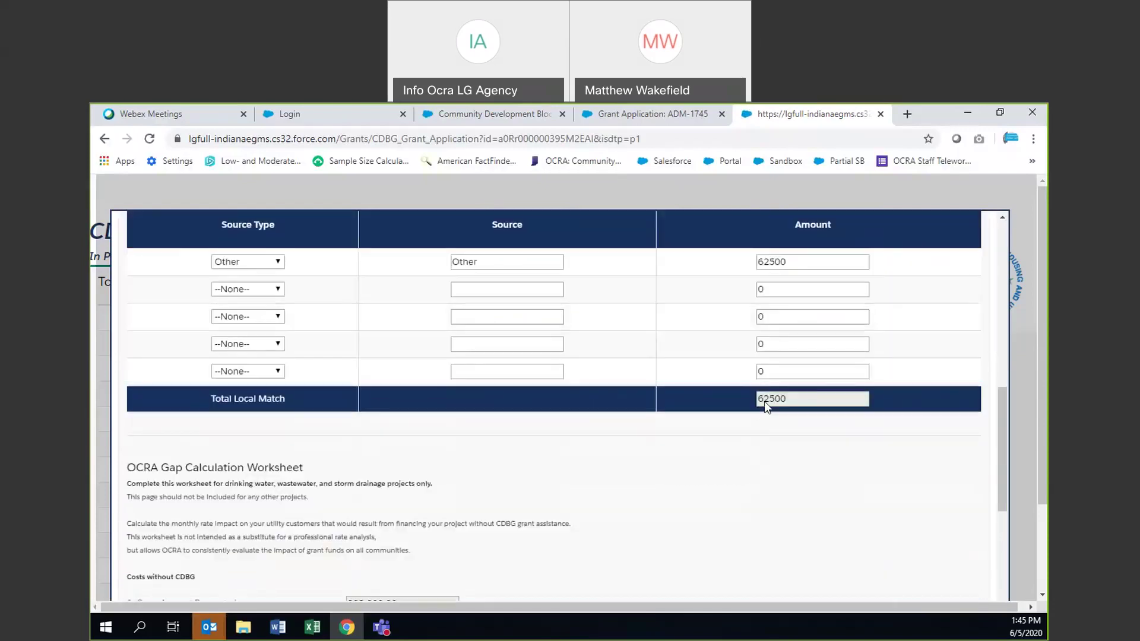
pyautogui.scroll(-3, 765, 473)
pyautogui.scroll(4, 733, 394)
pyautogui.scroll(-2, 535, 356)
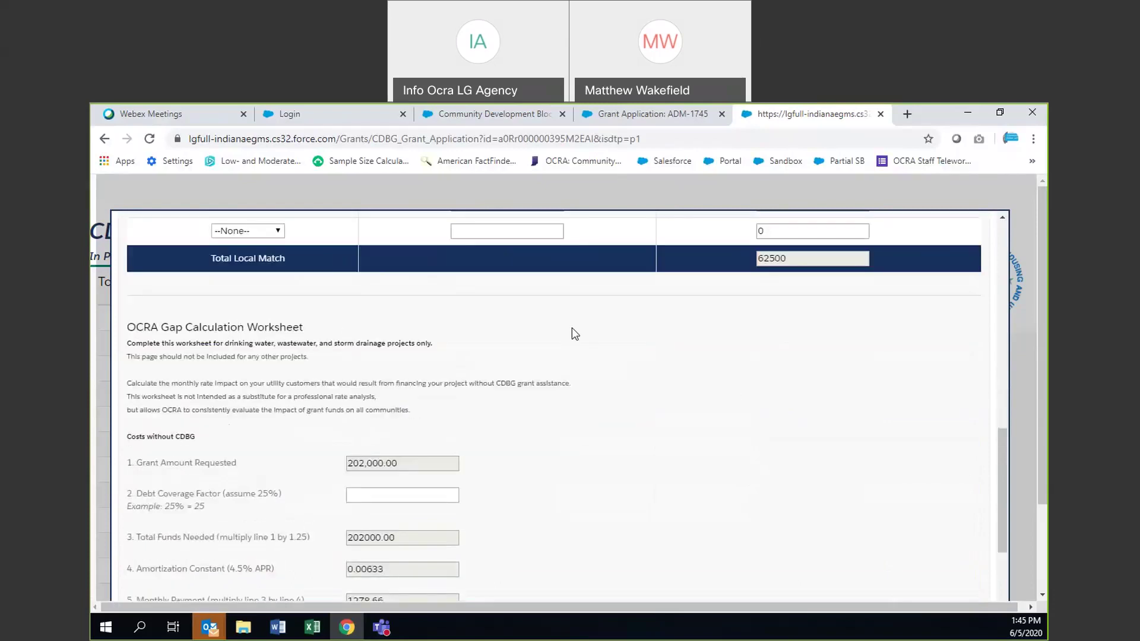
pyautogui.scroll(-4, 440, 420)
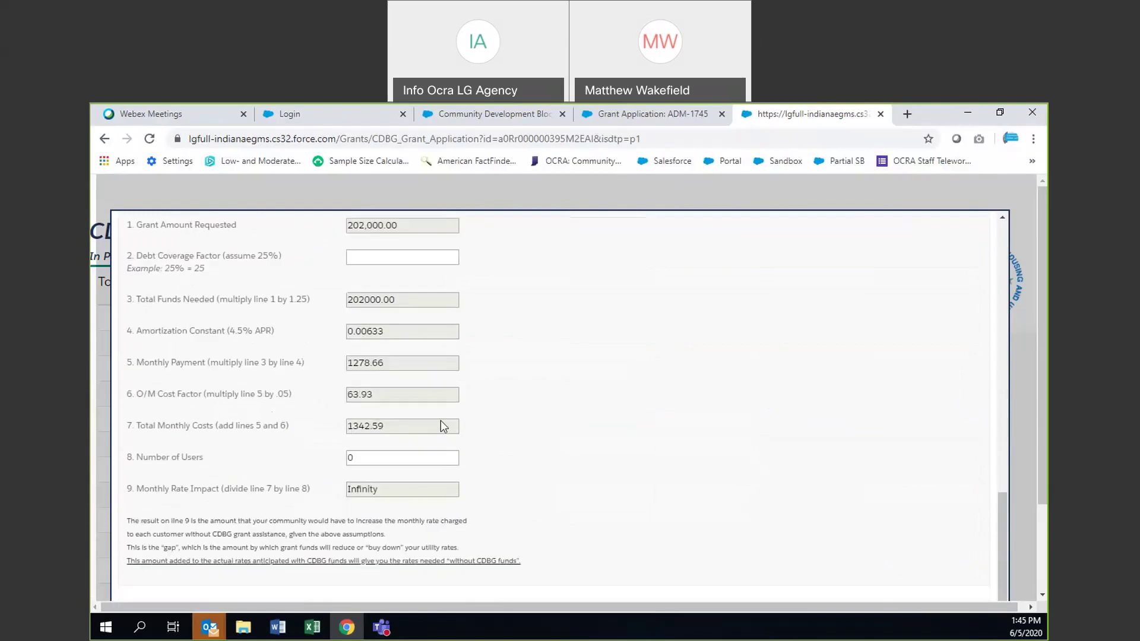
pyautogui.scroll(-1, 704, 397)
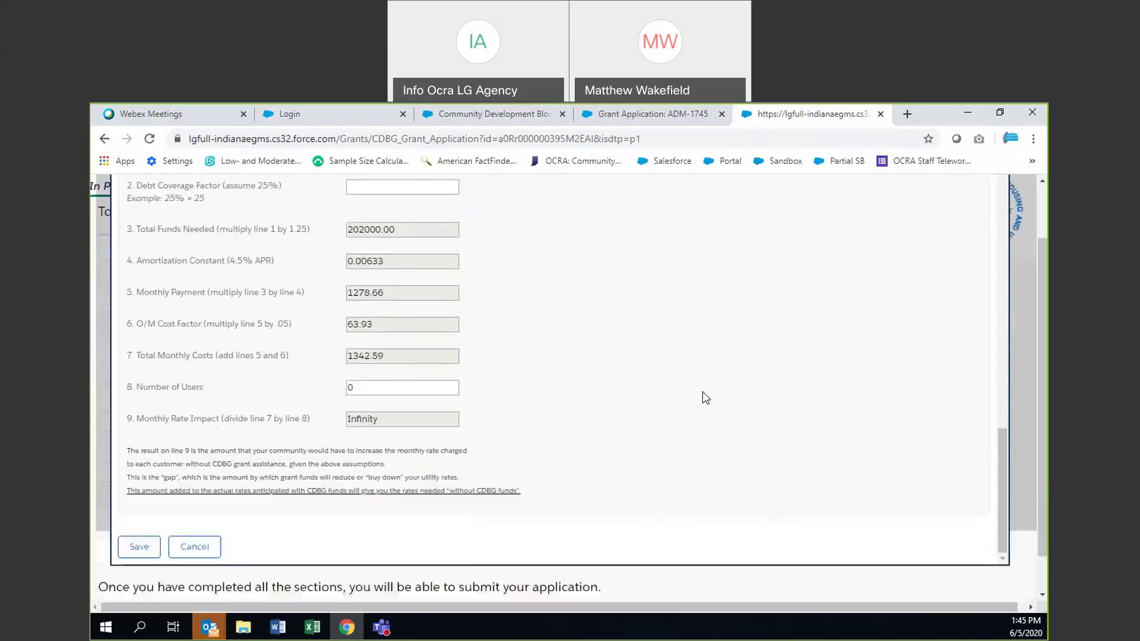
pyautogui.click(143, 548)
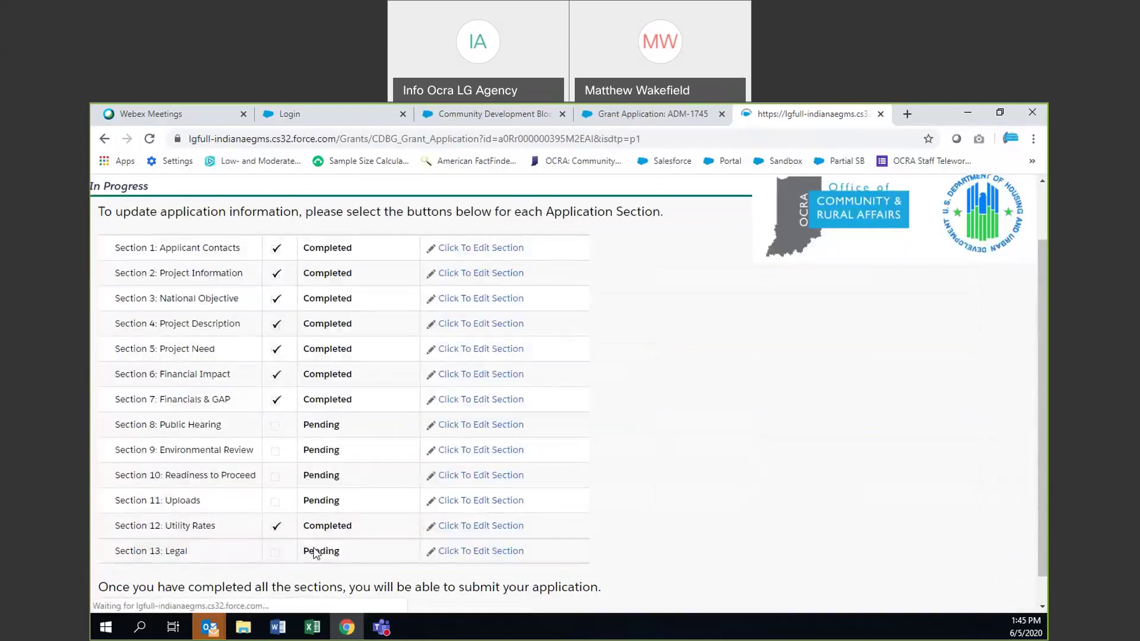
# Reopen Section 7 and fill the second Local Match Sources row with source type Philanthropic, source "Grant" and an amount of 5000
pyautogui.click(463, 470)
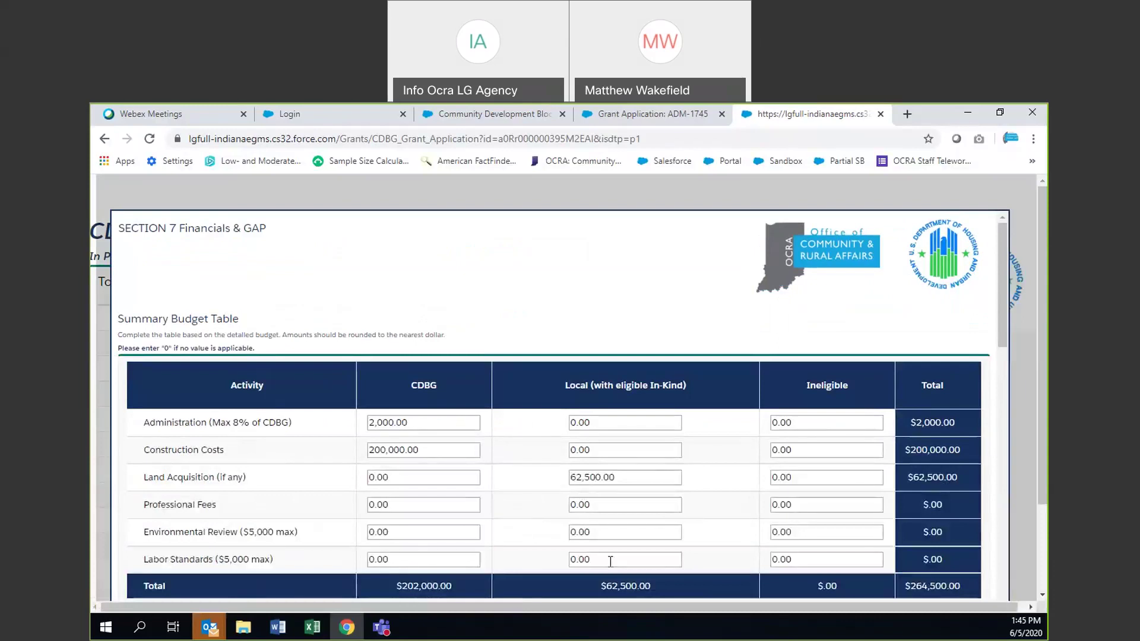
pyautogui.scroll(-2, 598, 506)
pyautogui.scroll(-5, 598, 505)
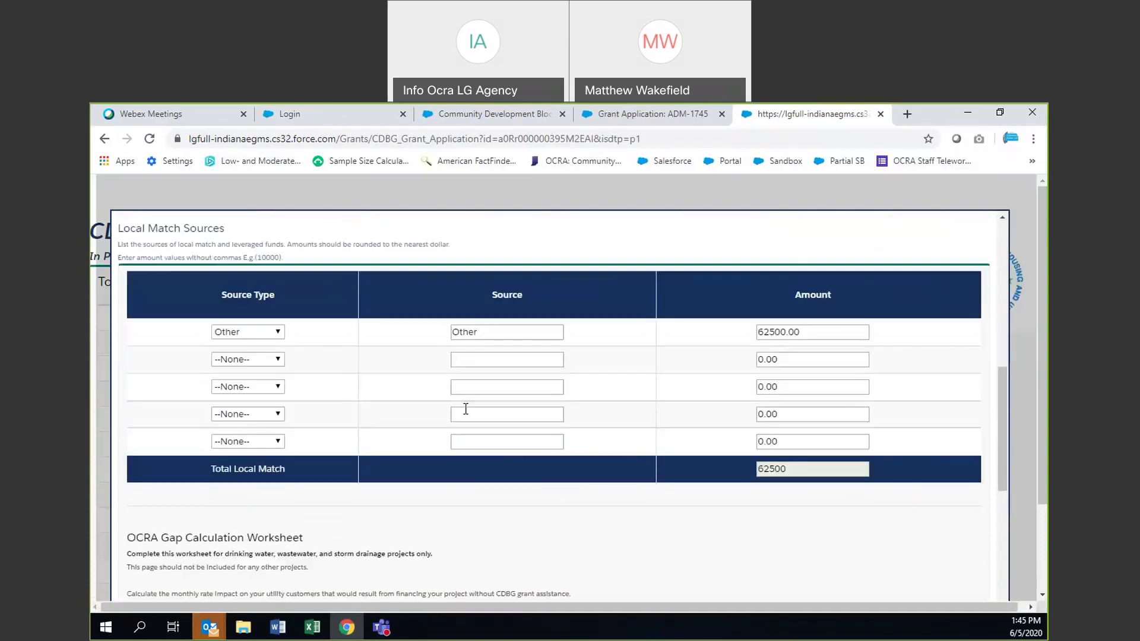
pyautogui.click(771, 359)
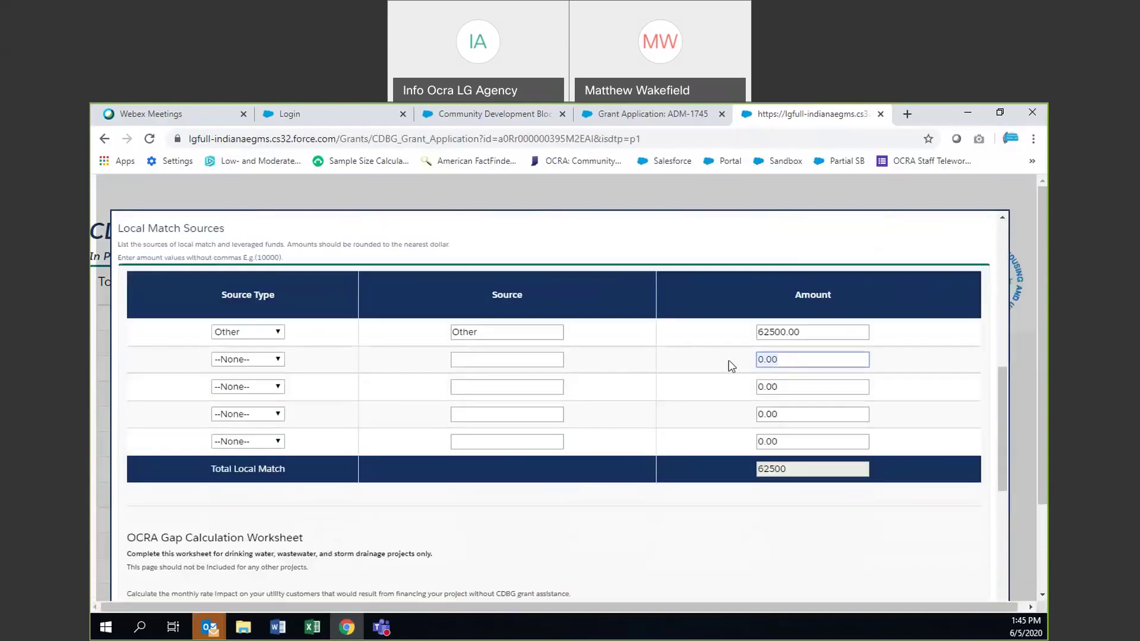
pyautogui.write('5000')
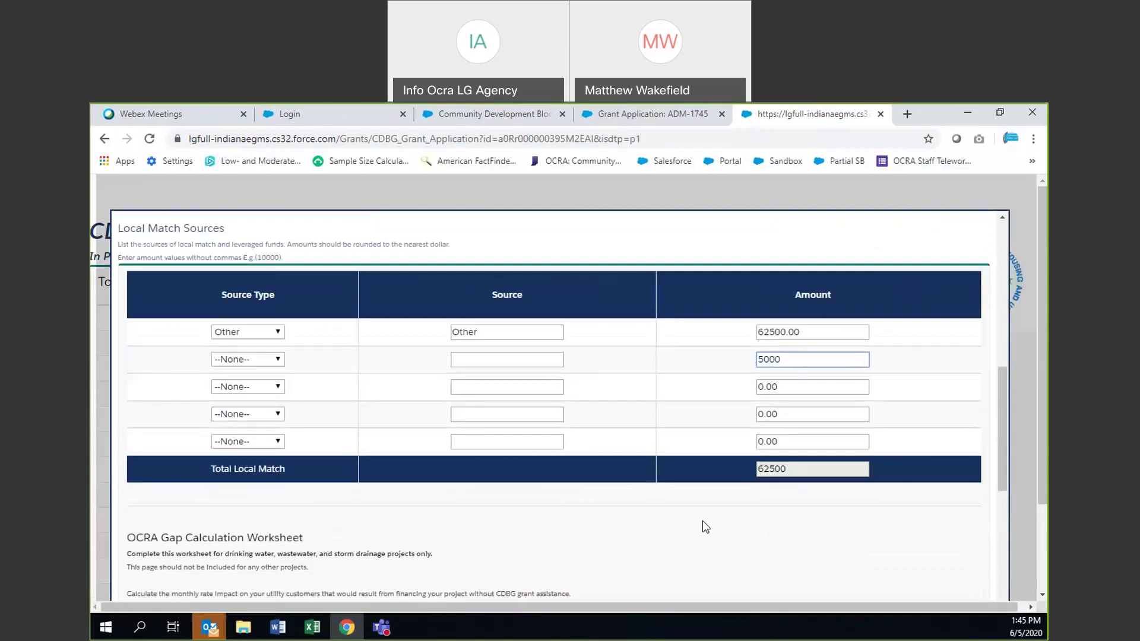
pyautogui.click(483, 362)
pyautogui.click(247, 359)
pyautogui.click(251, 396)
pyautogui.click(524, 359)
pyautogui.write('Grant')
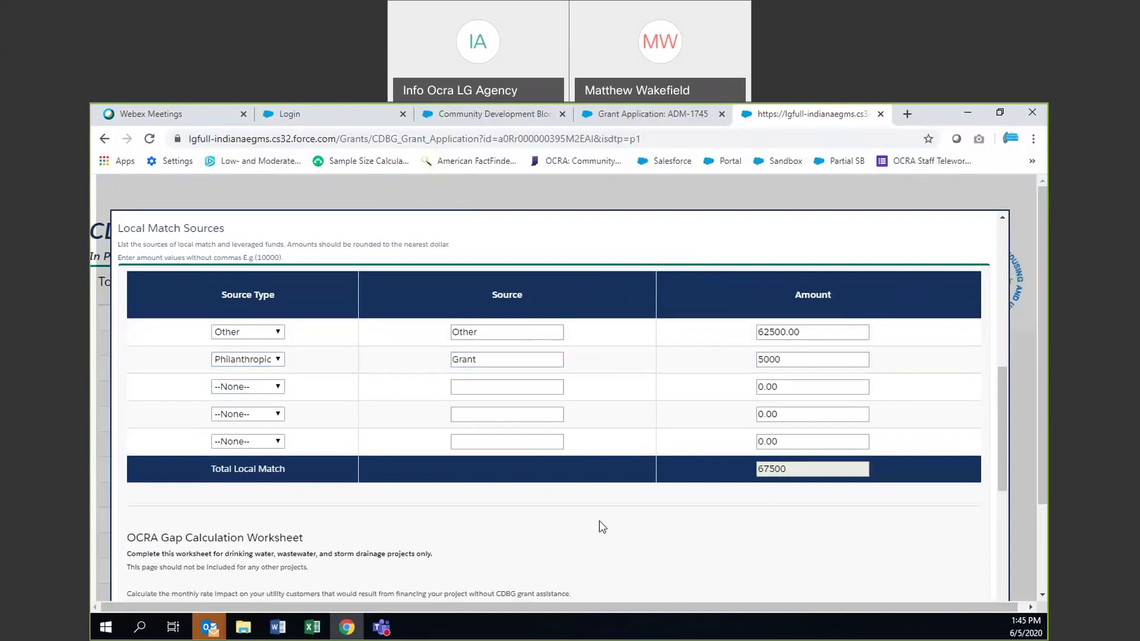
# Try to save Section 7 without adding the extra match amount to the Summary Budget Table
pyautogui.scroll(-1, 597, 517)
pyautogui.scroll(-10, 590, 503)
pyautogui.click(139, 504)
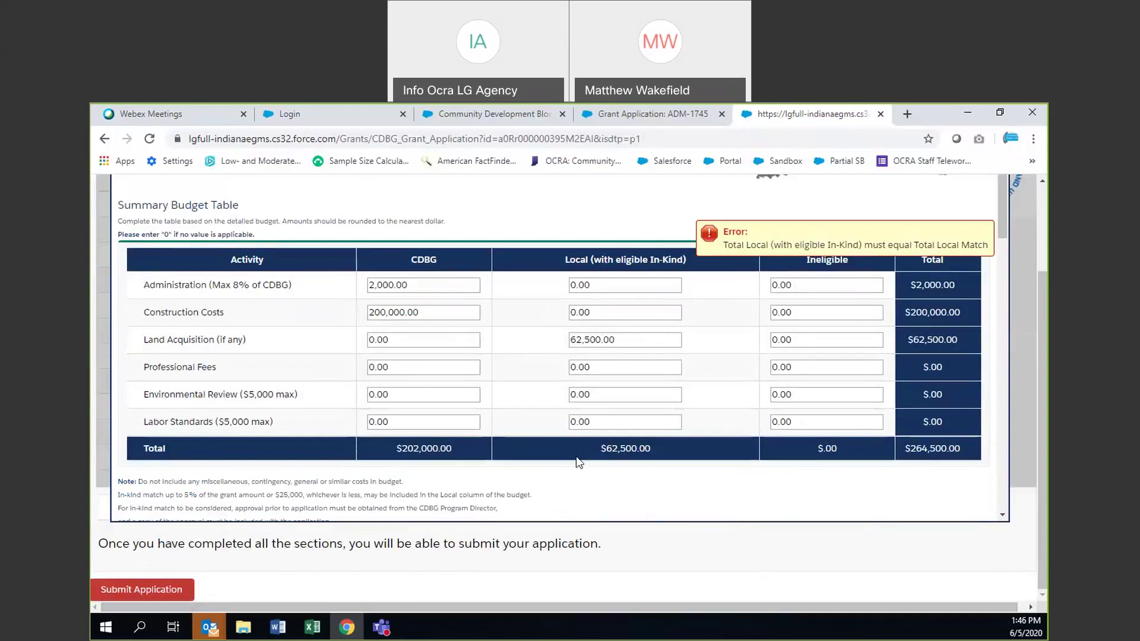
# Compare the Local budget total with the Total Local Match, and cancel editing Section 7
pyautogui.scroll(-1, 631, 470)
pyautogui.scroll(-12, 635, 474)
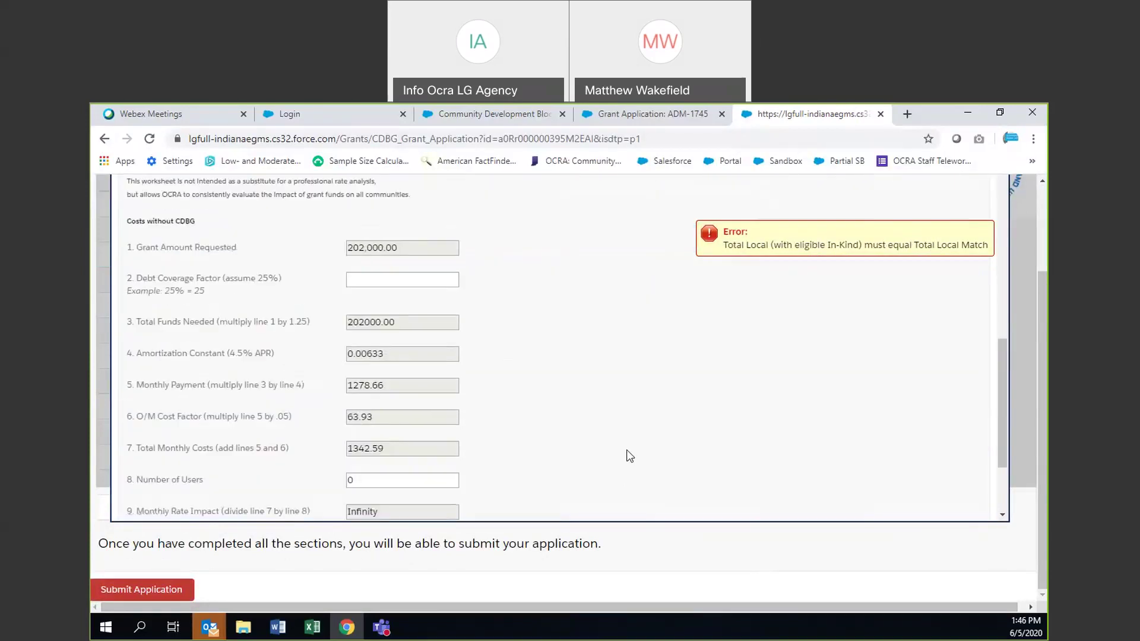
pyautogui.scroll(6, 630, 456)
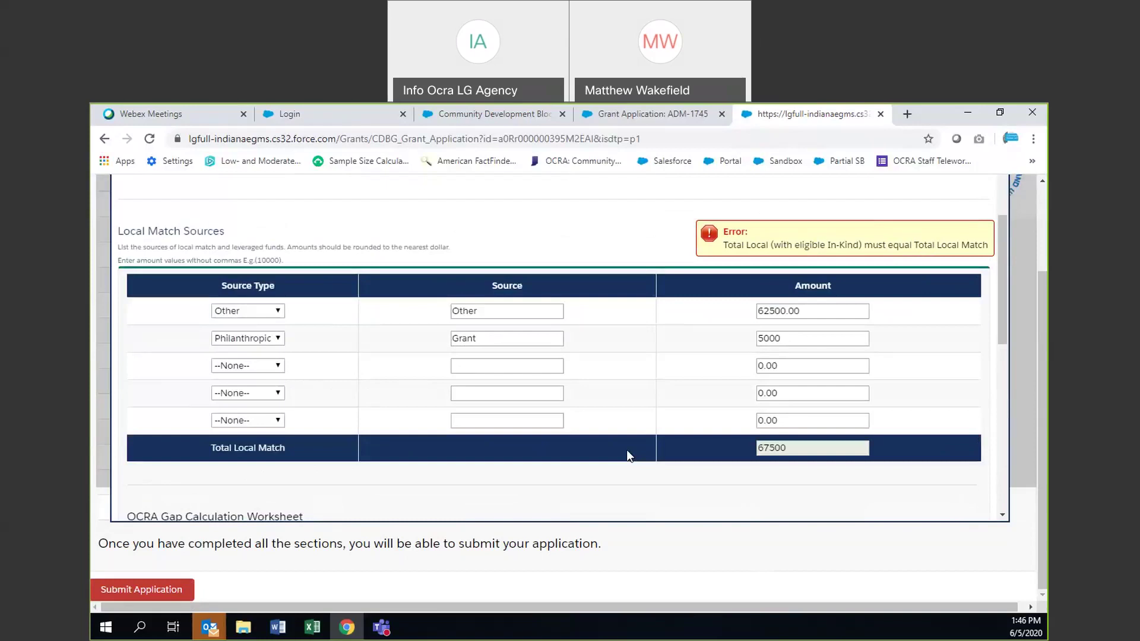
pyautogui.scroll(1, 629, 455)
pyautogui.scroll(2, 630, 456)
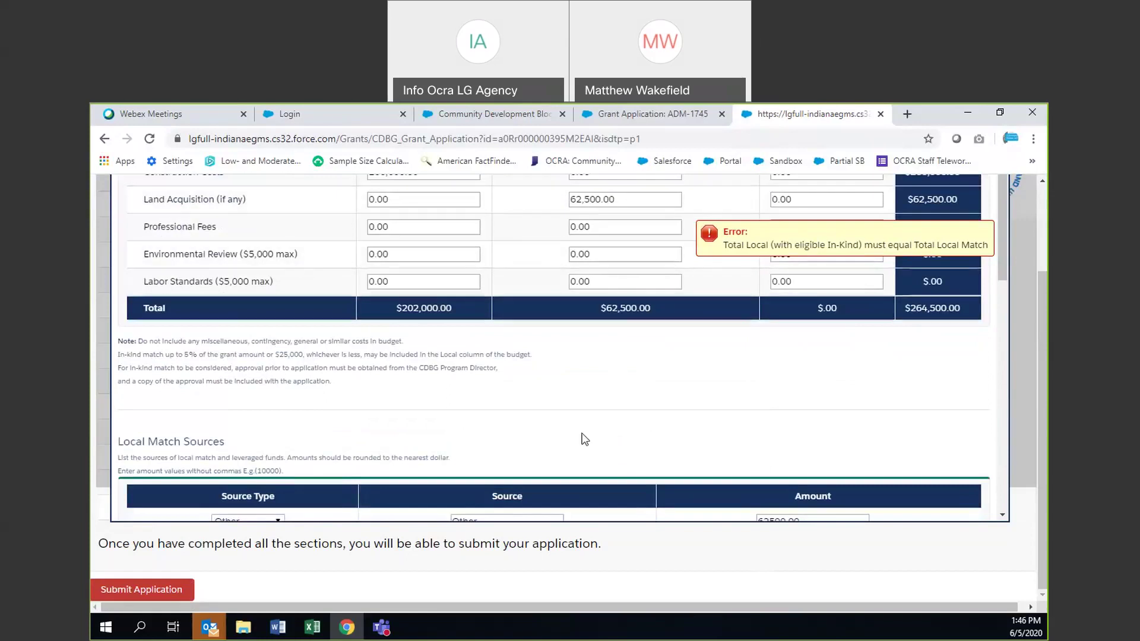
pyautogui.scroll(-3, 662, 398)
pyautogui.scroll(-8, 662, 398)
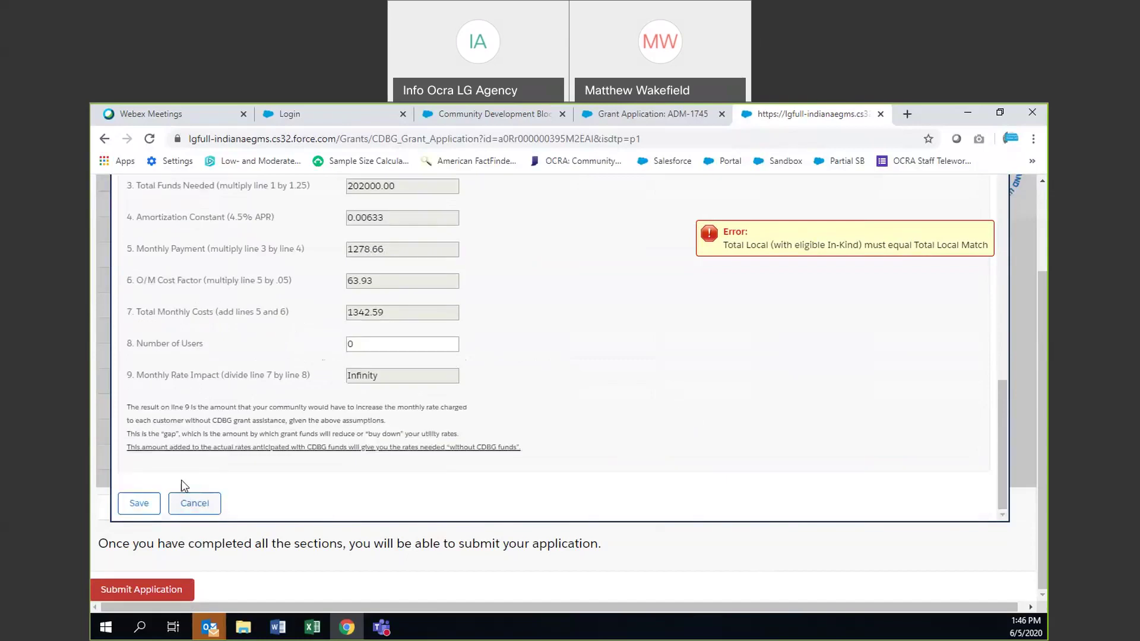
pyautogui.click(197, 504)
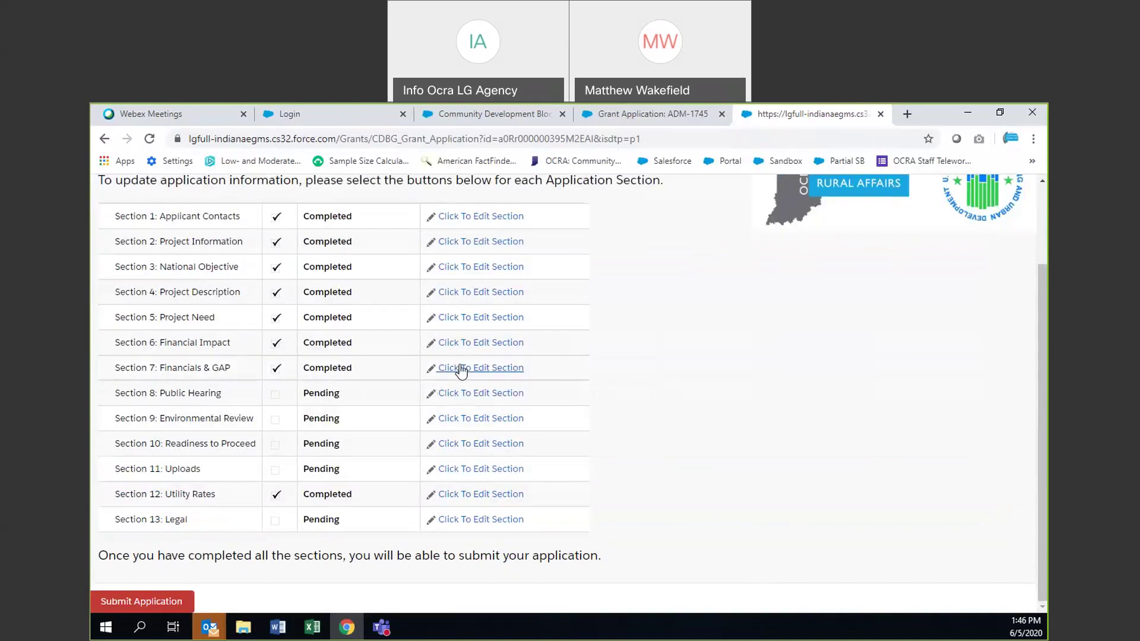
# Reopen Section 7 to check its budget and Local Match Sources entries, and close it without saving
pyautogui.click(488, 368)
pyautogui.scroll(-1, 693, 342)
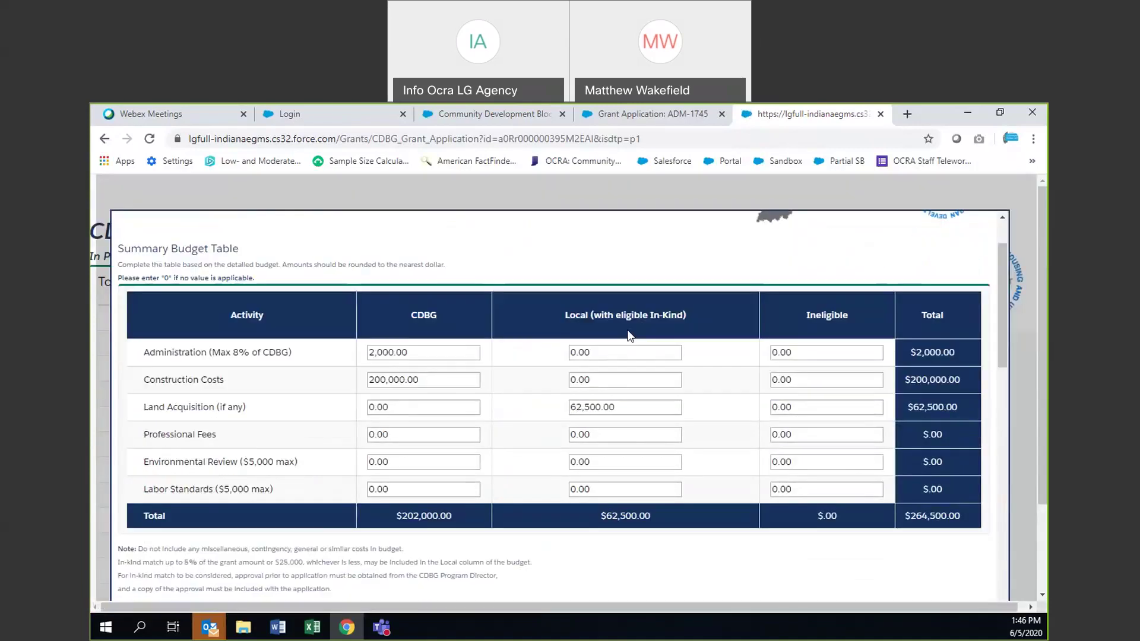
pyautogui.scroll(-10, 522, 426)
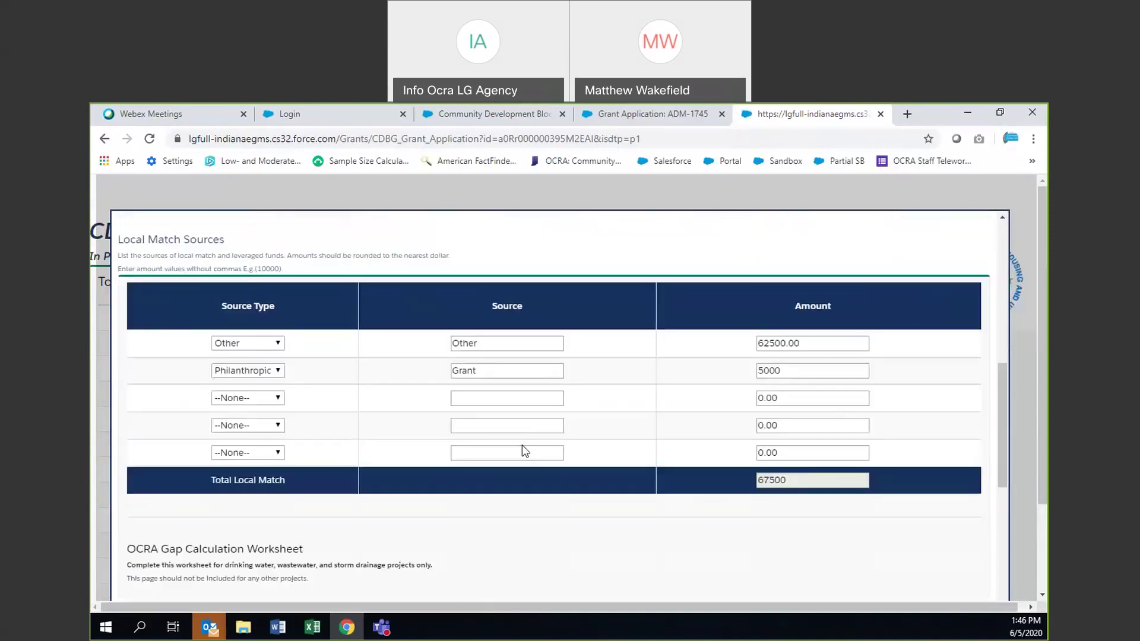
pyautogui.scroll(-5, 567, 464)
pyautogui.click(194, 504)
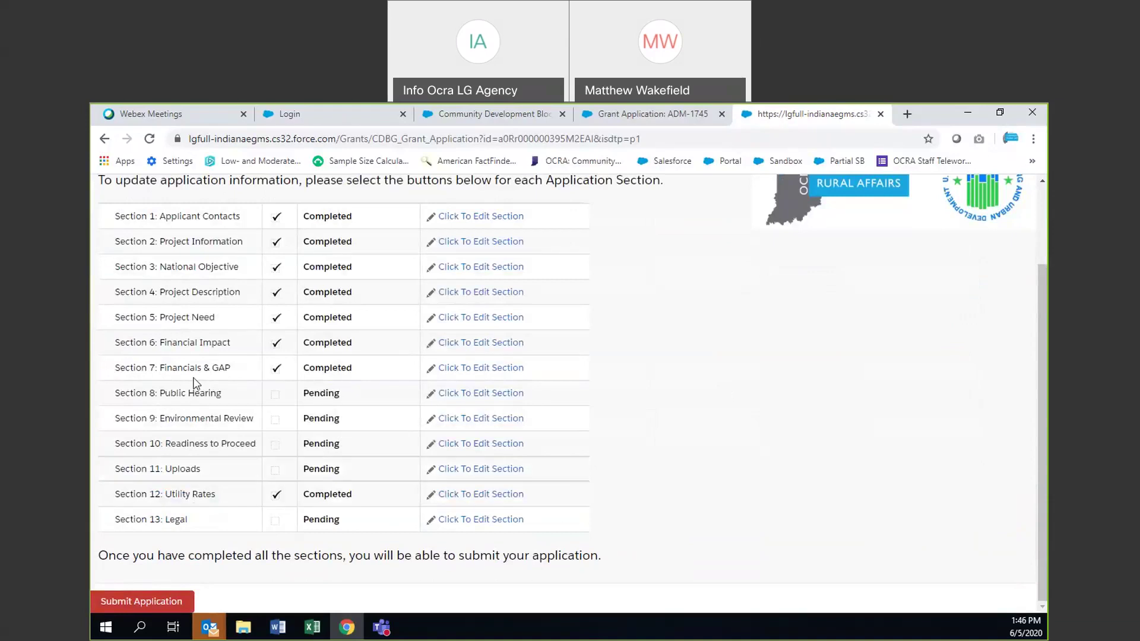
# Open Section 8: Public Hearing and set the first public hearing's notice to 6/9/2020 and its date to 6/20/2020
pyautogui.click(465, 395)
pyautogui.scroll(-1, 625, 361)
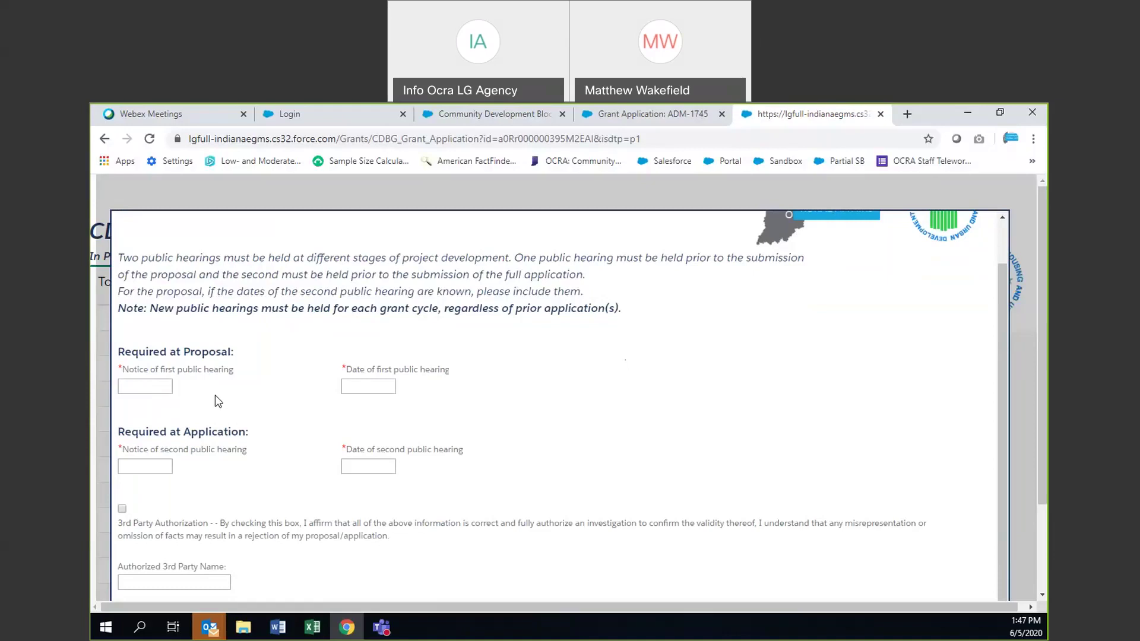
pyautogui.click(141, 383)
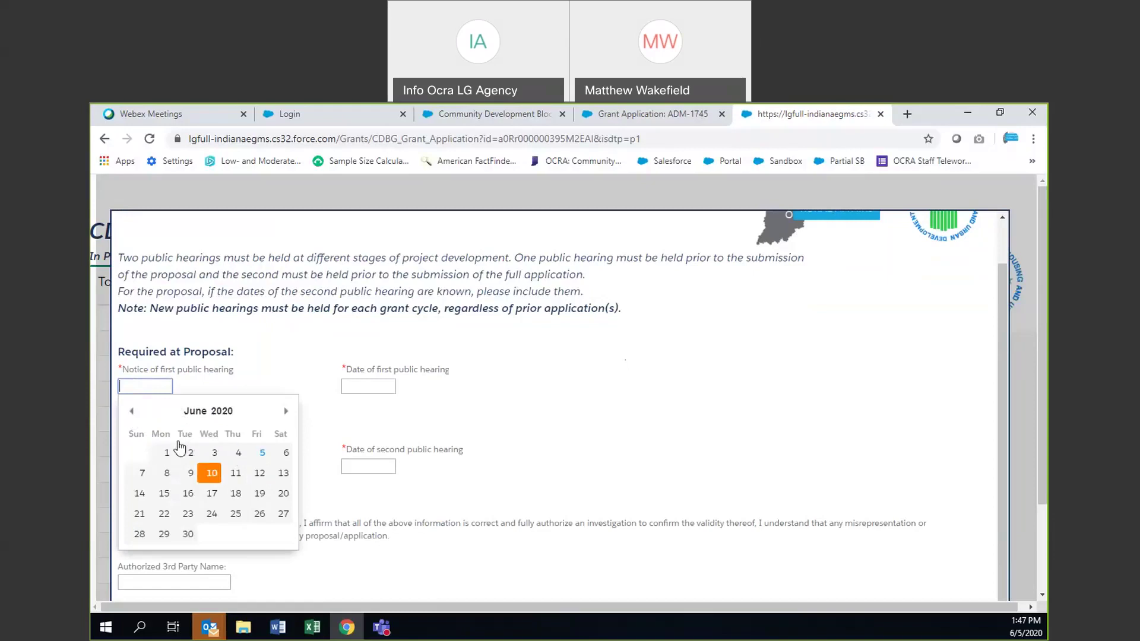
pyautogui.click(132, 412)
pyautogui.click(286, 412)
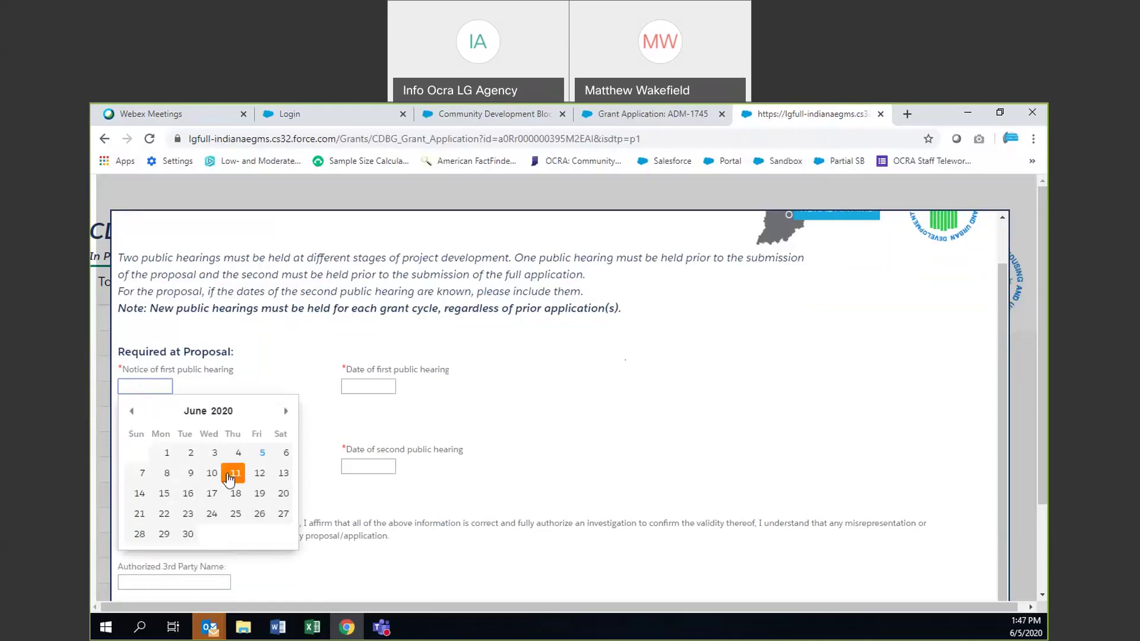
pyautogui.click(195, 476)
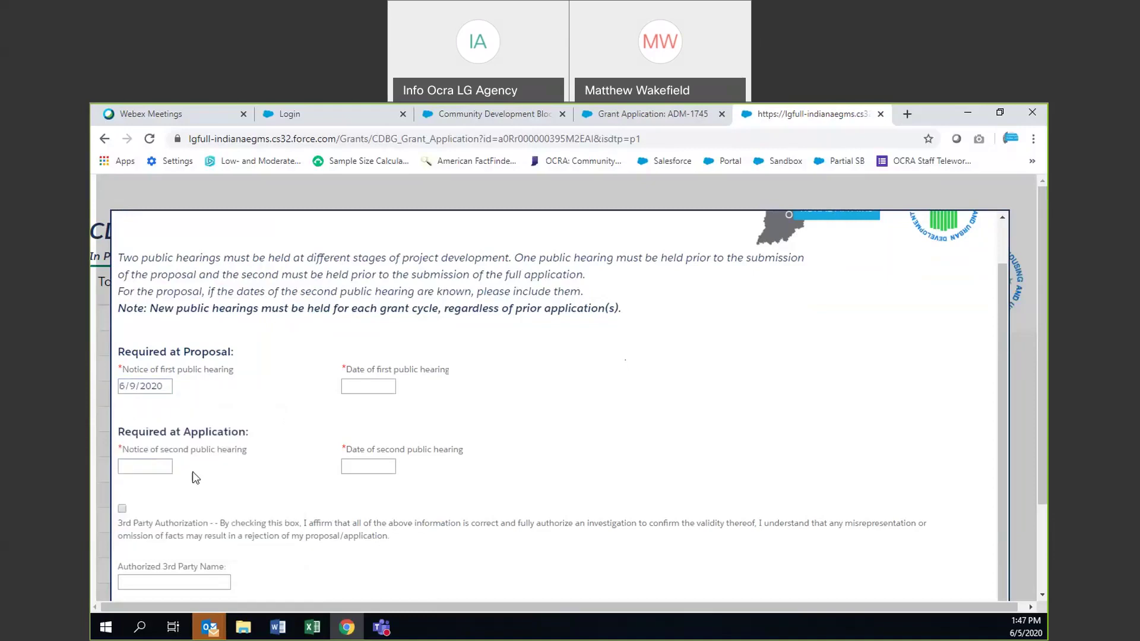
pyautogui.click(380, 387)
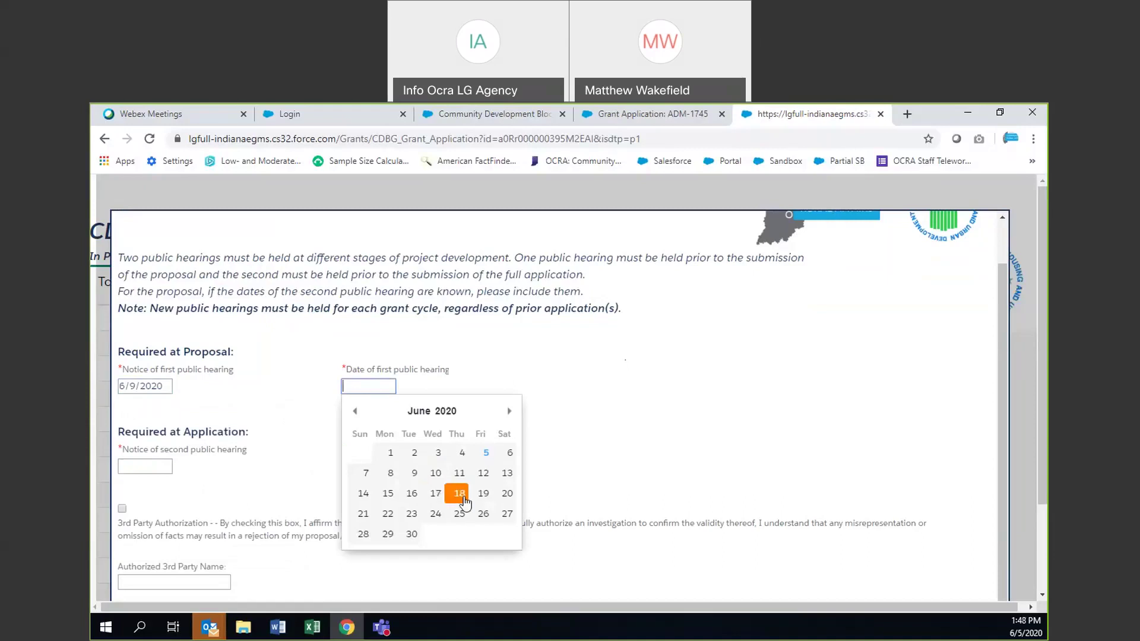
pyautogui.click(505, 495)
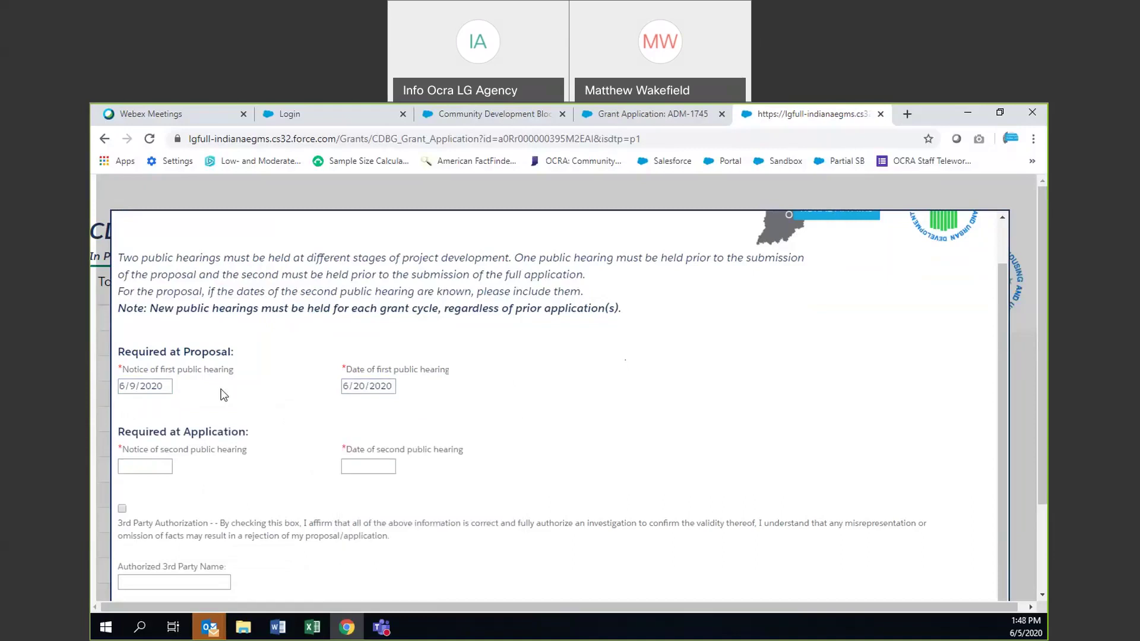
# Change the notice of first public hearing to 6/17/2020 and the date of first public hearing to 6/30/2020
pyautogui.click(165, 386)
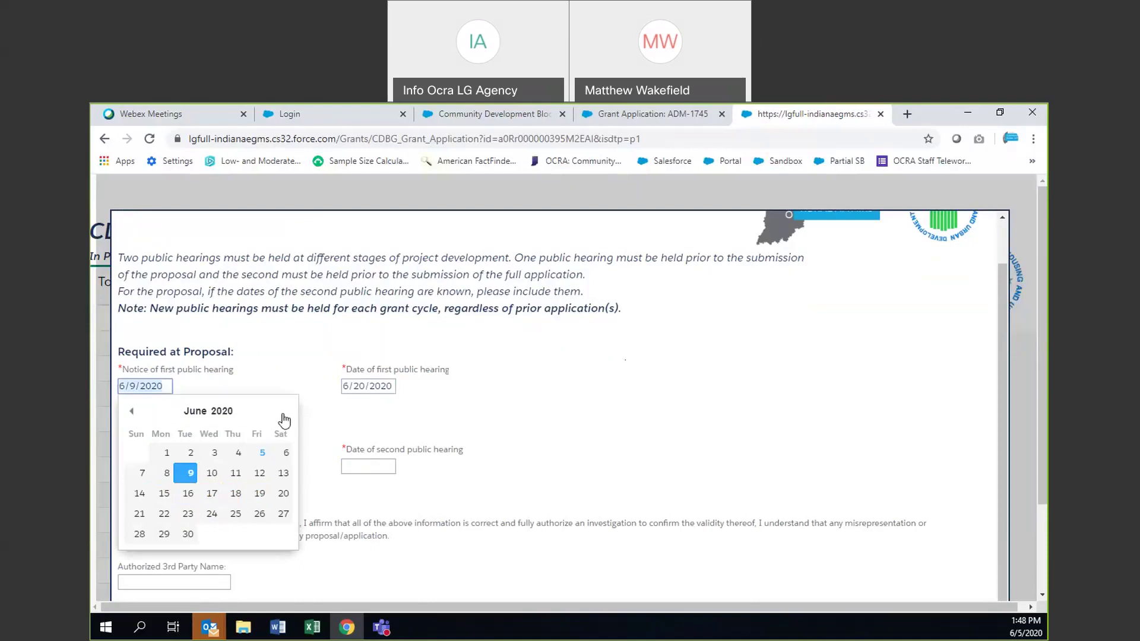
pyautogui.click(209, 498)
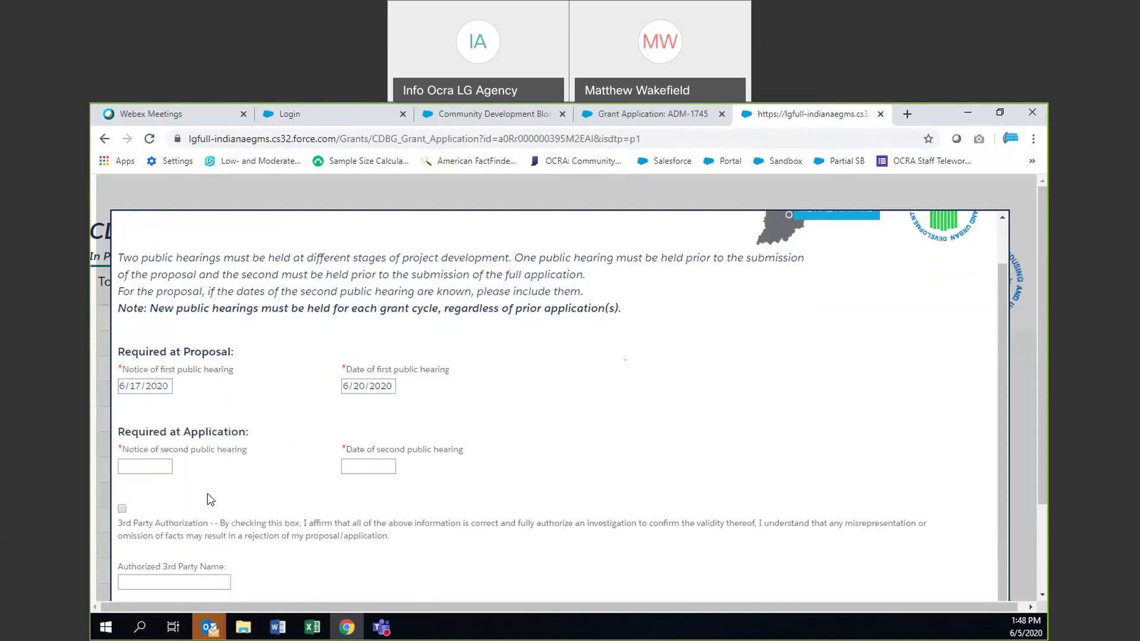
pyautogui.click(362, 389)
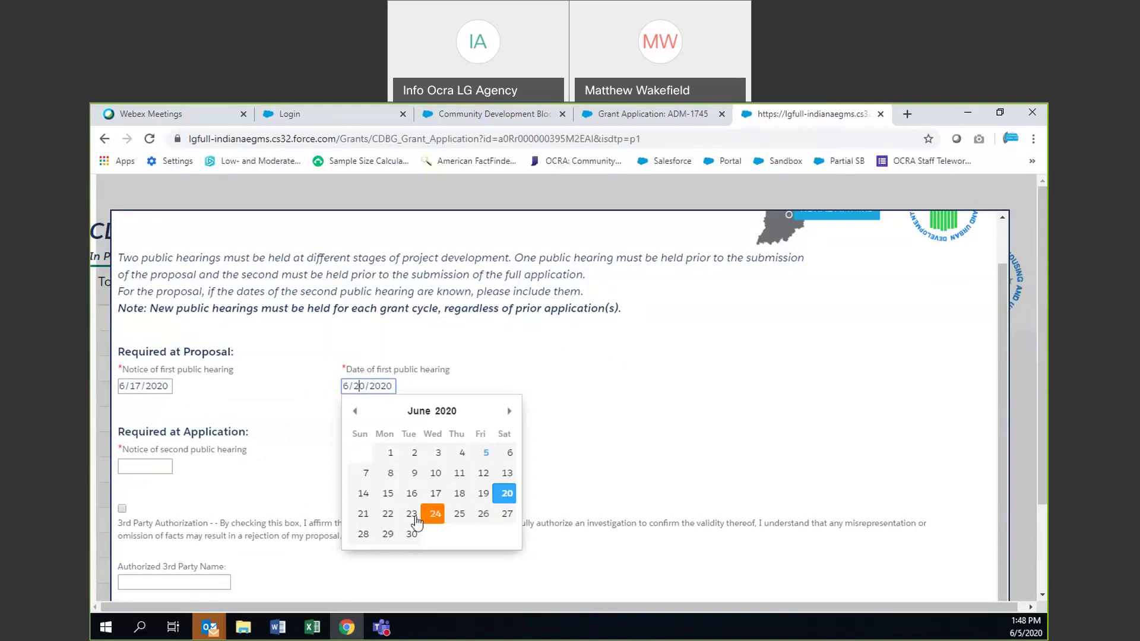
pyautogui.click(409, 536)
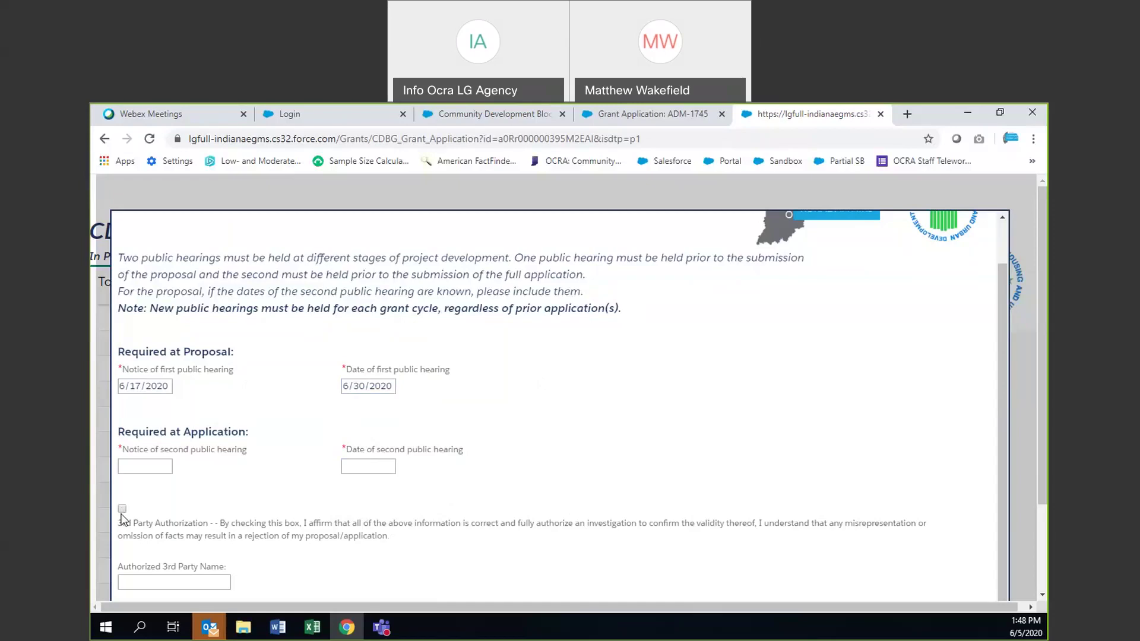
# Save Section 8, leaving the second hearing dates and the 3rd party authorization blank
pyautogui.scroll(-2, 123, 519)
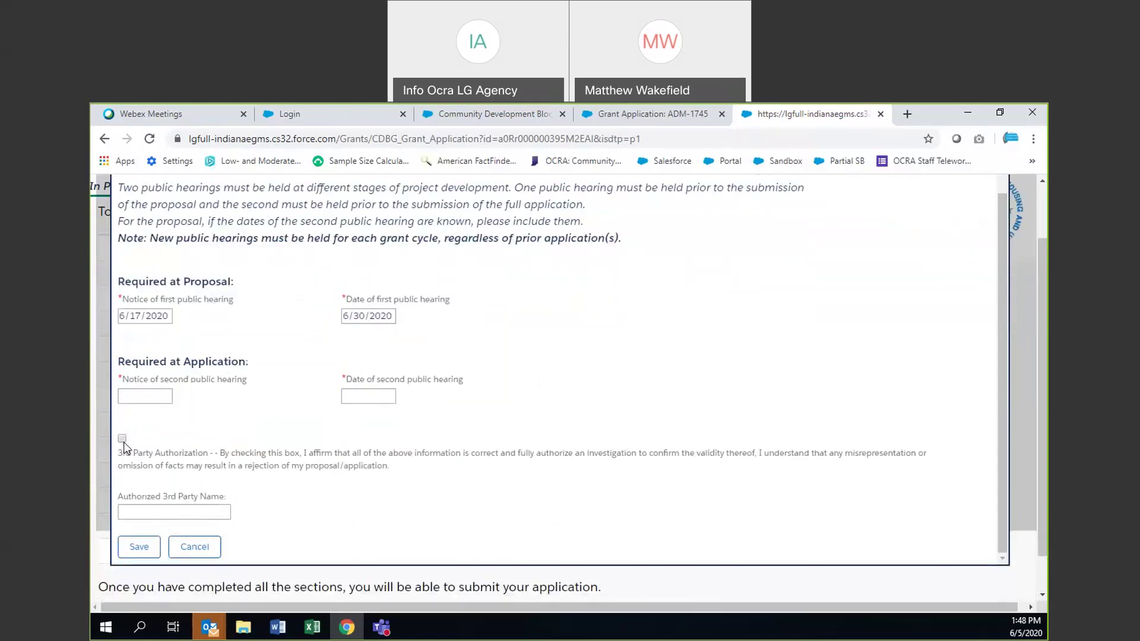
pyautogui.scroll(-1, 167, 463)
pyautogui.click(165, 468)
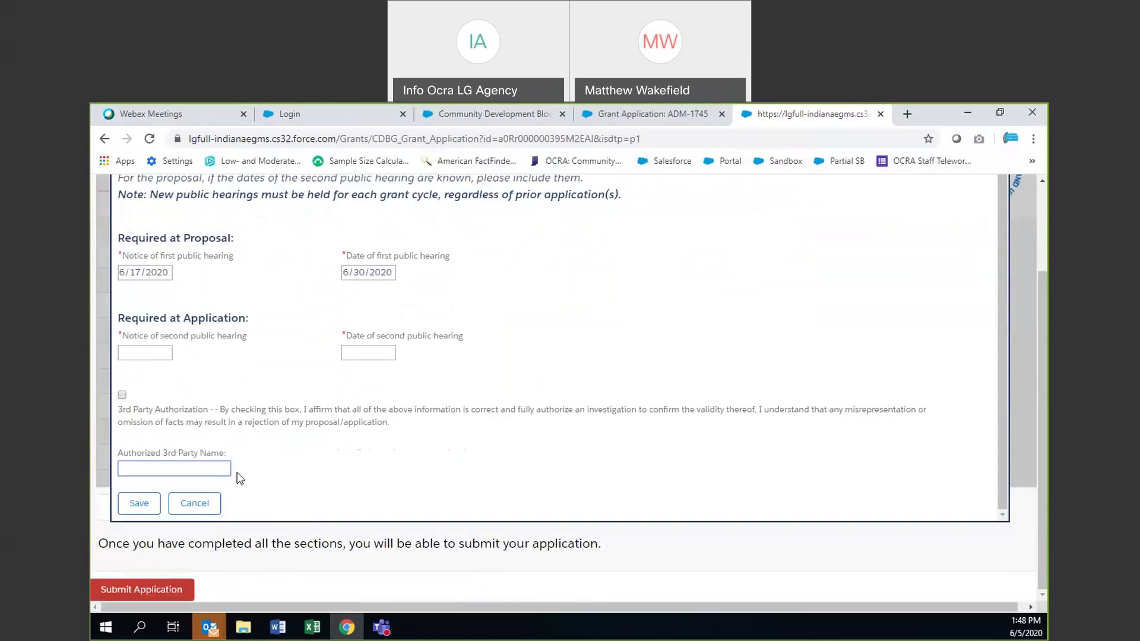
pyautogui.click(140, 505)
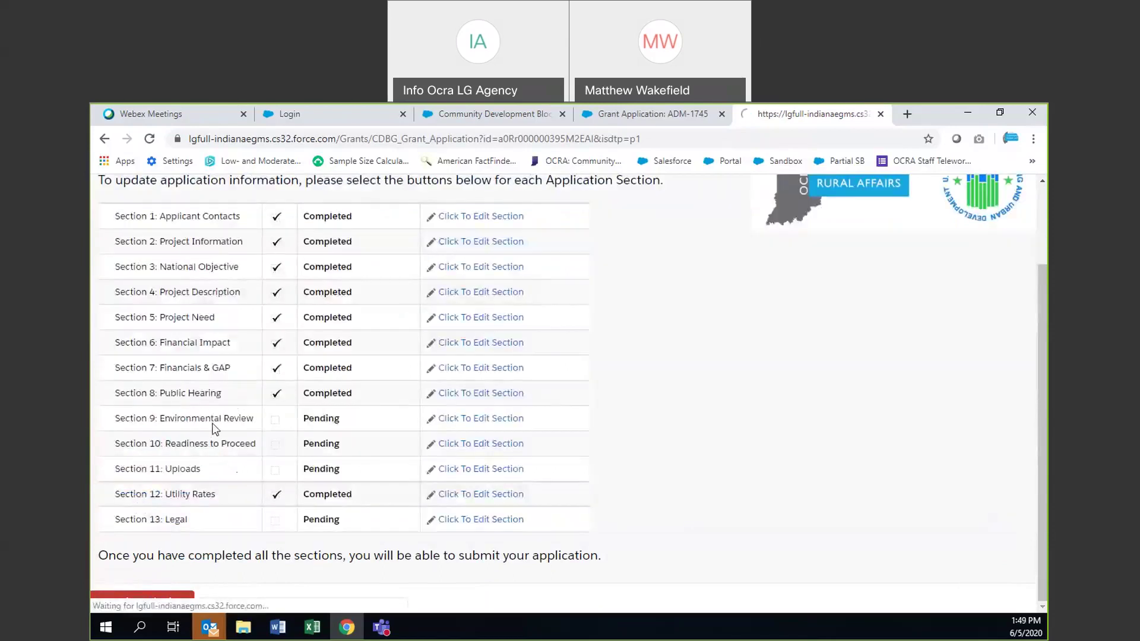
# Open Section 9: Environmental Review and set the ER Type to Exempt
pyautogui.scroll(2, 215, 451)
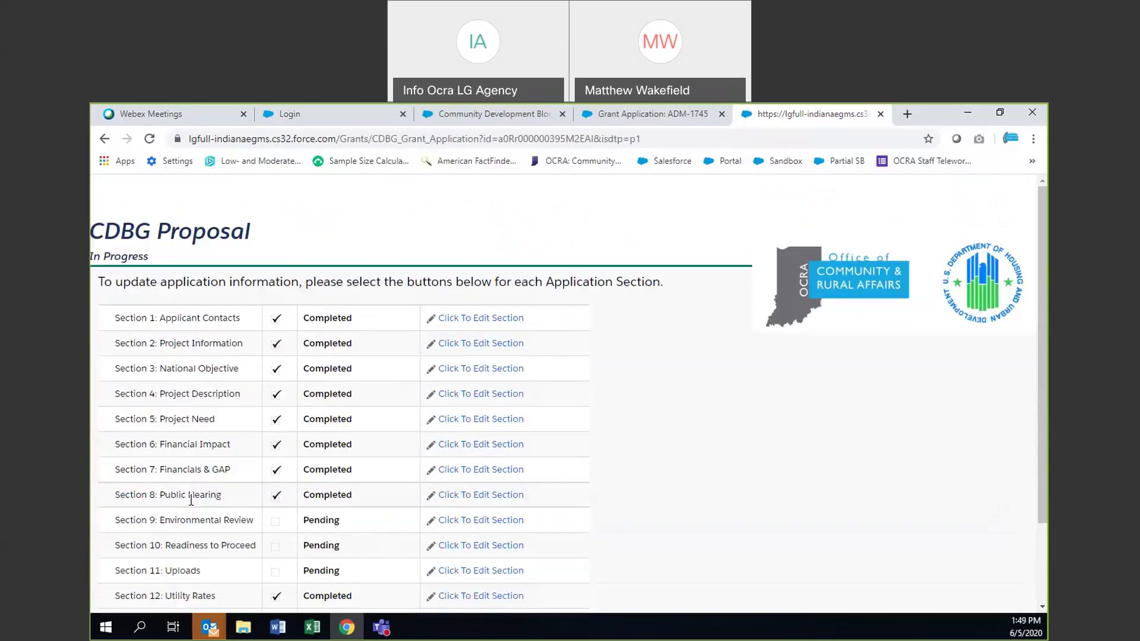
pyautogui.scroll(-1, 653, 350)
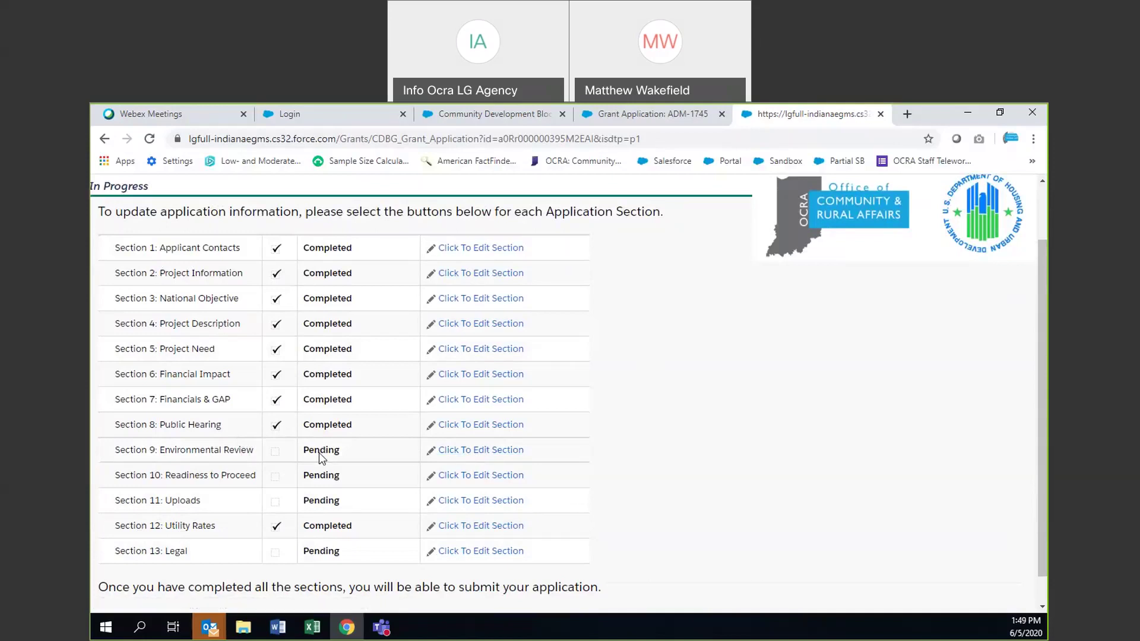
pyautogui.click(470, 451)
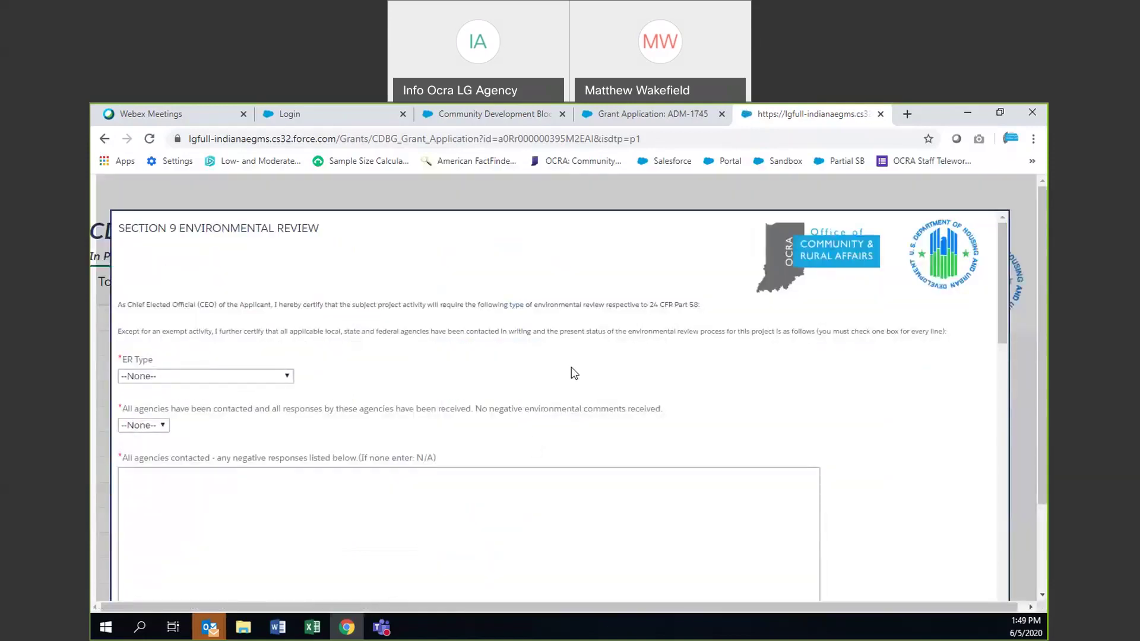
pyautogui.scroll(-1, 603, 380)
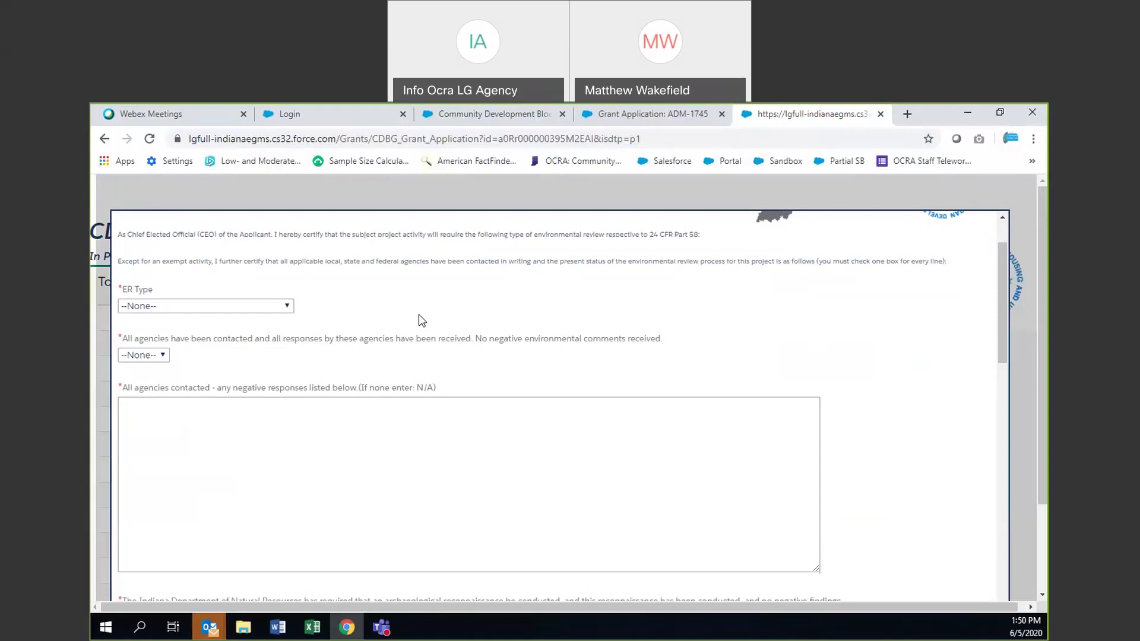
pyautogui.click(289, 305)
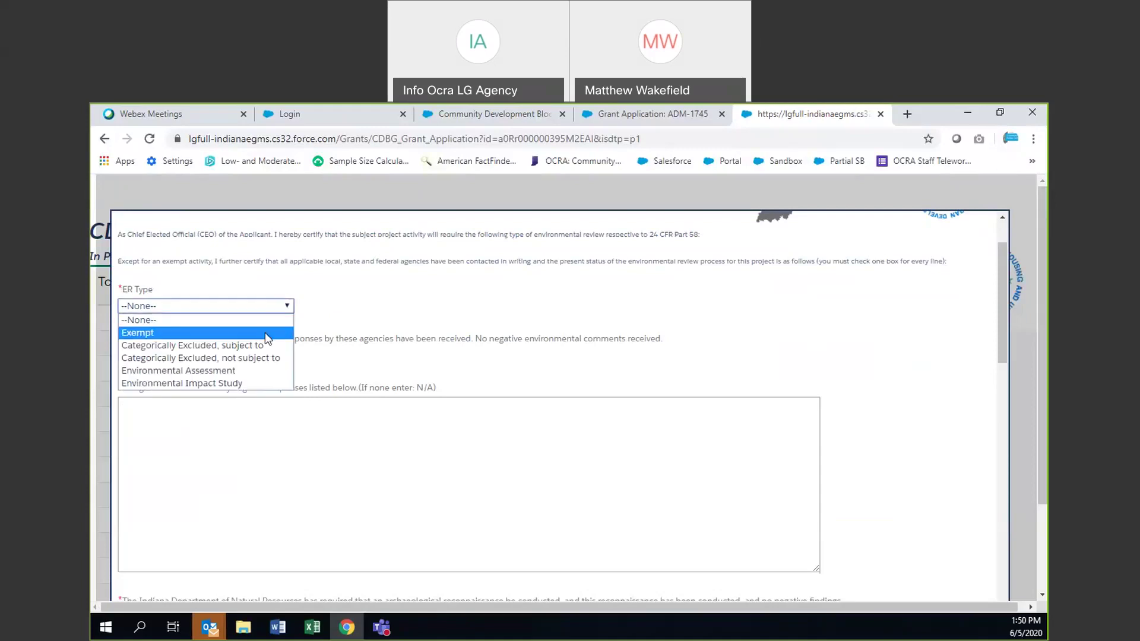
pyautogui.click(154, 333)
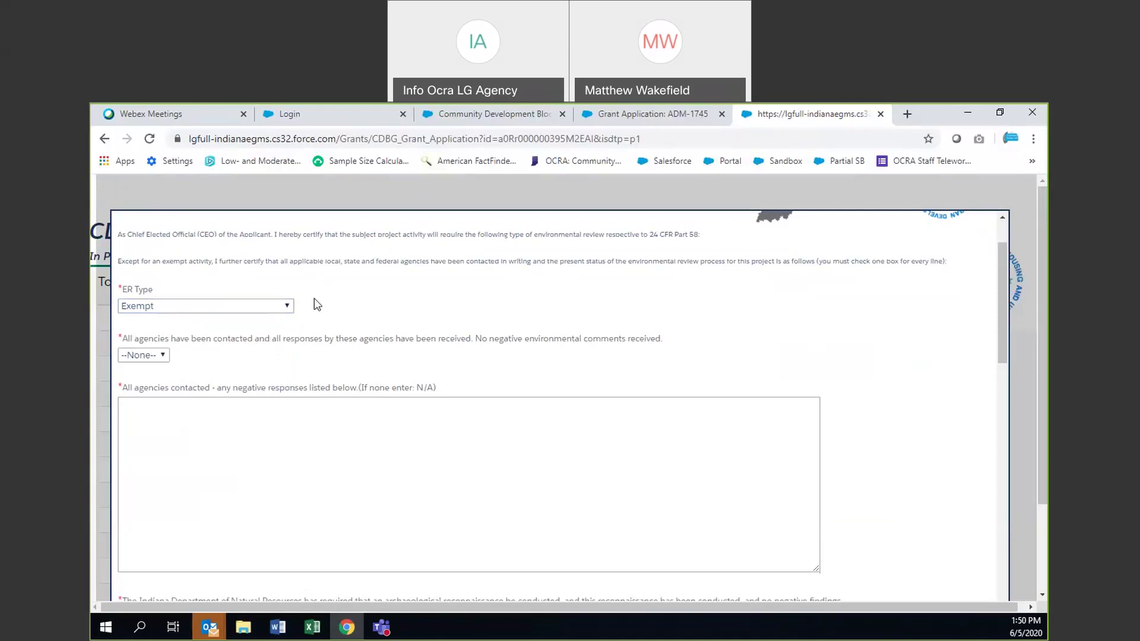
# Answer No to all agencies contacted and responding, and enter N/A for the negative responses and the archaeological reconnaissance findings
pyautogui.click(164, 352)
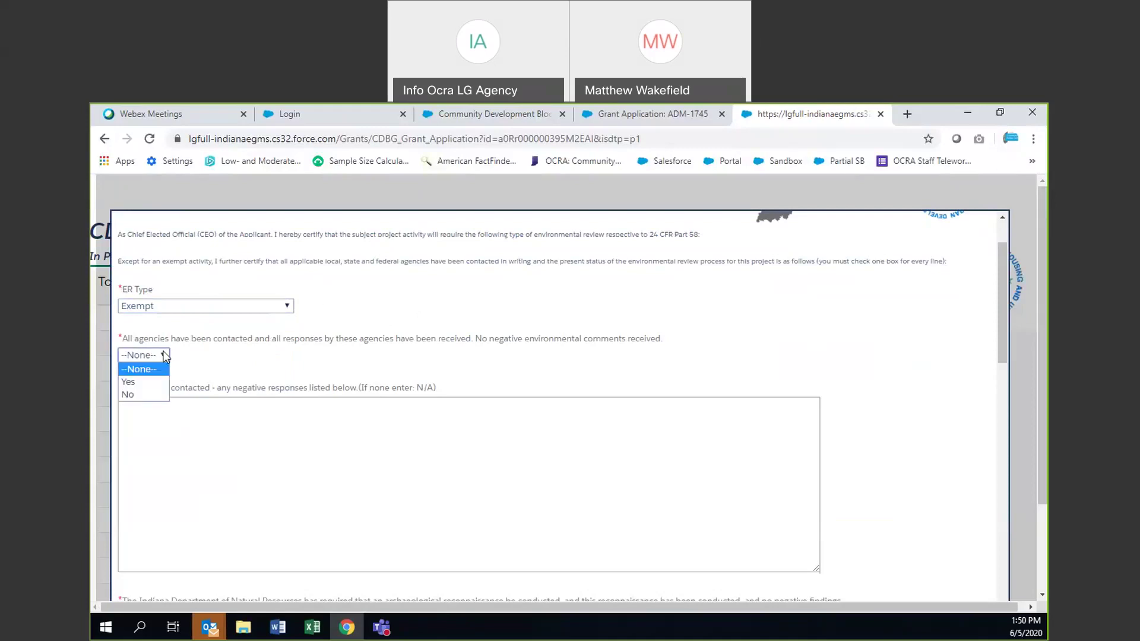
pyautogui.click(144, 392)
pyautogui.click(194, 432)
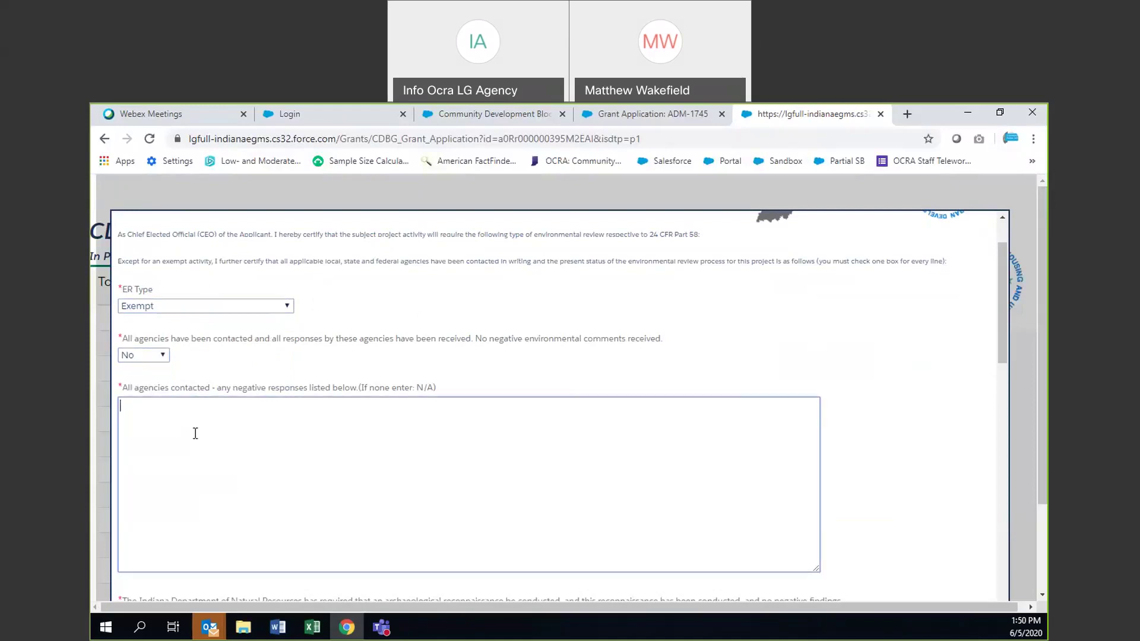
pyautogui.write('N/A')
pyautogui.scroll(-1, 450, 380)
pyautogui.scroll(-4, 454, 371)
pyautogui.click(306, 381)
pyautogui.write('N/A')
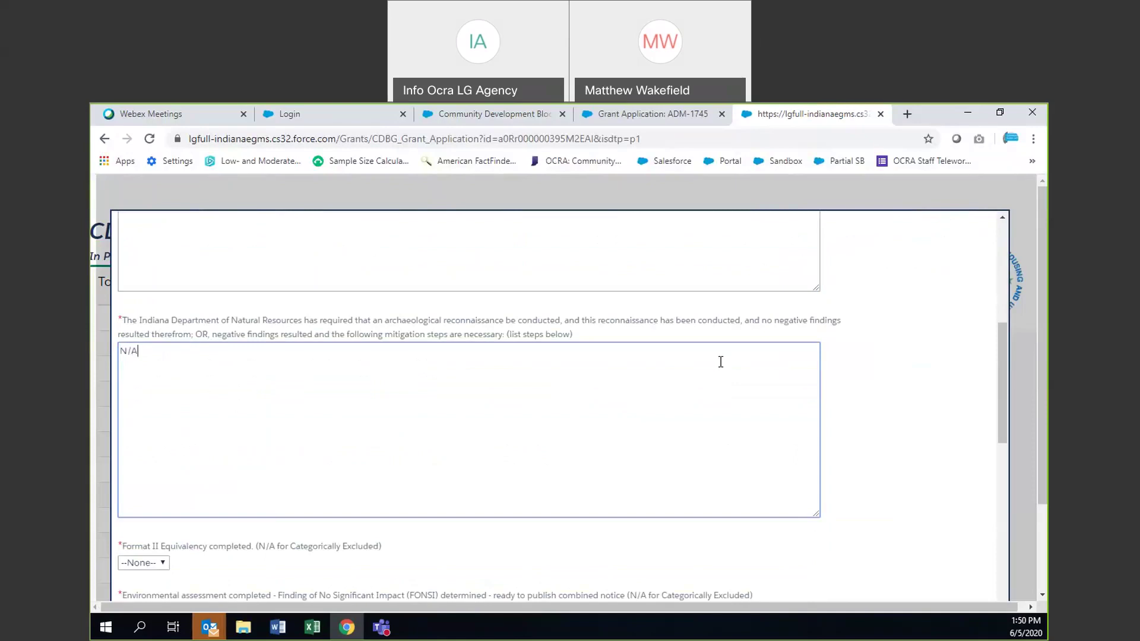
# Set Format II Equivalency, the environmental assessment FONSI and the Notice of Intent to request Release of Funds to N/A
pyautogui.scroll(-3, 520, 369)
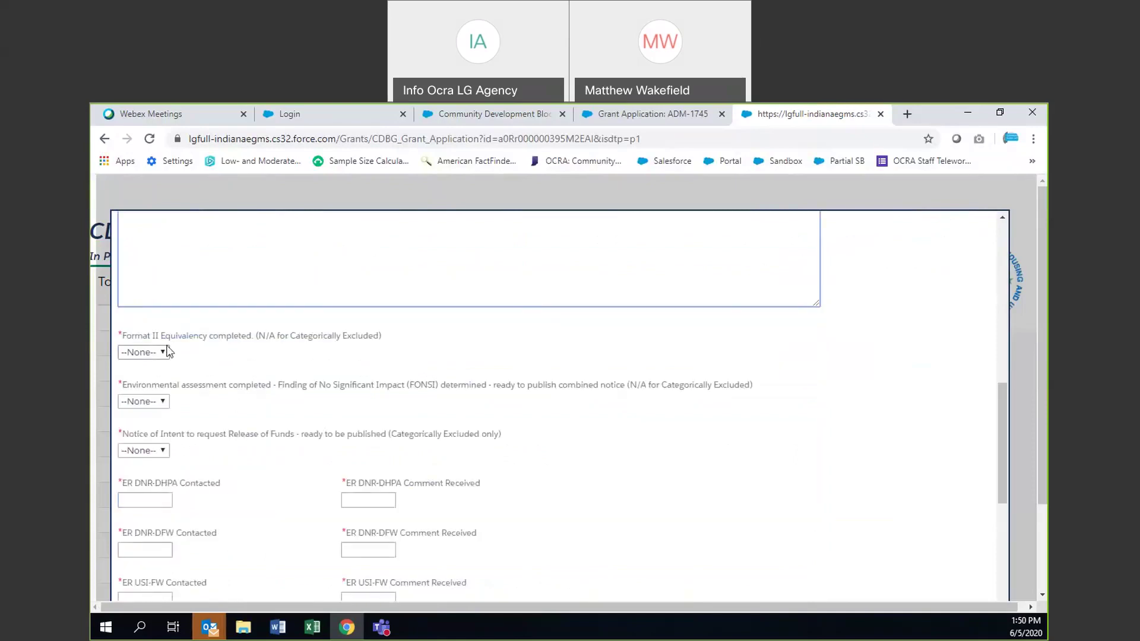
pyautogui.scroll(-1, 350, 347)
pyautogui.click(144, 282)
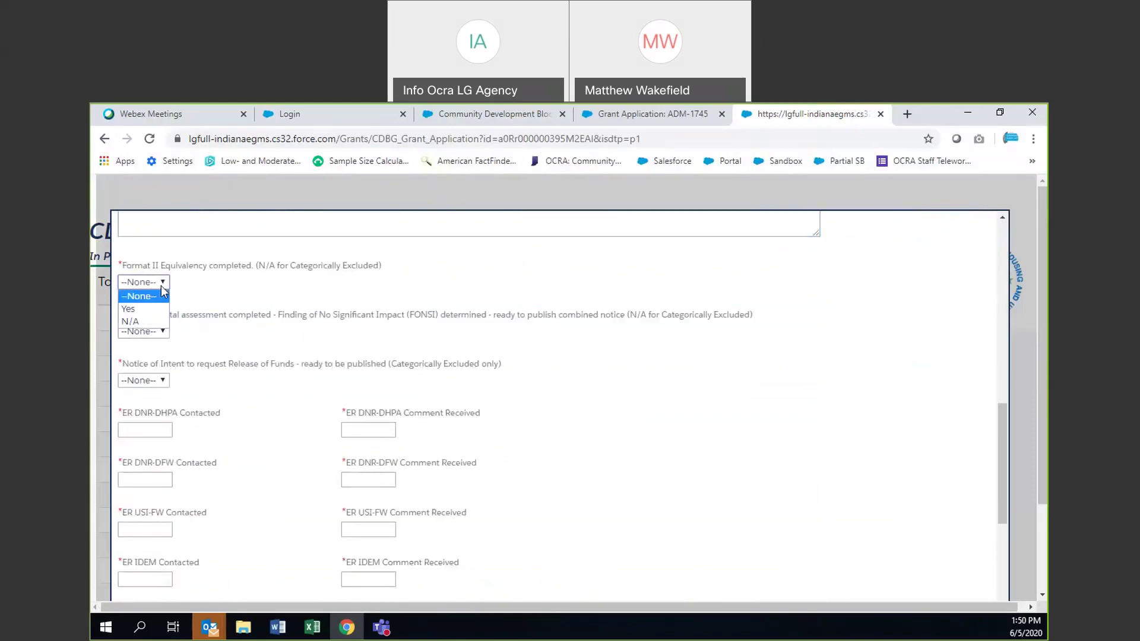
pyautogui.click(152, 326)
pyautogui.click(153, 330)
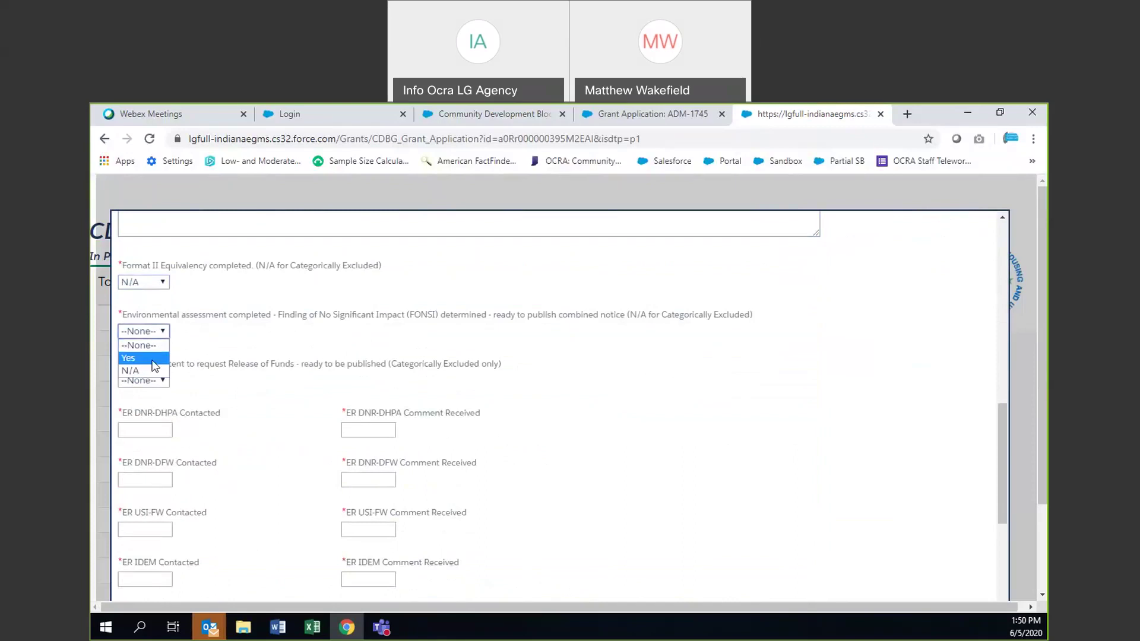
pyautogui.click(159, 380)
pyautogui.click(158, 383)
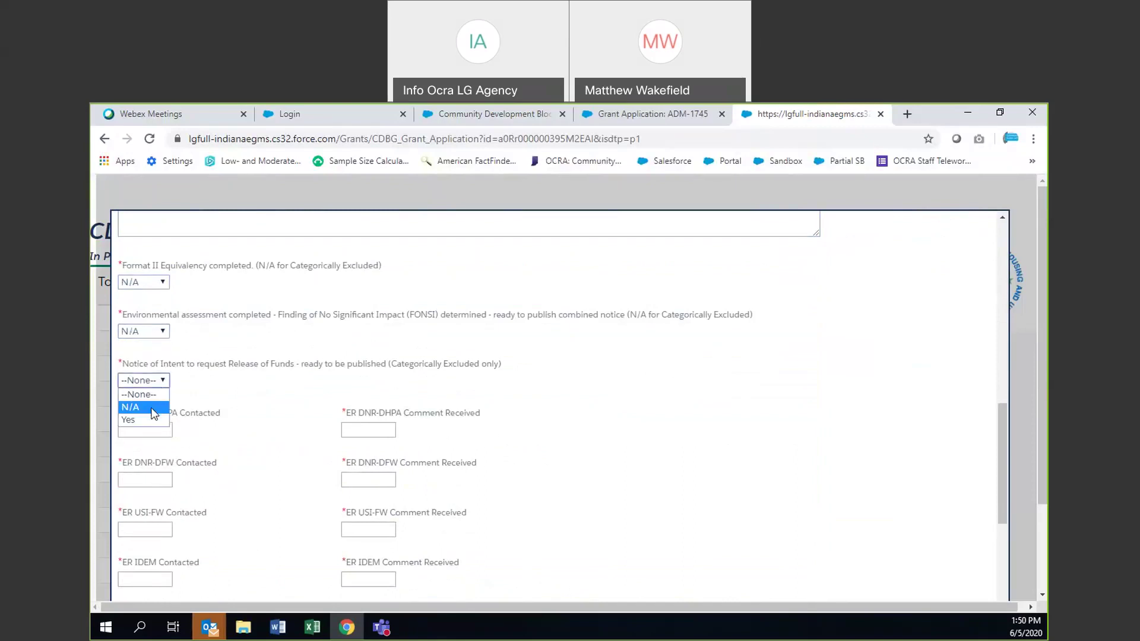
pyautogui.click(155, 414)
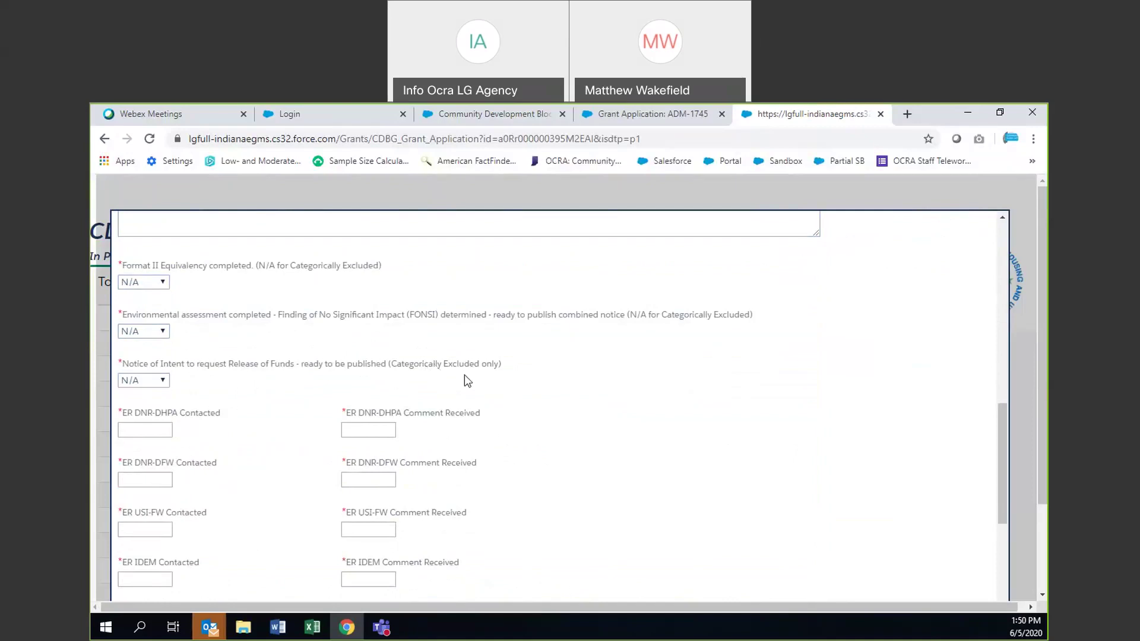
# Review the agency contact date fields and enter 1/1/1800 as the ER DNR-DHPA Contacted date
pyautogui.scroll(-2, 534, 311)
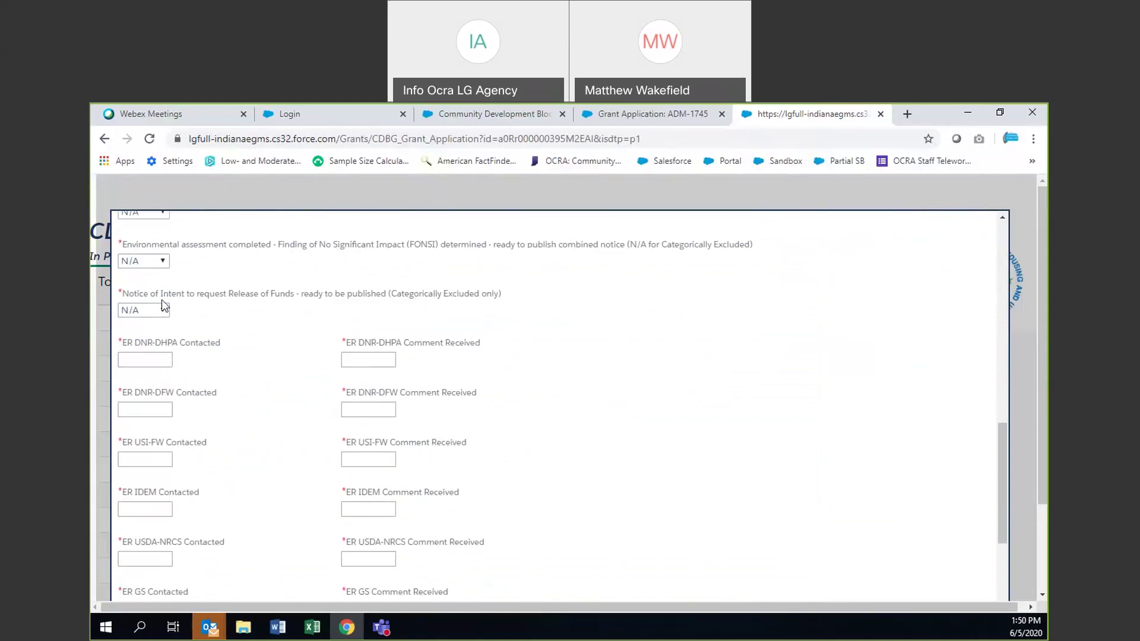
pyautogui.scroll(-5, 206, 496)
pyautogui.scroll(-2, 175, 463)
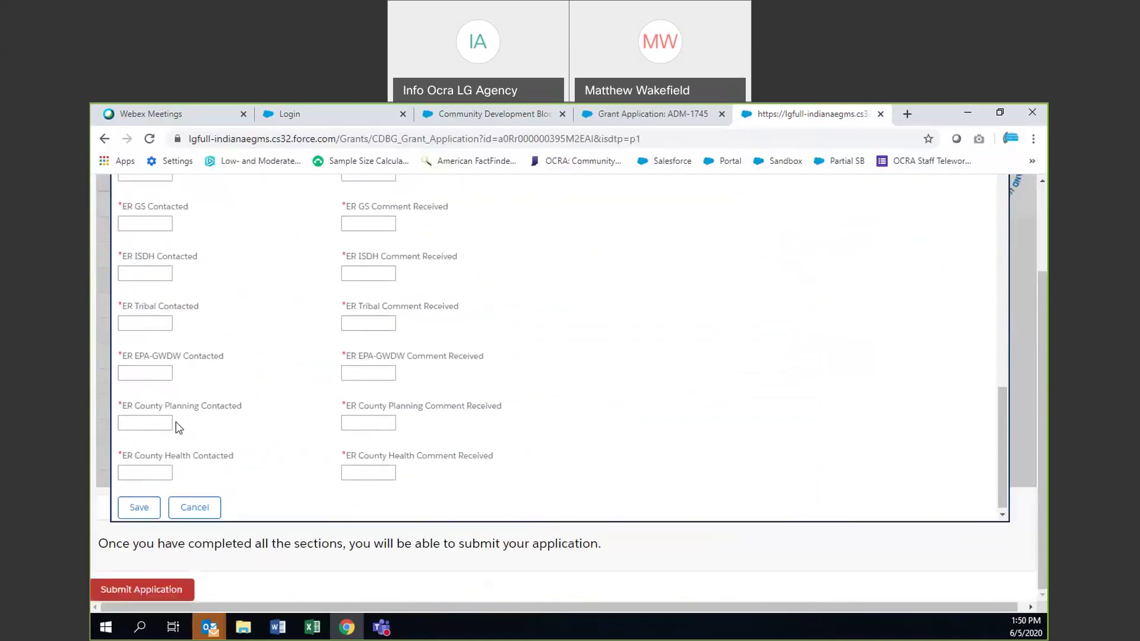
pyautogui.scroll(7, 178, 426)
pyautogui.scroll(-1, 161, 324)
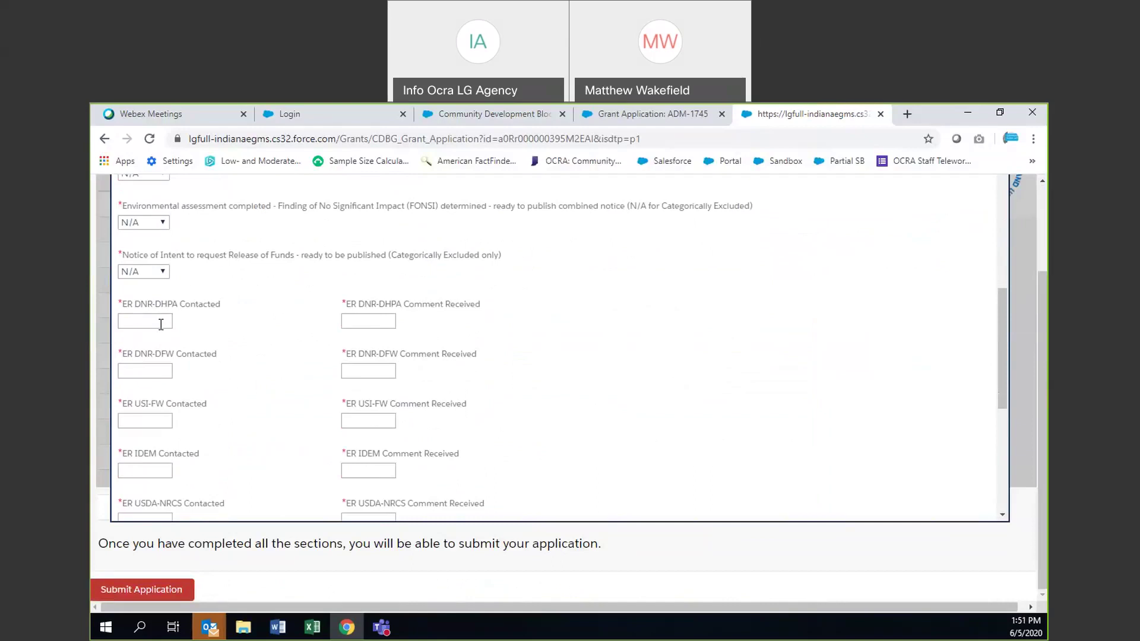
pyautogui.click(161, 324)
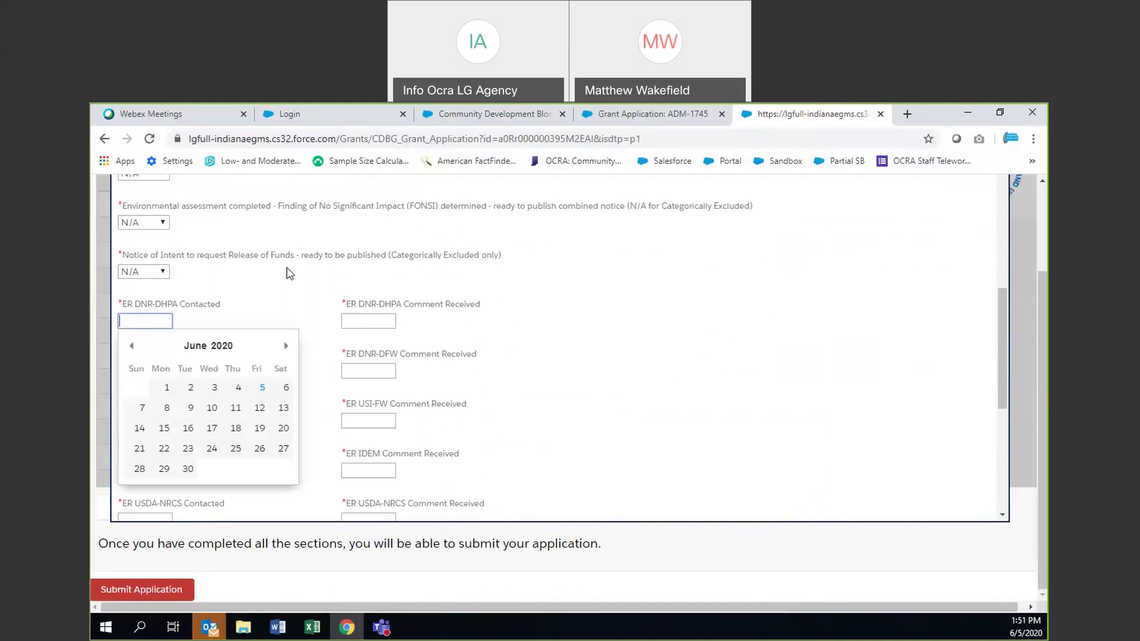
pyautogui.write('1/1/1800')
pyautogui.press('Escape')
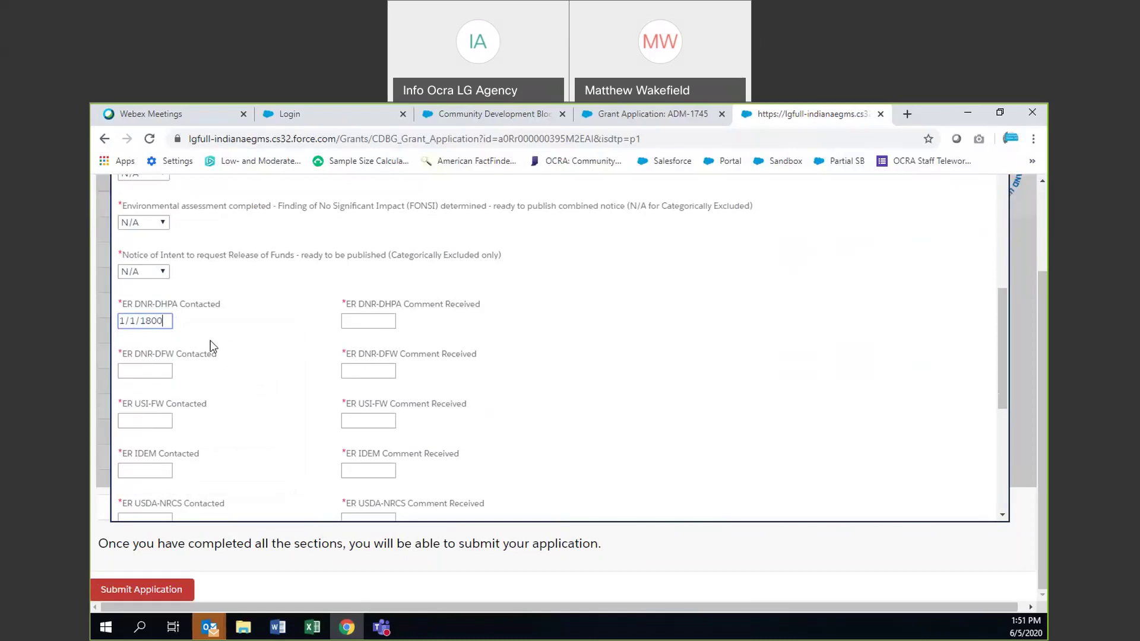
# Copy the 1/1/1800 date from ER DNR-DHPA Contacted into the ER DNR-DFW Contacted and ER USI-FW Contacted fields
pyautogui.click(168, 321)
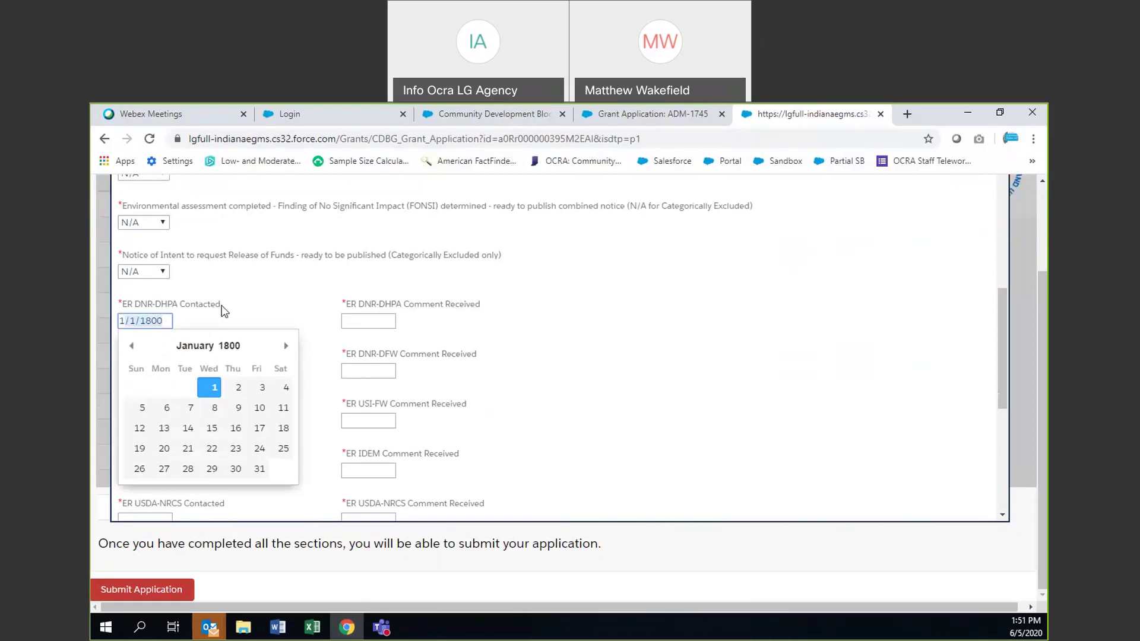
pyautogui.press('Escape')
pyautogui.click(161, 321)
pyautogui.hotkey('ctrl', 'c')
pyautogui.press('Escape')
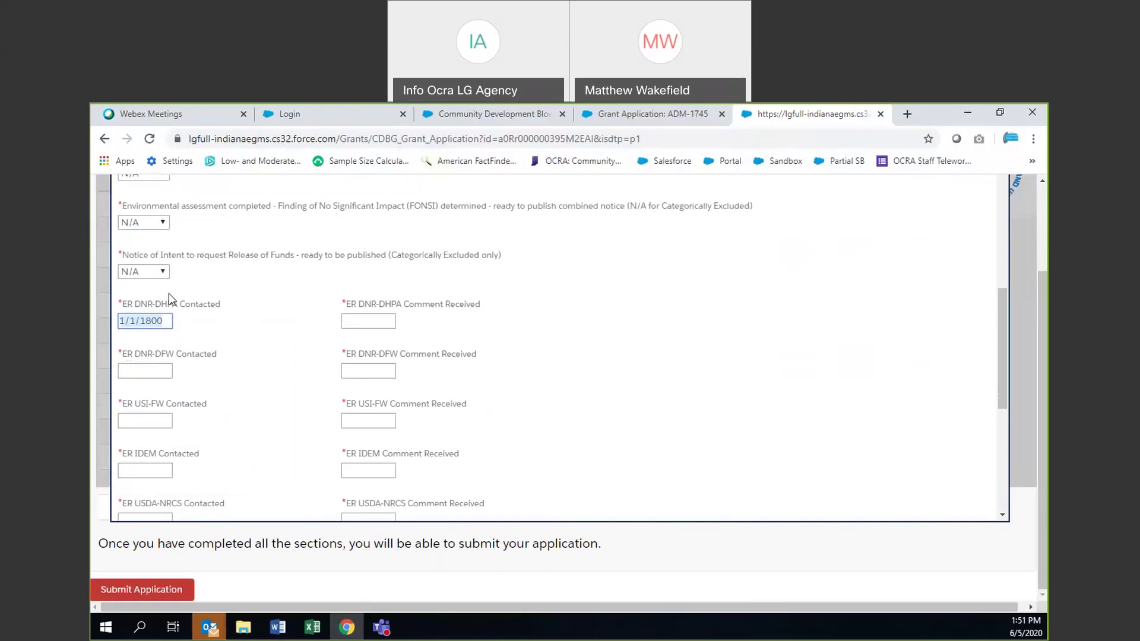
pyautogui.scroll(-1, 150, 301)
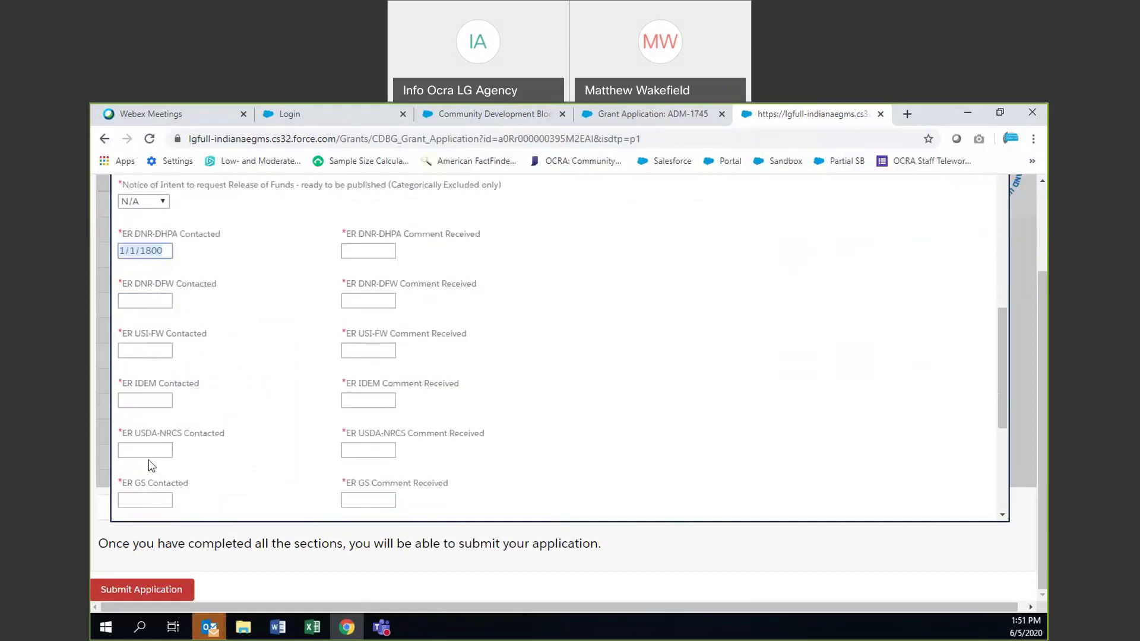
pyautogui.click(142, 300)
pyautogui.hotkey('ctrl', 'v')
pyautogui.click(145, 349)
pyautogui.hotkey('ctrl', 'v')
pyautogui.scroll(-3, 244, 313)
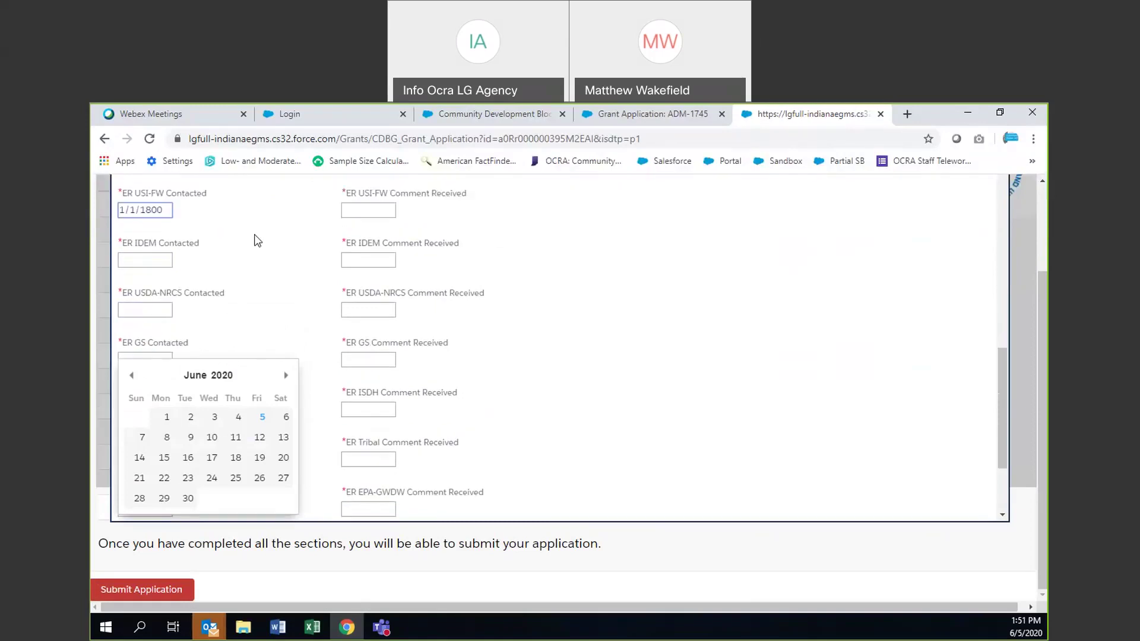
# Enter 1/1/1800 as the contacted date for ER IDEM, ER USDA-NRCS and ER GS
pyautogui.click(141, 257)
pyautogui.hotkey('ctrl', 'v')
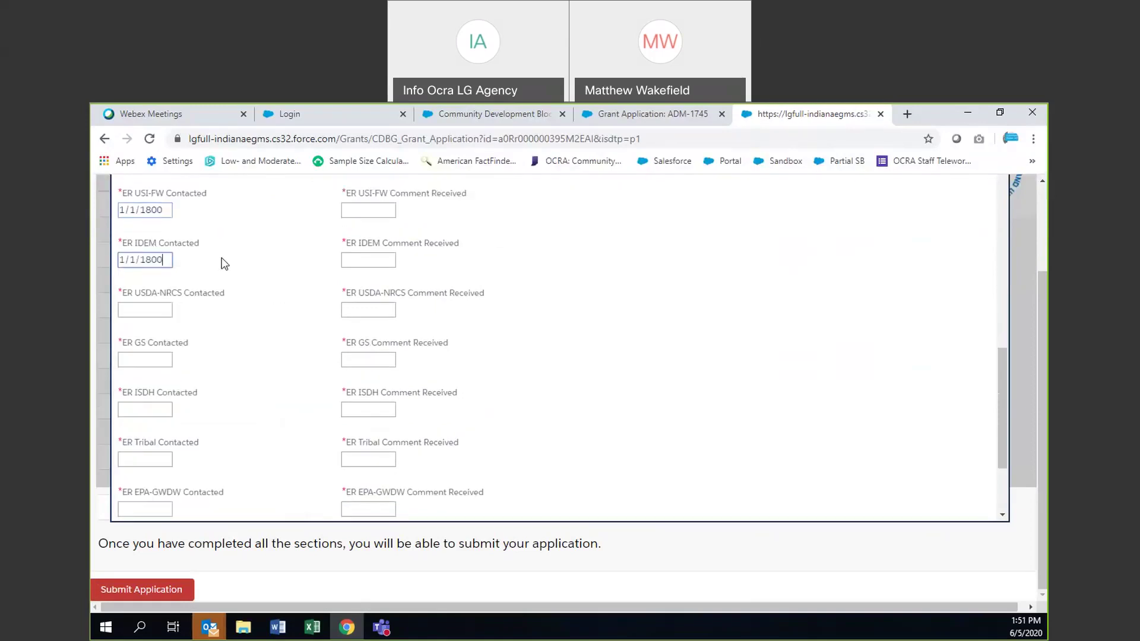
pyautogui.click(139, 310)
pyautogui.hotkey('ctrl', 'v')
pyautogui.scroll(-2, 190, 318)
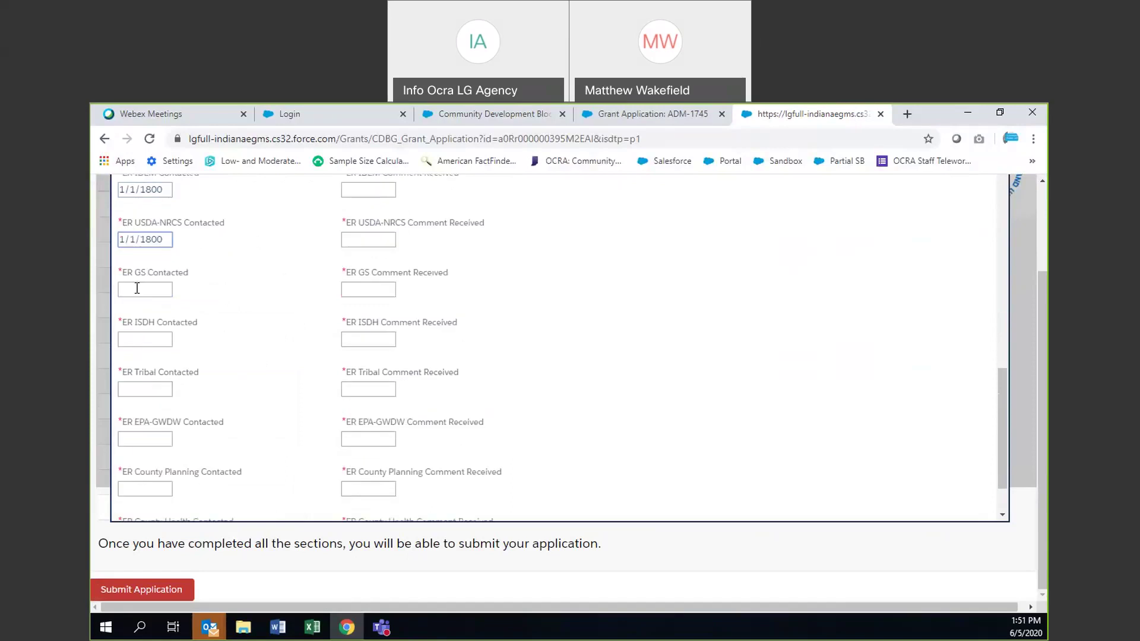
pyautogui.click(141, 289)
pyautogui.hotkey('ctrl', 'v')
# Enter 1/1/1800 as the contacted date for ER ISDH and ER Tribal
pyautogui.scroll(-1, 240, 243)
pyautogui.click(148, 268)
pyautogui.hotkey('ctrl', 'v')
pyautogui.click(160, 316)
pyautogui.hotkey('ctrl', 'v')
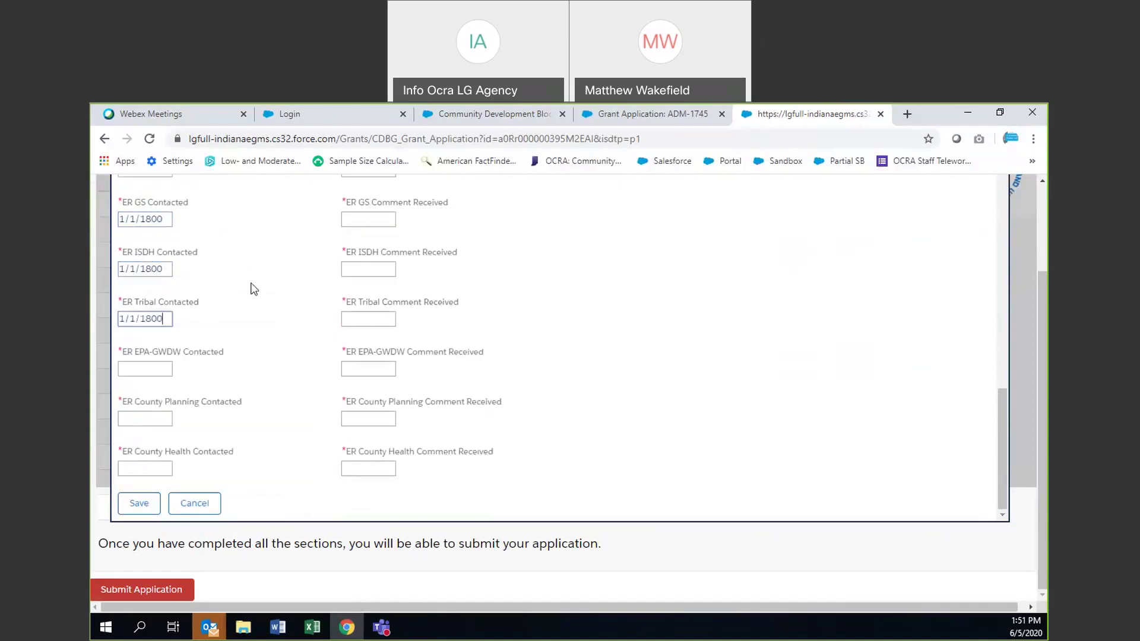
# Enter 1/1/1800 as the contacted date for ER EPA-GWDW, ER County Planning and ER County Health, and save the section
pyautogui.click(144, 368)
pyautogui.hotkey('ctrl', 'v')
pyautogui.click(133, 418)
pyautogui.hotkey('ctrl', 'v')
pyautogui.click(131, 466)
pyautogui.hotkey('ctrl', 'v')
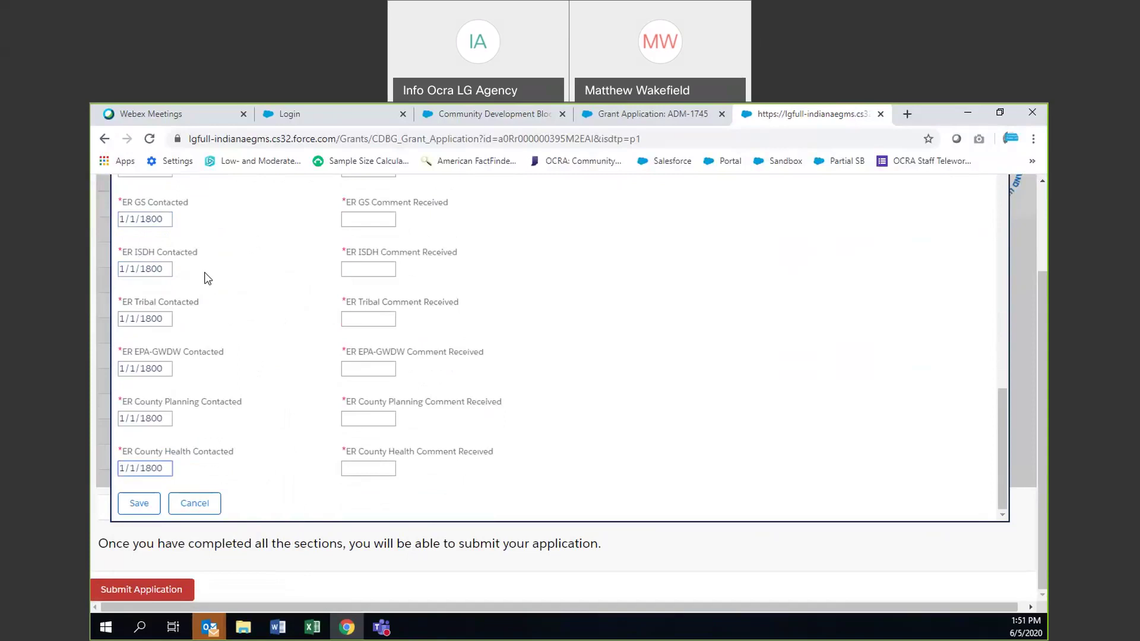
pyautogui.scroll(4, 191, 262)
pyautogui.scroll(1, 221, 262)
pyautogui.scroll(-5, 262, 270)
pyautogui.click(137, 504)
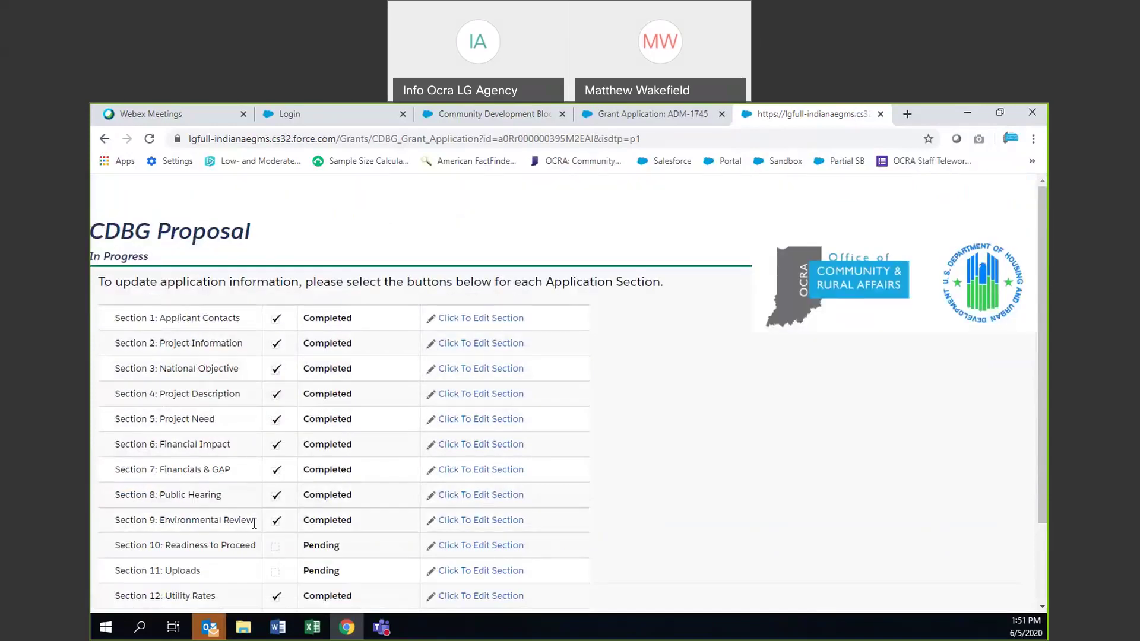
# Reopen Section 9: Environmental Review and enter 1/1/1800 as the ER DNR-DHPA Comment Received date
pyautogui.click(451, 521)
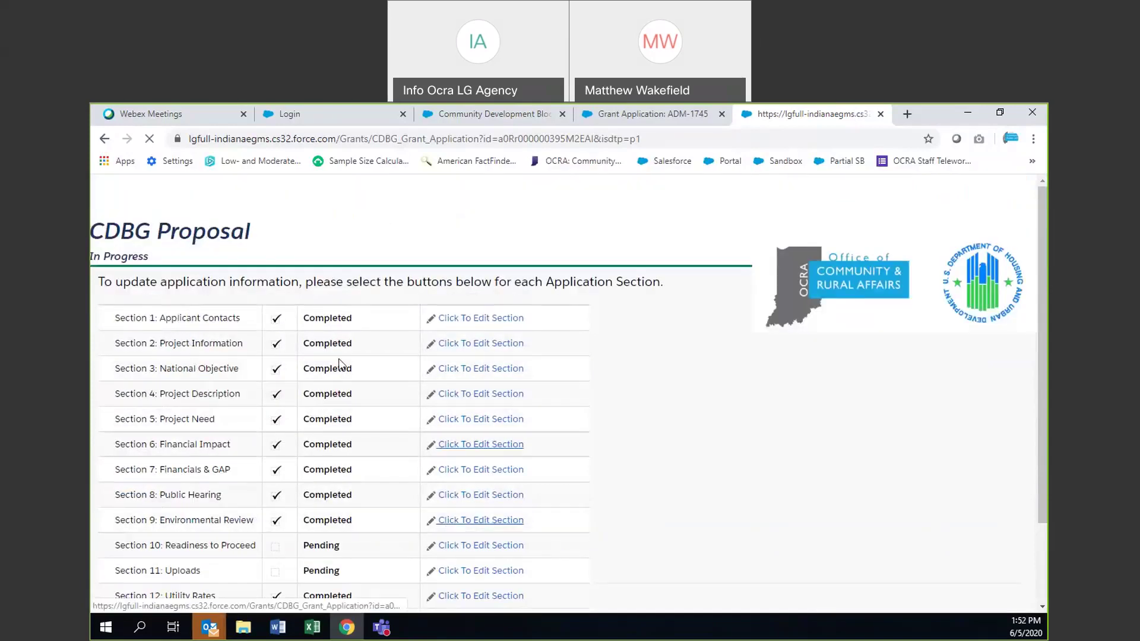
pyautogui.scroll(-15, 508, 351)
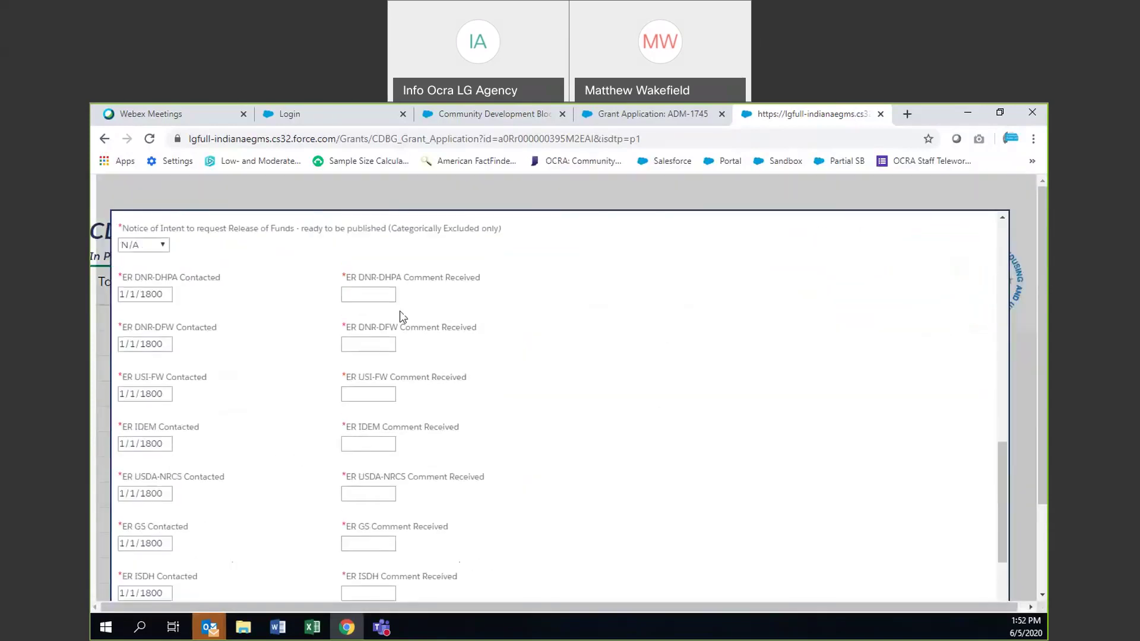
pyautogui.click(370, 294)
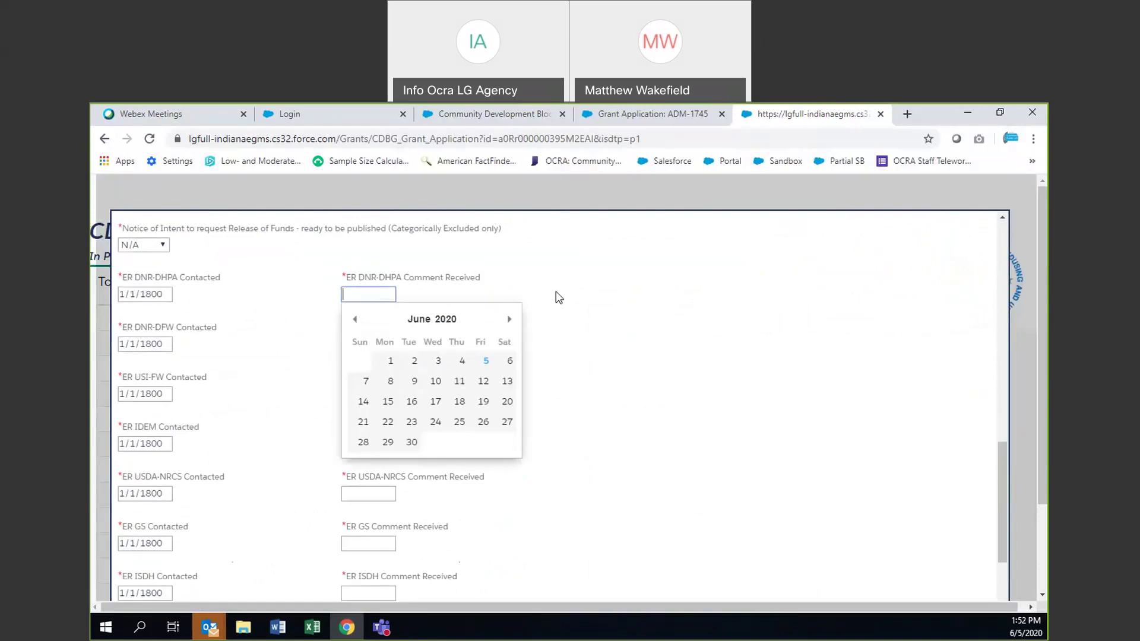
pyautogui.hotkey('ctrl', 'v')
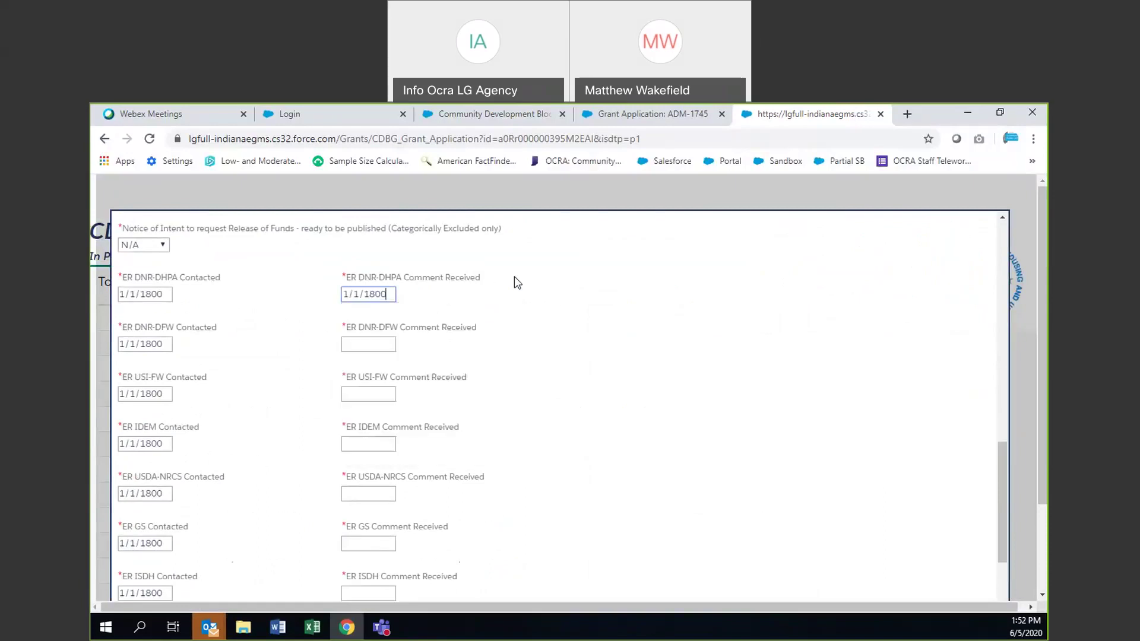
# Enter 1/1/1800 as the comment received date for ER DNR-DFW, ER USI-FW and ER IDEM
pyautogui.click(360, 345)
pyautogui.hotkey('ctrl', 'v')
pyautogui.click(384, 380)
pyautogui.hotkey('ctrl', 'v')
pyautogui.press('Tab')
pyautogui.hotkey('ctrl', 'v')
# Enter 1/1/1800 as the comment received date for ER USDA-NRCS, ER GS and ER ISDH
pyautogui.scroll(-2, 514, 365)
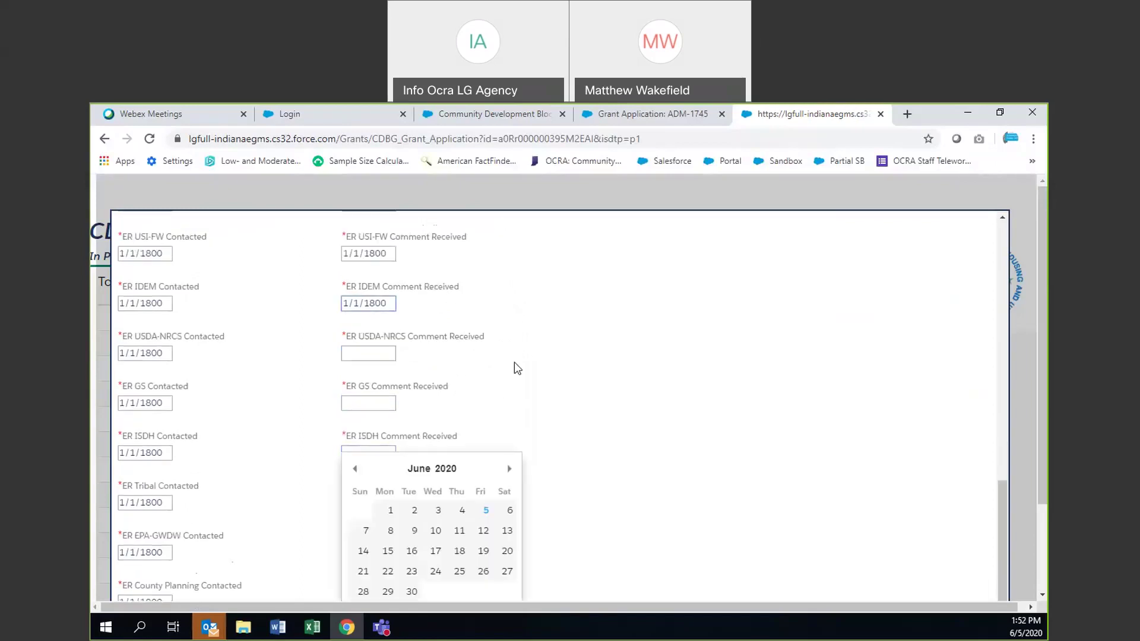
pyautogui.press('Tab')
pyautogui.hotkey('ctrl', 'v')
pyautogui.click(358, 404)
pyautogui.hotkey('ctrl', 'v')
pyautogui.press('Tab')
pyautogui.hotkey('ctrl', 'v')
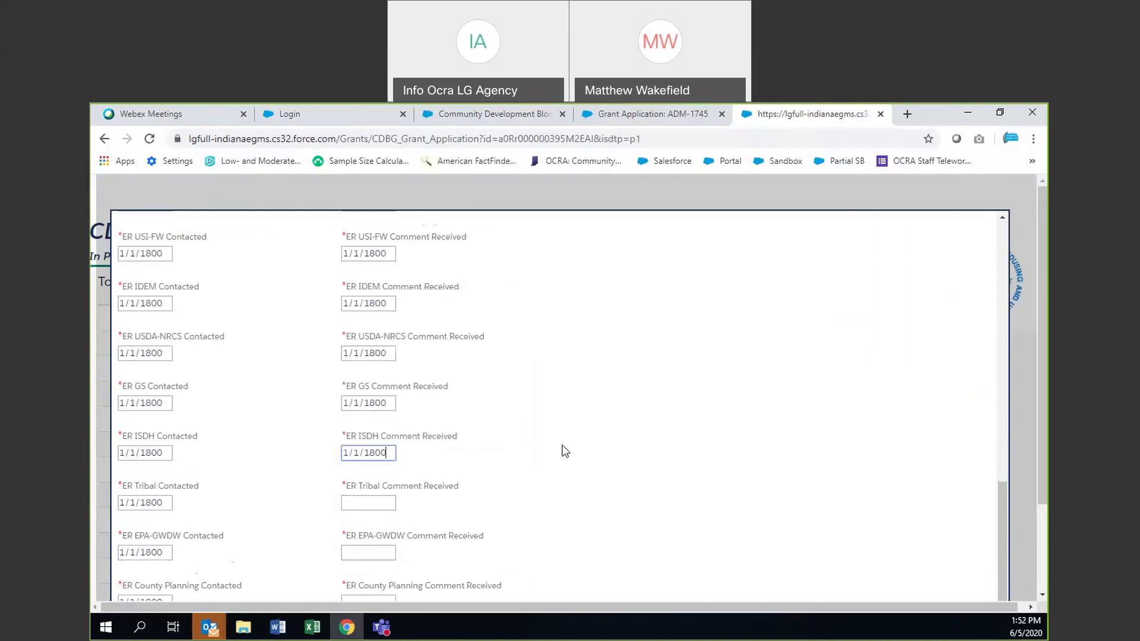
# Enter 1/1/1800 as the comment received date for ER Tribal, EPA-GWDW, County Planning and County Health, and save Section 9
pyautogui.press('Tab')
pyautogui.hotkey('ctrl', 'v')
pyautogui.click(359, 551)
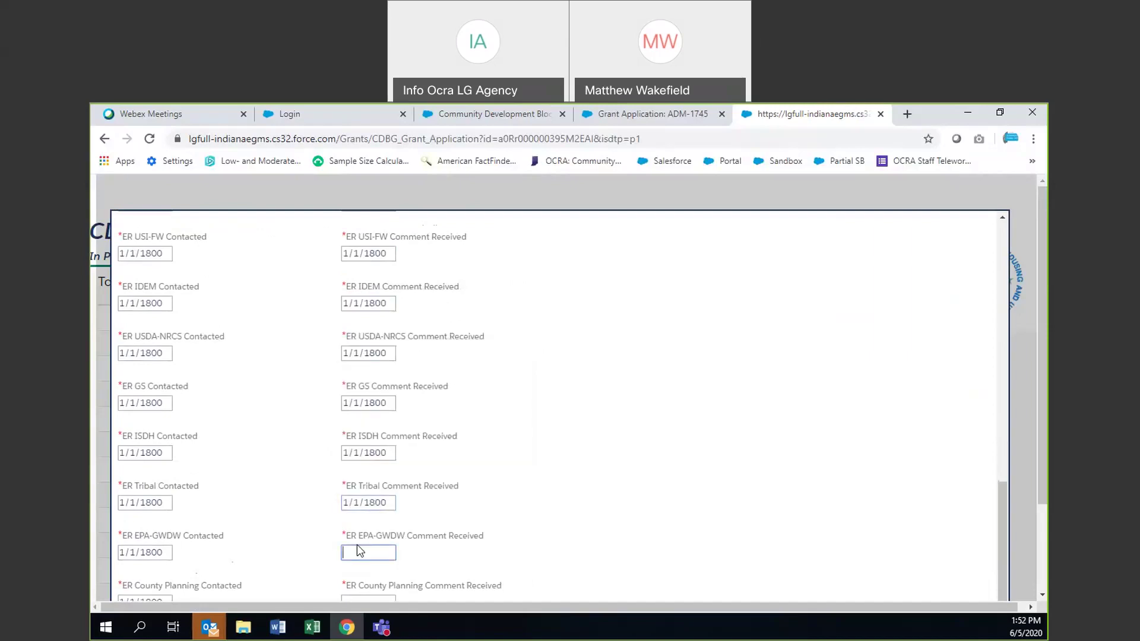
pyautogui.hotkey('ctrl', 'v')
pyautogui.scroll(-1, 575, 481)
pyautogui.click(363, 532)
pyautogui.hotkey('ctrl', 'v')
pyautogui.click(355, 585)
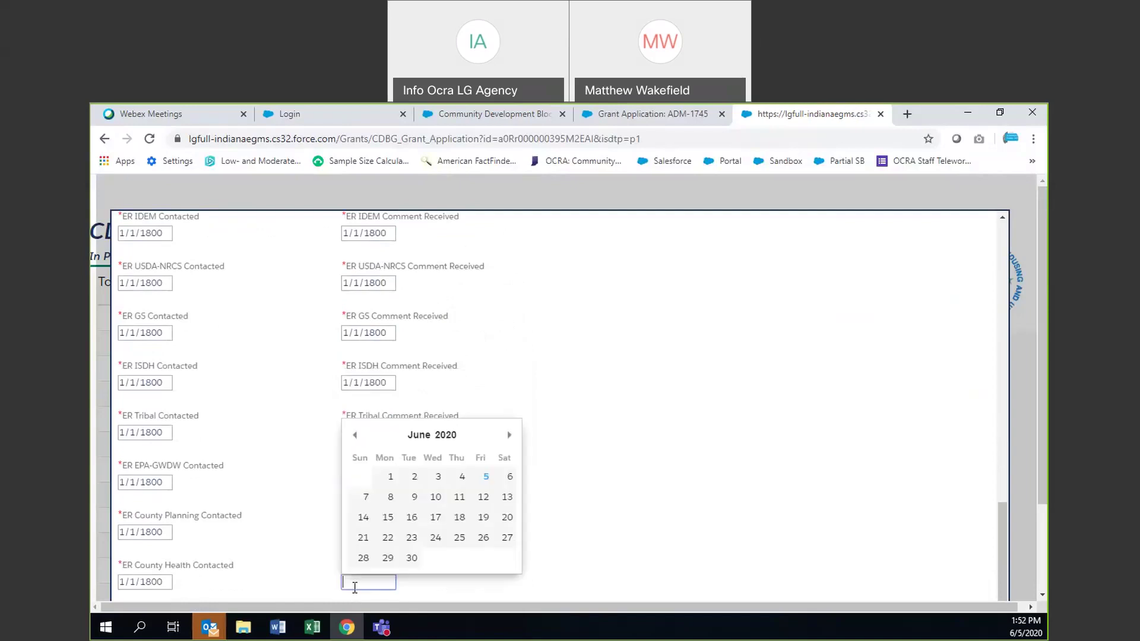
pyautogui.hotkey('ctrl', 'v')
pyautogui.scroll(-3, 675, 496)
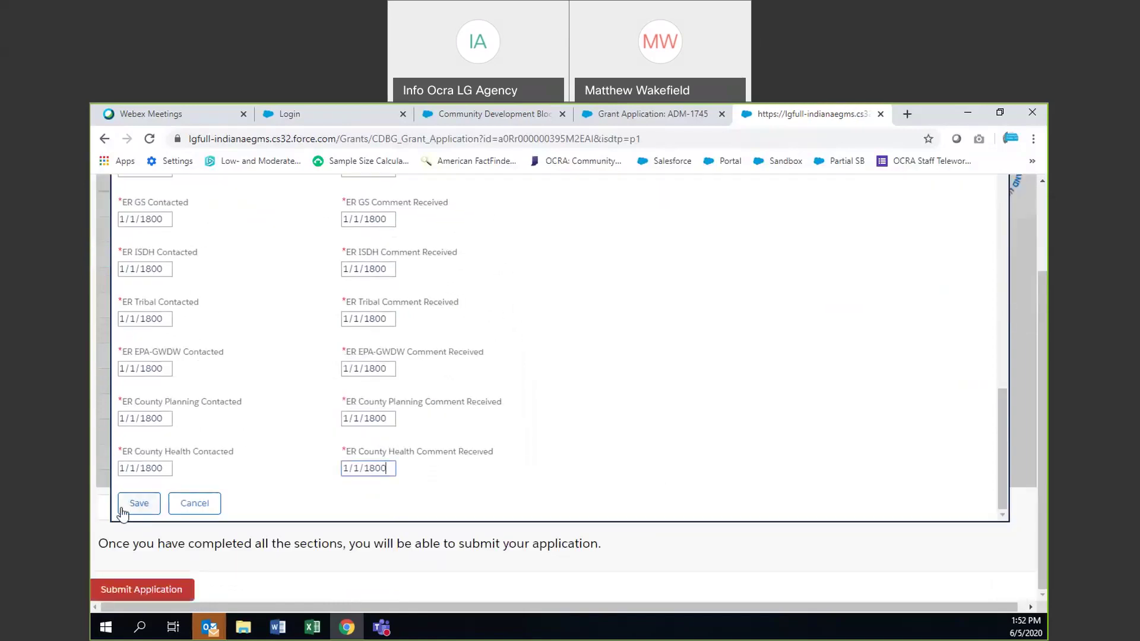
pyautogui.click(140, 509)
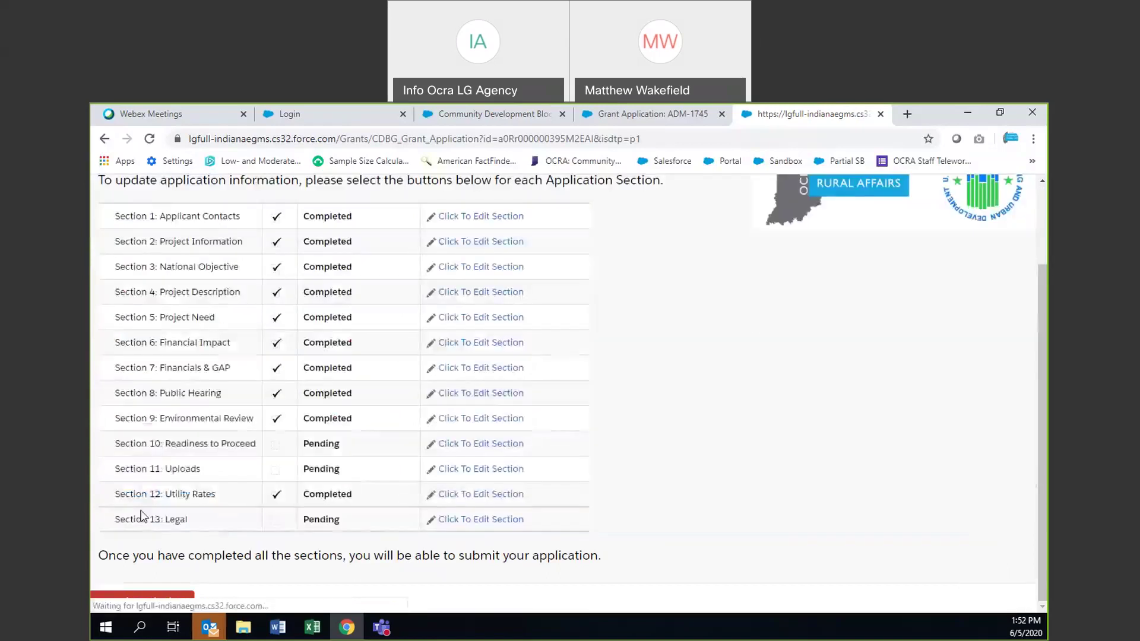
# Open Section 10: Readiness to Proceed and read its certification statements through to the Status of Site Control questions
pyautogui.scroll(2, 228, 471)
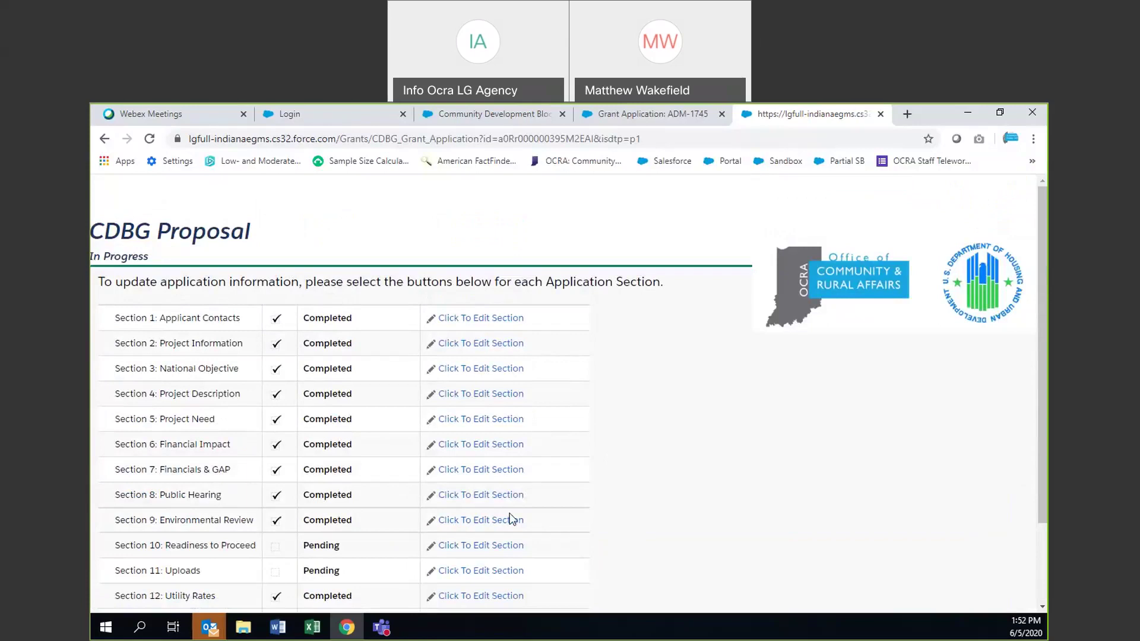
pyautogui.click(455, 547)
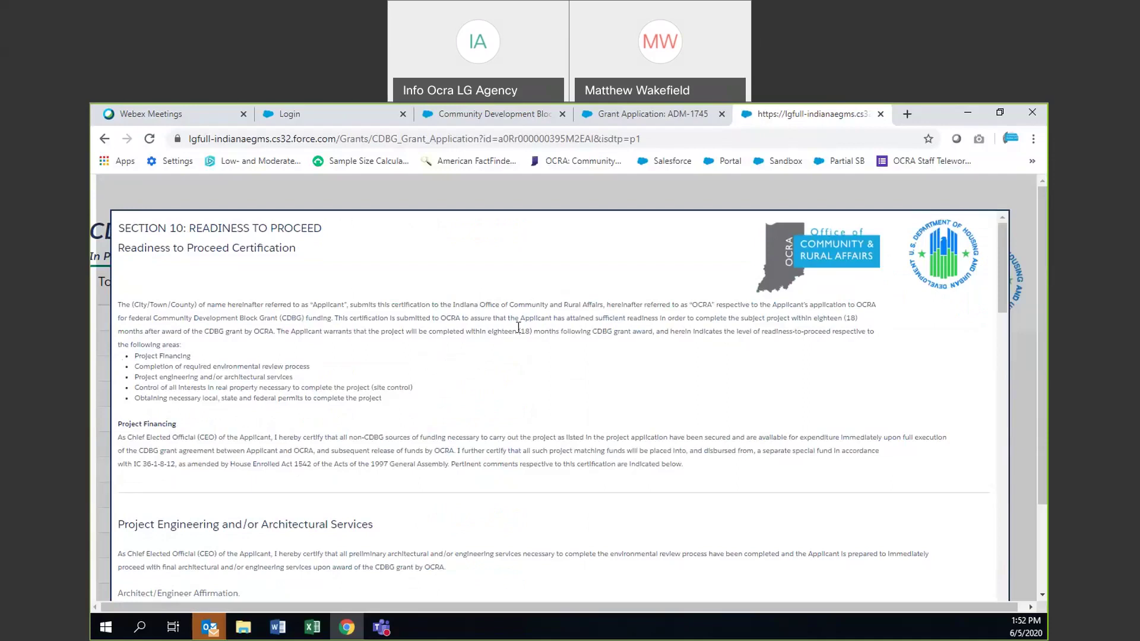
pyautogui.scroll(-1, 520, 323)
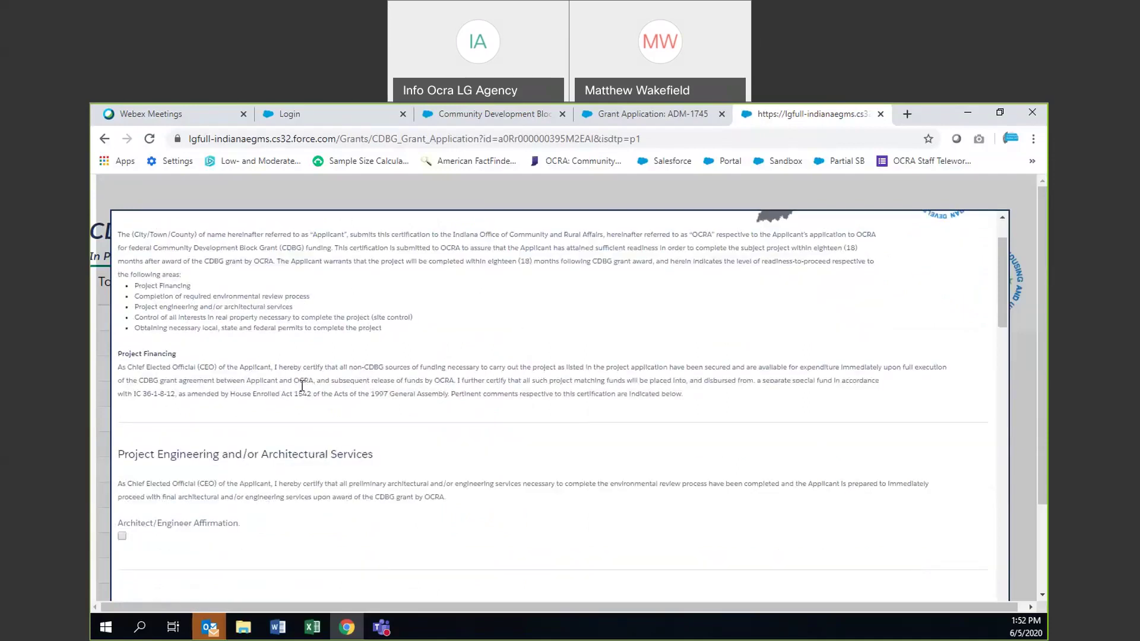
pyautogui.scroll(-1, 309, 364)
pyautogui.scroll(-3, 309, 364)
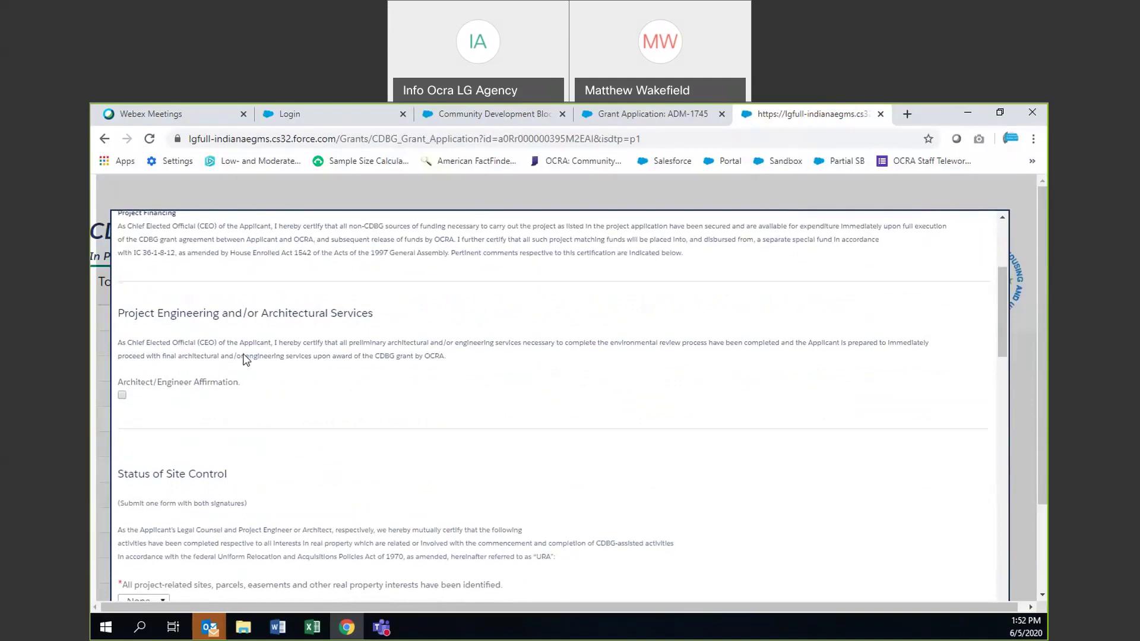
pyautogui.scroll(2, 376, 354)
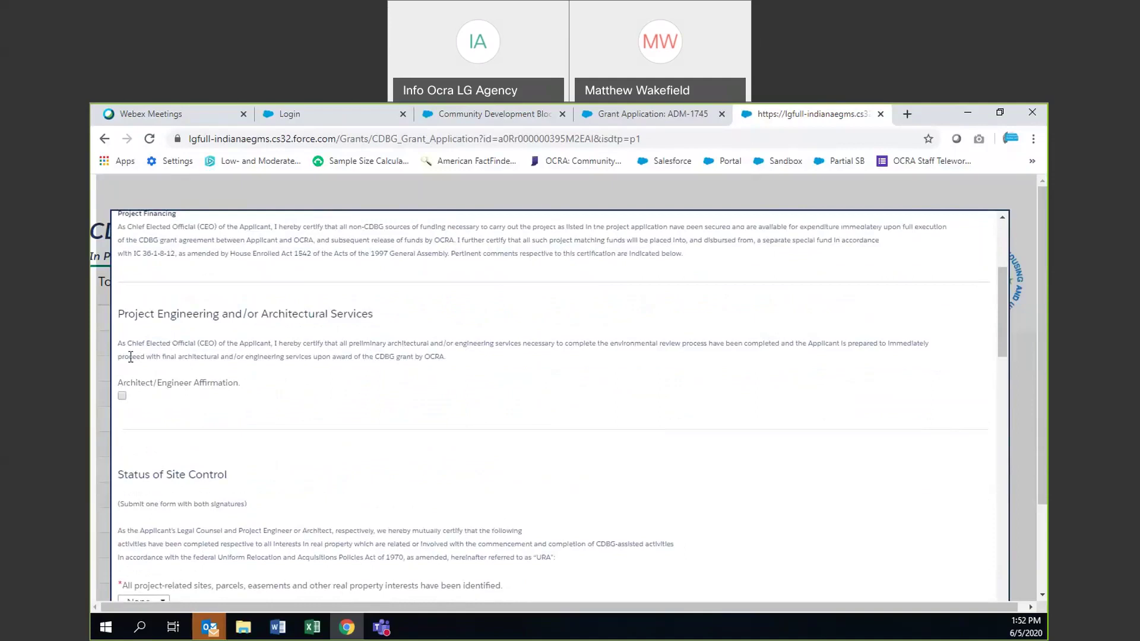
pyautogui.scroll(-1, 479, 396)
pyautogui.scroll(-2, 478, 330)
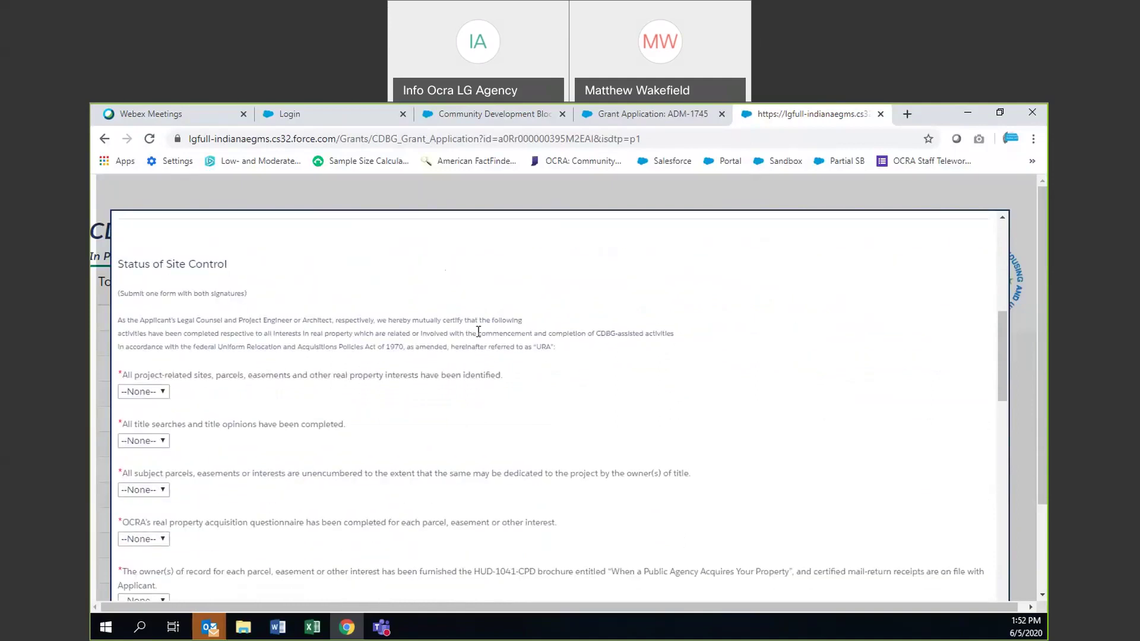
pyautogui.scroll(-1, 334, 331)
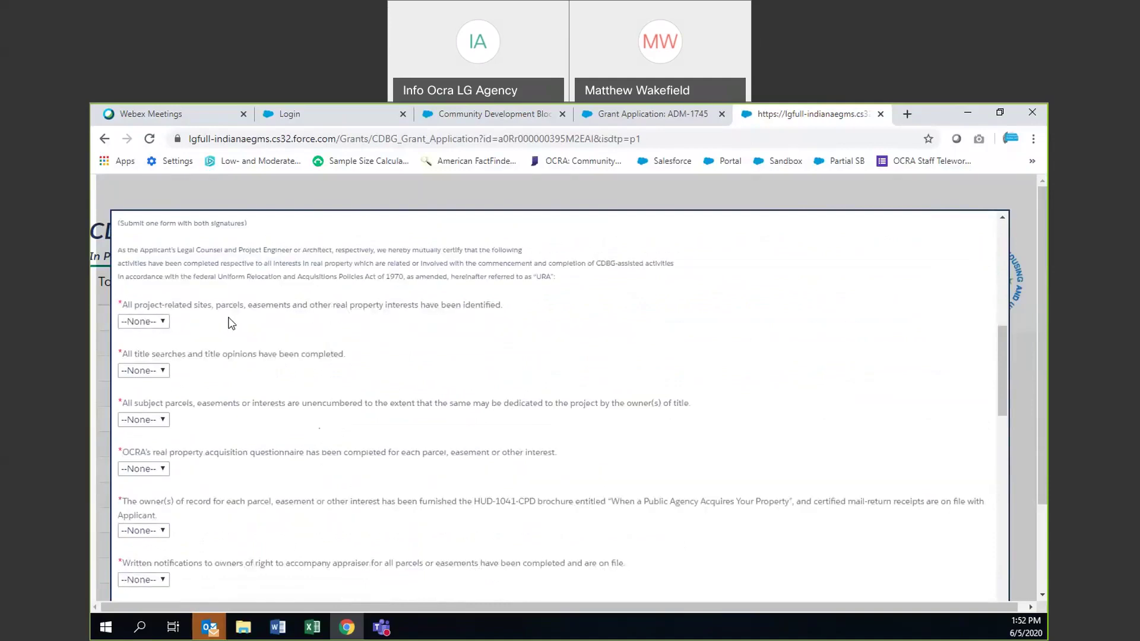
# Answer N/A to the site control questions on identified project sites, title searches and opinions, and unencumbered parcels
pyautogui.click(164, 321)
pyautogui.click(145, 360)
pyautogui.click(146, 370)
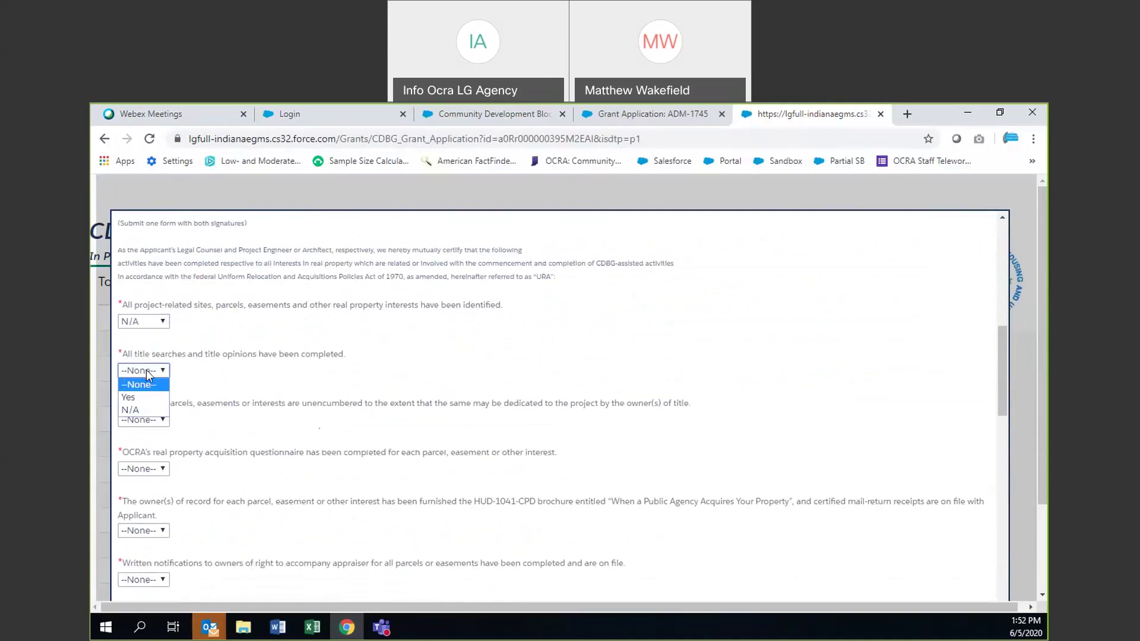
pyautogui.click(149, 371)
pyautogui.click(143, 409)
pyautogui.click(153, 420)
pyautogui.click(155, 458)
# Answer N/A to OCRA's real property acquisition questionnaire and to the HUD-1041-CPD brochure furnished to the owners of record
pyautogui.scroll(-2, 215, 421)
pyautogui.click(156, 328)
pyautogui.click(152, 367)
pyautogui.click(152, 390)
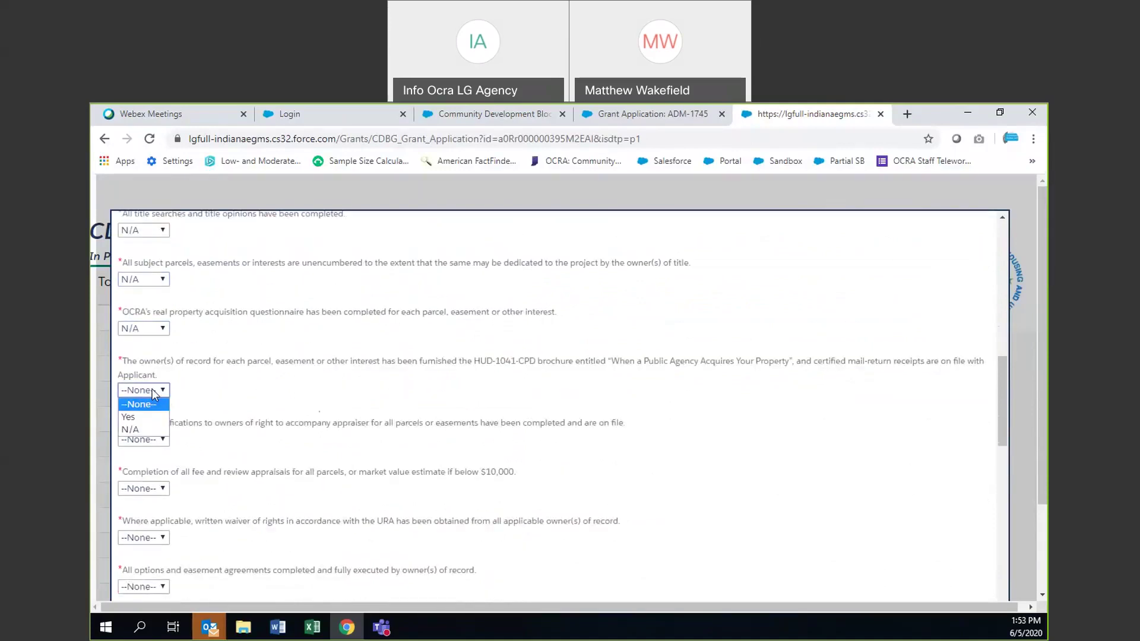
pyautogui.click(147, 417)
pyautogui.click(146, 390)
pyautogui.click(142, 431)
# Answer N/A to the written notifications to owners about accompanying the appraiser and to the completion of fee and review appraisals
pyautogui.scroll(-2, 154, 304)
pyautogui.click(153, 300)
pyautogui.click(140, 338)
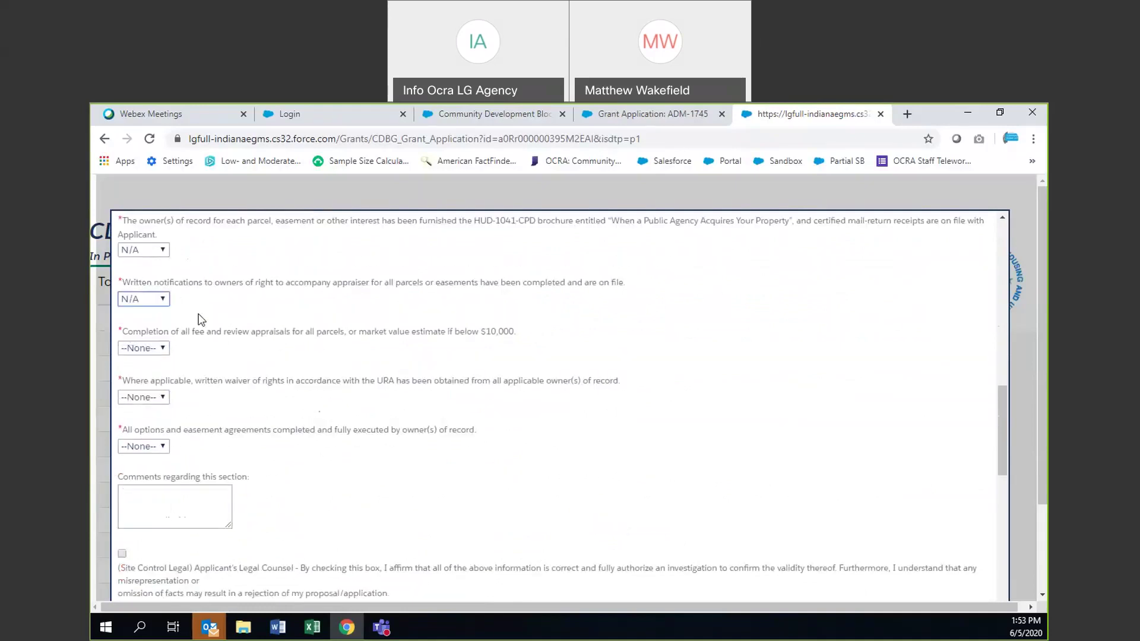
pyautogui.click(146, 348)
pyautogui.click(157, 387)
# Answer N/A to the written waiver of rights under the URA and Yes to the completed options and easement agreements
pyautogui.click(145, 397)
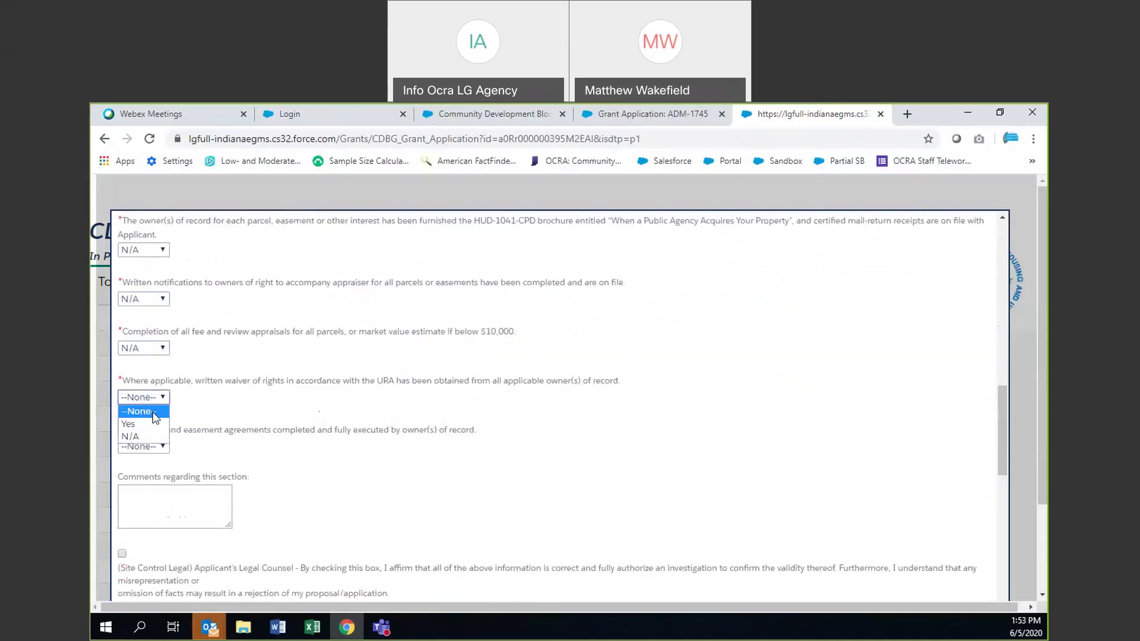
pyautogui.click(143, 435)
pyautogui.press('Tab')
pyautogui.hotkey('alt', 'Down')
pyautogui.press('Down')
pyautogui.press('Return')
# Review the site control affirmations, the Status of Permit certifications and the Displacement Assessment questions
pyautogui.scroll(-3, 257, 384)
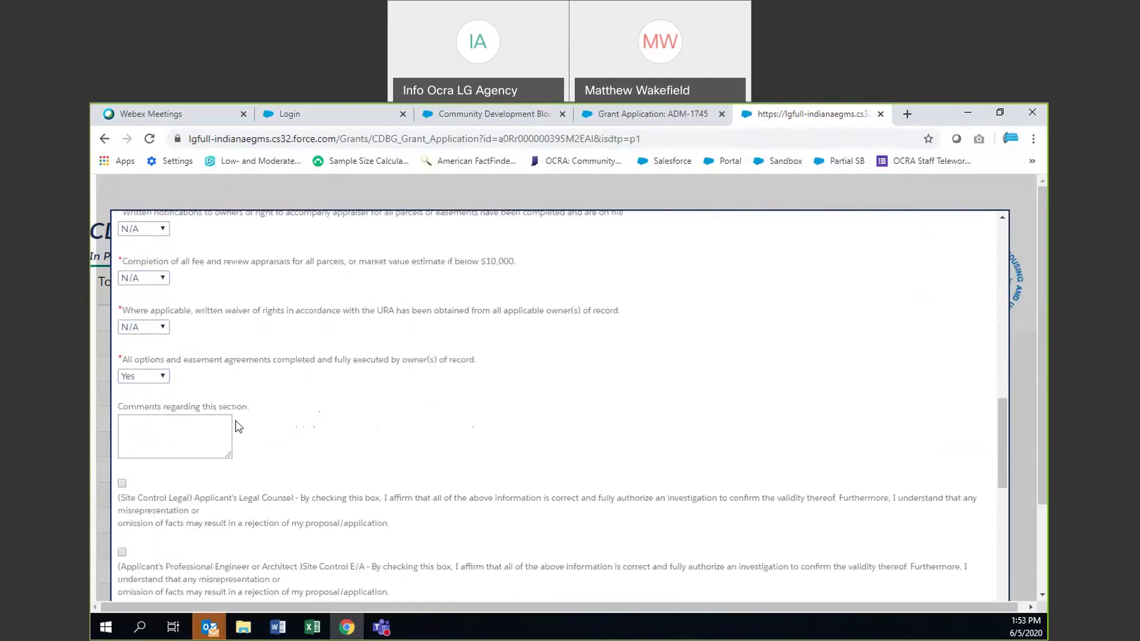
pyautogui.scroll(-3, 445, 302)
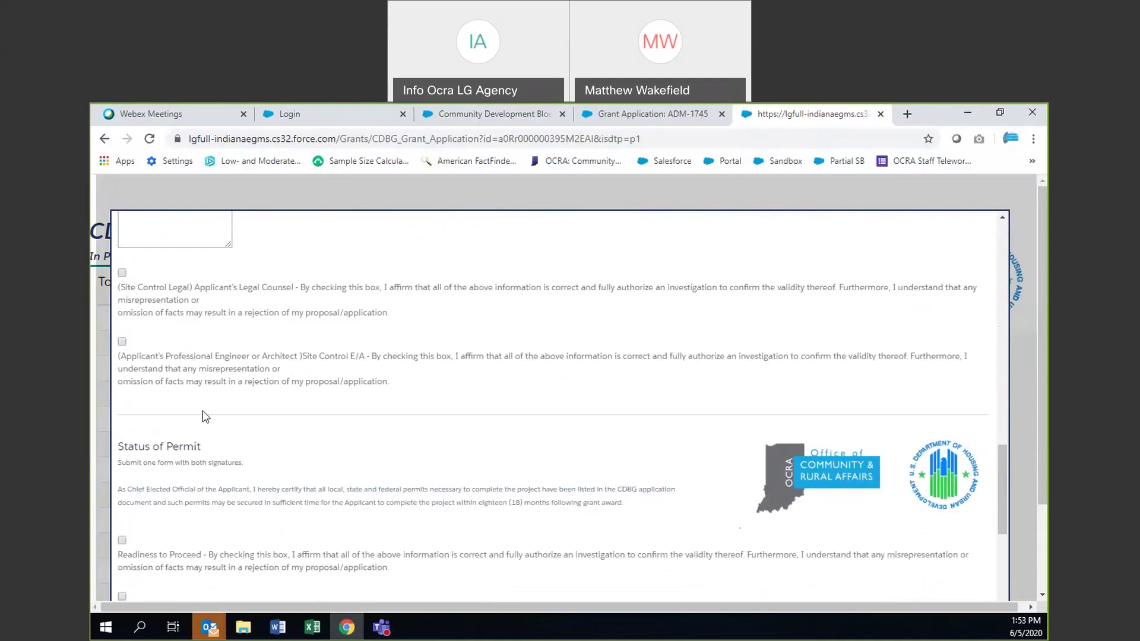
pyautogui.scroll(-3, 256, 341)
pyautogui.scroll(-6, 272, 318)
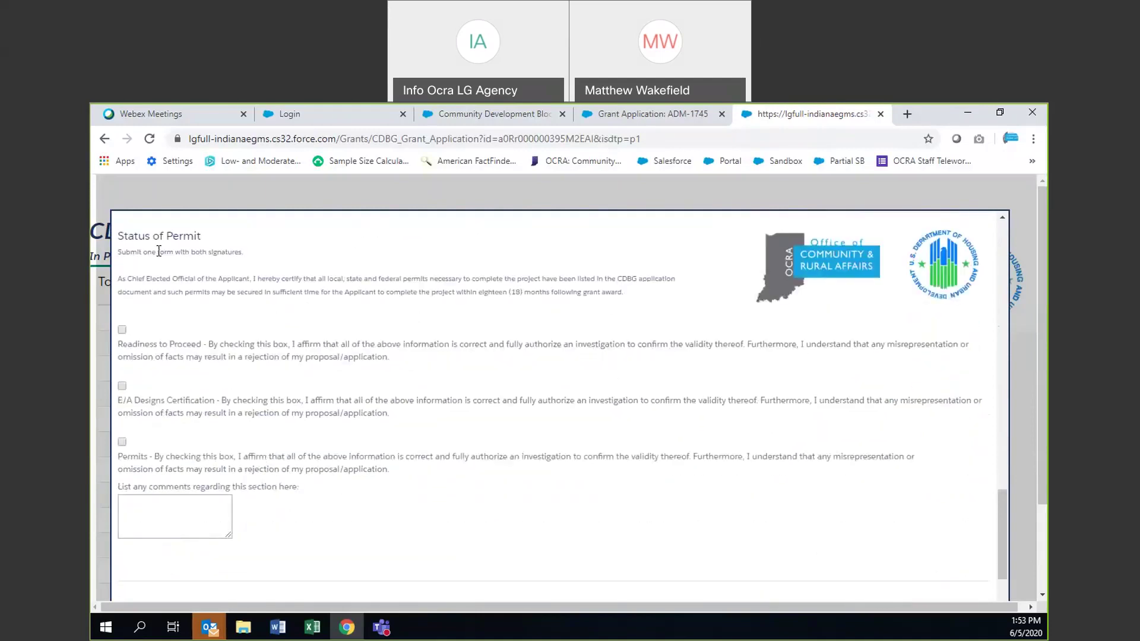
pyautogui.scroll(-2, 313, 336)
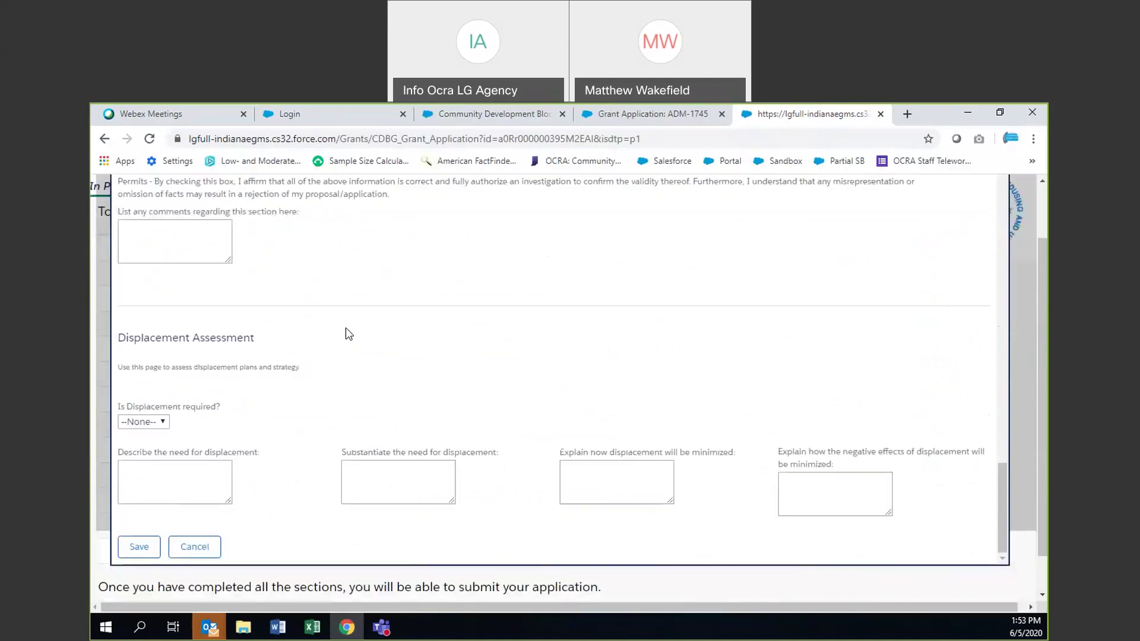
pyautogui.scroll(-1, 178, 457)
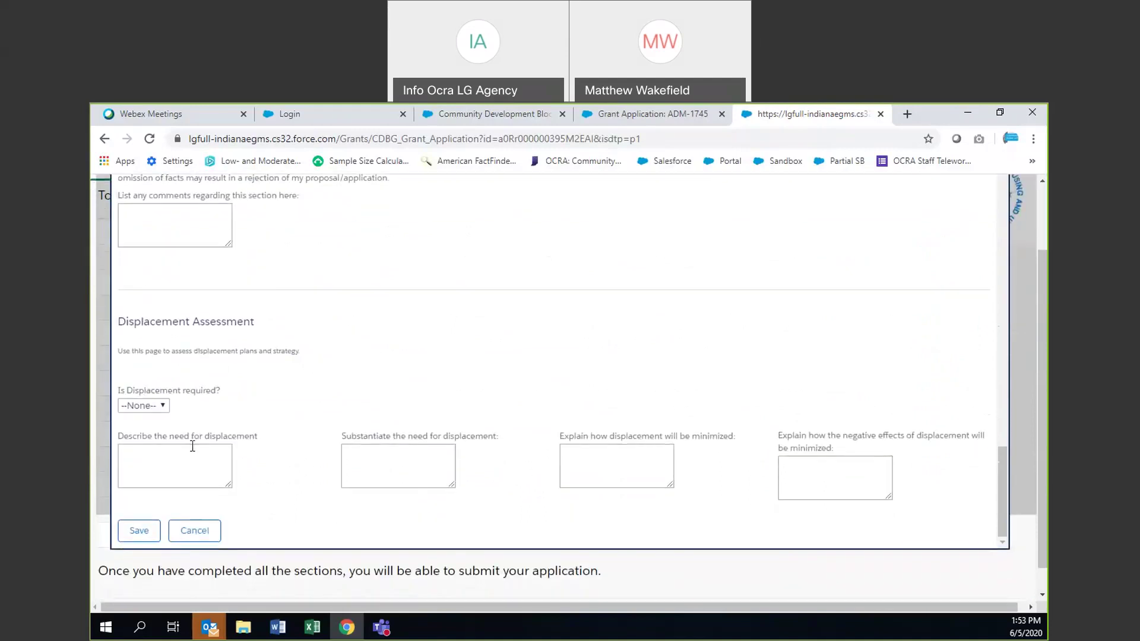
# Save Section 10 Readiness to Proceed and open Section 11 Uploads for editing
pyautogui.click(141, 504)
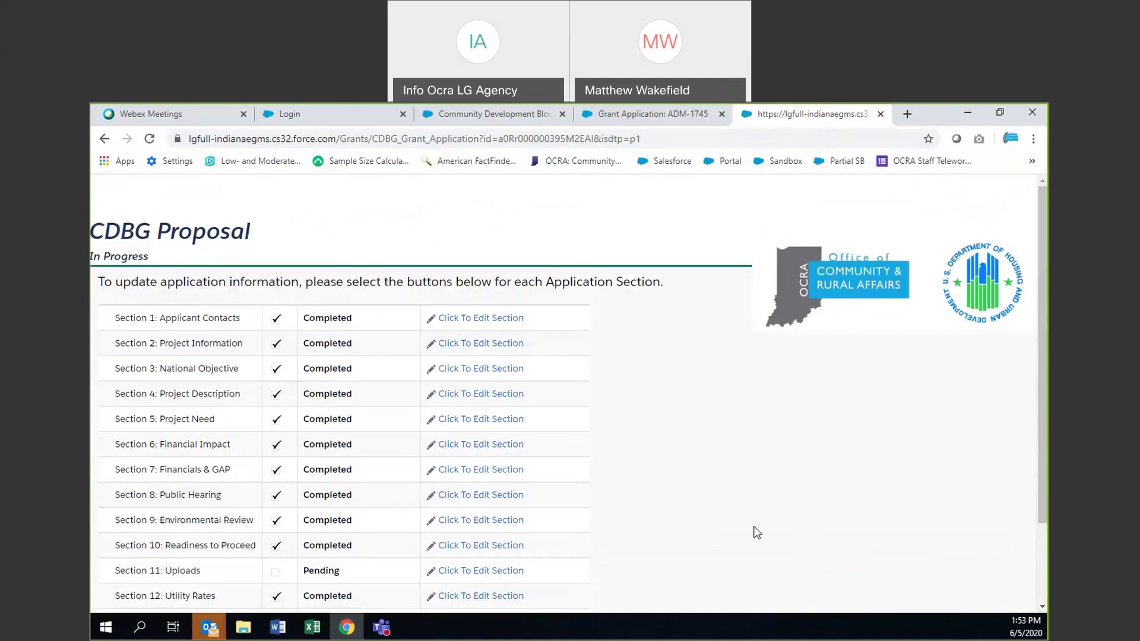
pyautogui.scroll(-1, 678, 511)
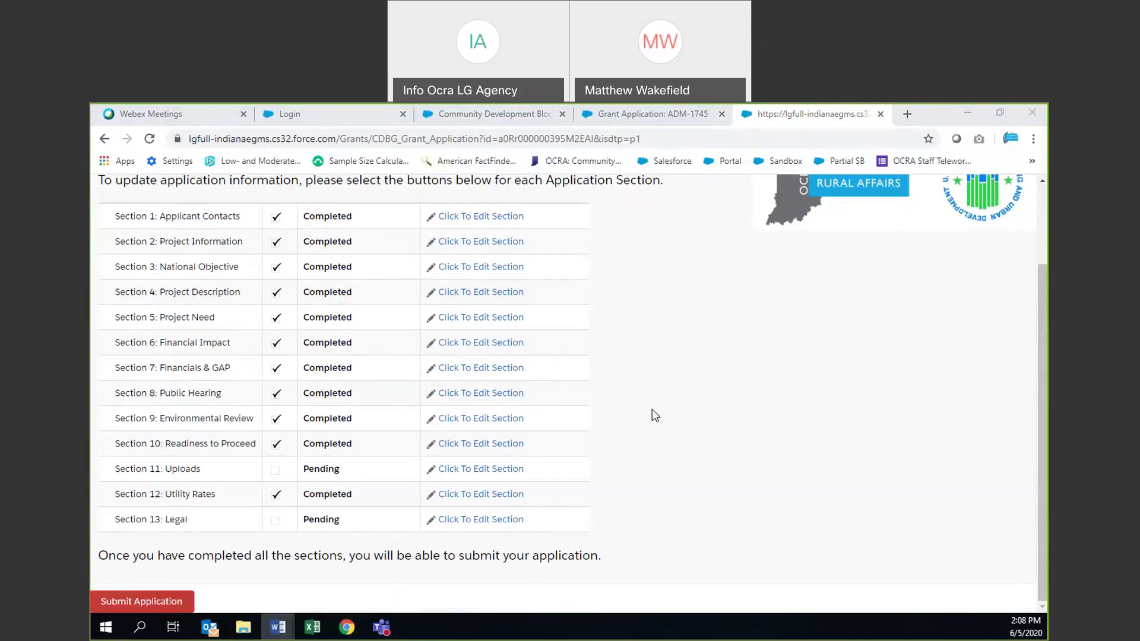
pyautogui.click(469, 472)
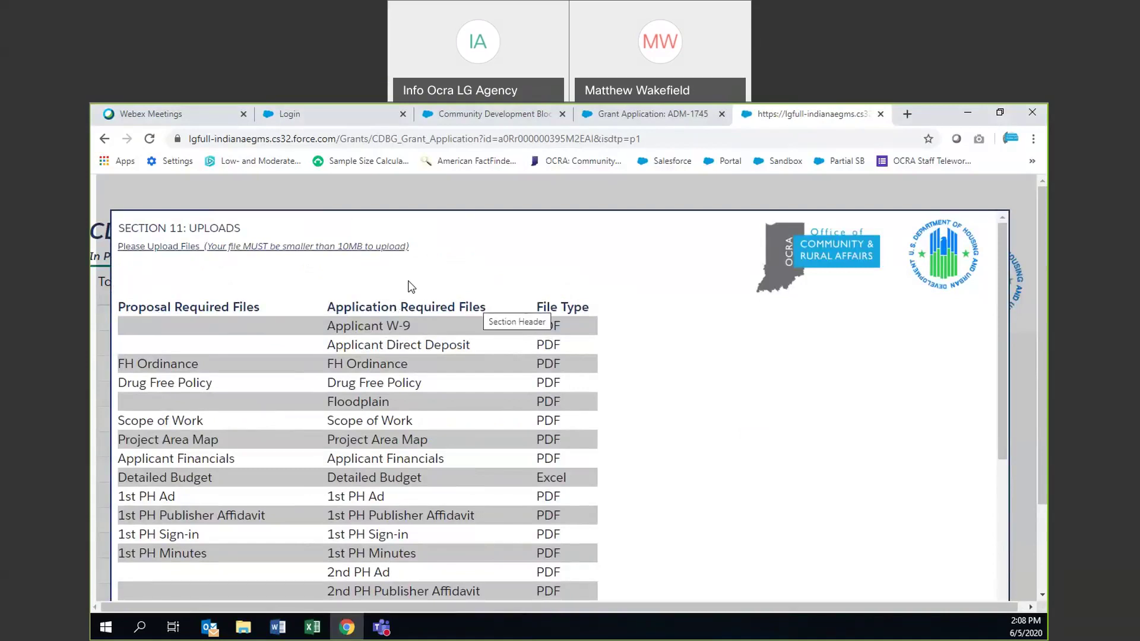
# Review the proposal and application required files and their file types in Section 11 Uploads
pyautogui.scroll(-1, 591, 393)
pyautogui.scroll(-1, 588, 388)
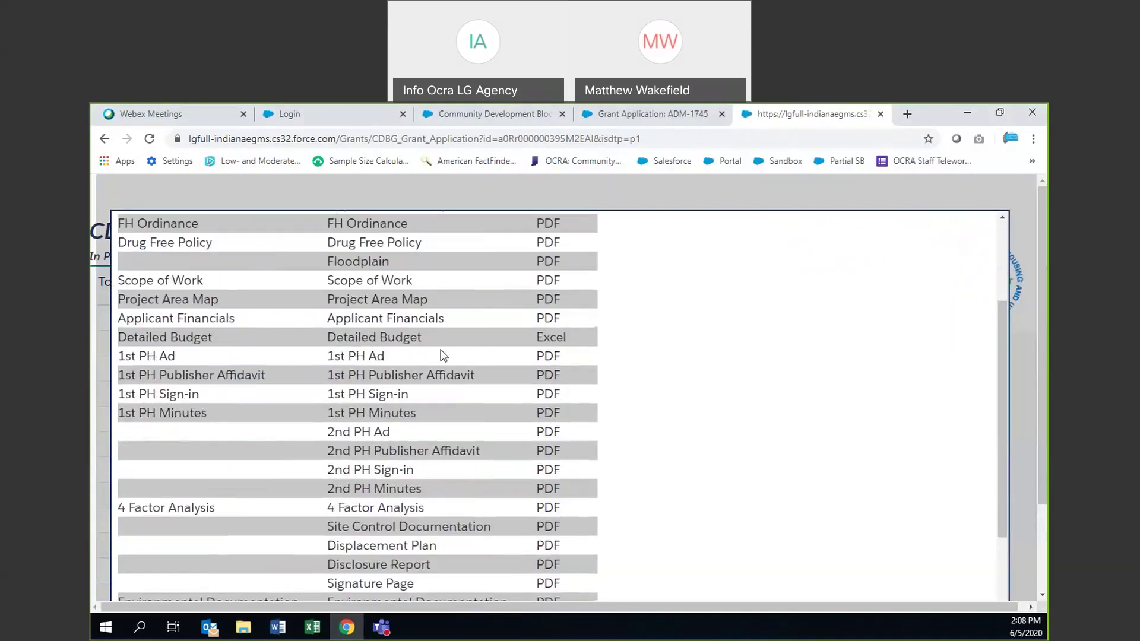
pyautogui.scroll(-2, 629, 389)
pyautogui.scroll(-1, 618, 402)
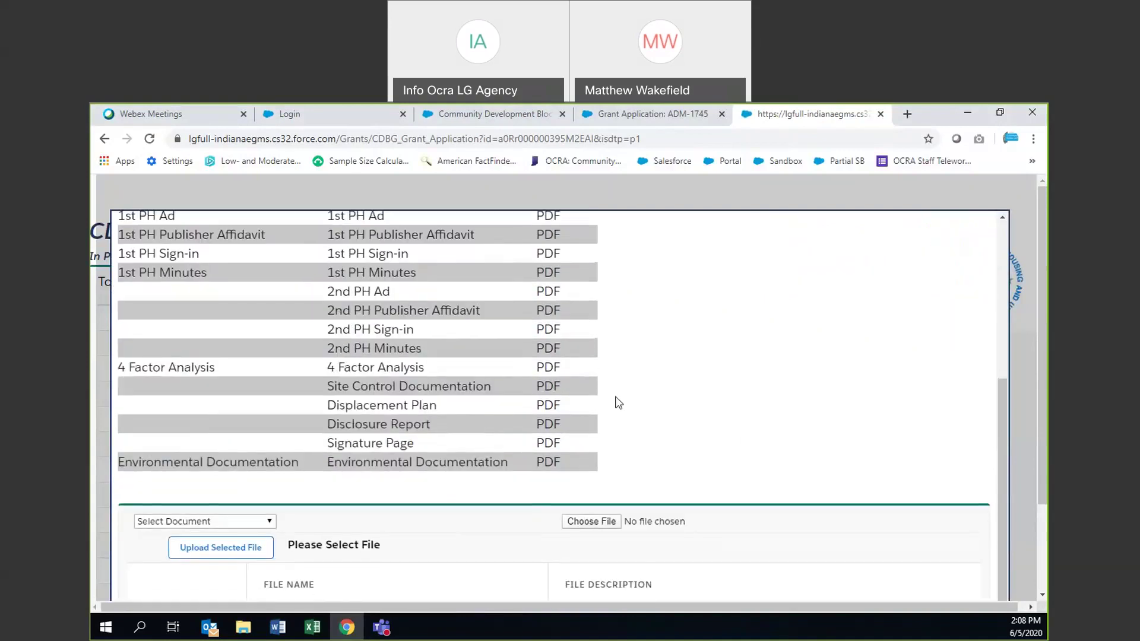
pyautogui.scroll(4, 618, 403)
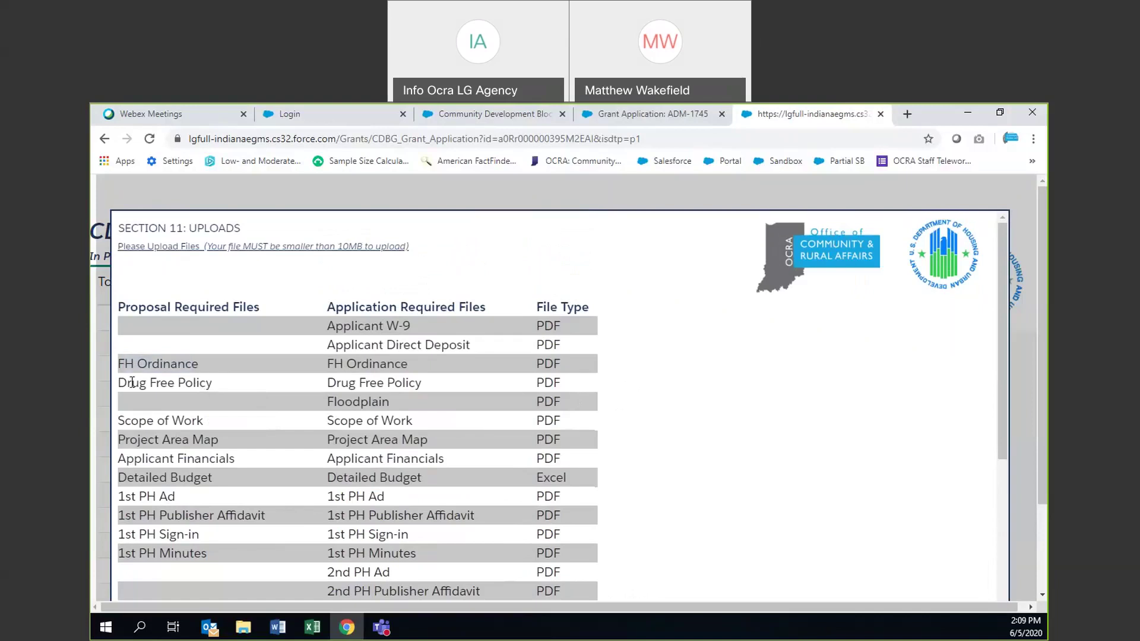
pyautogui.scroll(-3, 237, 458)
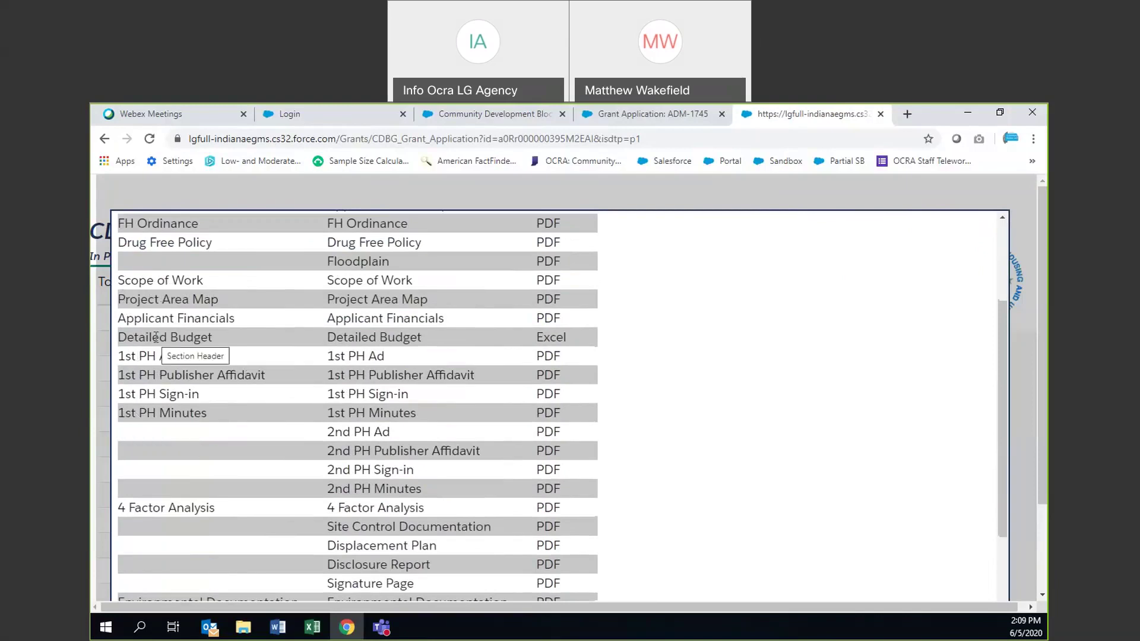
pyautogui.scroll(-2, 162, 354)
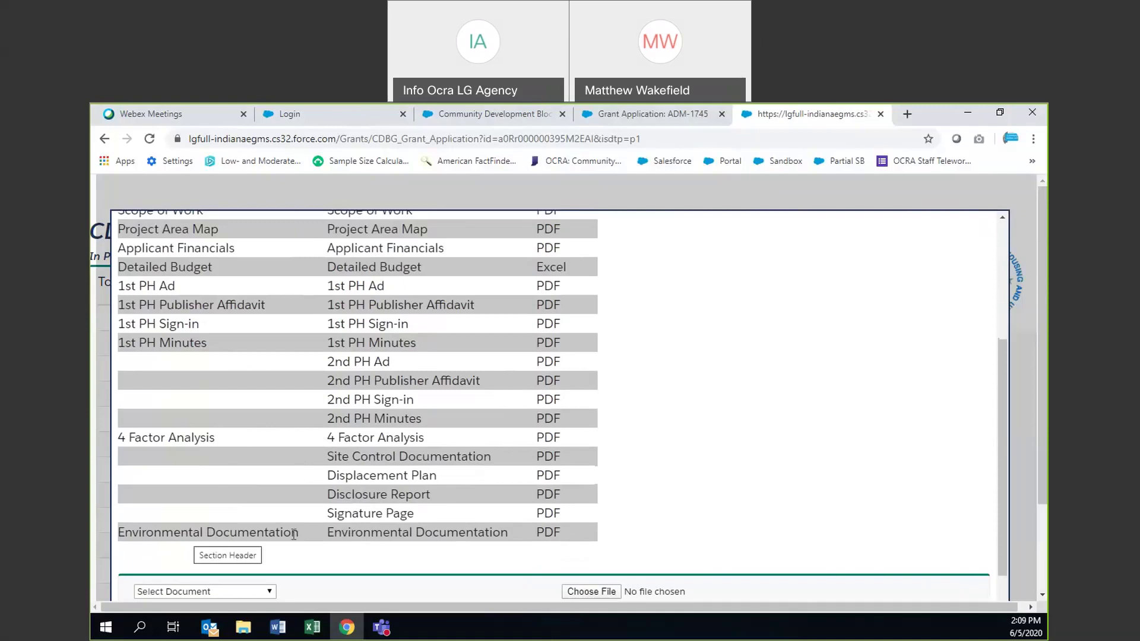
pyautogui.scroll(3, 293, 533)
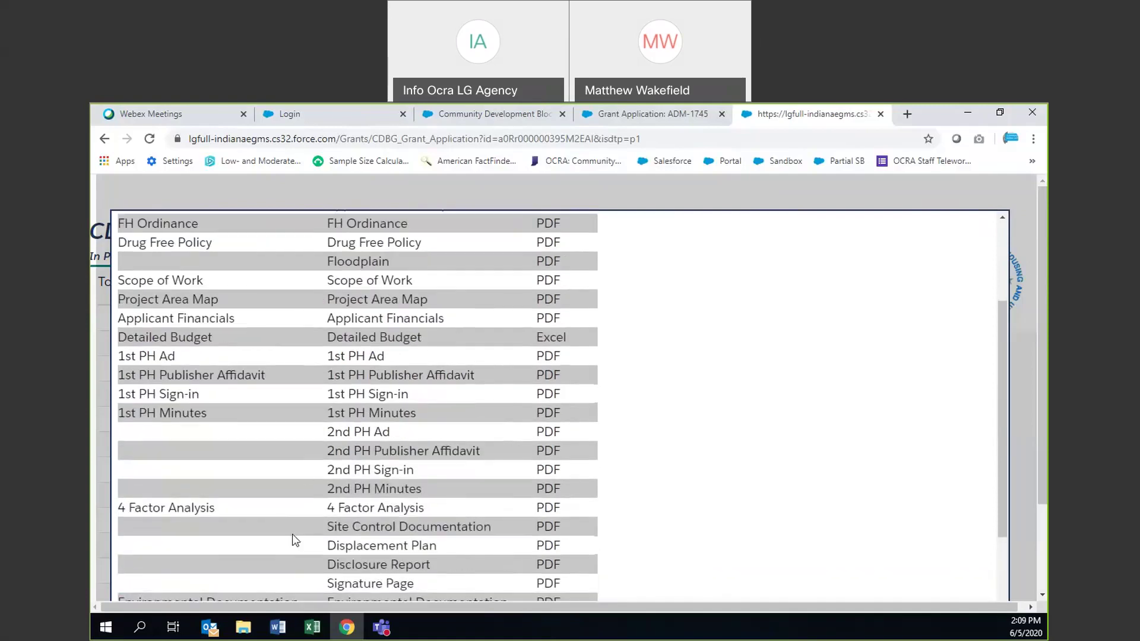
pyautogui.scroll(5, 304, 474)
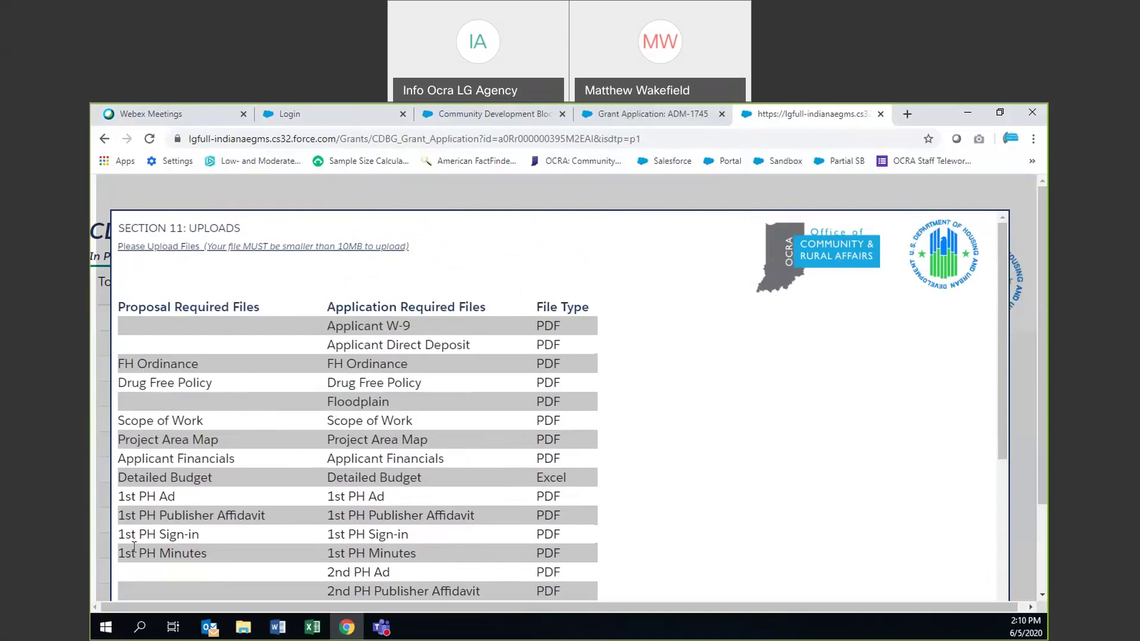
pyautogui.scroll(-2, 169, 532)
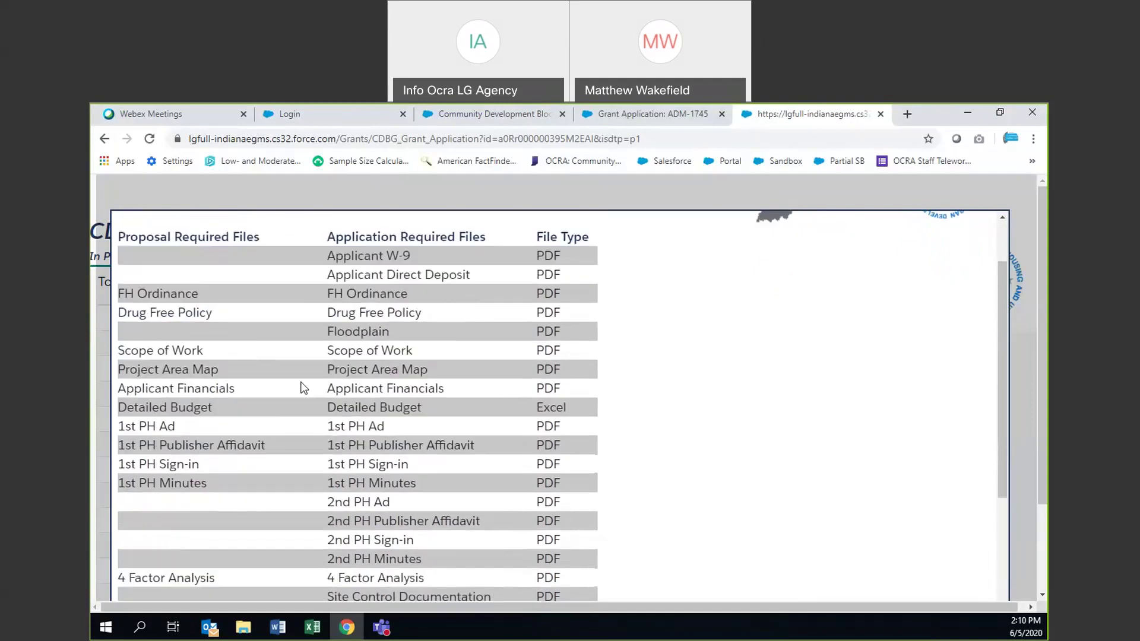
pyautogui.scroll(-2, 178, 356)
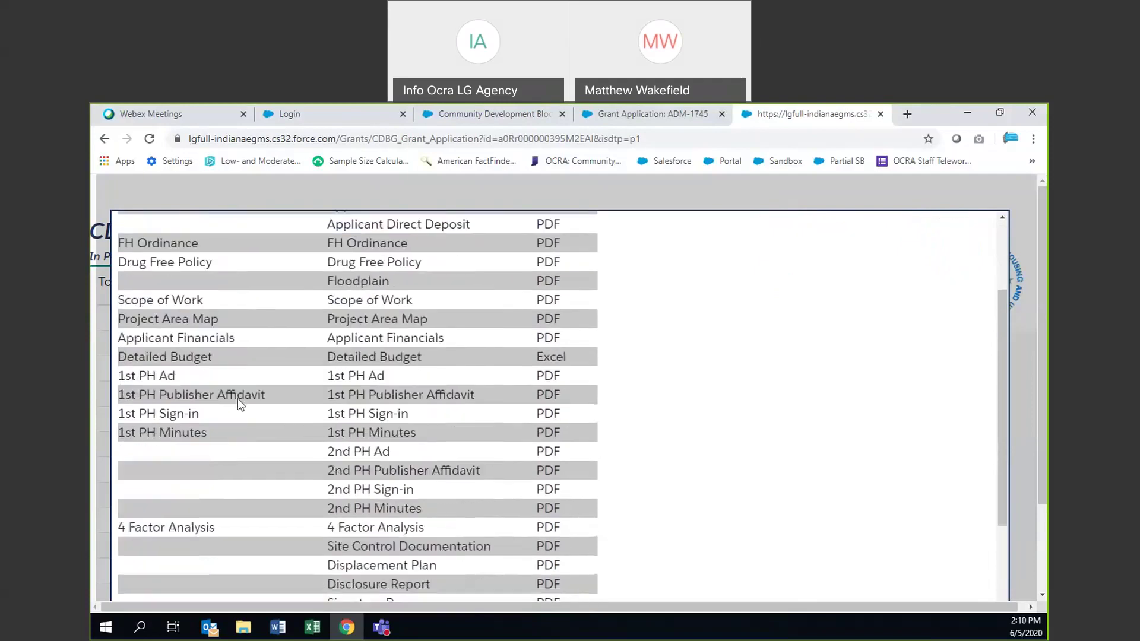
pyautogui.scroll(-5, 238, 398)
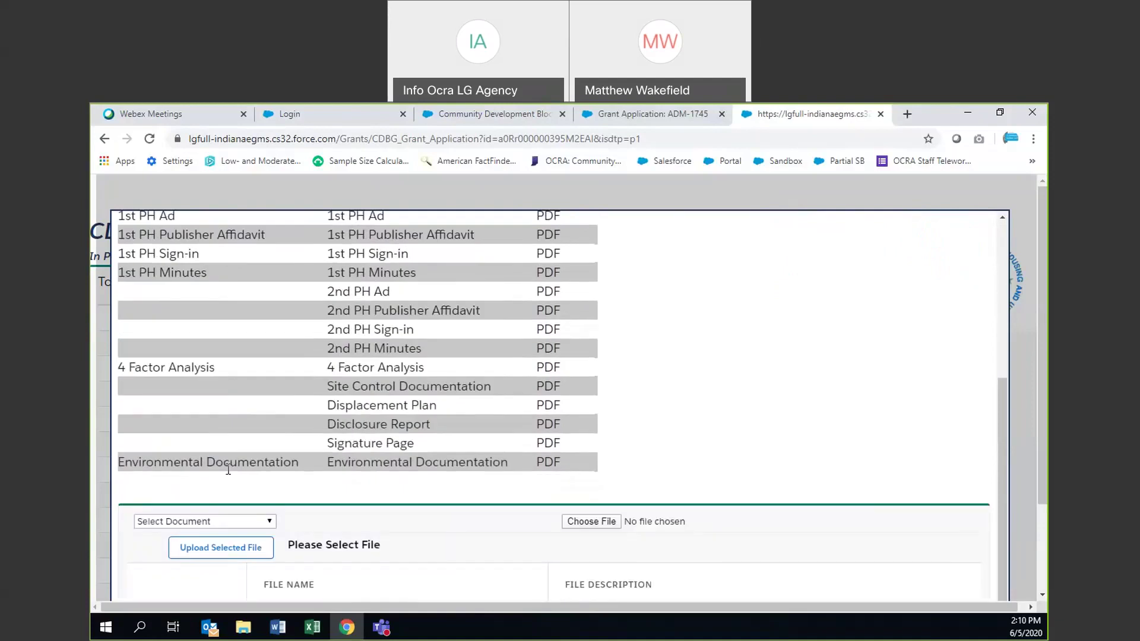
# Set the document type to FH Ordinance and choose the FH Ordinance PDF from the Application Uploads folder on the Desktop
pyautogui.click(270, 522)
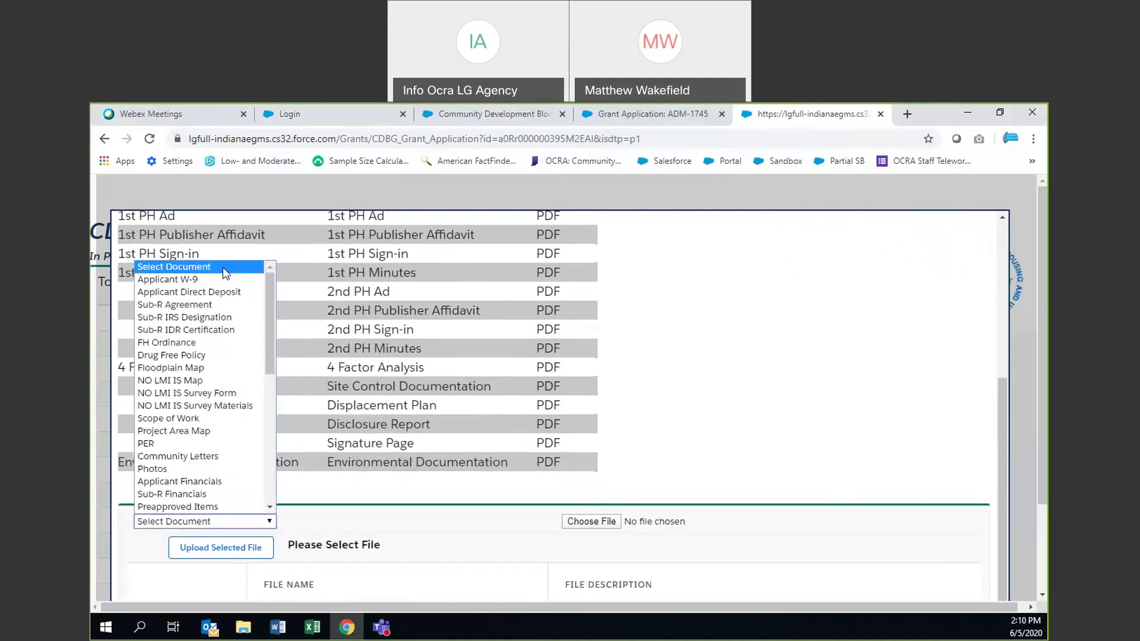
pyautogui.click(184, 344)
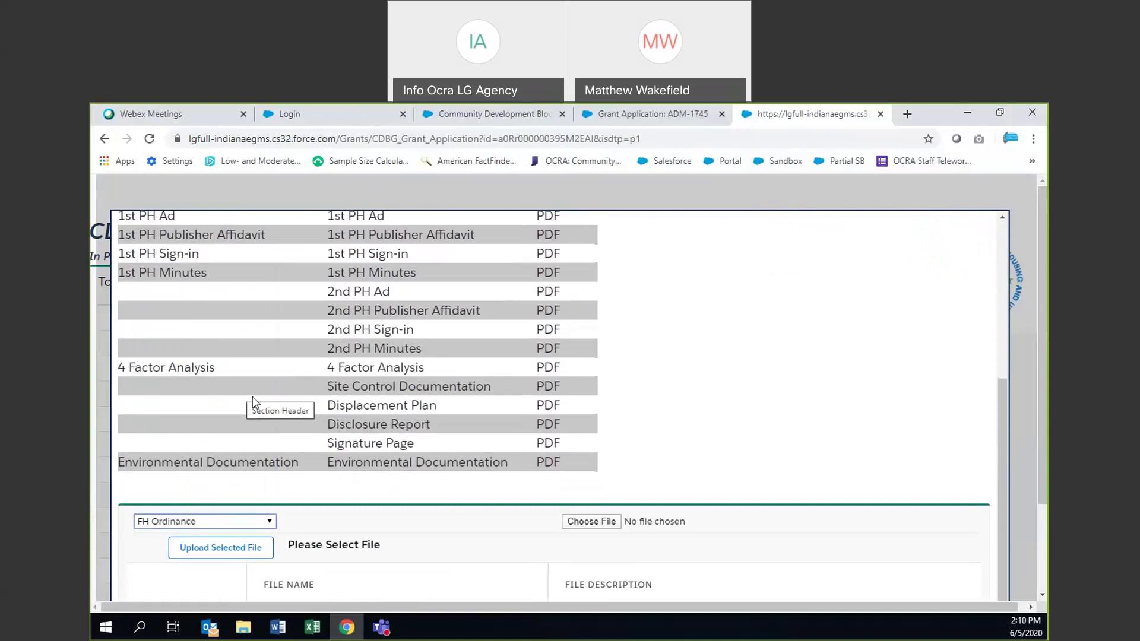
pyautogui.click(591, 523)
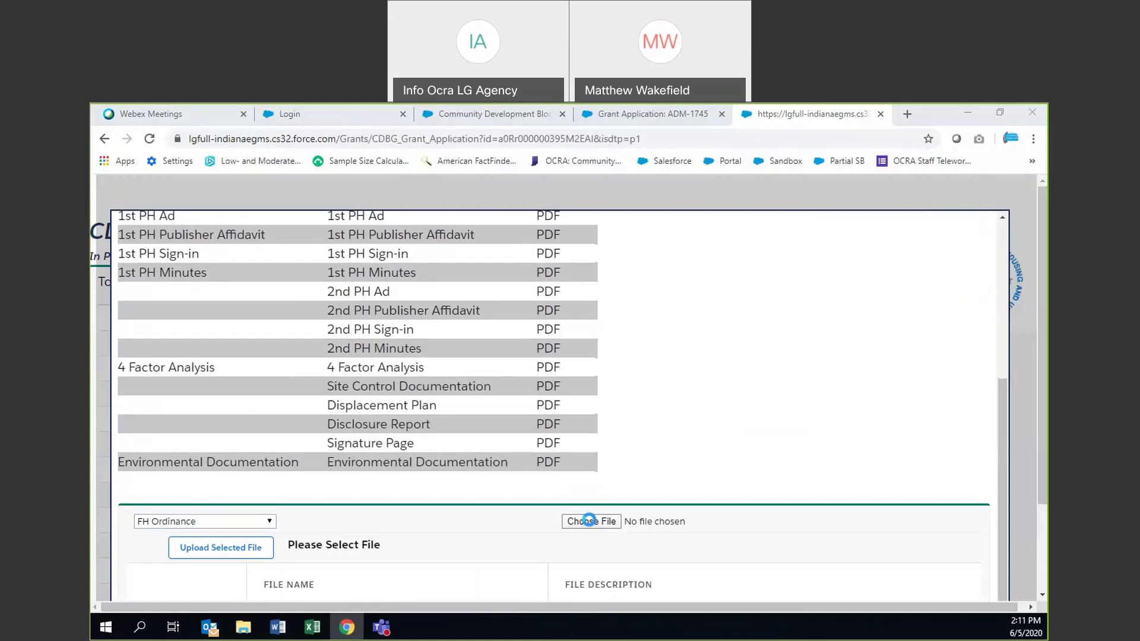
pyautogui.click(589, 520)
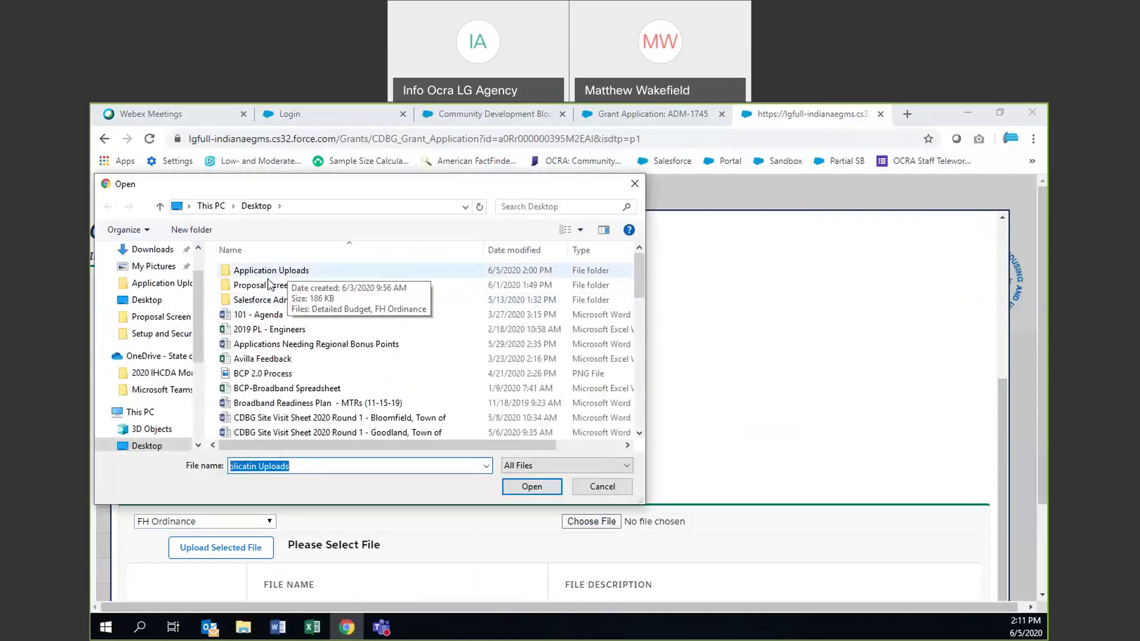
pyautogui.doubleClick(288, 272)
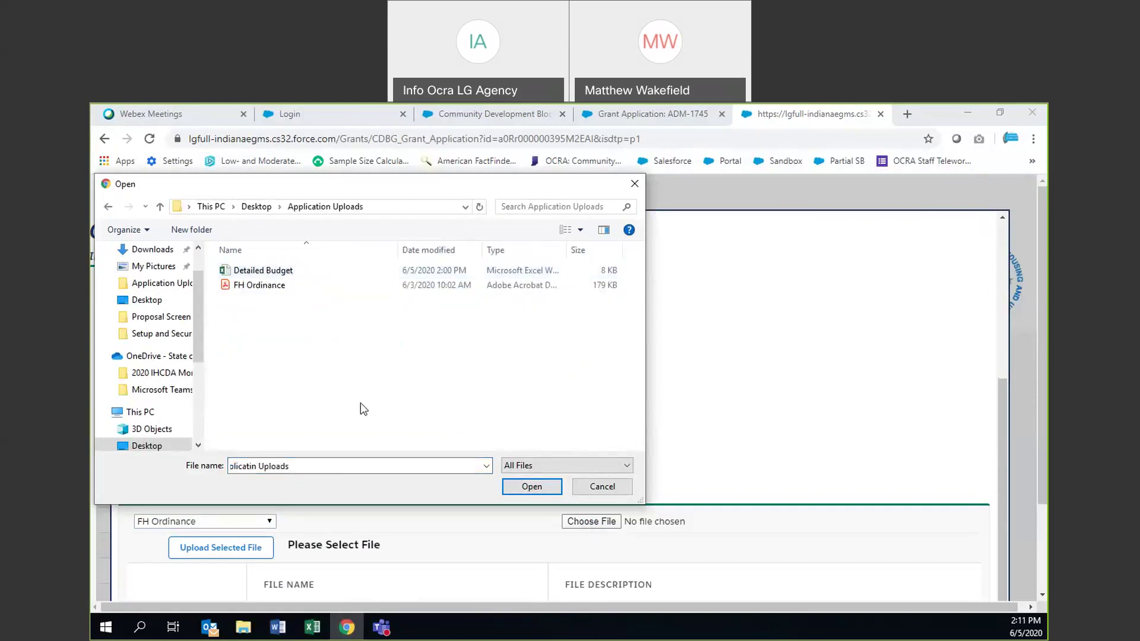
pyautogui.click(242, 288)
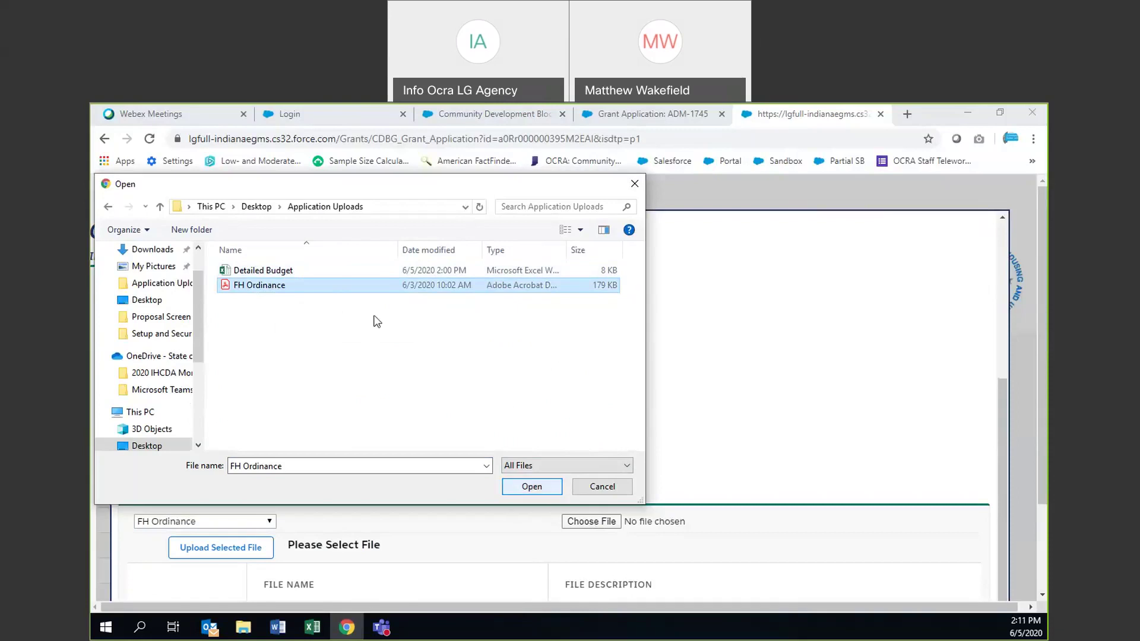
pyautogui.click(522, 486)
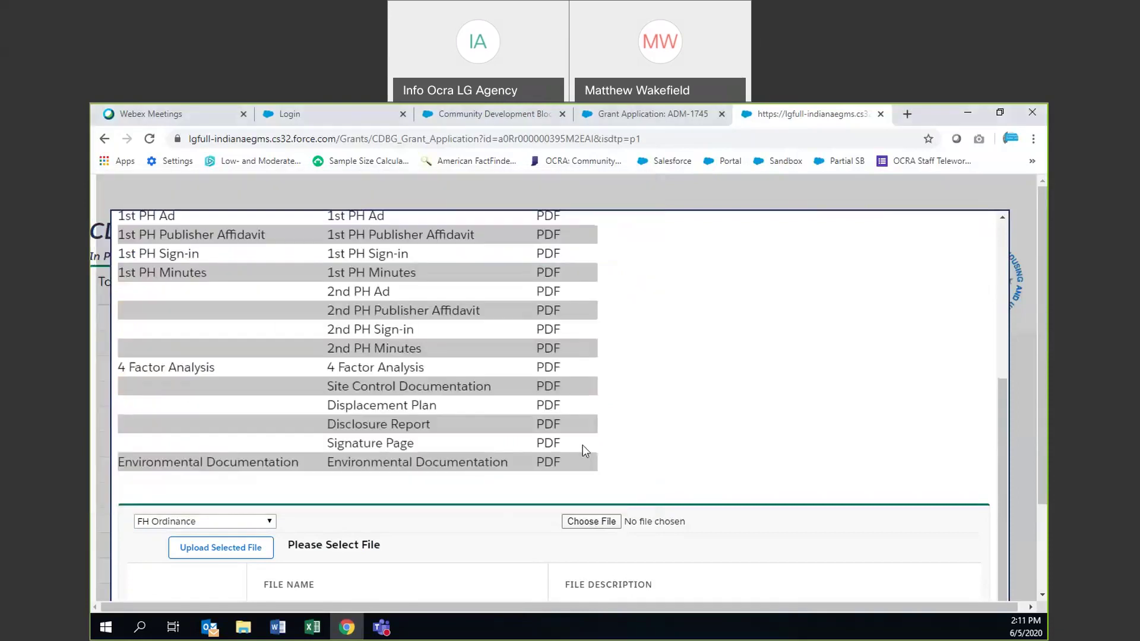
# Upload the chosen FH Ordinance PDF to Section 11
pyautogui.scroll(-1, 724, 450)
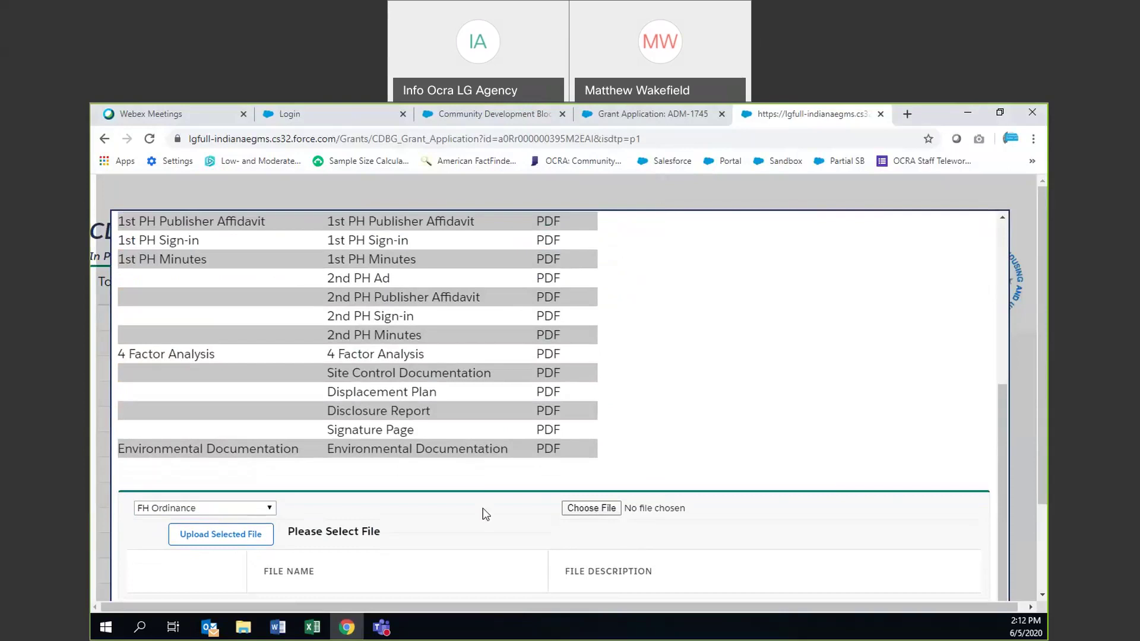
pyautogui.scroll(-1, 569, 521)
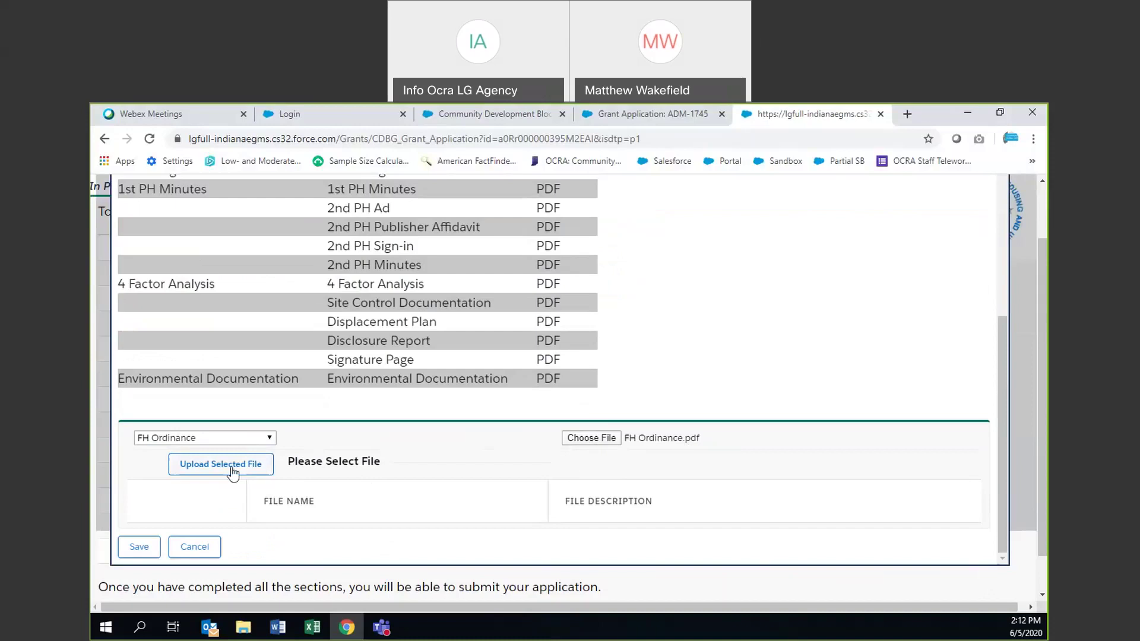
pyautogui.scroll(6, 233, 473)
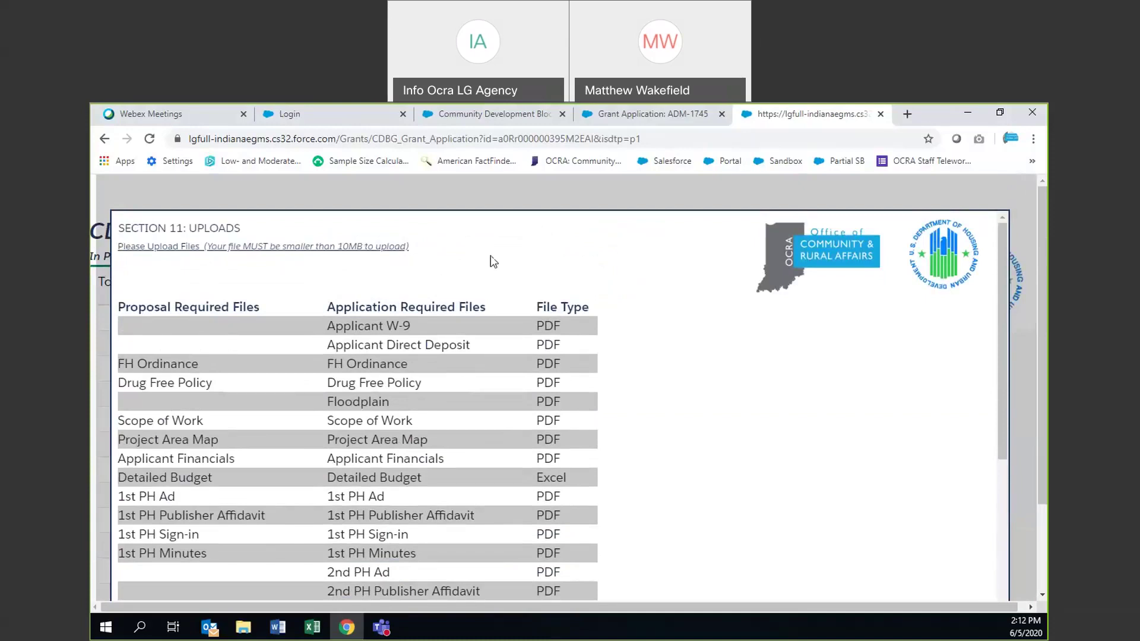
pyautogui.scroll(-7, 488, 260)
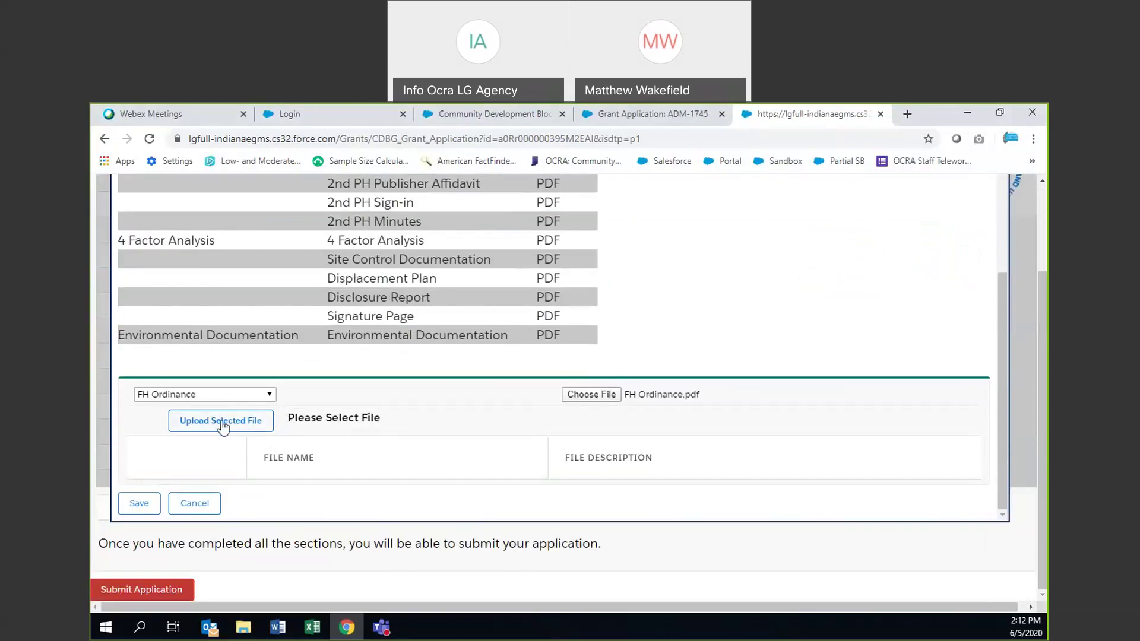
pyautogui.click(203, 425)
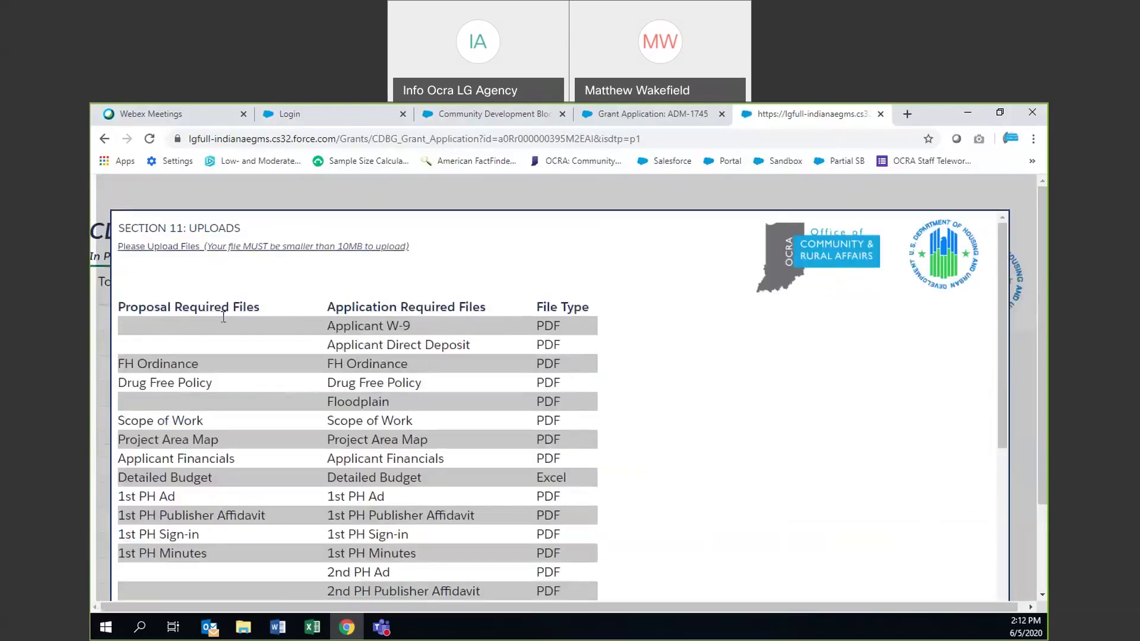
# Compare the uploaded FH Ordinance file's name and description with the list of proposal required files
pyautogui.scroll(-5, 593, 394)
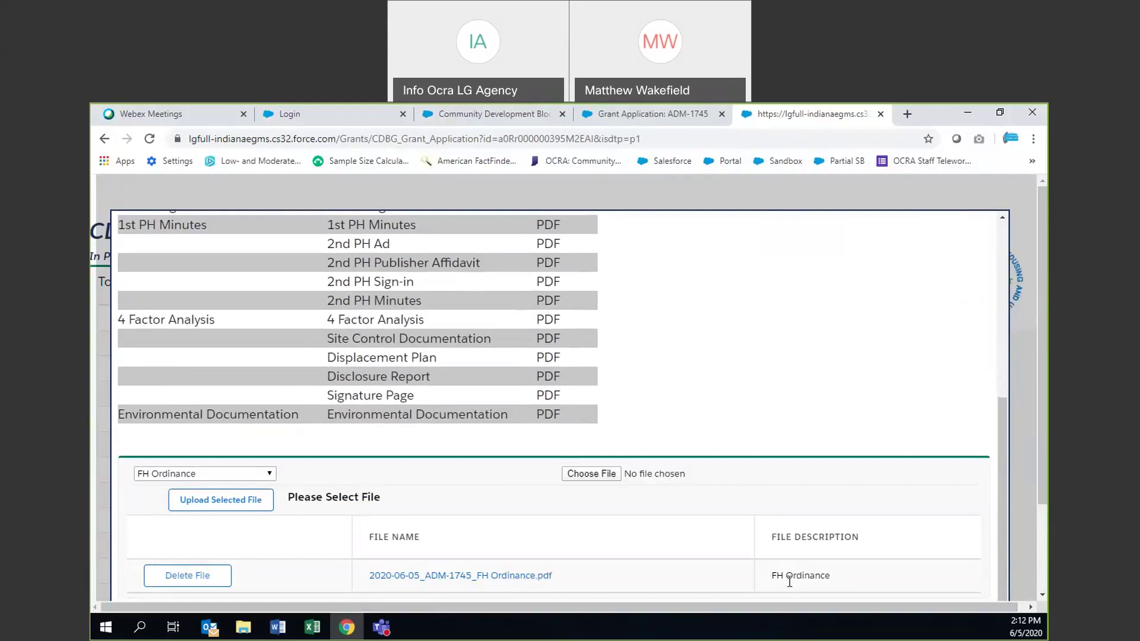
pyautogui.moveTo(837, 576); pyautogui.dragTo(775, 572)
pyautogui.scroll(1, 789, 567)
pyautogui.scroll(-1, 801, 540)
pyautogui.click(804, 562)
pyautogui.scroll(5, 790, 574)
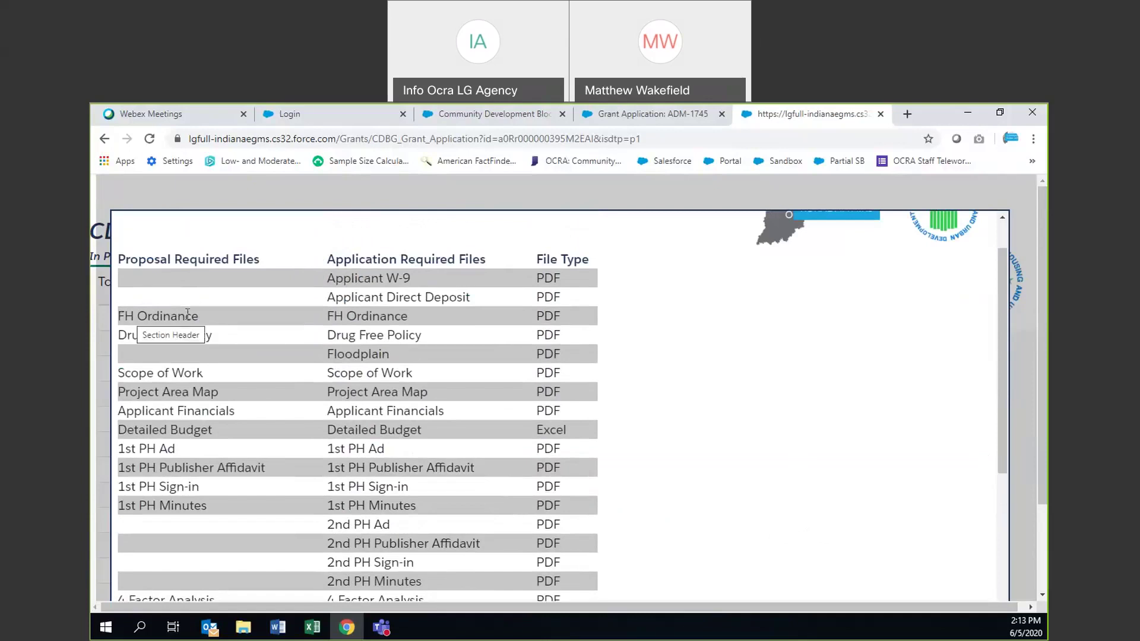
pyautogui.scroll(-5, 692, 419)
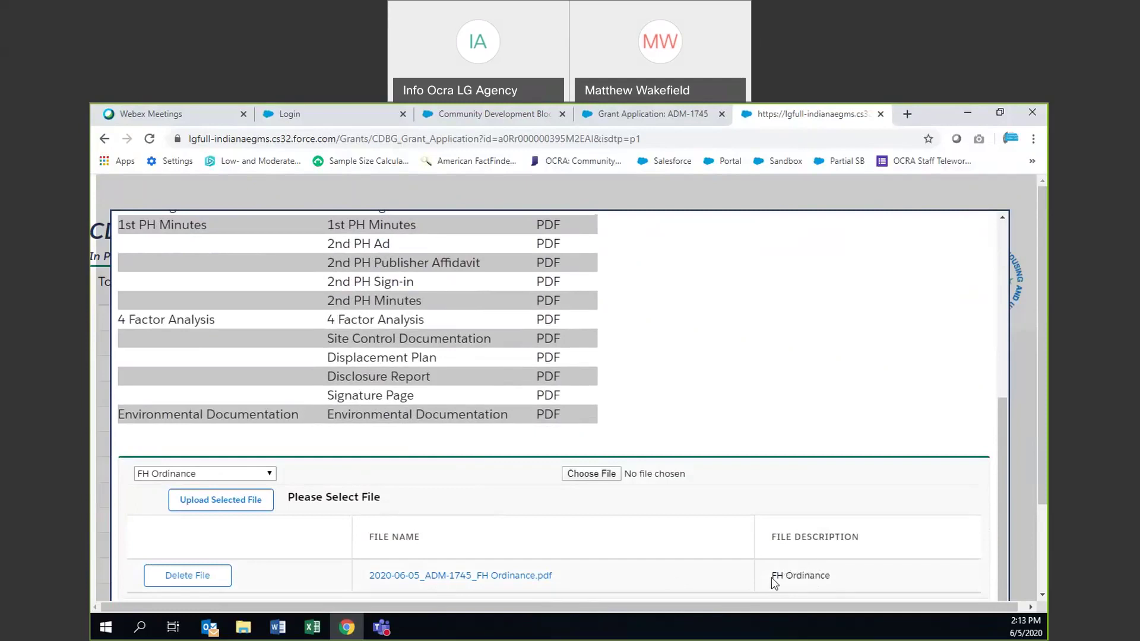
pyautogui.scroll(5, 155, 258)
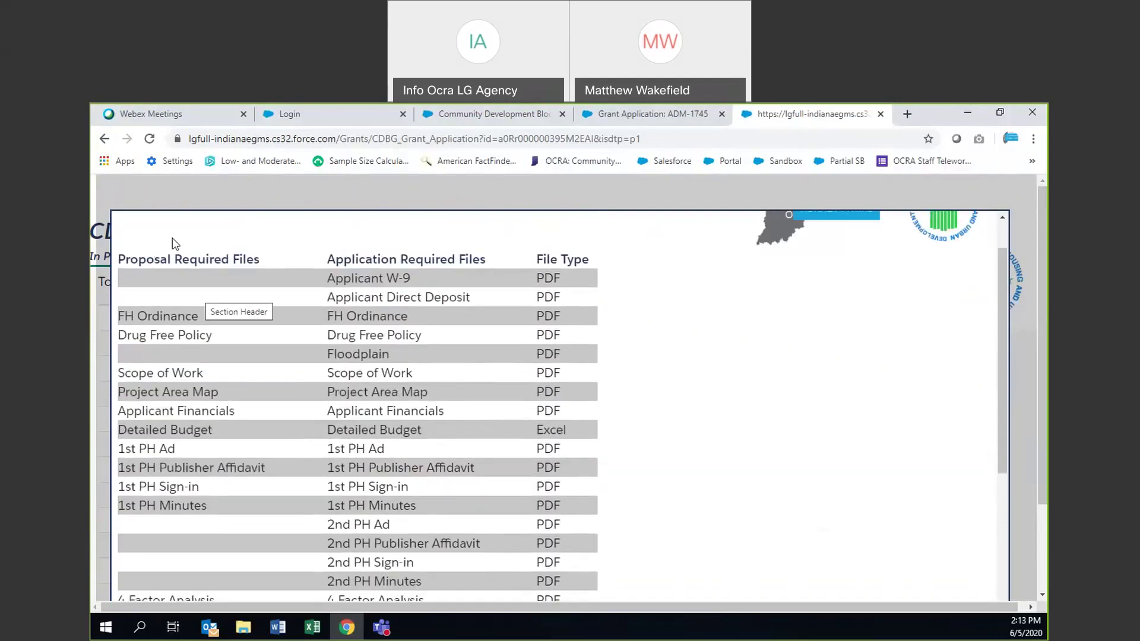
pyautogui.scroll(-10, 139, 312)
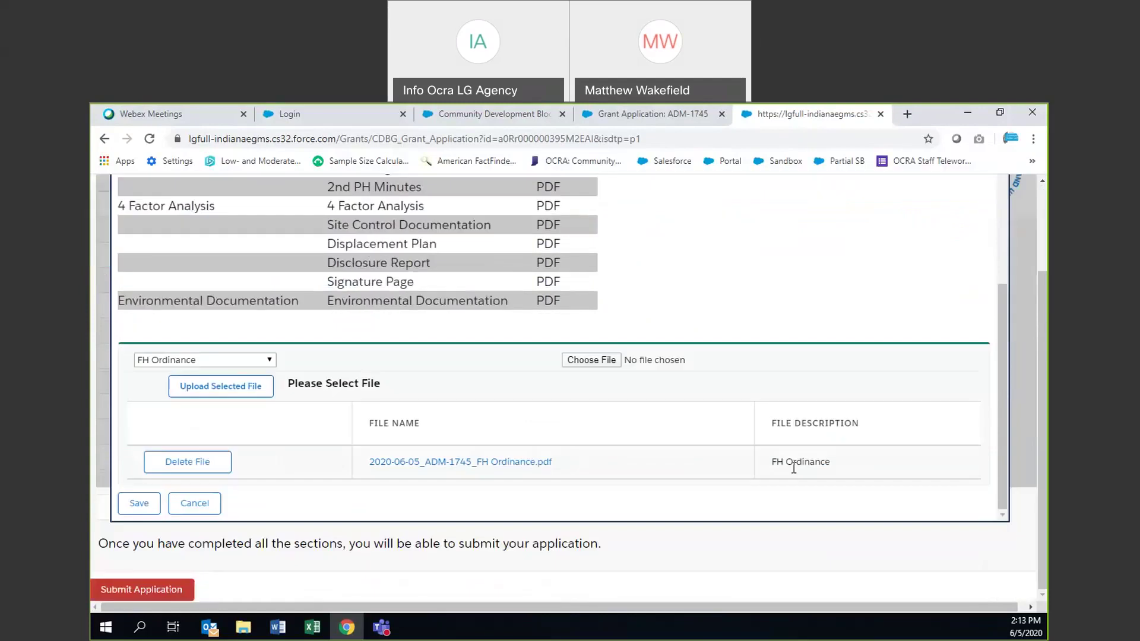
# Set the document type for the next Section 11 upload to Detailed Budget
pyautogui.click(273, 360)
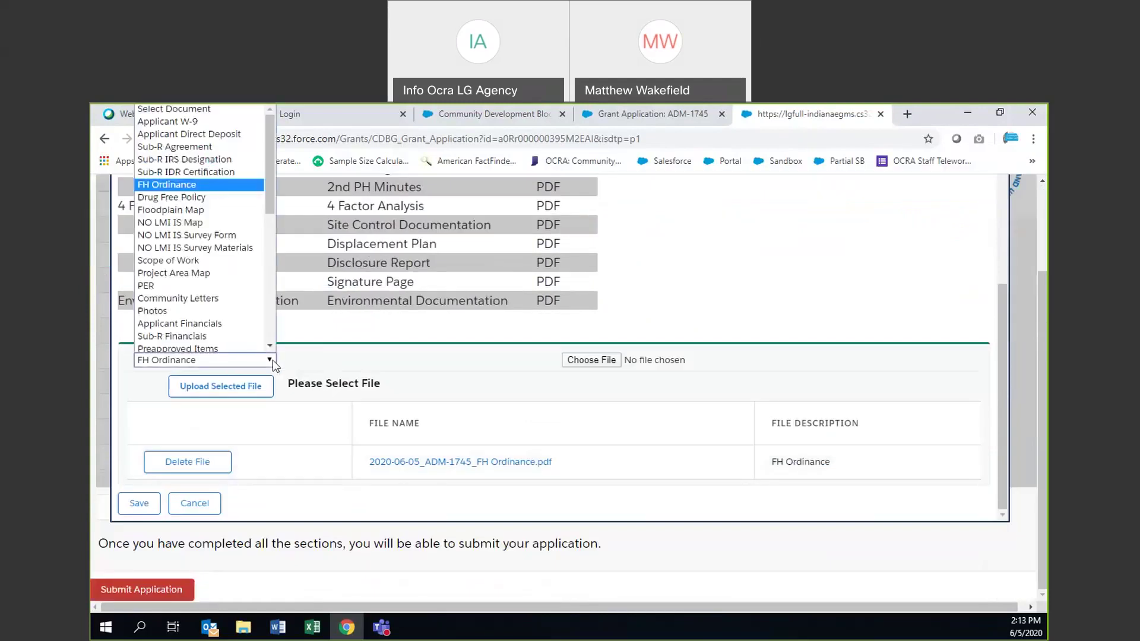
pyautogui.scroll(-3, 244, 268)
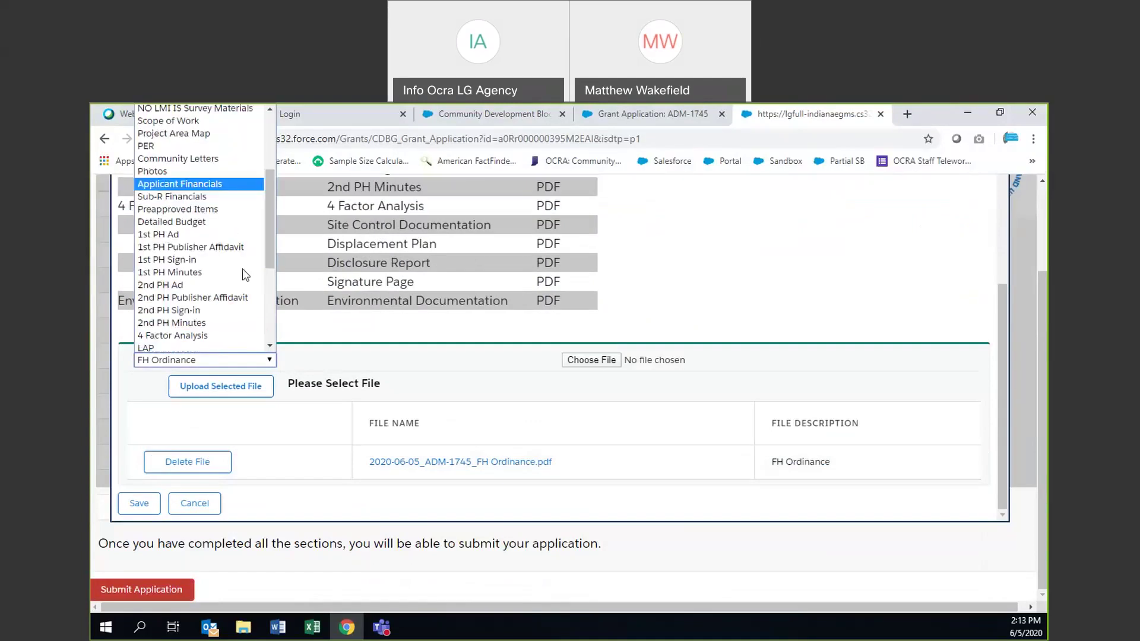
pyautogui.scroll(-4, 234, 296)
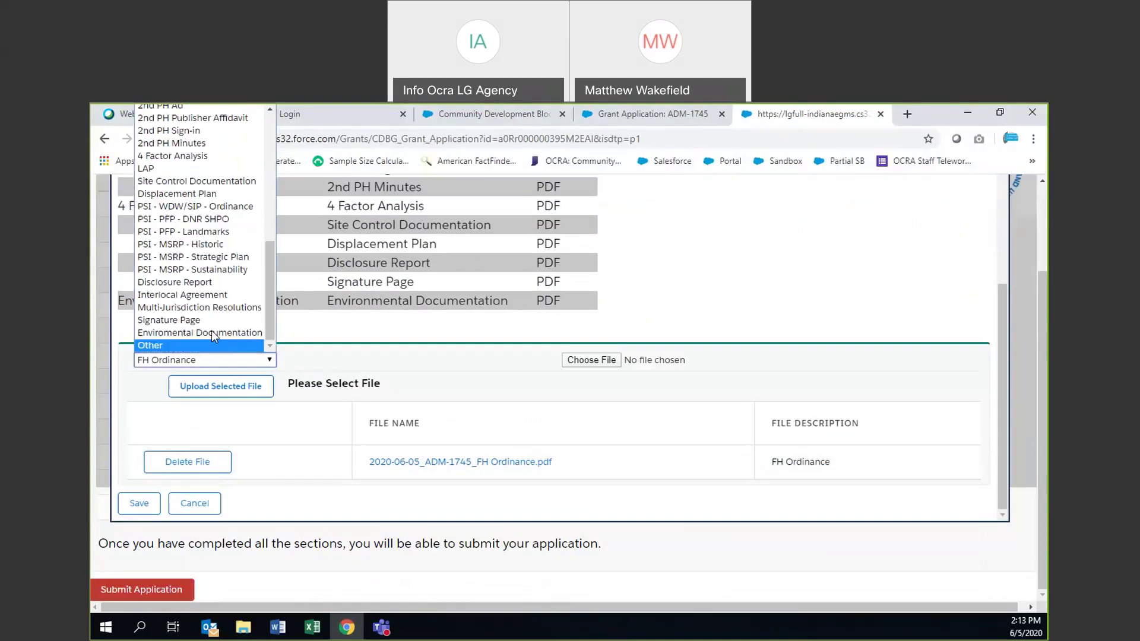
pyautogui.scroll(3, 202, 270)
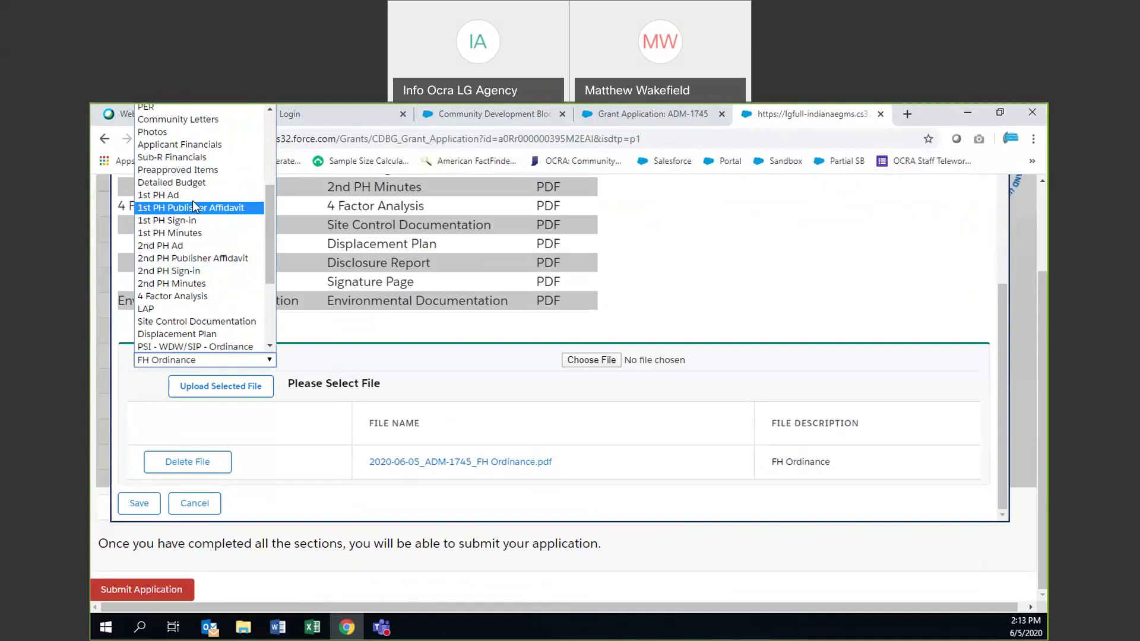
pyautogui.click(178, 183)
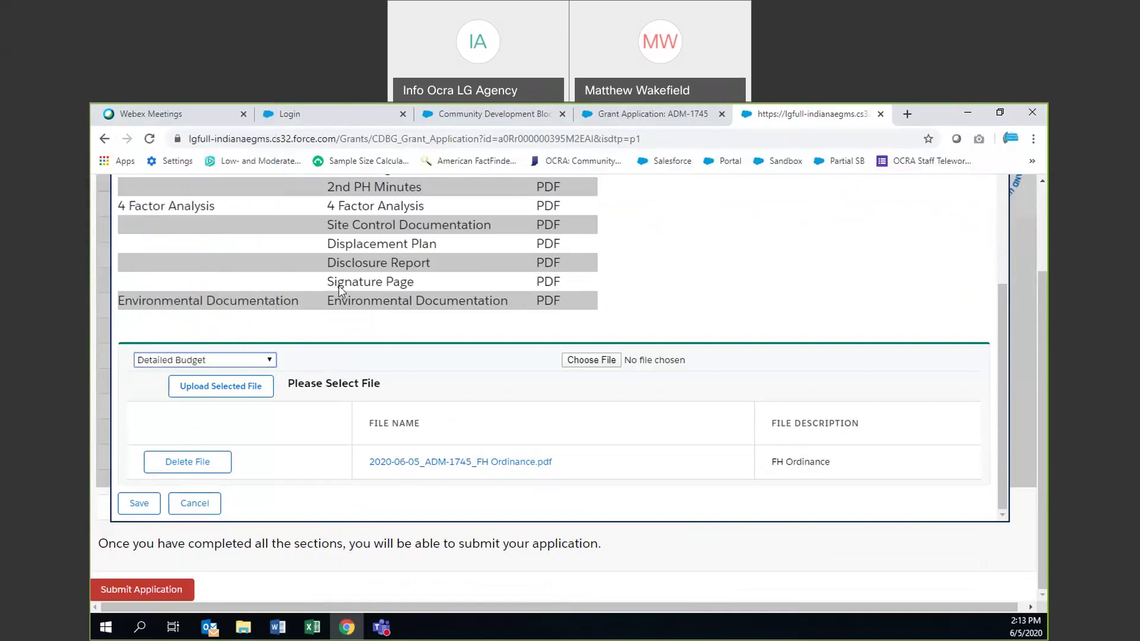
# Choose the Detailed Budget Excel file from the Application Uploads folder and upload it to Section 11
pyautogui.click(589, 359)
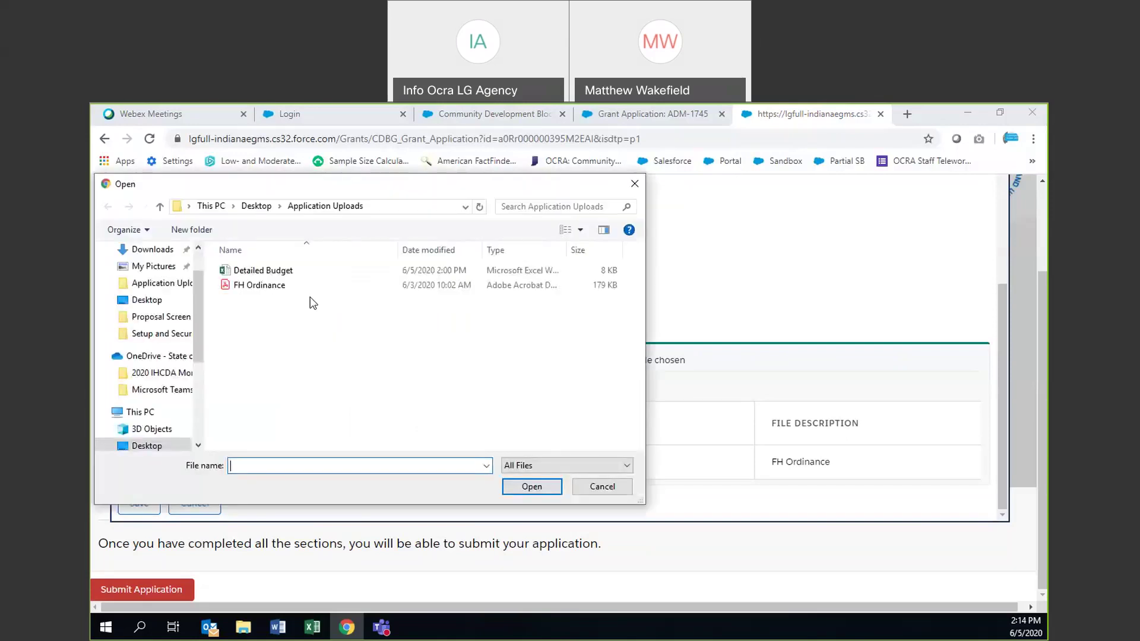
pyautogui.click(285, 270)
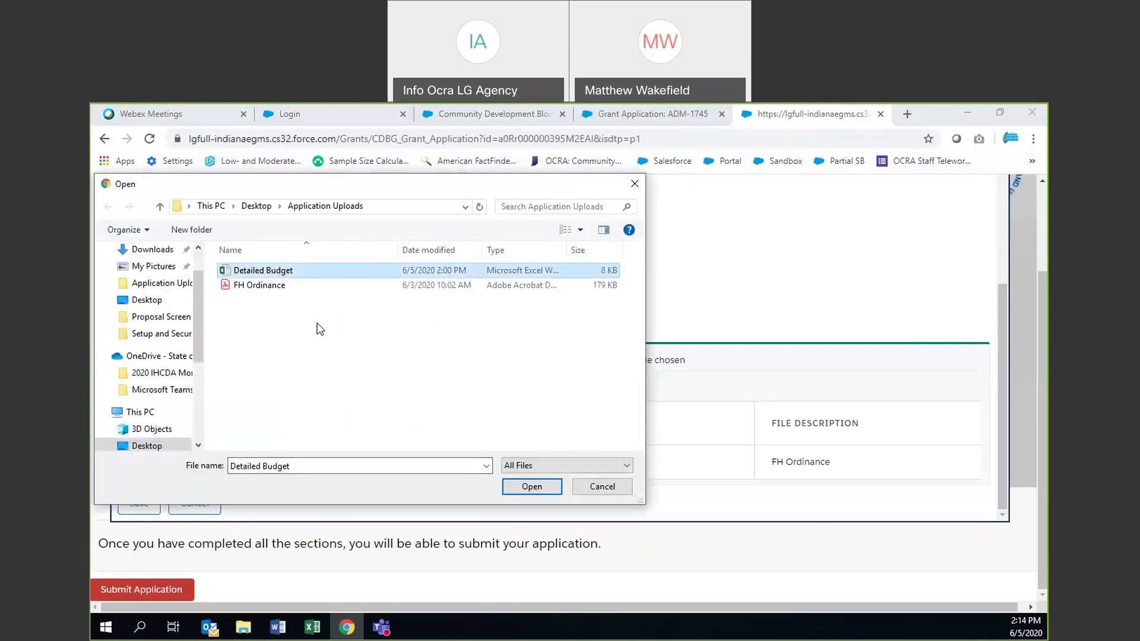
pyautogui.doubleClick(311, 269)
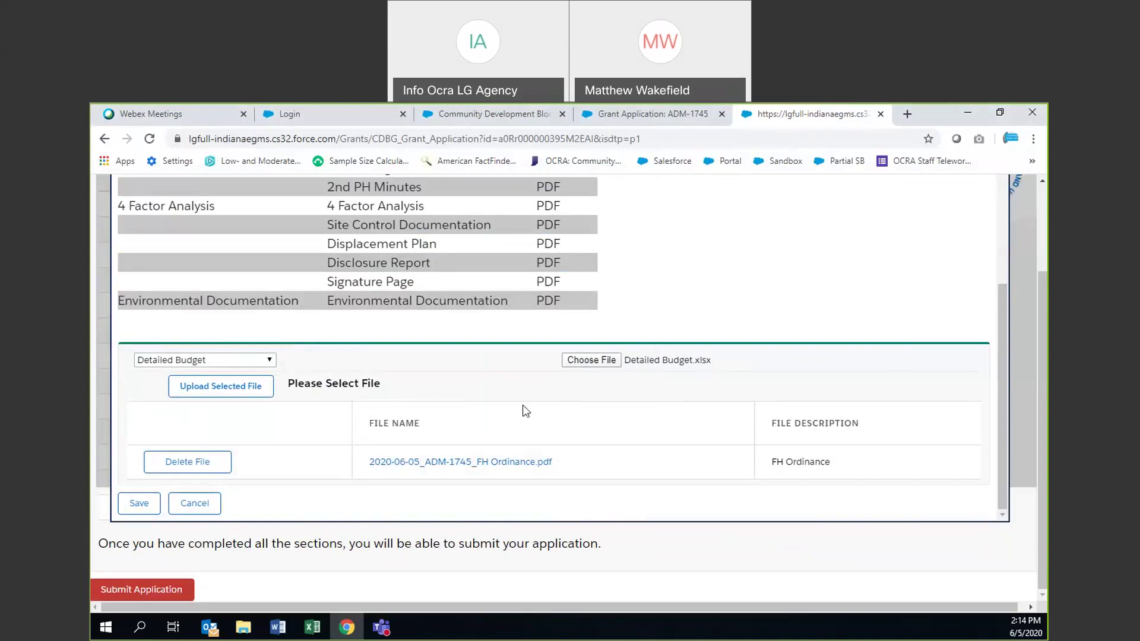
pyautogui.click(221, 387)
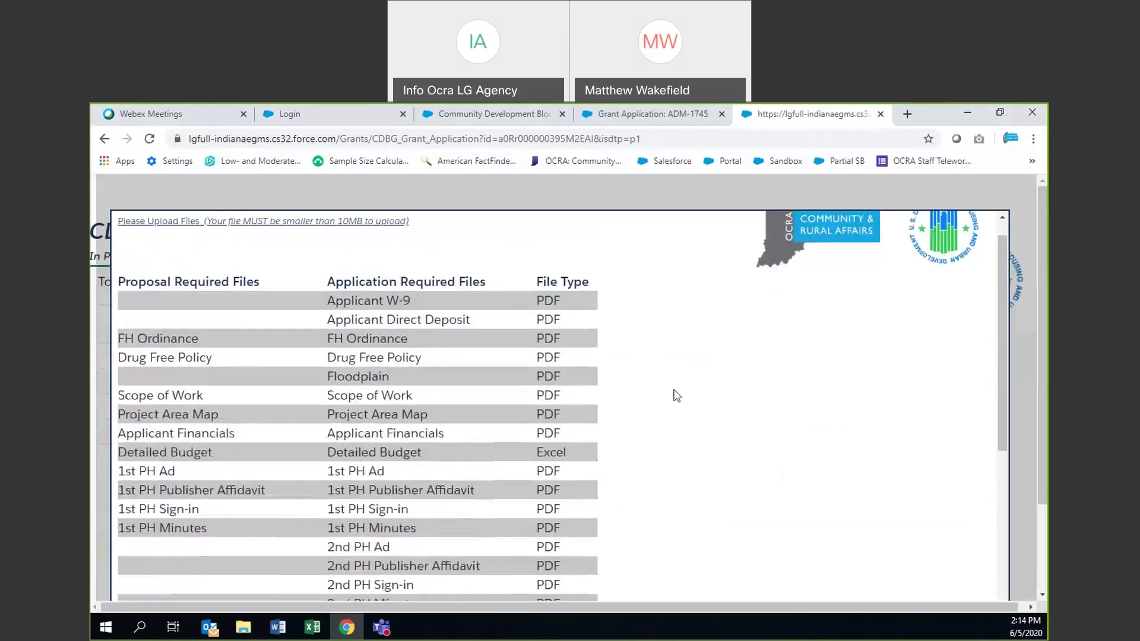
pyautogui.scroll(-8, 676, 396)
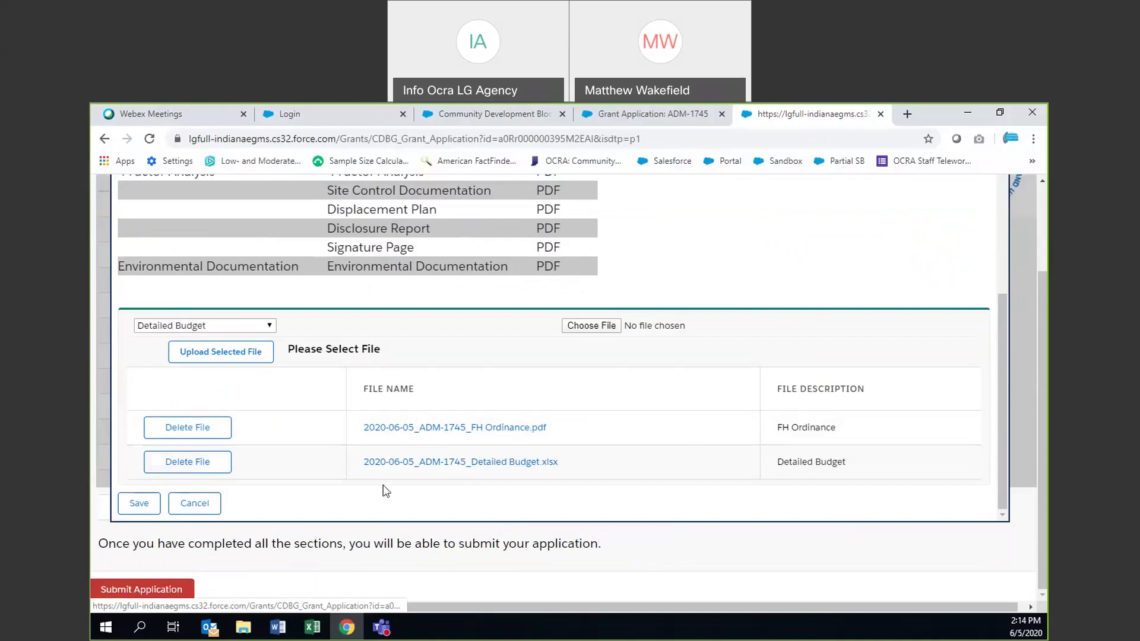
# Check the proposal and application required files, then set the next upload's document type to Enviromental Documentation
pyautogui.scroll(3, 637, 495)
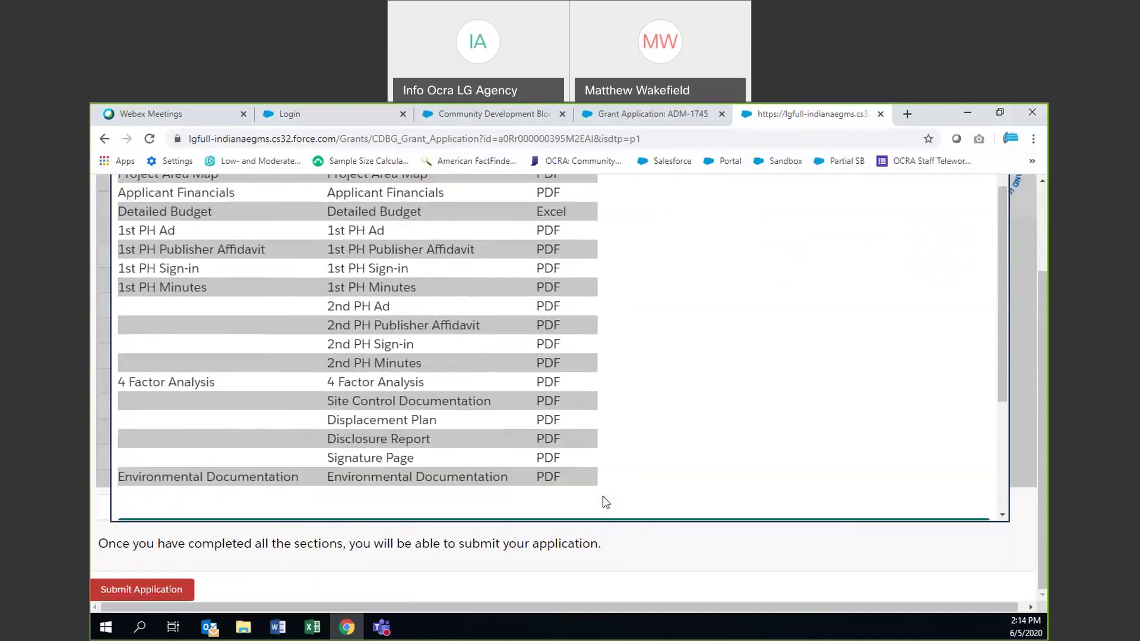
pyautogui.scroll(1, 665, 351)
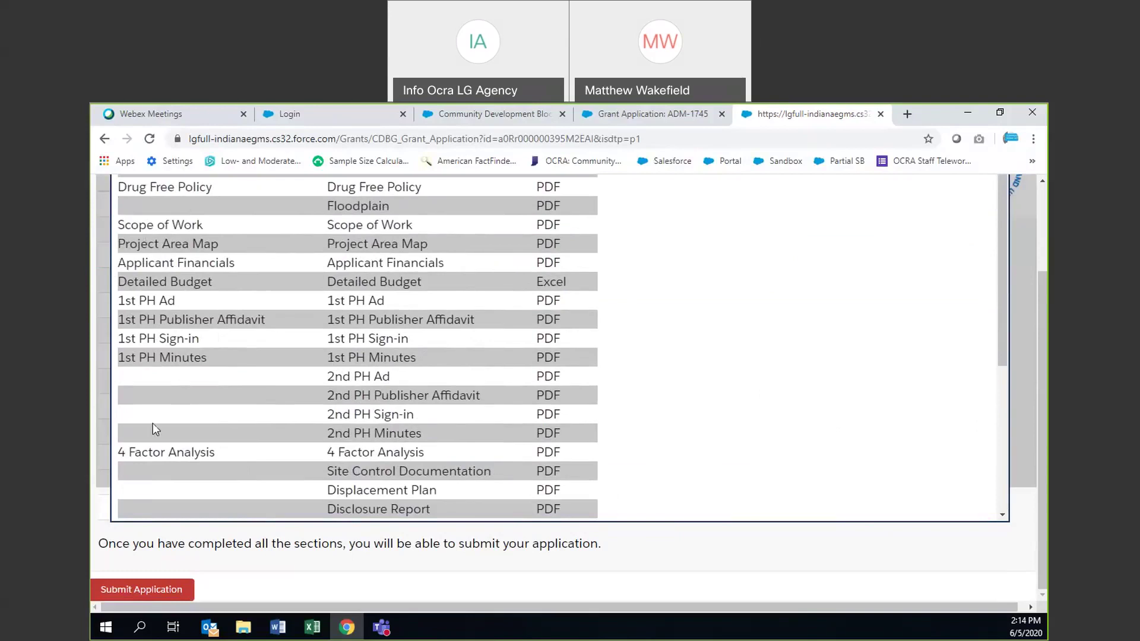
pyautogui.scroll(2, 195, 423)
pyautogui.scroll(-3, 155, 366)
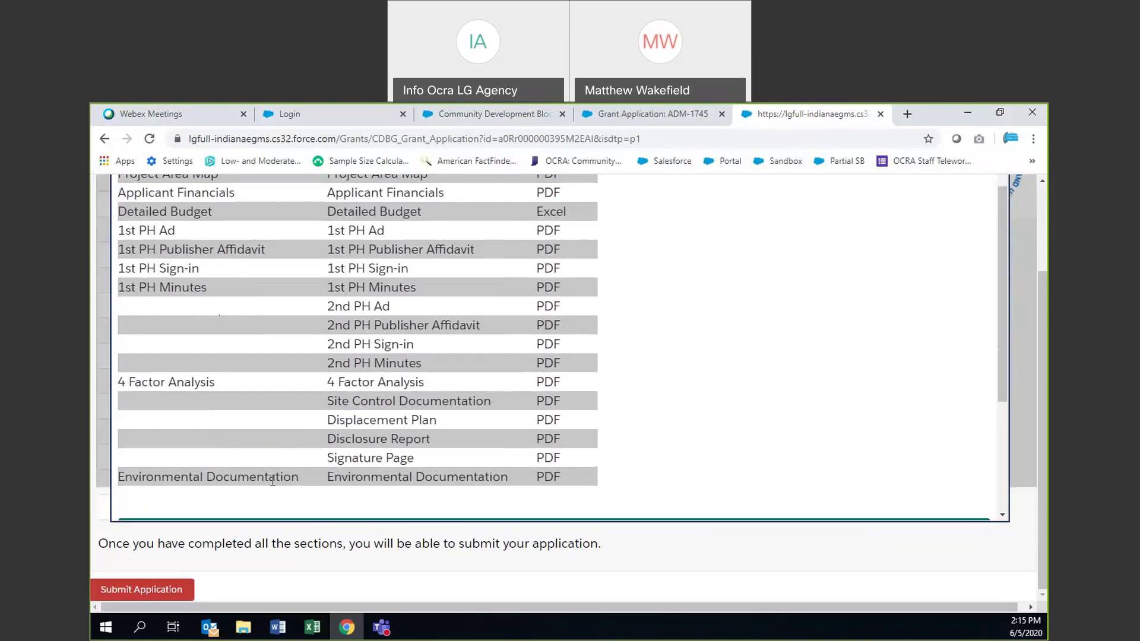
pyautogui.scroll(-3, 273, 481)
pyautogui.click(269, 325)
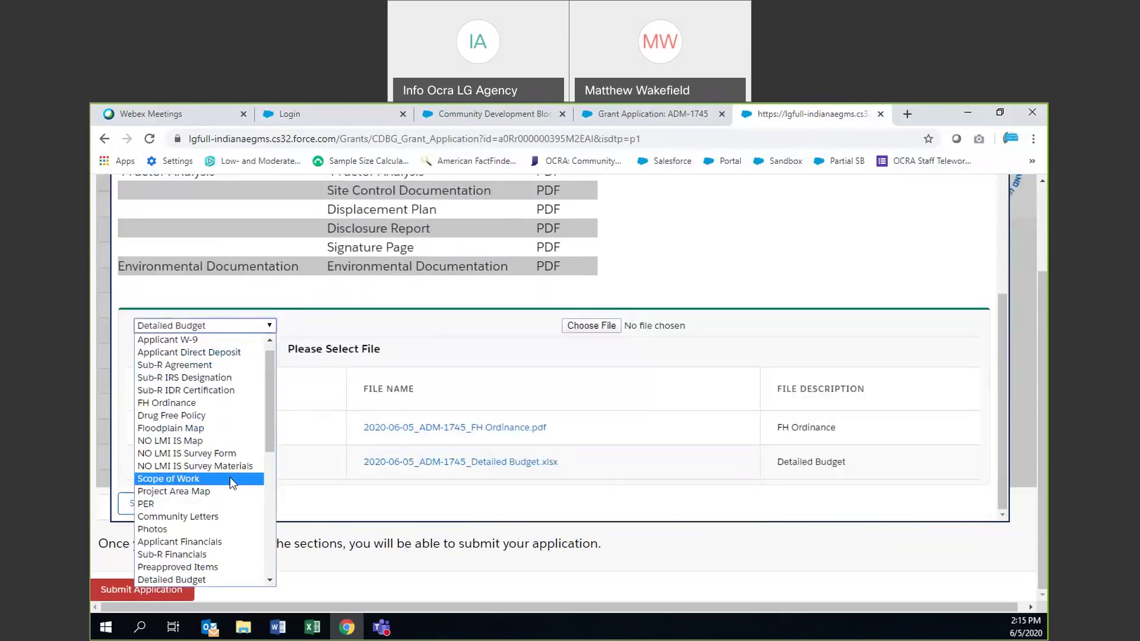
pyautogui.scroll(-2, 236, 467)
pyautogui.scroll(4, 236, 467)
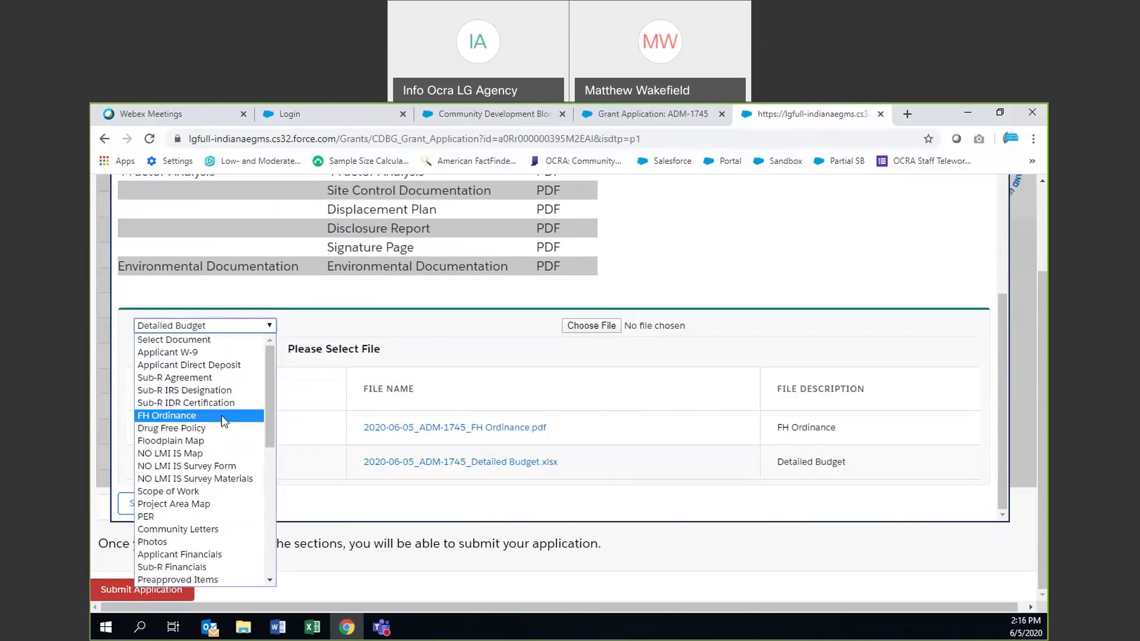
pyautogui.scroll(-6, 227, 490)
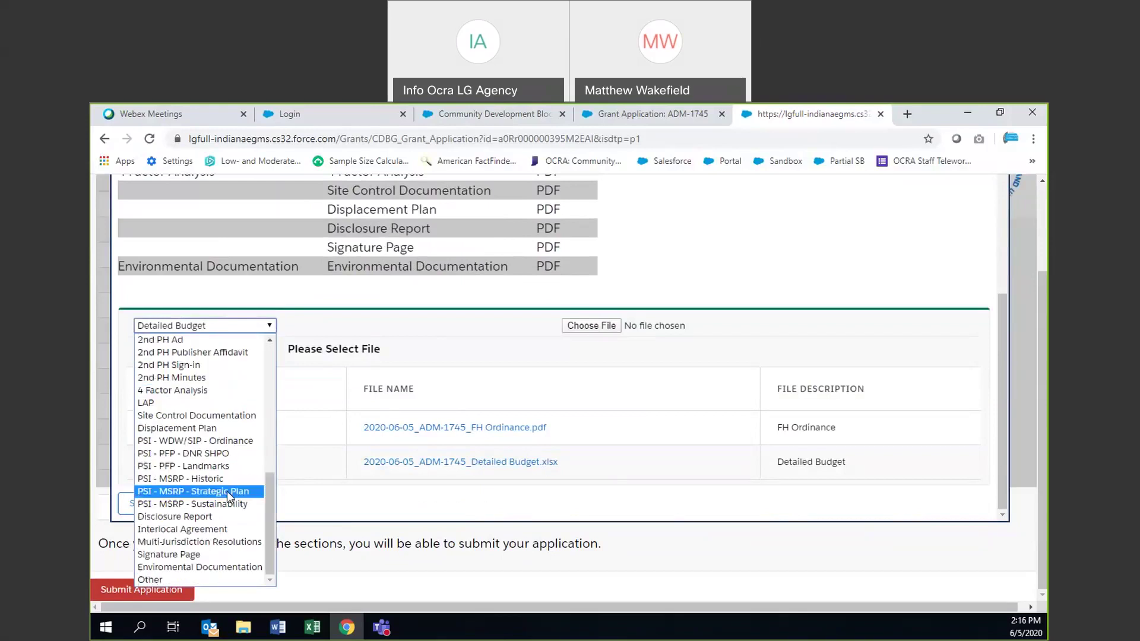
pyautogui.click(203, 569)
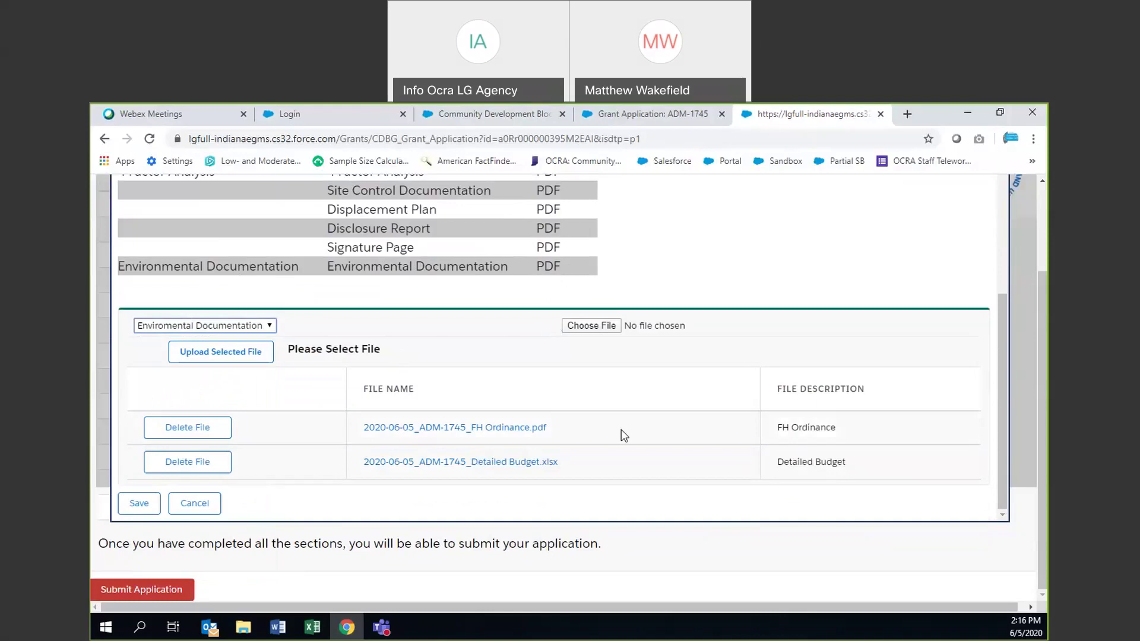
# Try to save Section 11 with only the FH Ordinance and Detailed Budget files uploaded
pyautogui.scroll(10, 621, 429)
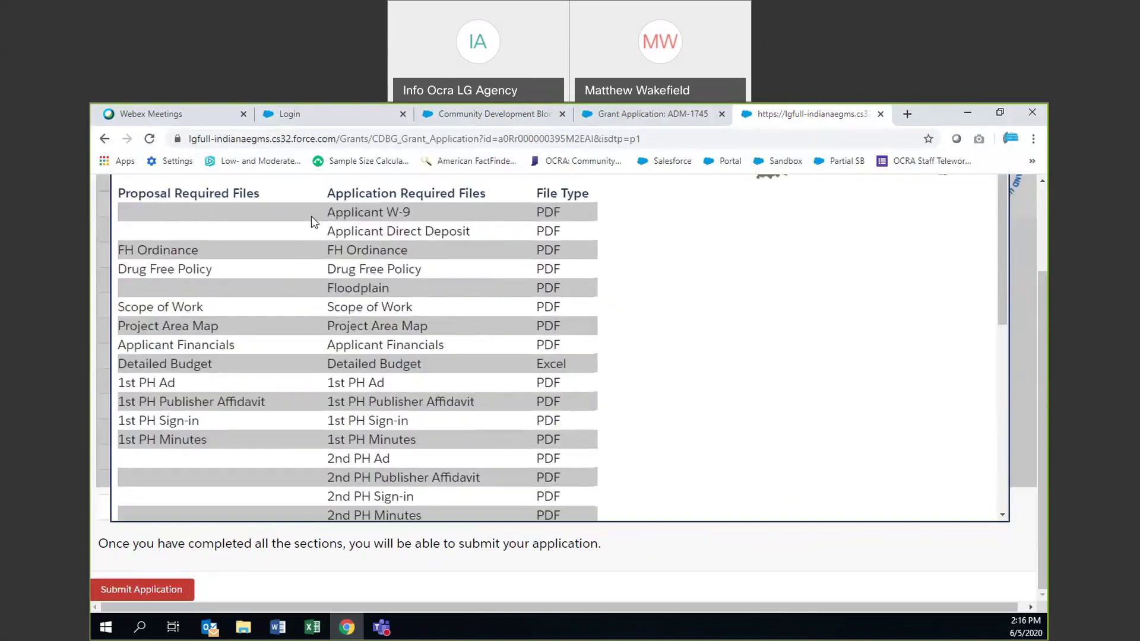
pyautogui.scroll(-10, 255, 314)
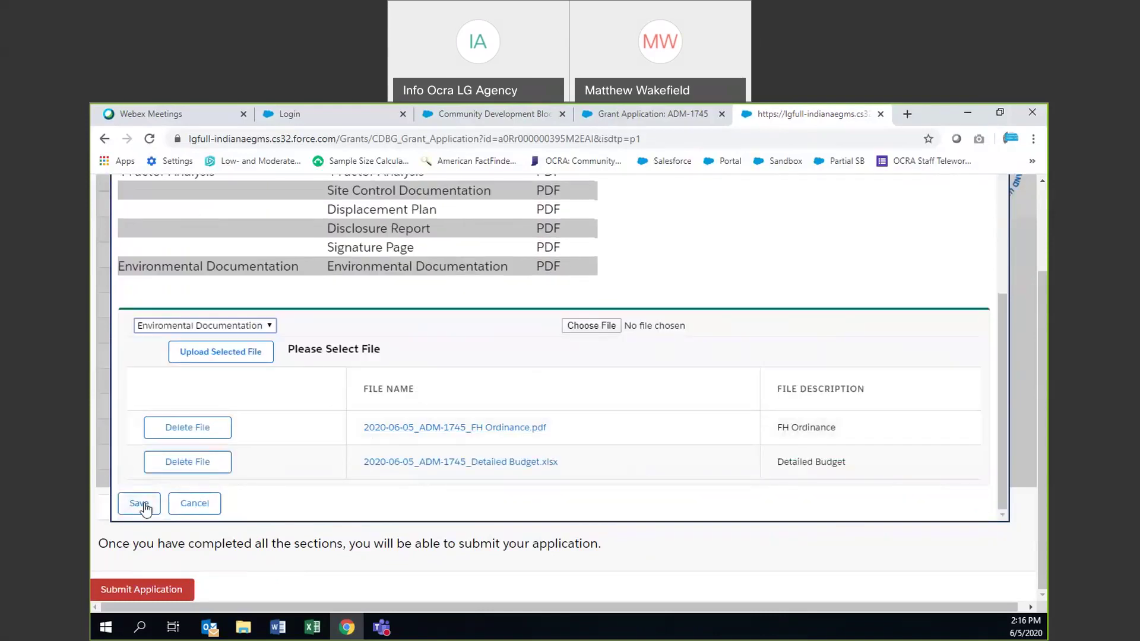
pyautogui.click(135, 509)
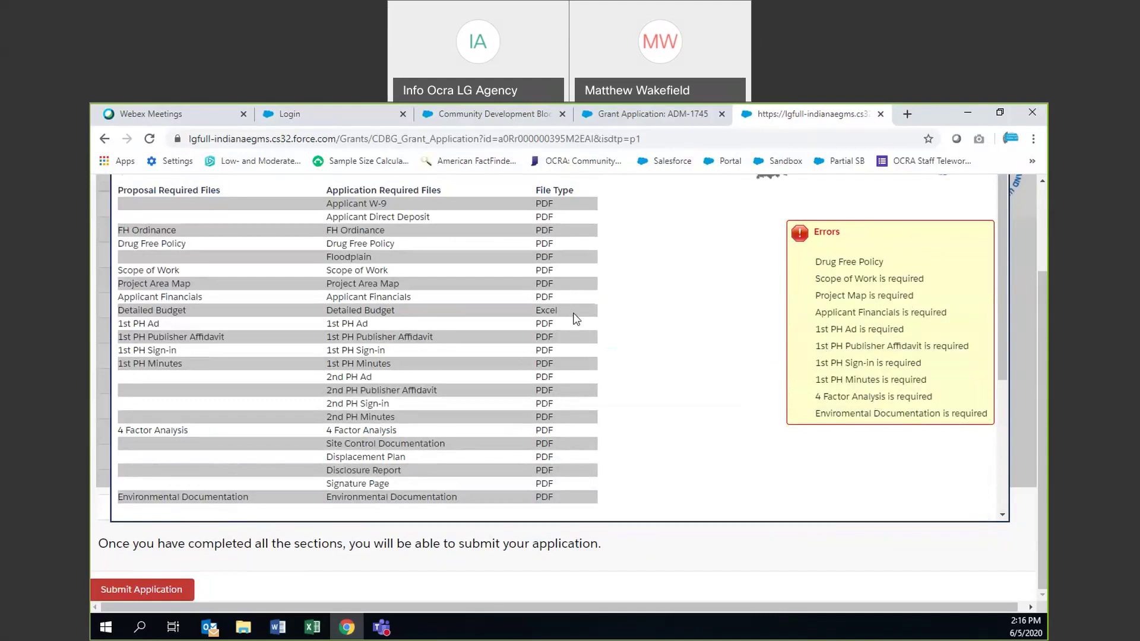
pyautogui.scroll(-4, 457, 316)
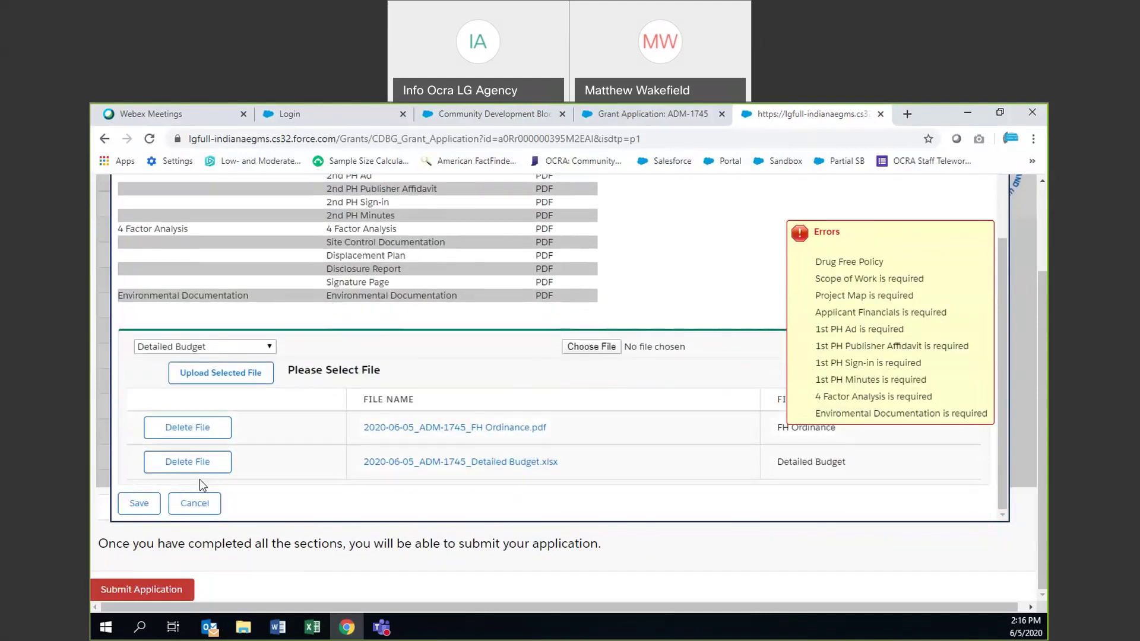
# Cancel out of the Section 11 uploads and return to the proposal's list of sections
pyautogui.click(196, 502)
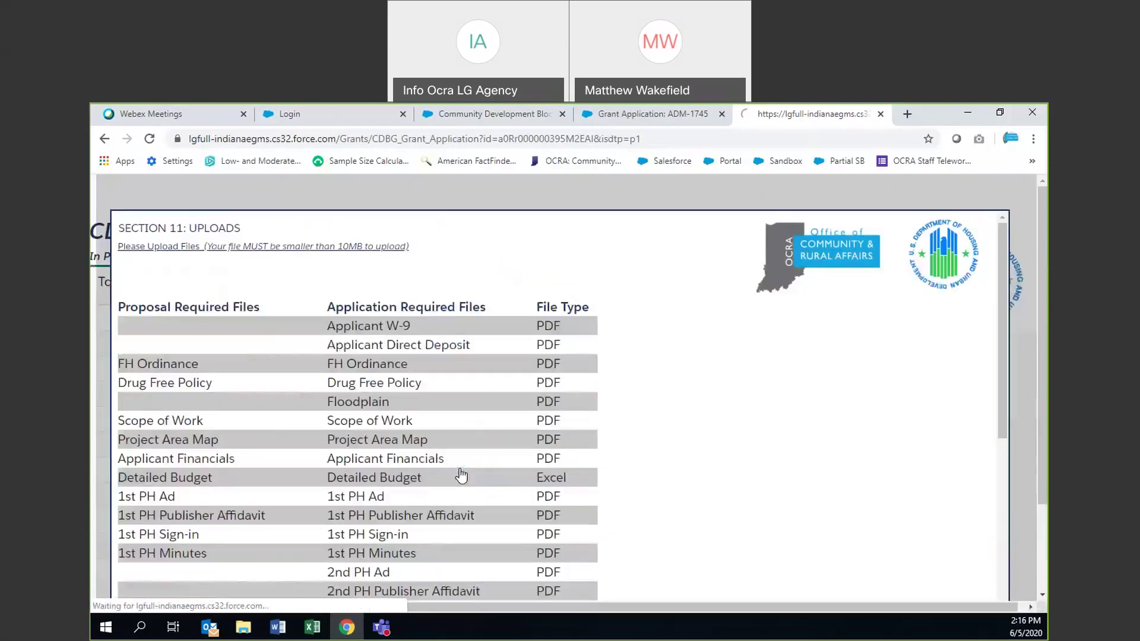
pyautogui.scroll(-6, 740, 399)
pyautogui.scroll(-2, 563, 465)
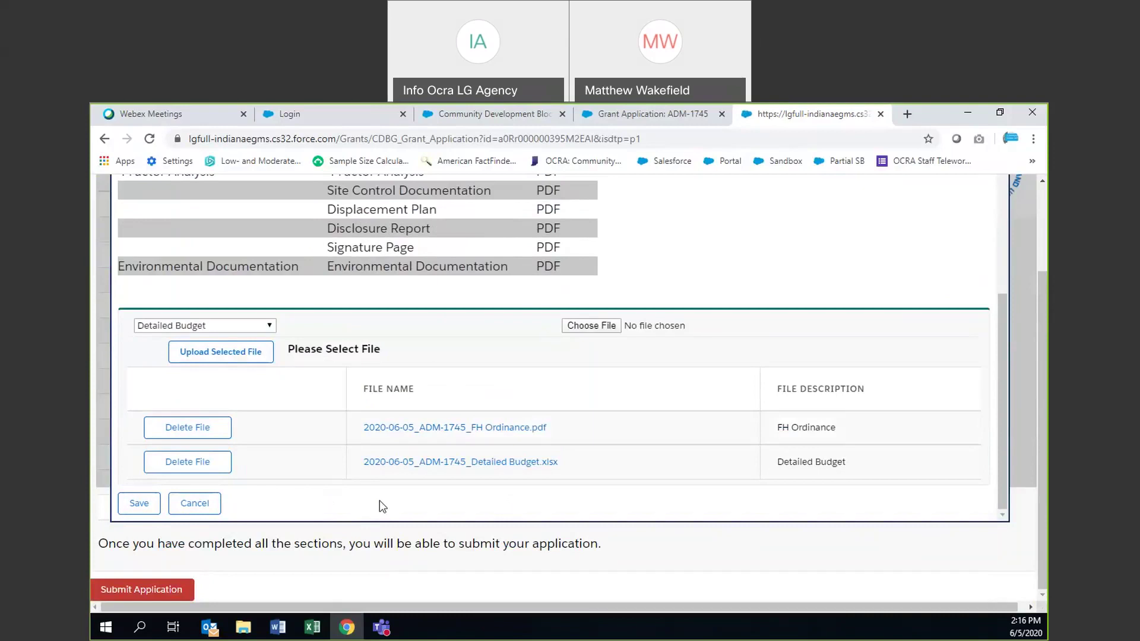
pyautogui.click(194, 503)
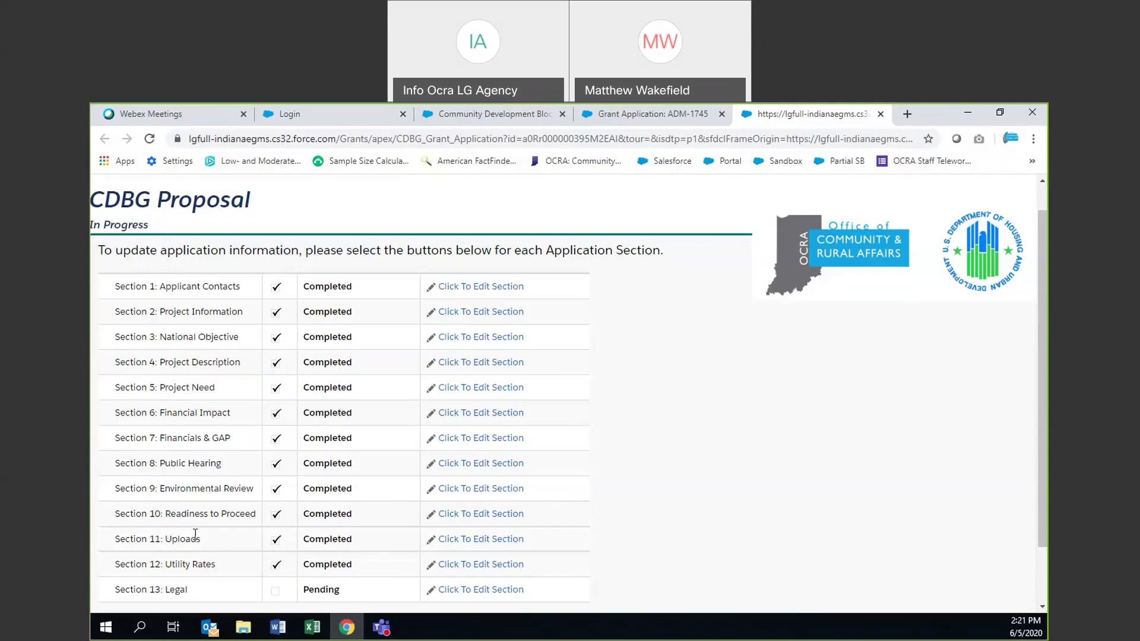
# Open Section 13: Legal for editing and check the Civil Rights certification box
pyautogui.scroll(-2, 621, 521)
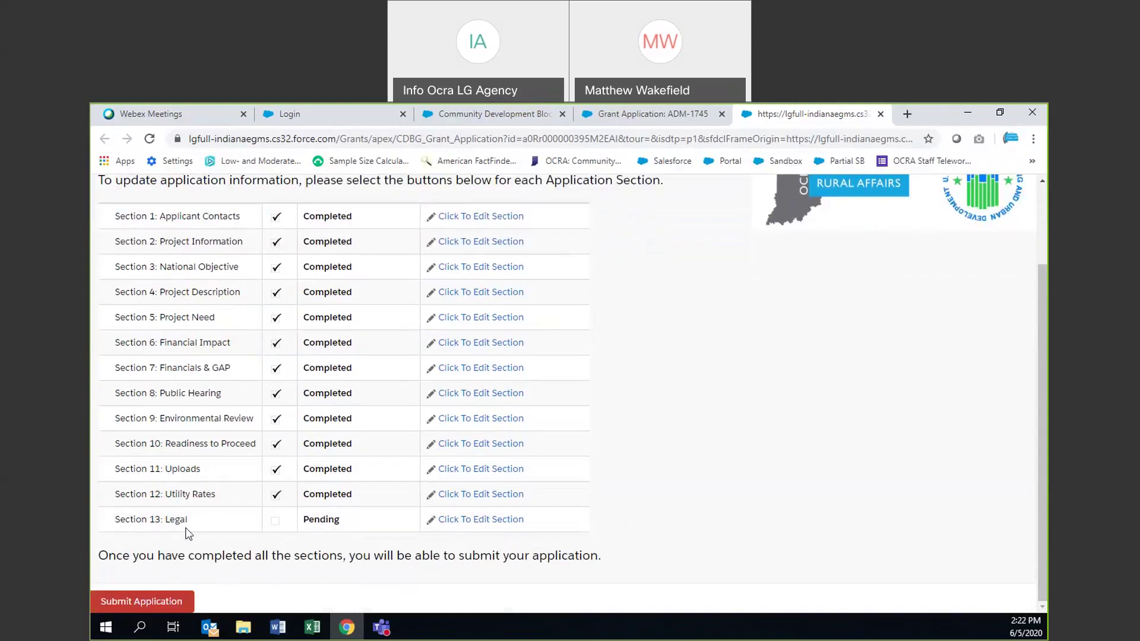
pyautogui.click(470, 520)
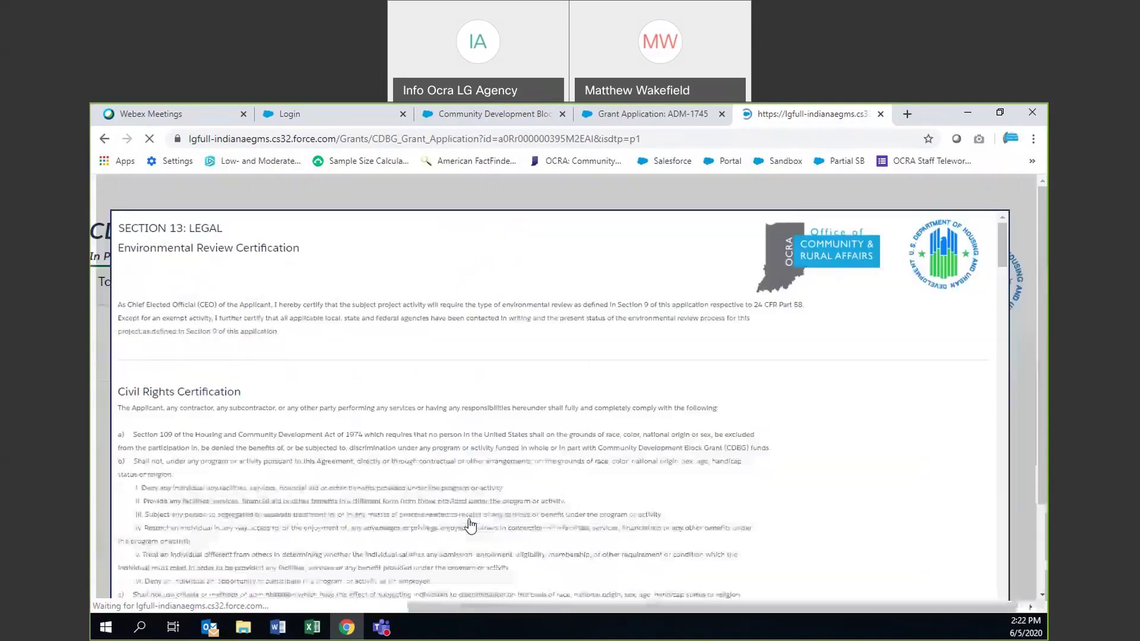
pyautogui.scroll(-4, 333, 386)
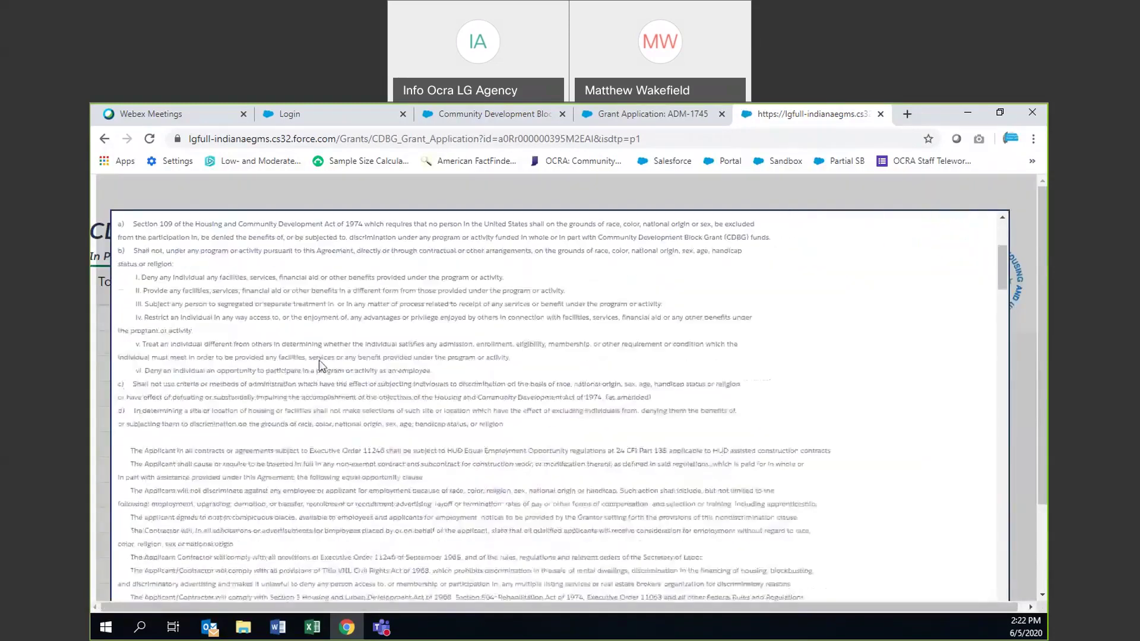
pyautogui.scroll(-5, 303, 273)
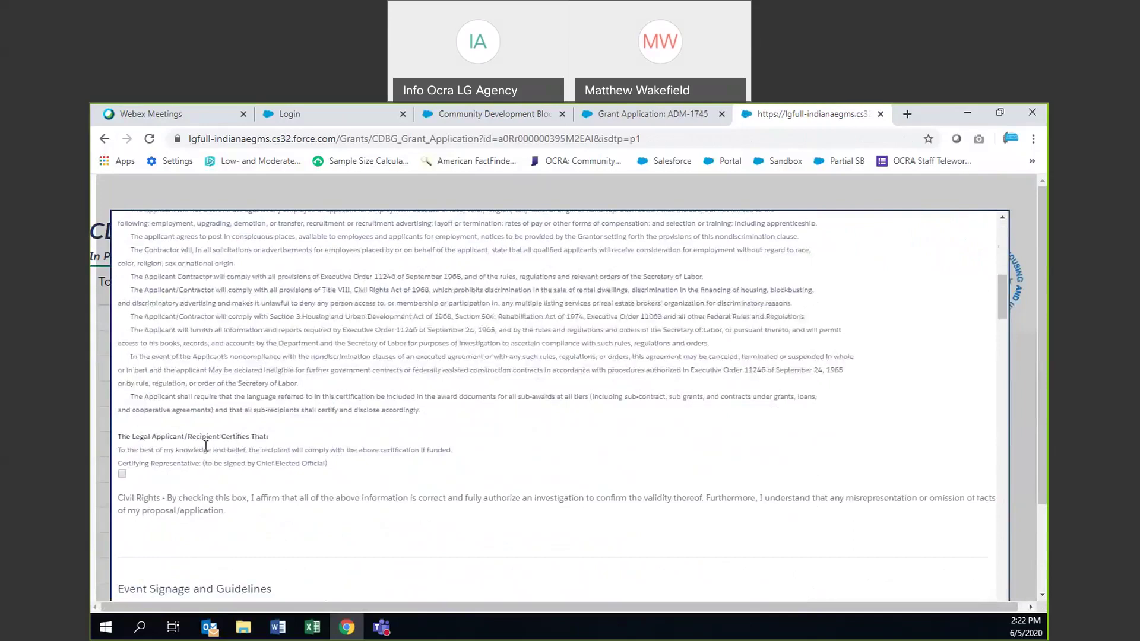
pyautogui.scroll(10, 280, 428)
pyautogui.scroll(-4, 225, 455)
pyautogui.scroll(-5, 226, 456)
pyautogui.click(123, 473)
# Check the certifying representative box under the Event Signage and Guidelines certification
pyautogui.scroll(-5, 291, 473)
pyautogui.scroll(-8, 184, 334)
pyautogui.click(122, 456)
# Check the certifying representative box under Assurances and Certifications in Section 13
pyautogui.scroll(-1, 288, 463)
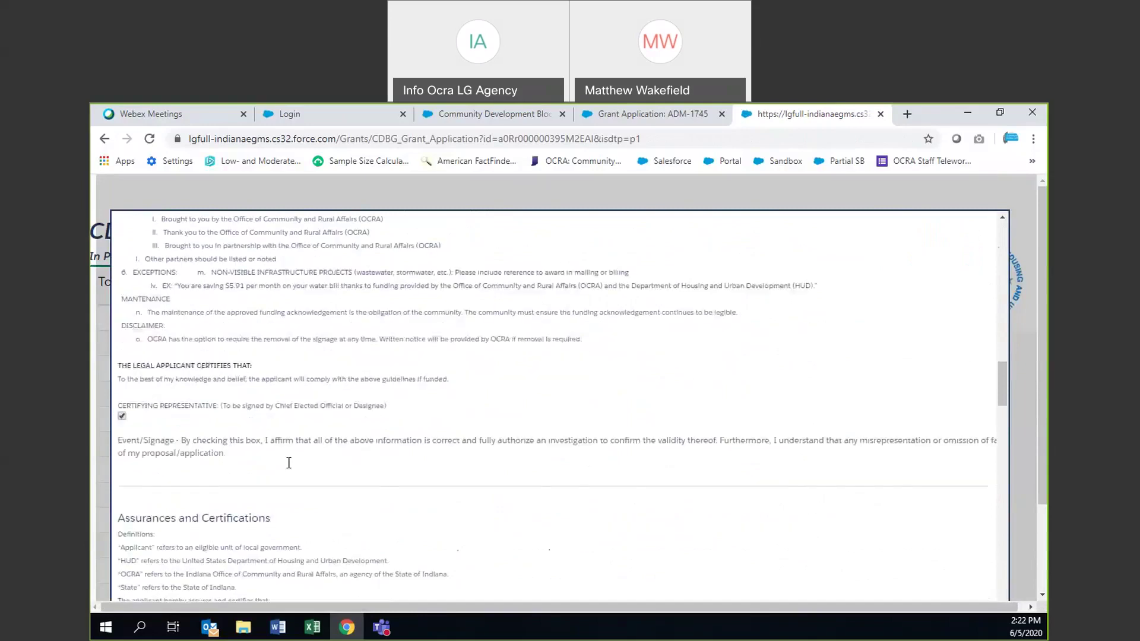
pyautogui.scroll(-6, 288, 463)
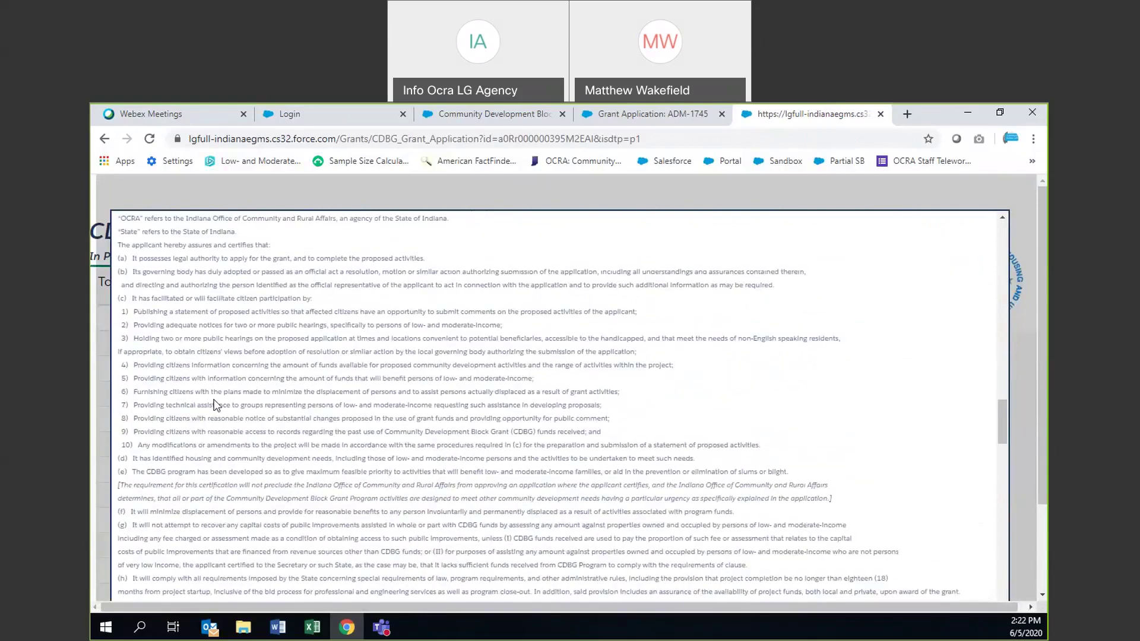
pyautogui.scroll(-2, 215, 406)
pyautogui.scroll(4, 216, 368)
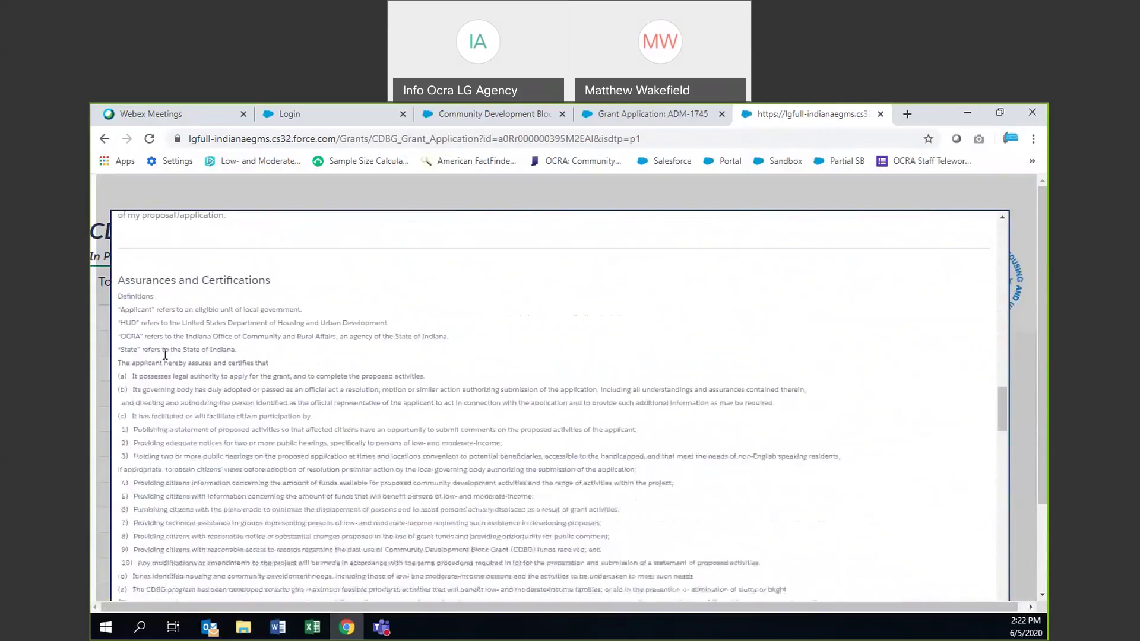
pyautogui.scroll(-15, 165, 354)
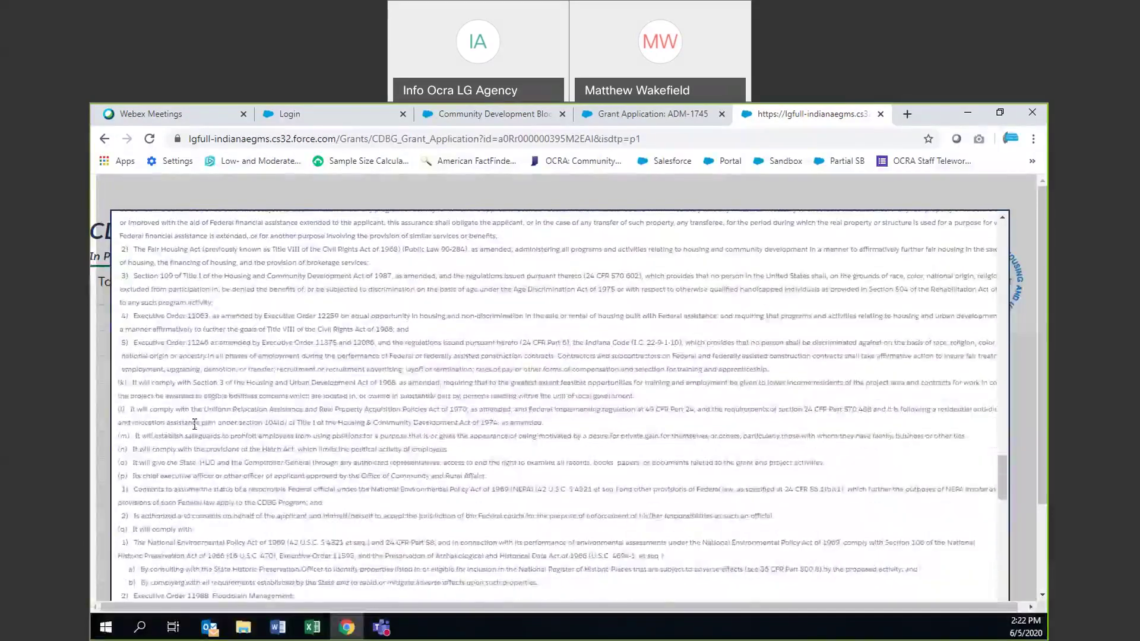
pyautogui.scroll(-2, 195, 424)
pyautogui.click(122, 434)
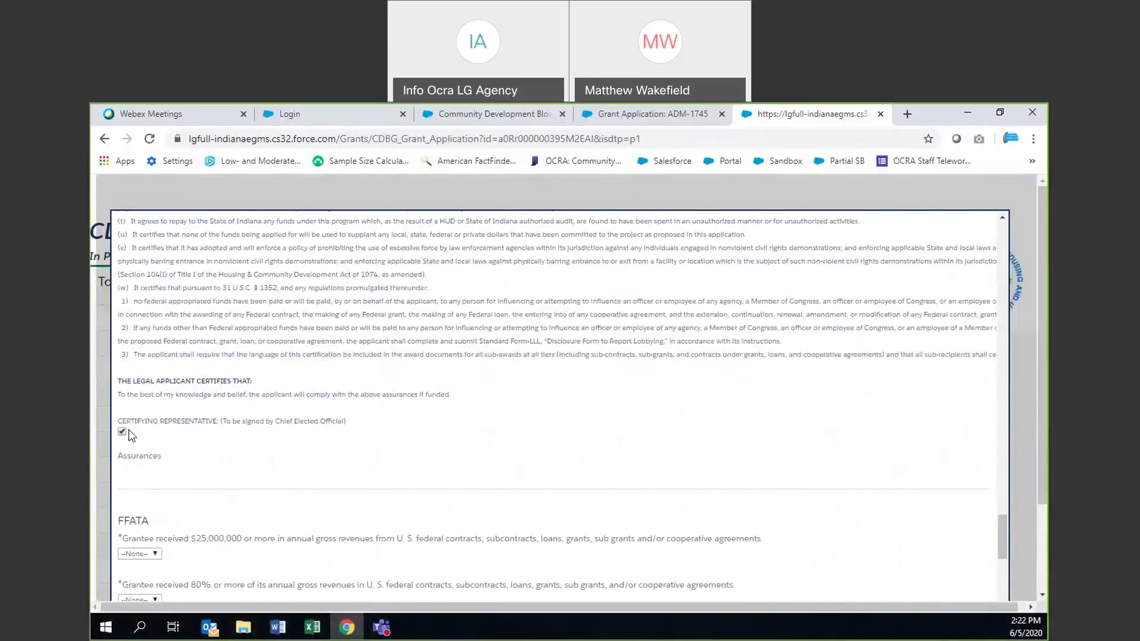
# Answer Yes to both FFATA questions on $25,000,000 and 80% of annual gross revenues, and check the FFATA Signature box
pyautogui.scroll(-1, 215, 399)
pyautogui.scroll(-1, 338, 395)
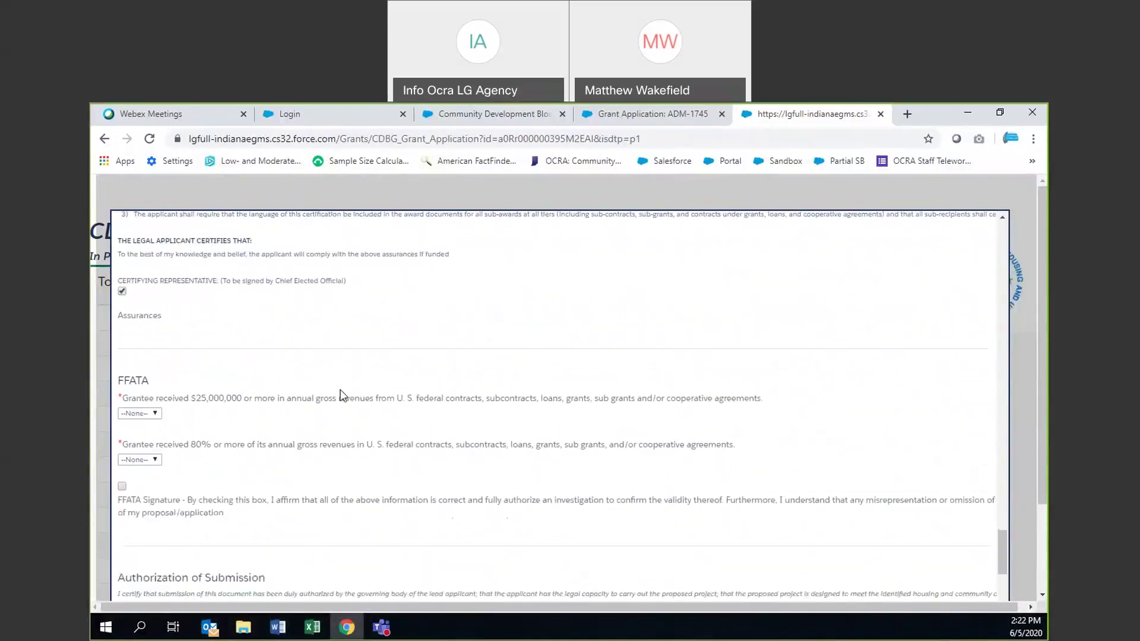
pyautogui.scroll(-1, 343, 396)
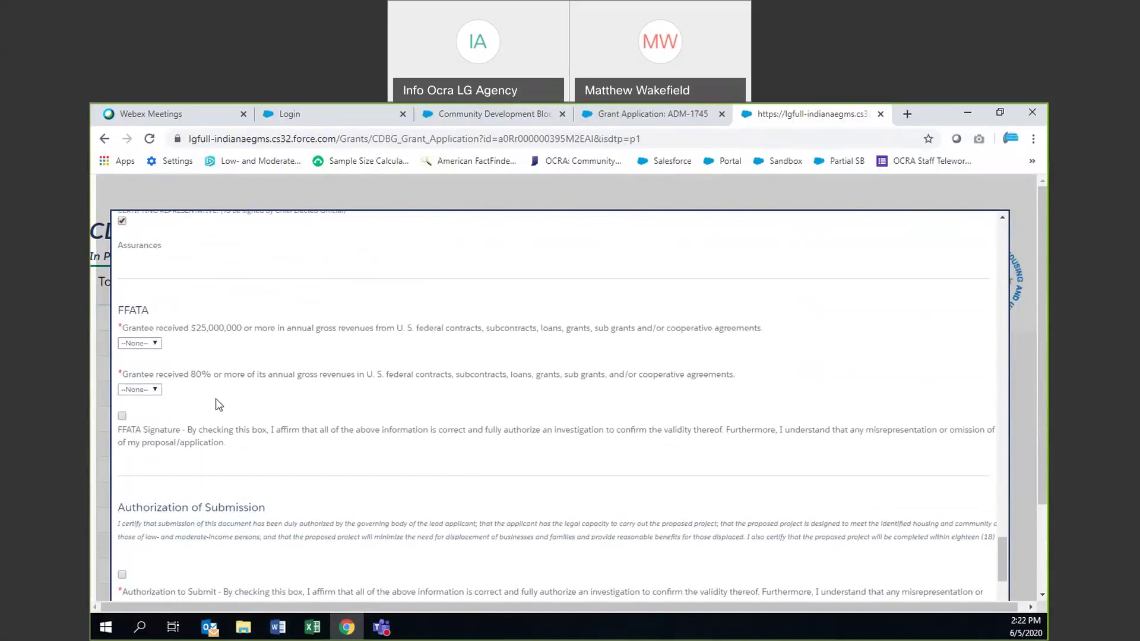
pyautogui.click(155, 344)
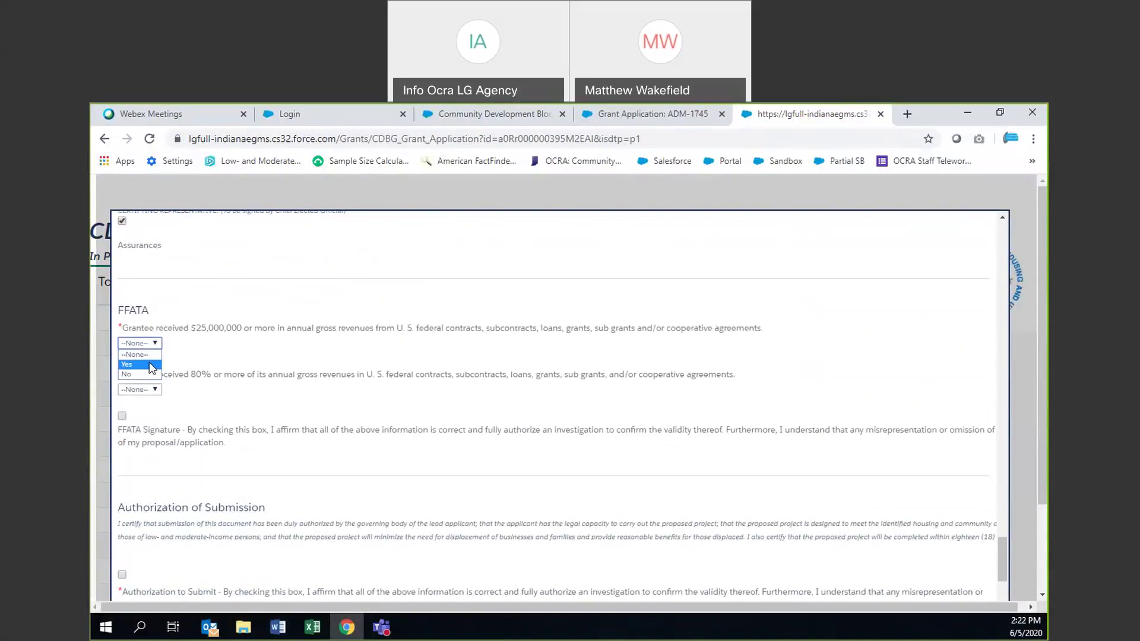
pyautogui.click(150, 364)
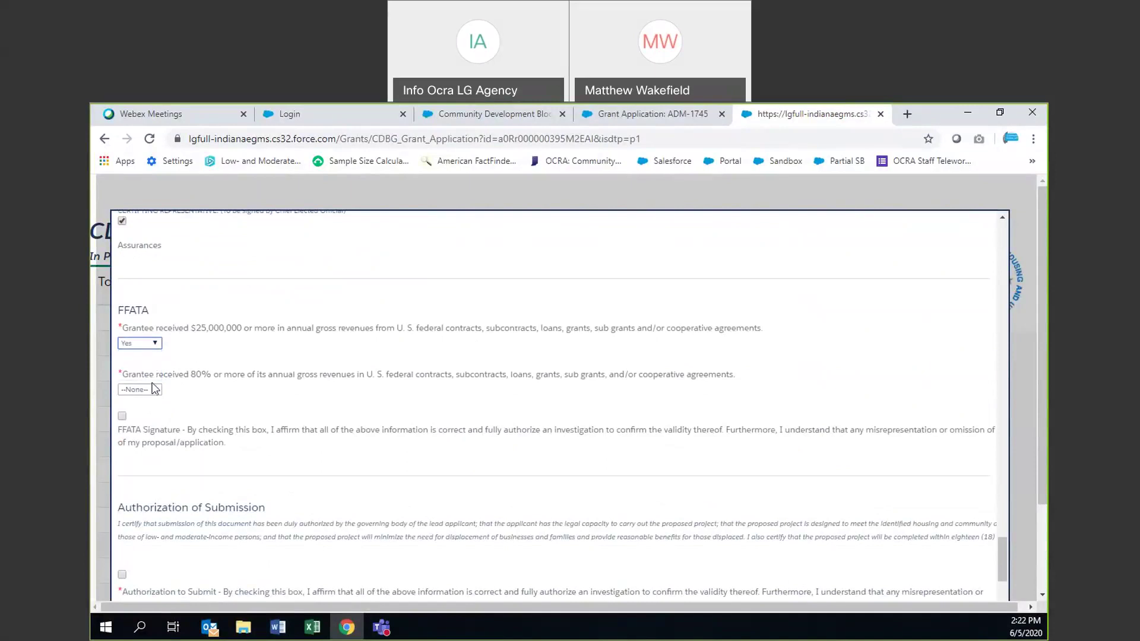
pyautogui.click(155, 344)
pyautogui.click(155, 391)
pyautogui.click(155, 389)
pyautogui.click(154, 410)
pyautogui.click(122, 416)
# Check the Authorization to Submit box and set the Authorization Date to 6/5/2020
pyautogui.scroll(-2, 449, 389)
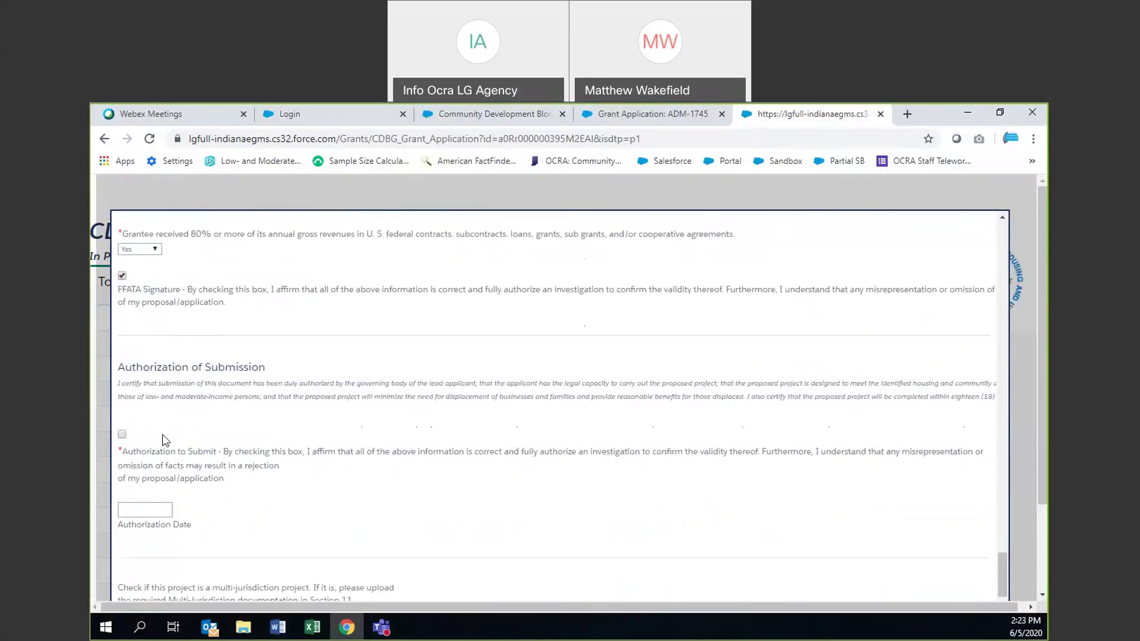
pyautogui.scroll(-1, 166, 440)
pyautogui.click(122, 364)
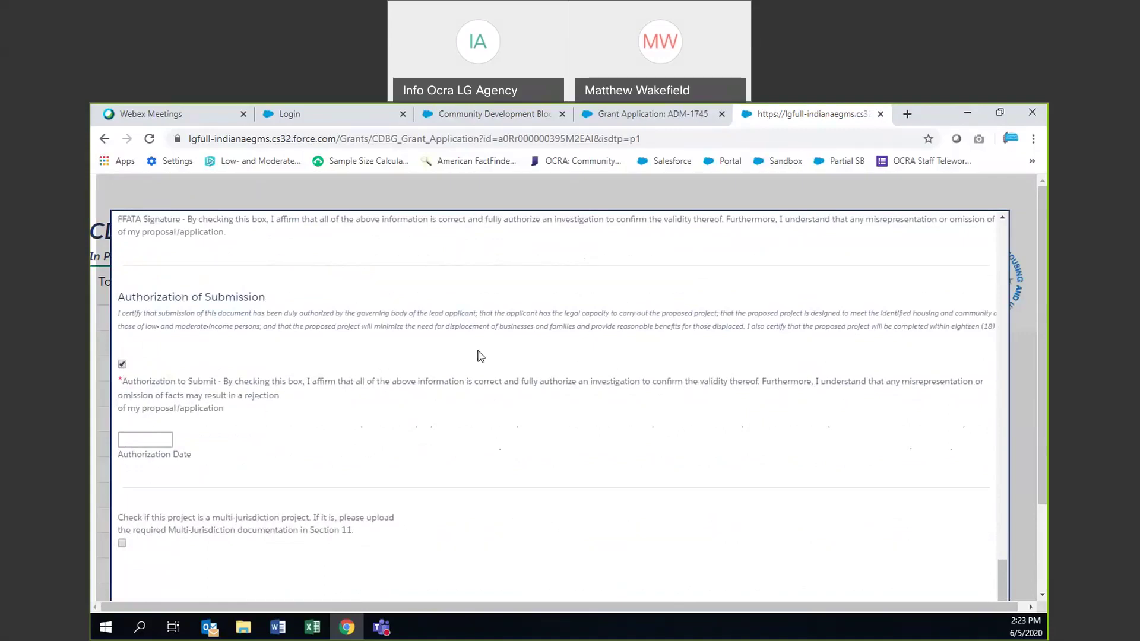
pyautogui.click(132, 440)
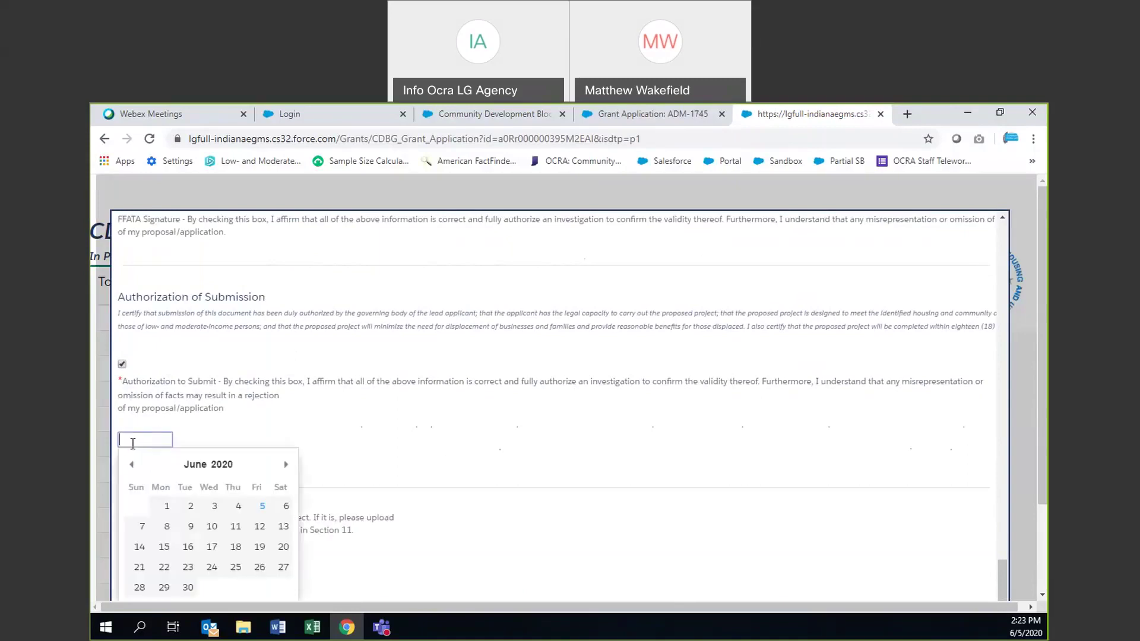
pyautogui.click(260, 511)
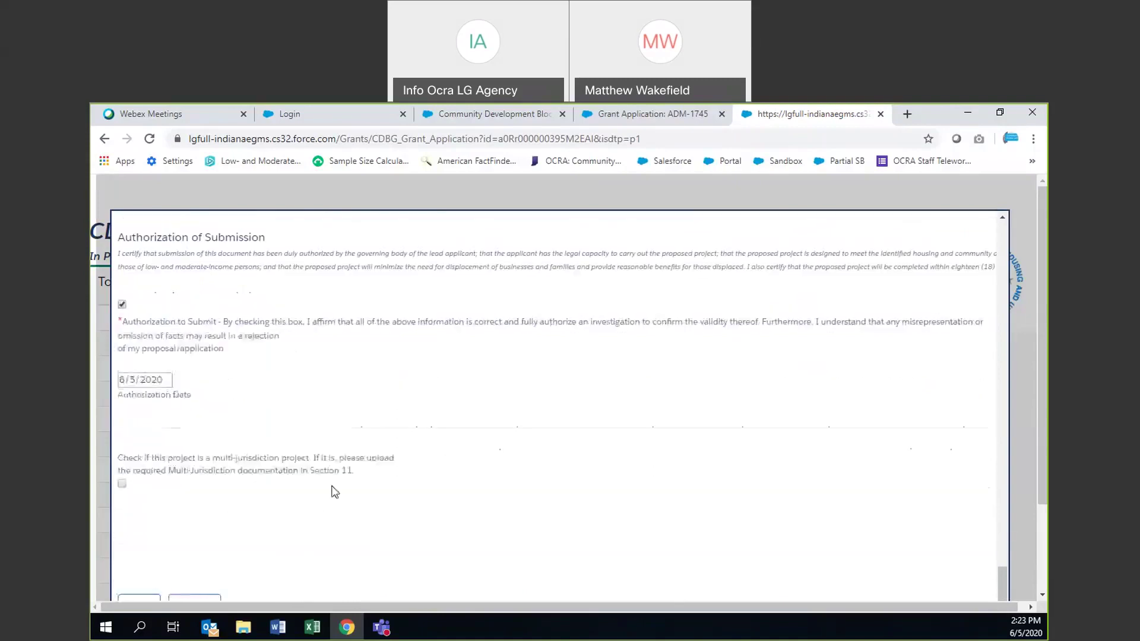
# Save the Section 13 legal certifications, leaving the multi-jurisdiction project box unchecked
pyautogui.scroll(-3, 330, 560)
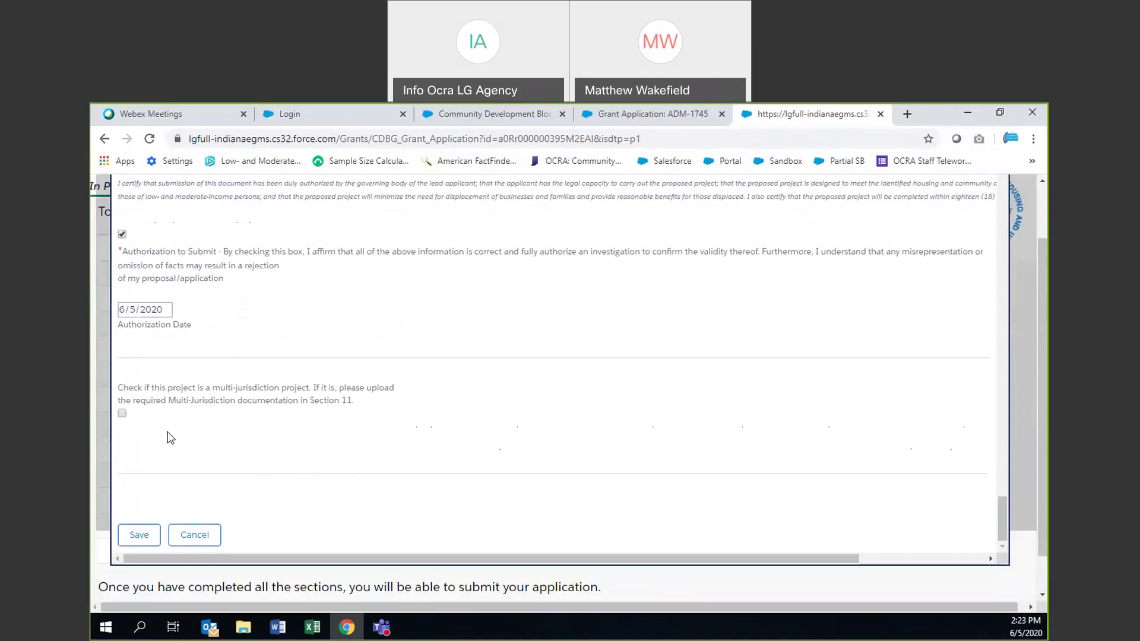
pyautogui.scroll(-1, 170, 437)
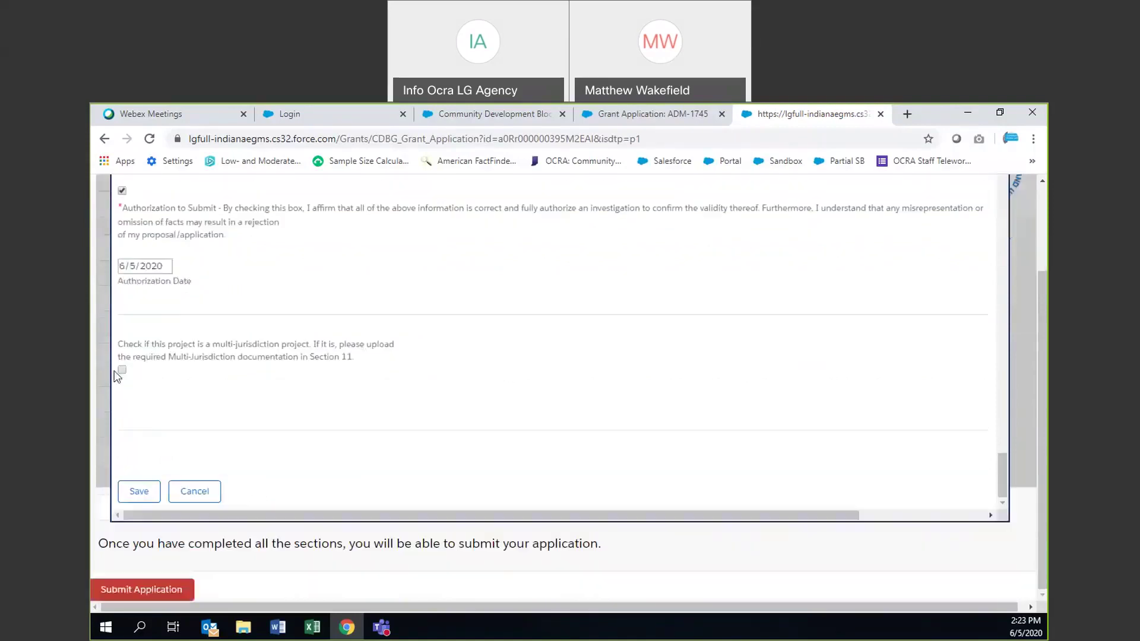
pyautogui.click(134, 494)
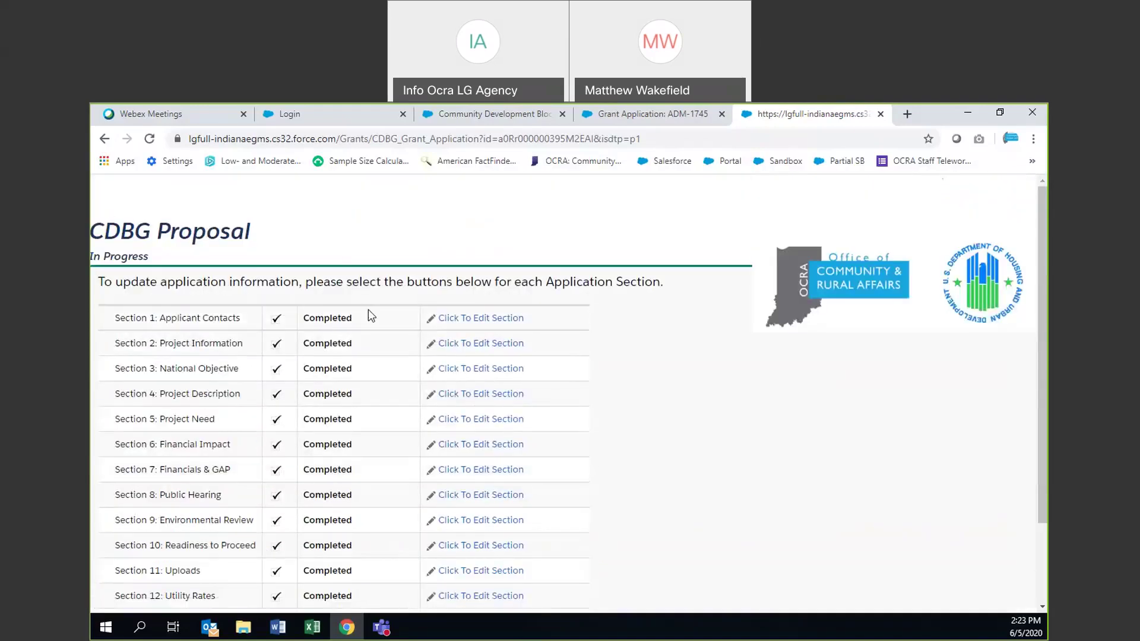
# Submit the CDBG proposal application and acknowledge the confirmation message
pyautogui.scroll(-1, 386, 344)
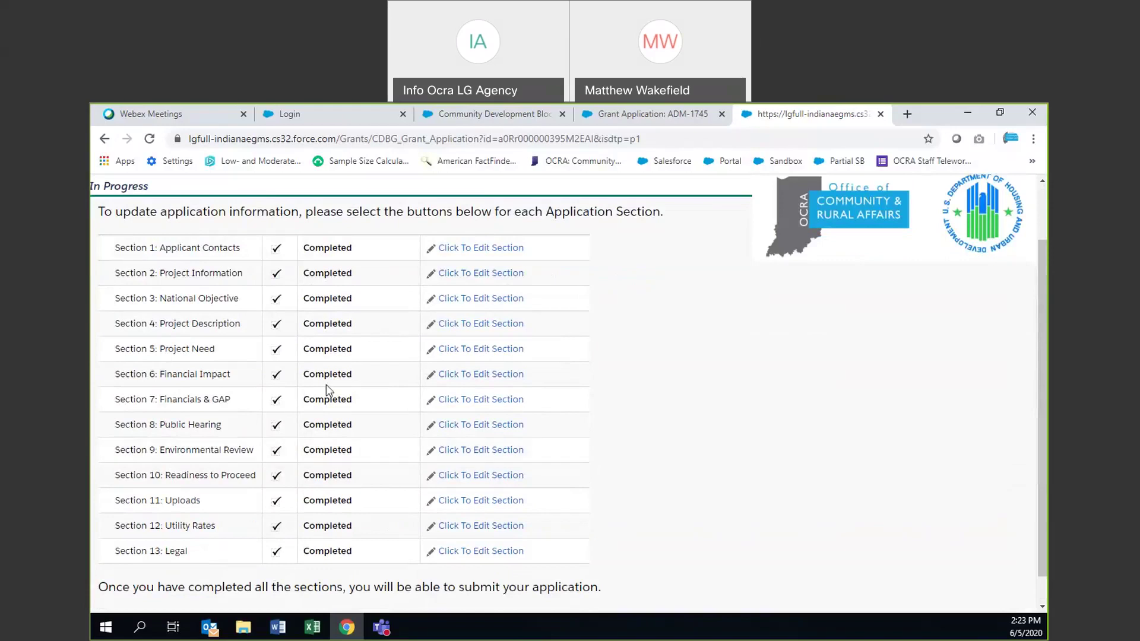
pyautogui.scroll(-1, 360, 542)
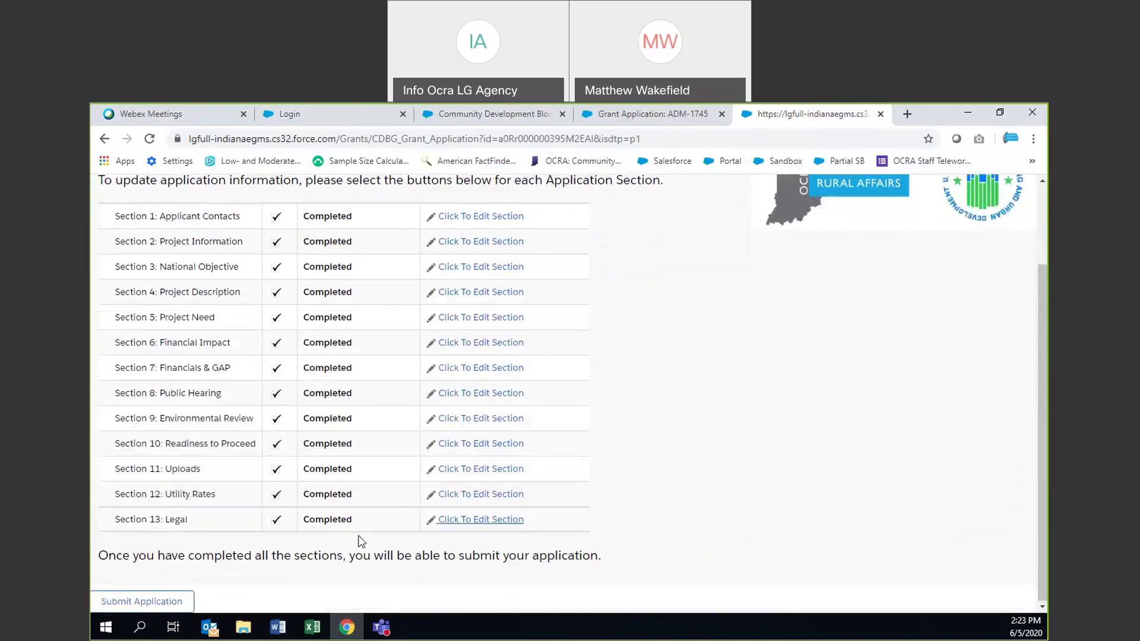
pyautogui.click(168, 602)
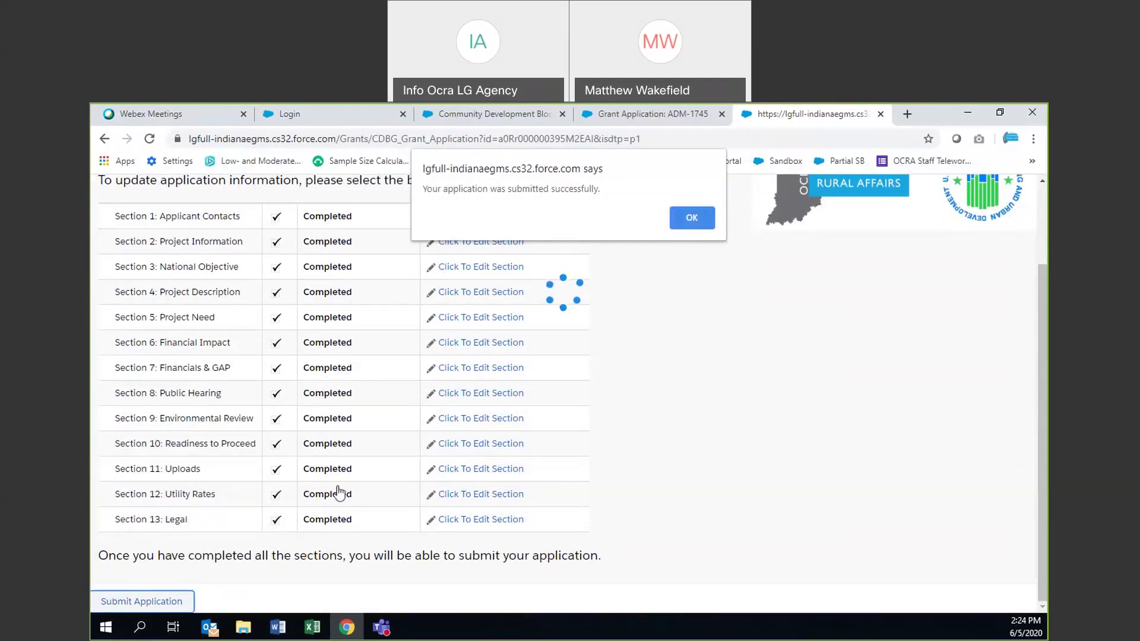
pyautogui.click(691, 224)
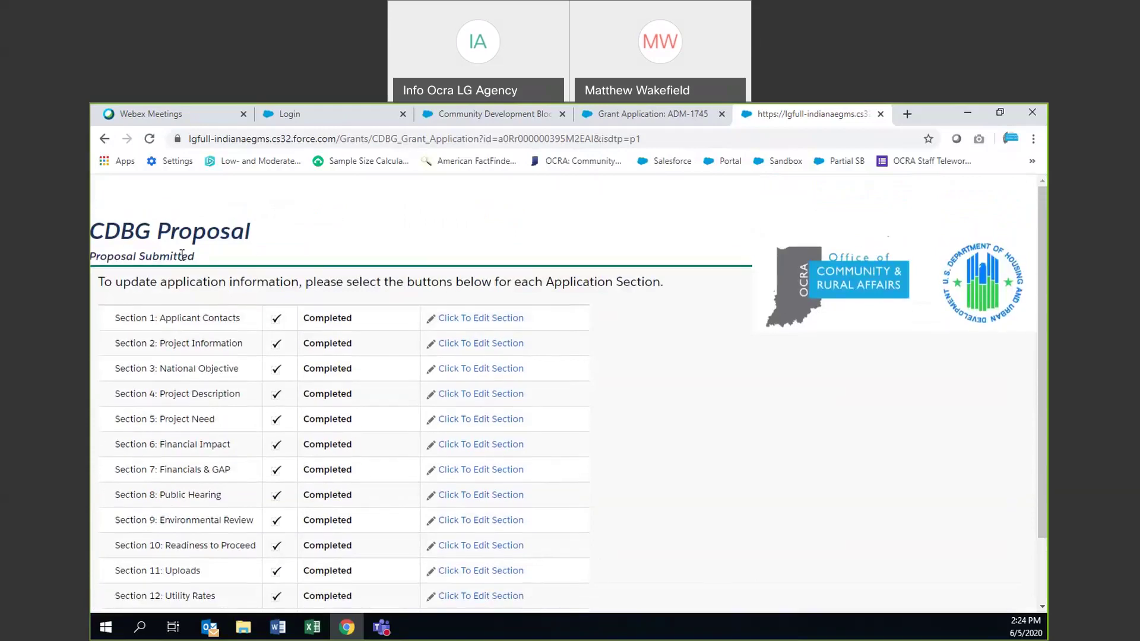
# Review the submitted proposal's section list, inspect Section 1: Applicant Contacts down to its end, and cancel out of it
pyautogui.scroll(-2, 557, 349)
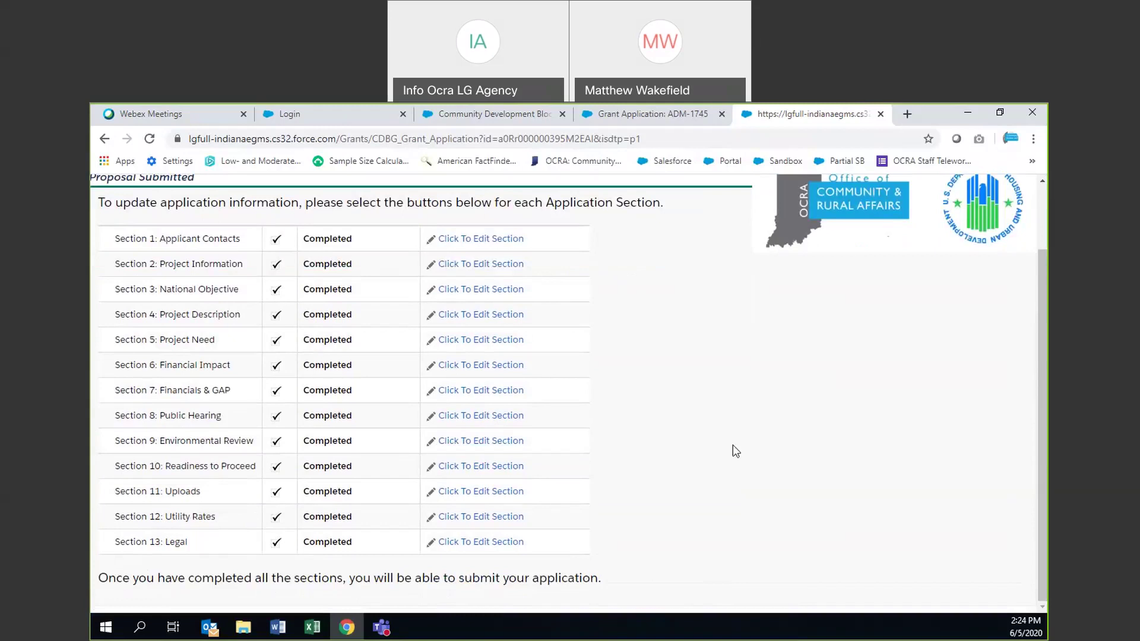
pyautogui.scroll(2, 732, 445)
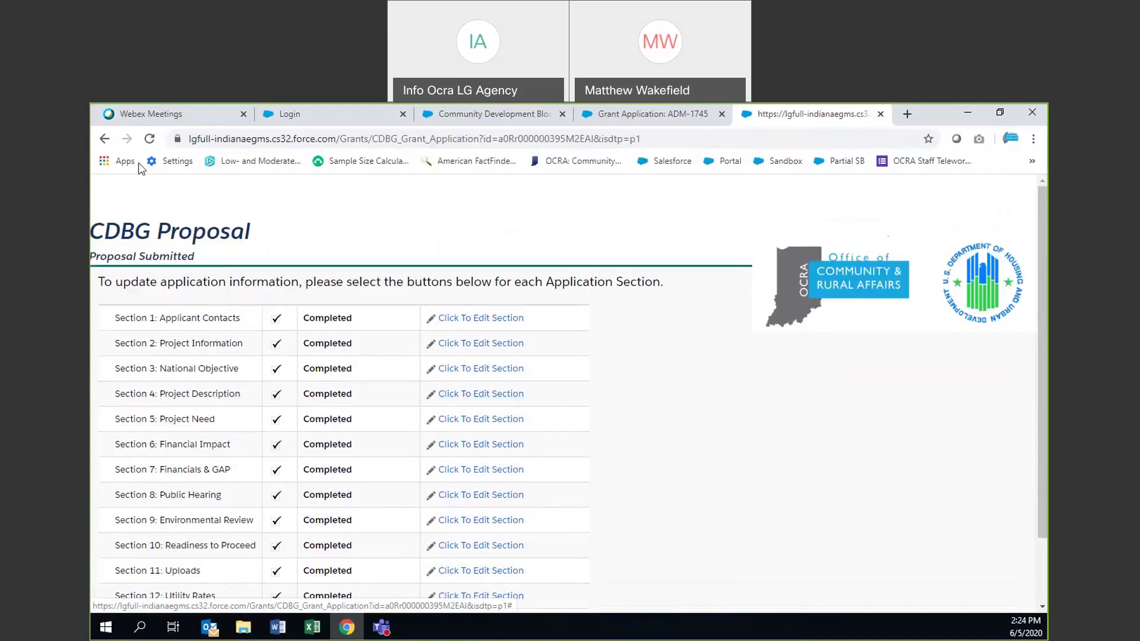
pyautogui.scroll(-2, 151, 379)
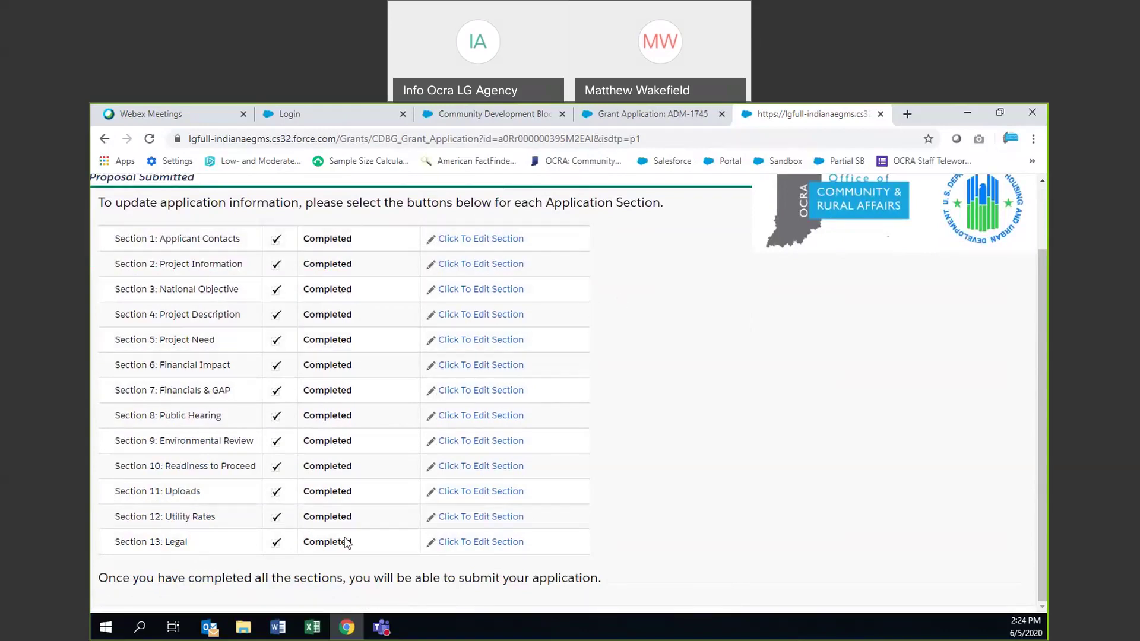
pyautogui.scroll(2, 652, 356)
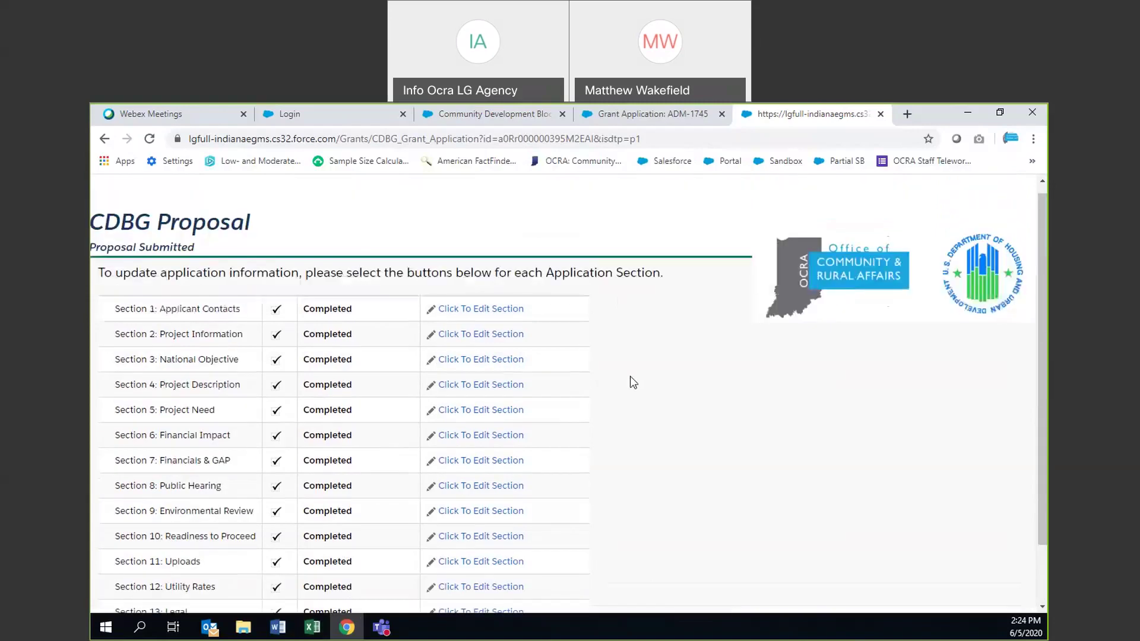
pyautogui.click(477, 309)
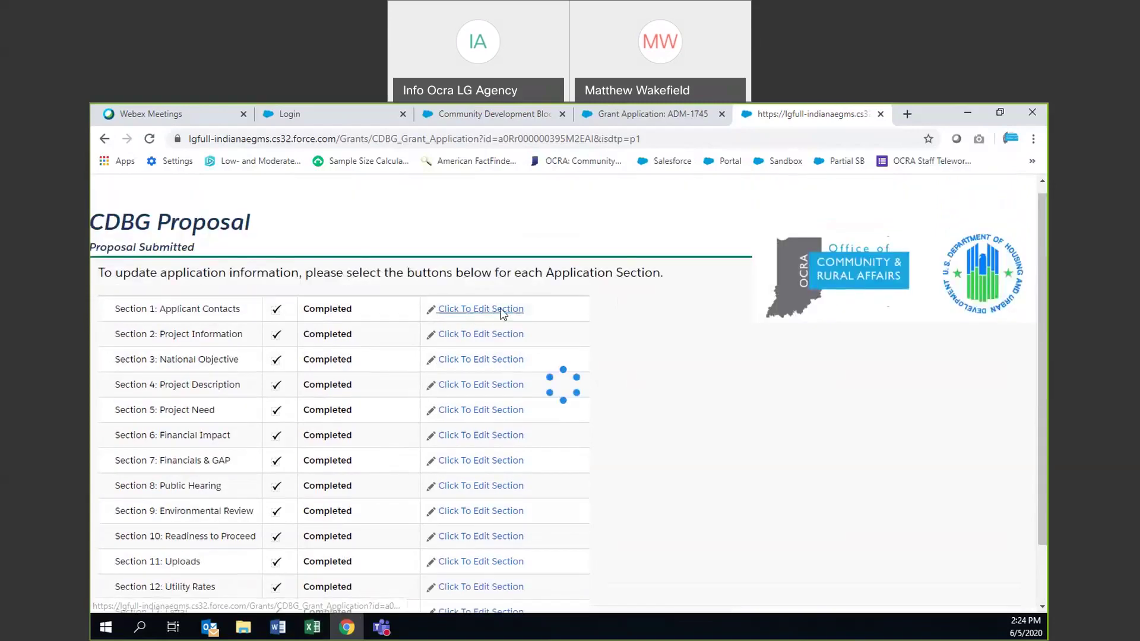
pyautogui.scroll(-5, 559, 433)
pyautogui.scroll(-6, 559, 433)
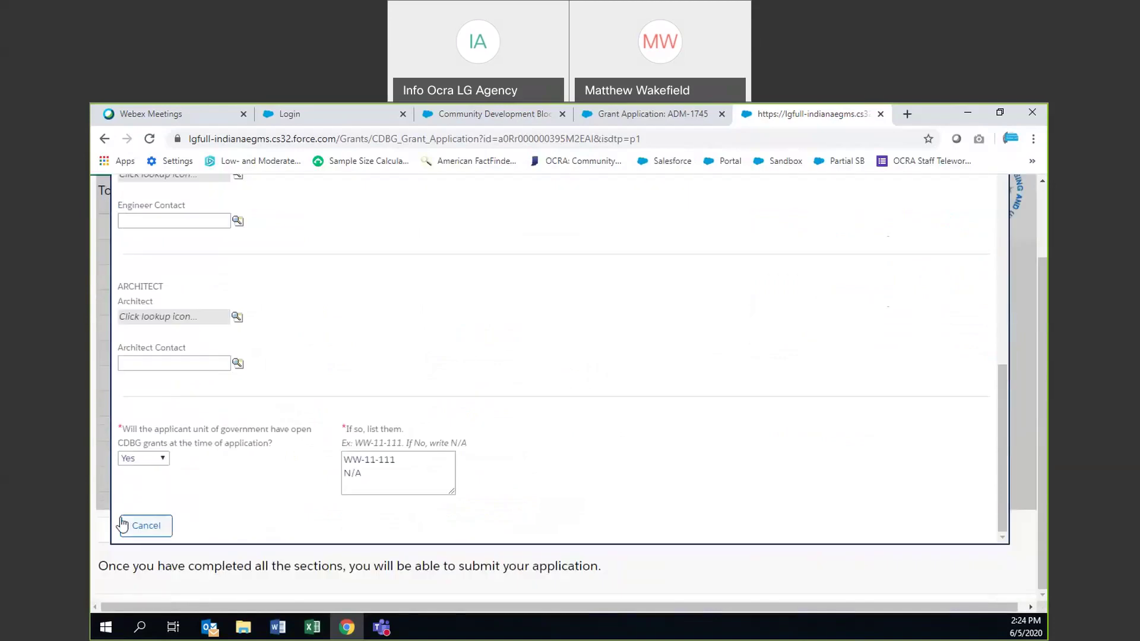
pyautogui.click(144, 523)
pyautogui.click(153, 528)
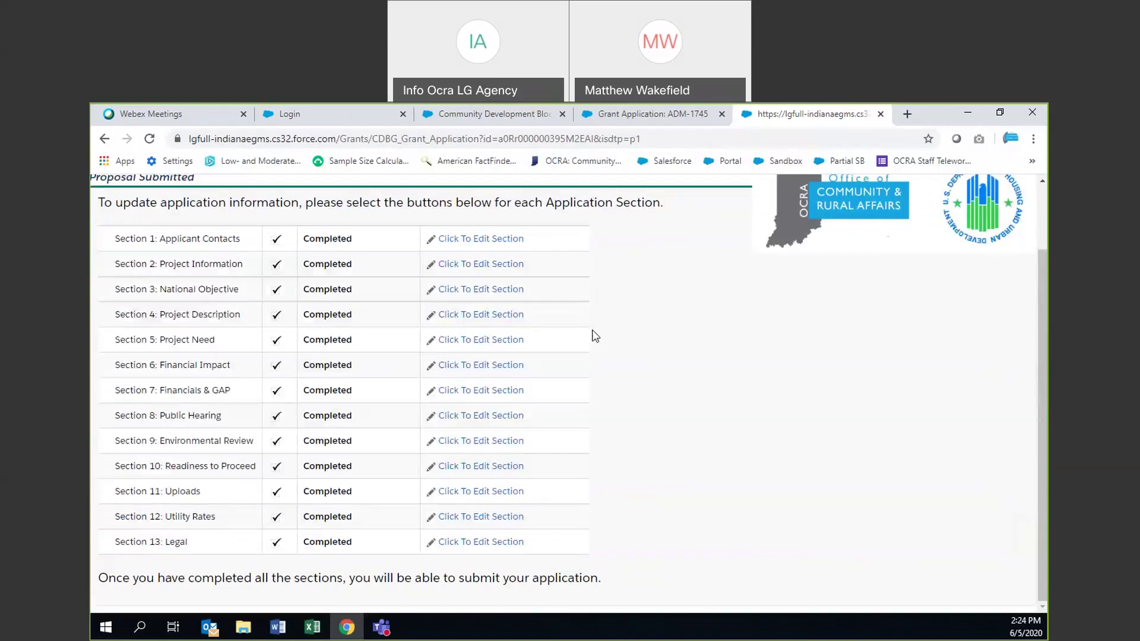